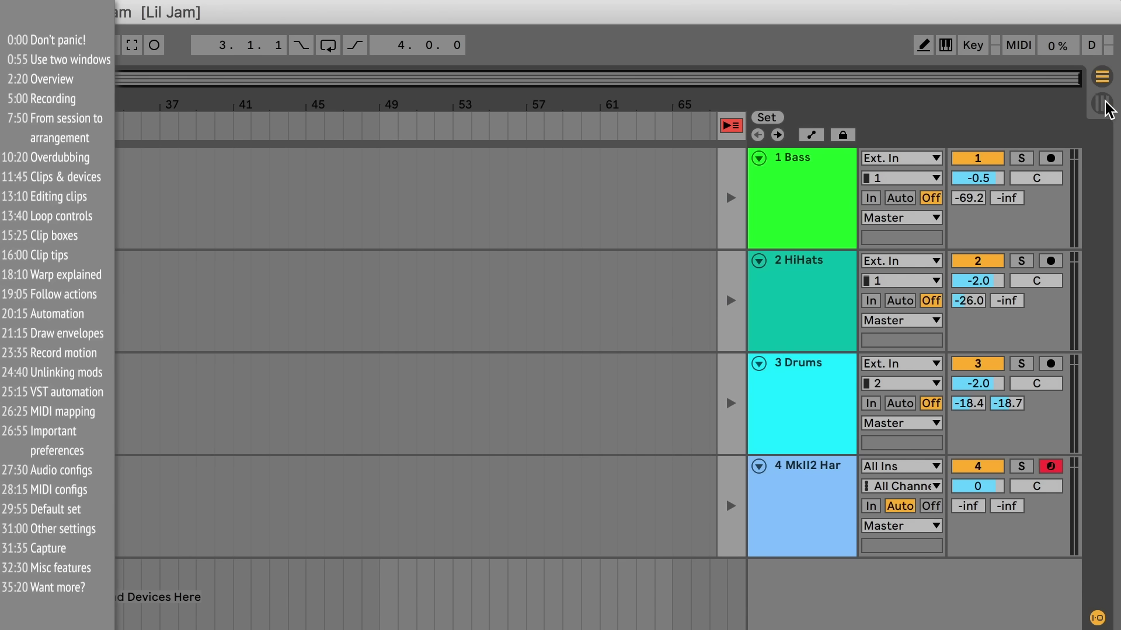
# - Switch back and forth between the Arrangement and Session views, finishing in Session view
pyautogui.click(1109, 68)
pyautogui.click(1110, 57)
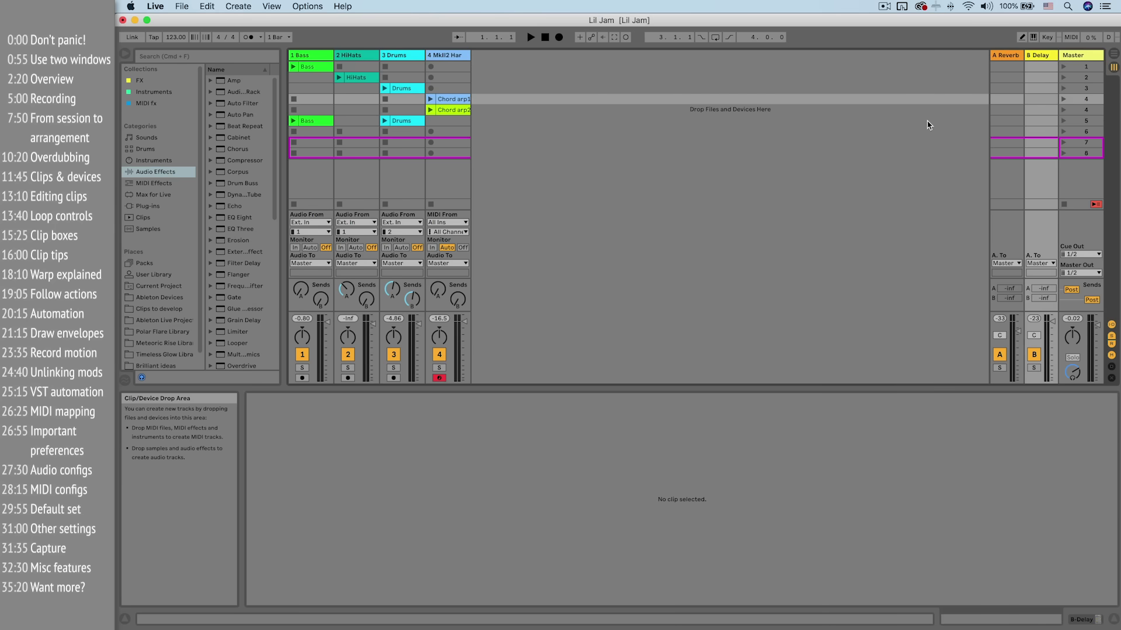
pyautogui.click(1115, 58)
pyautogui.click(1114, 67)
pyautogui.press('Tab')
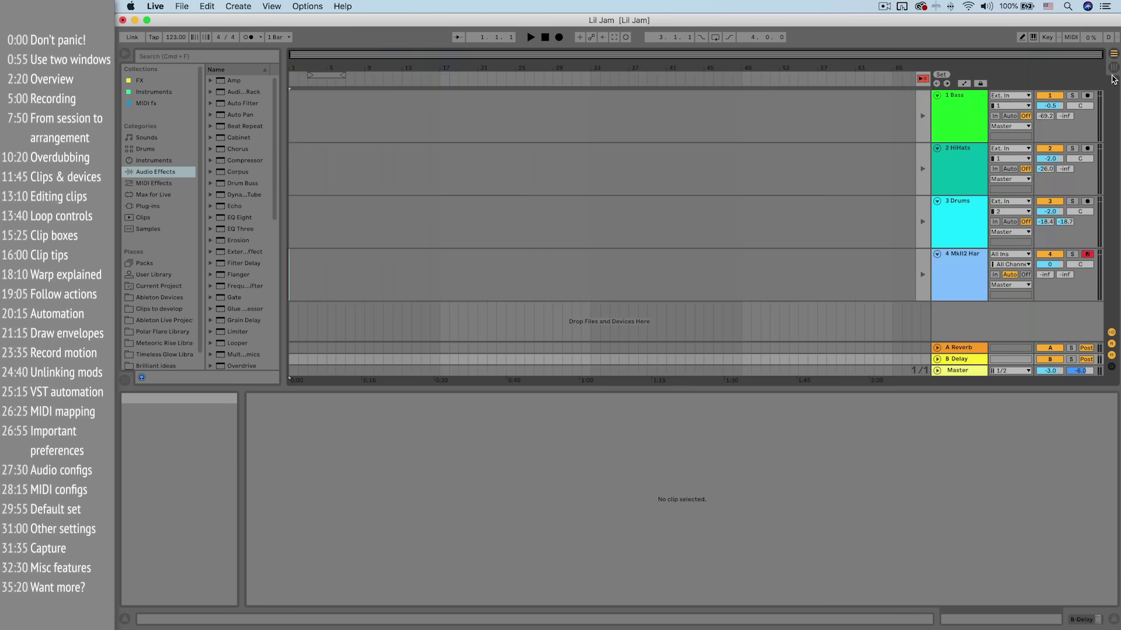
pyautogui.press('Tab')
pyautogui.press('Tab')
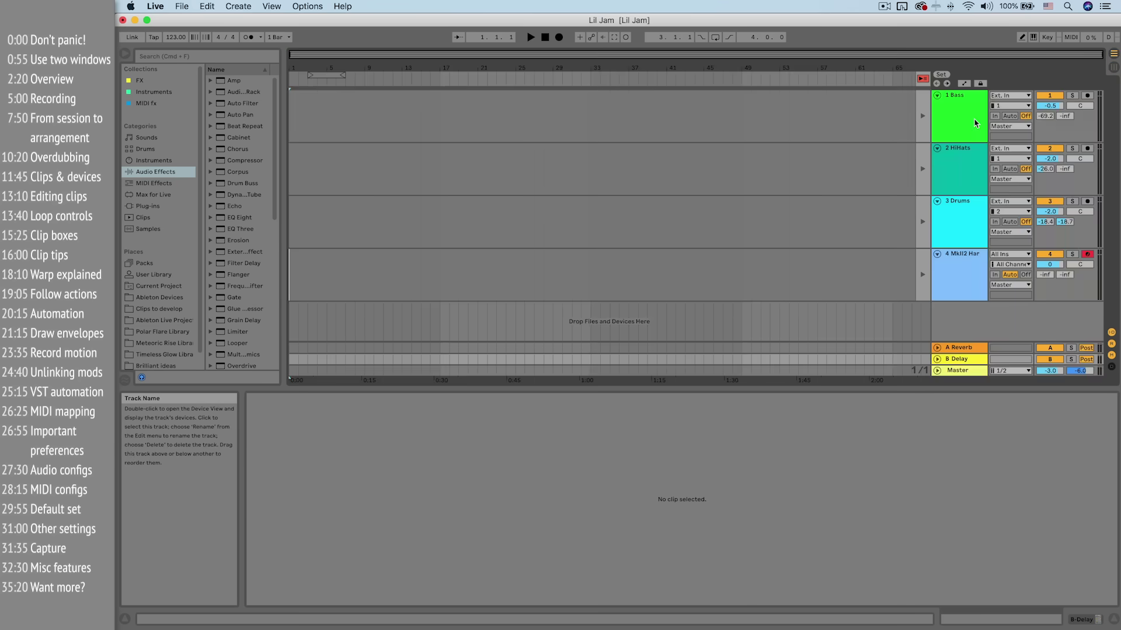
pyautogui.press('Tab')
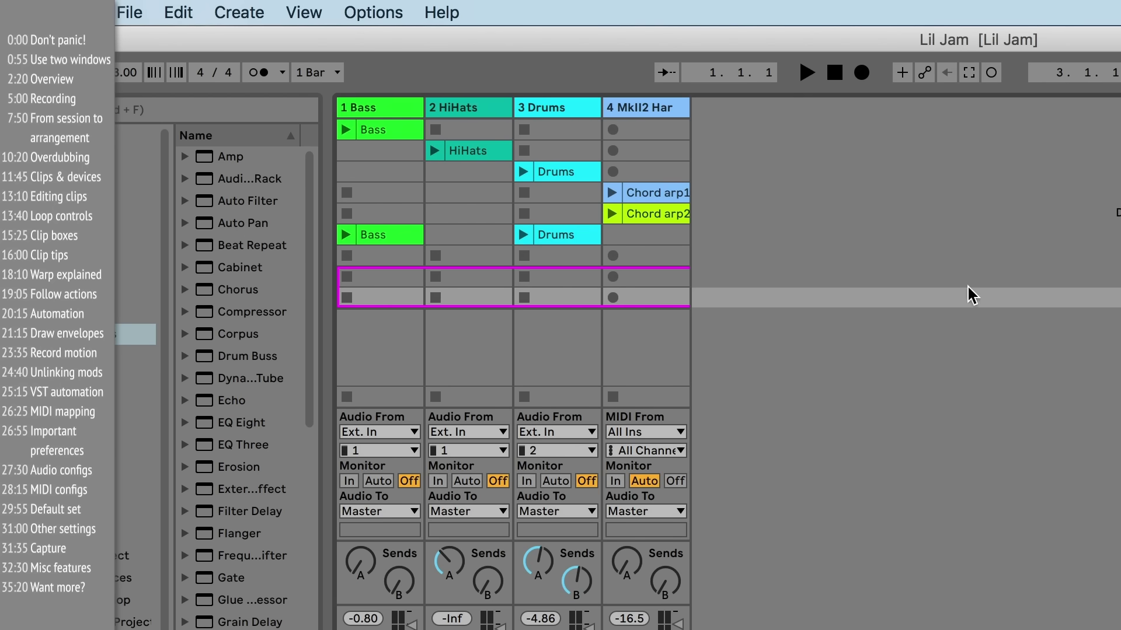
# - Open a second window and resize the Session window to fit edge to edge beside the Arrangement window
pyautogui.click(303, 21)
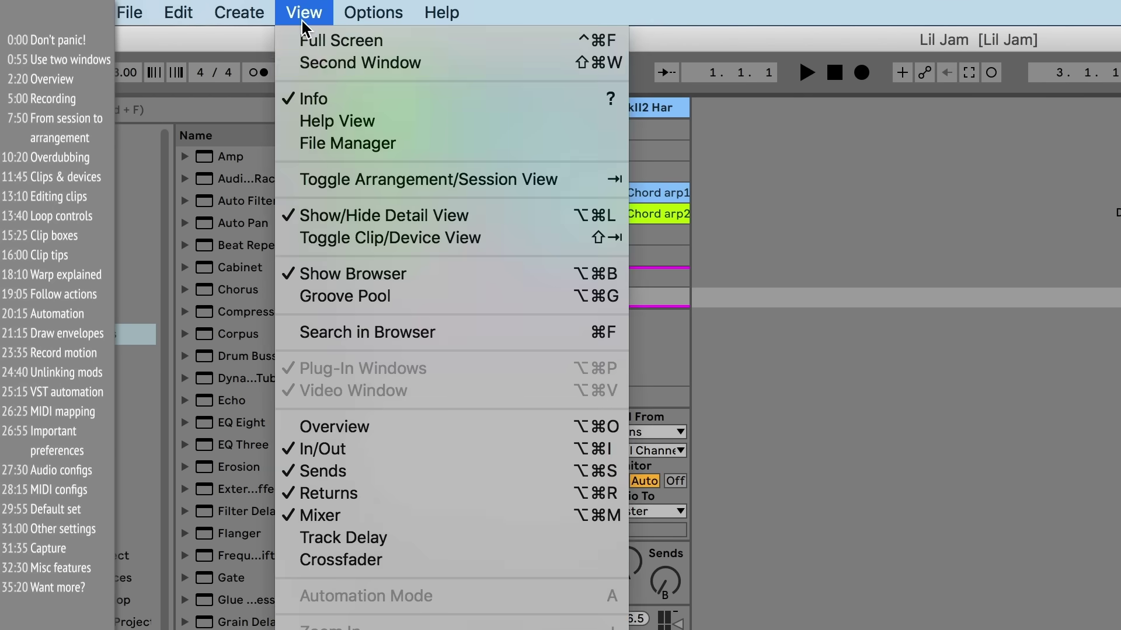
pyautogui.click(324, 59)
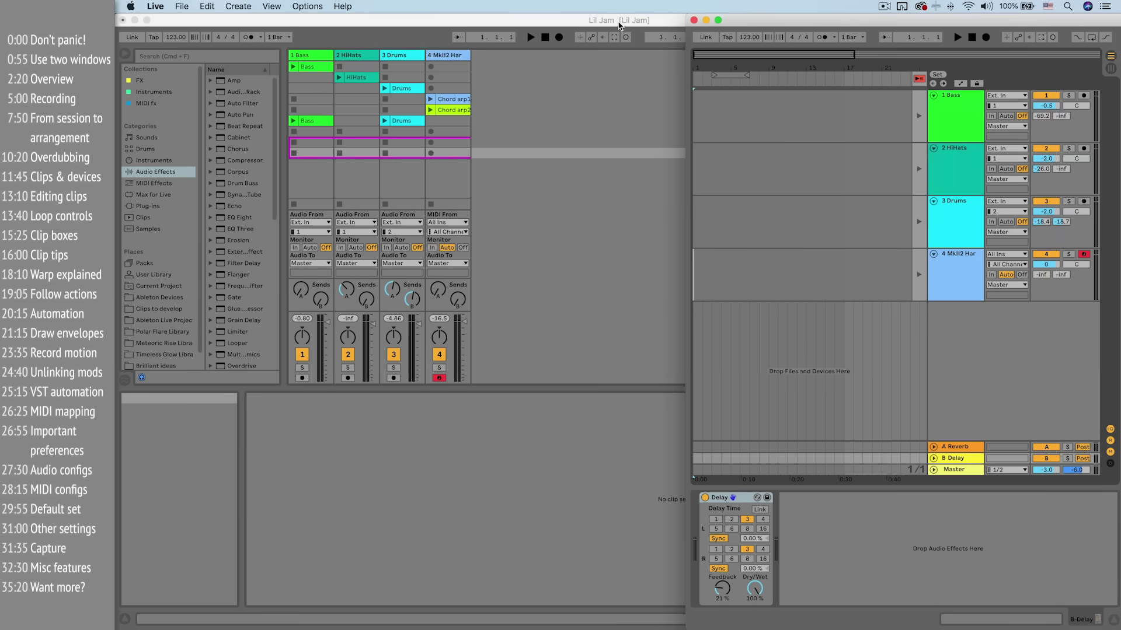
pyautogui.doubleClick(619, 23)
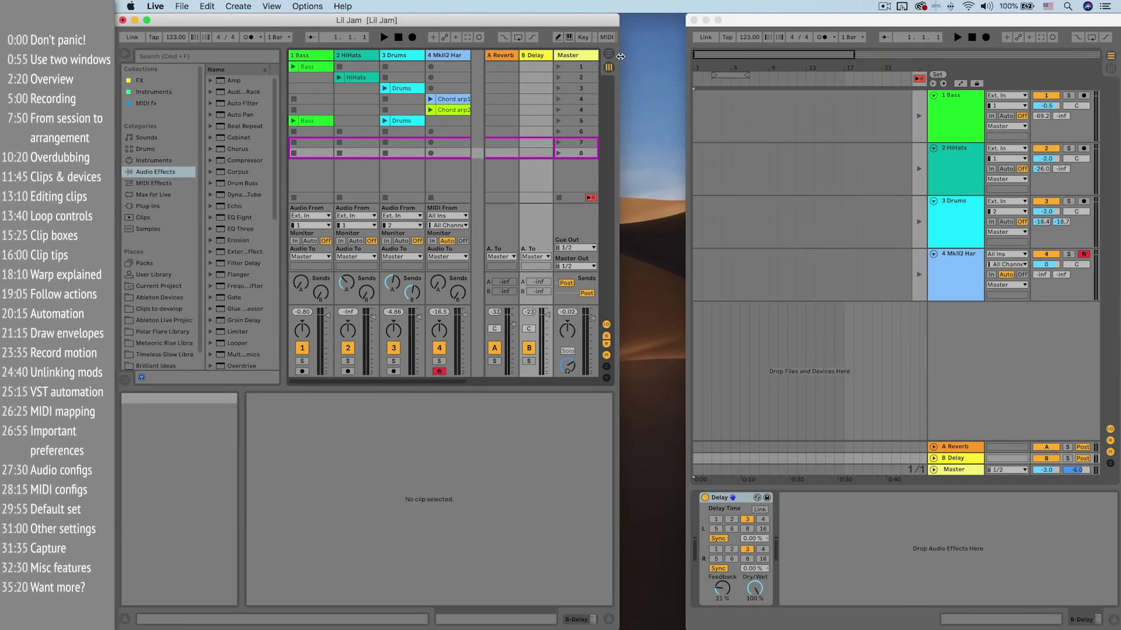
pyautogui.moveTo(619, 58); pyautogui.dragTo(686, 68)
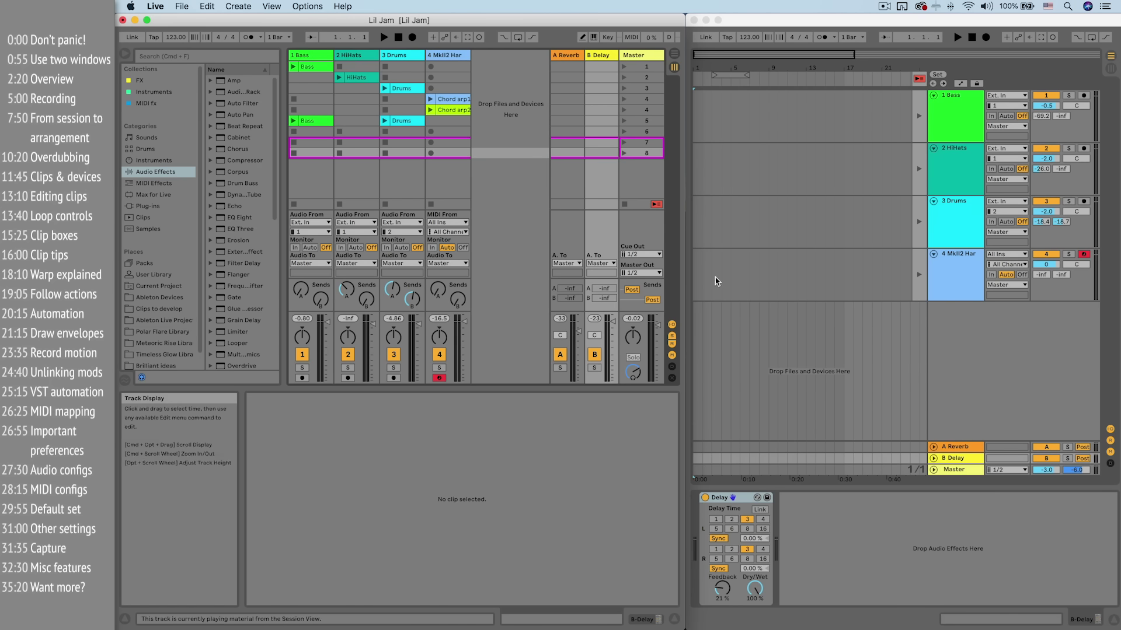
pyautogui.click(446, 102)
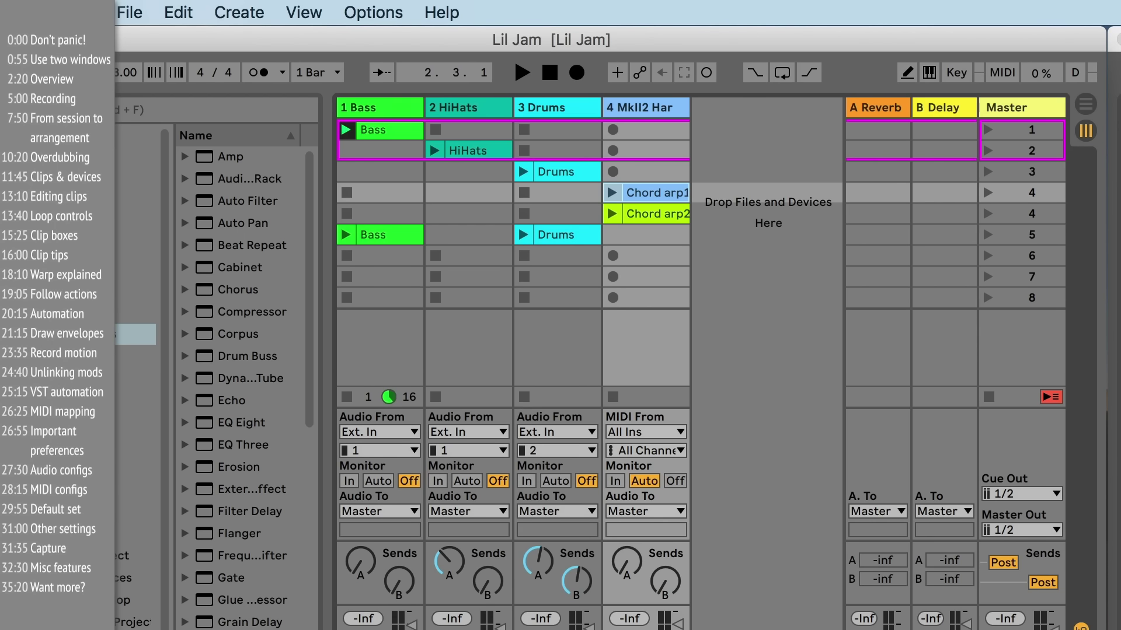
# - Create a new Live Set and delete its audio tracks, return tracks and second MIDI track, keeping only the first MIDI track
pyautogui.click(130, 12)
pyautogui.click(153, 41)
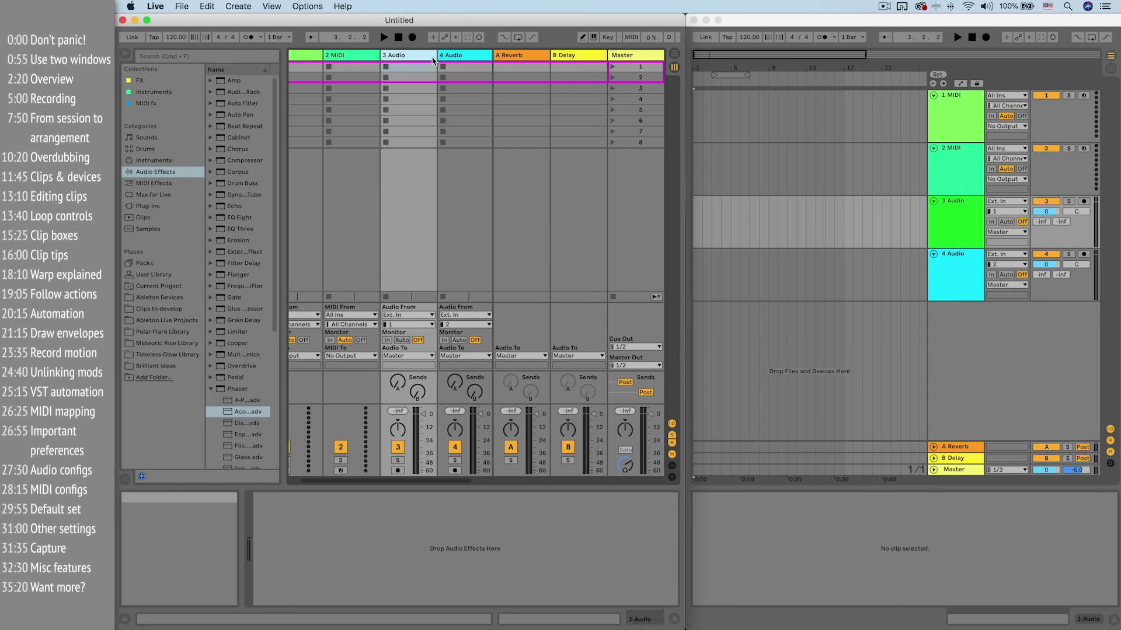
pyautogui.press('Delete')
pyautogui.press('Delete')
pyautogui.press('Delete')
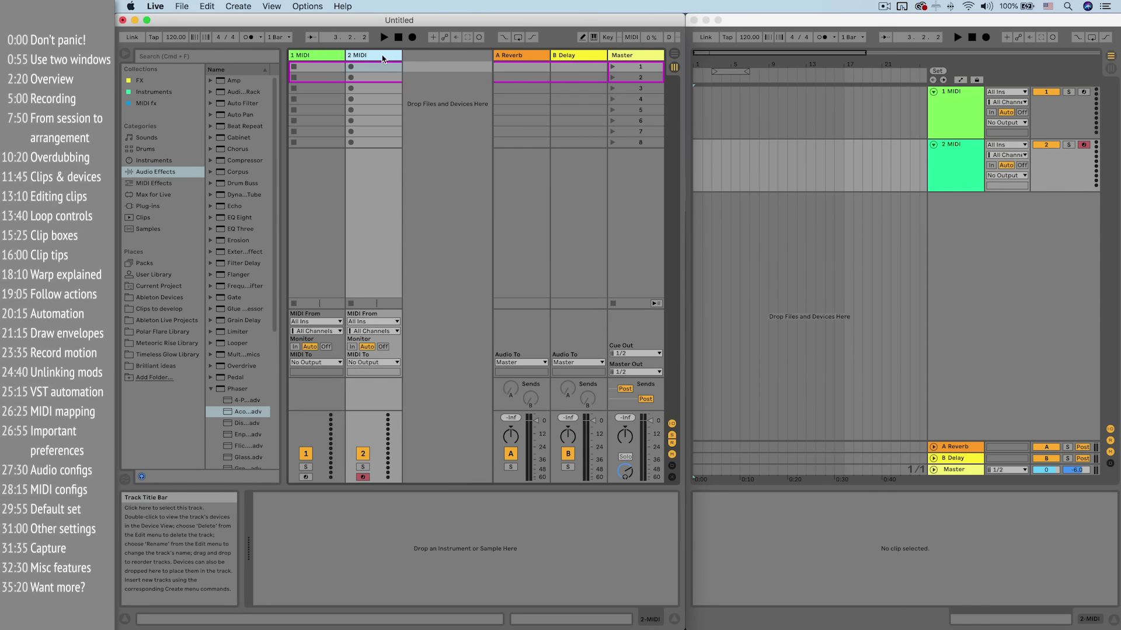
pyautogui.click(544, 60)
pyautogui.press('Delete')
pyautogui.press('Delete')
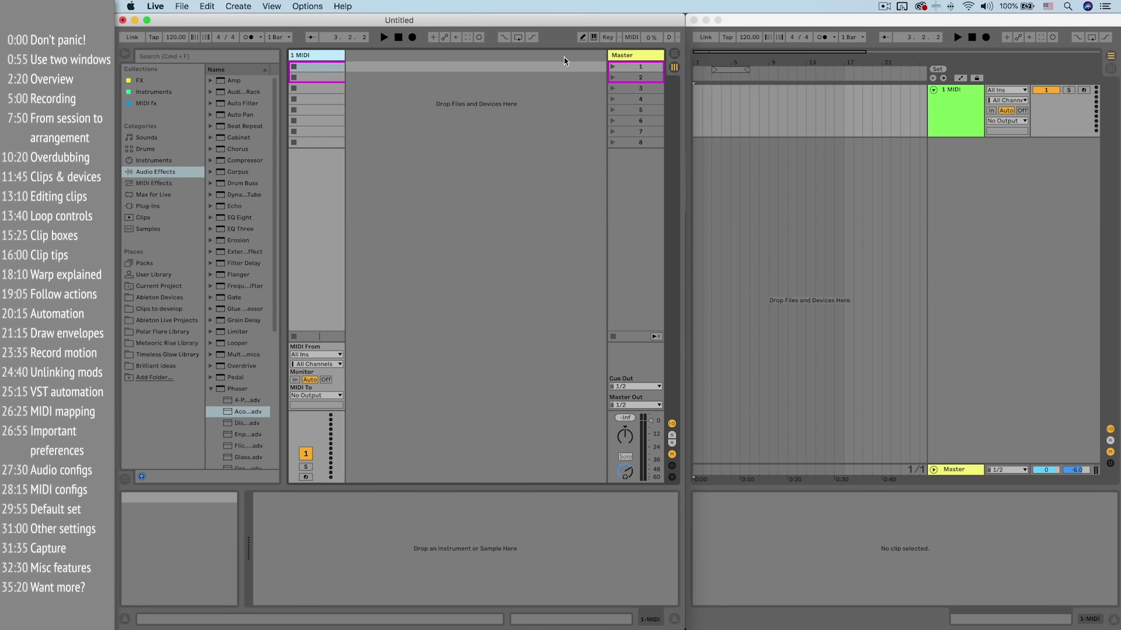
# - Load Arturia's Piano V2 Audio Unit onto the MIDI track and close the plug-in's own window
pyautogui.click(147, 206)
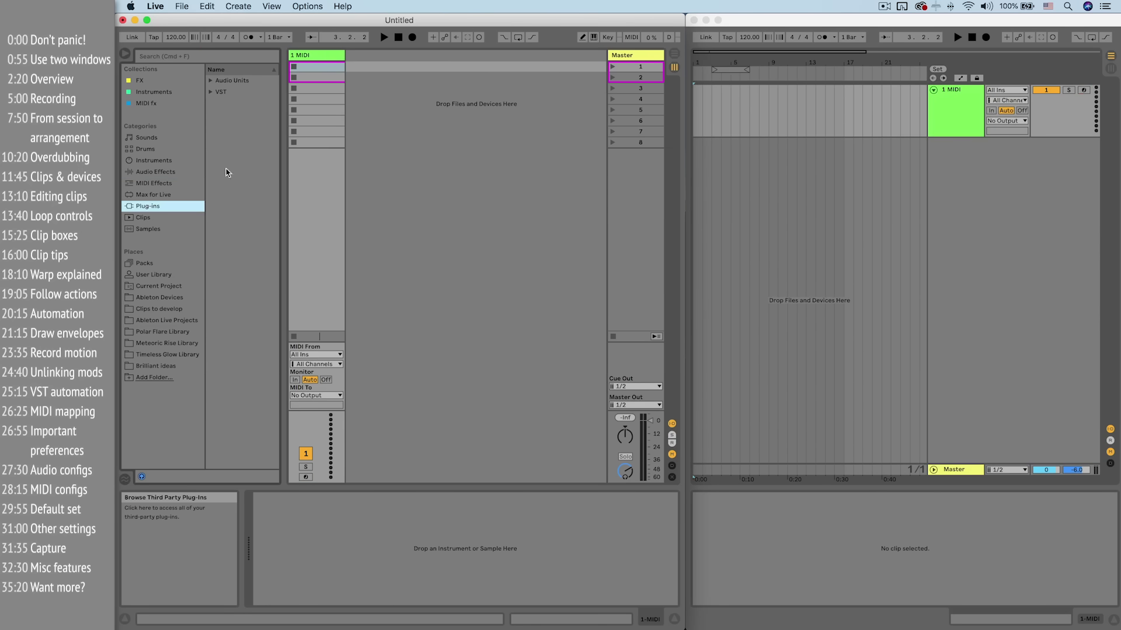
pyautogui.click(212, 81)
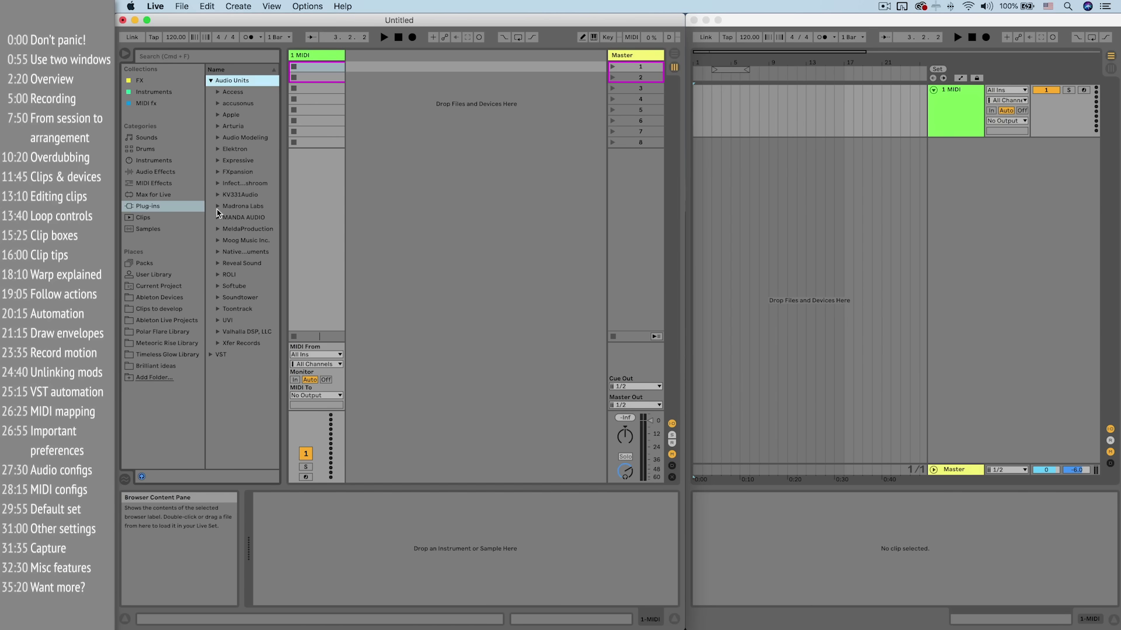
pyautogui.click(218, 126)
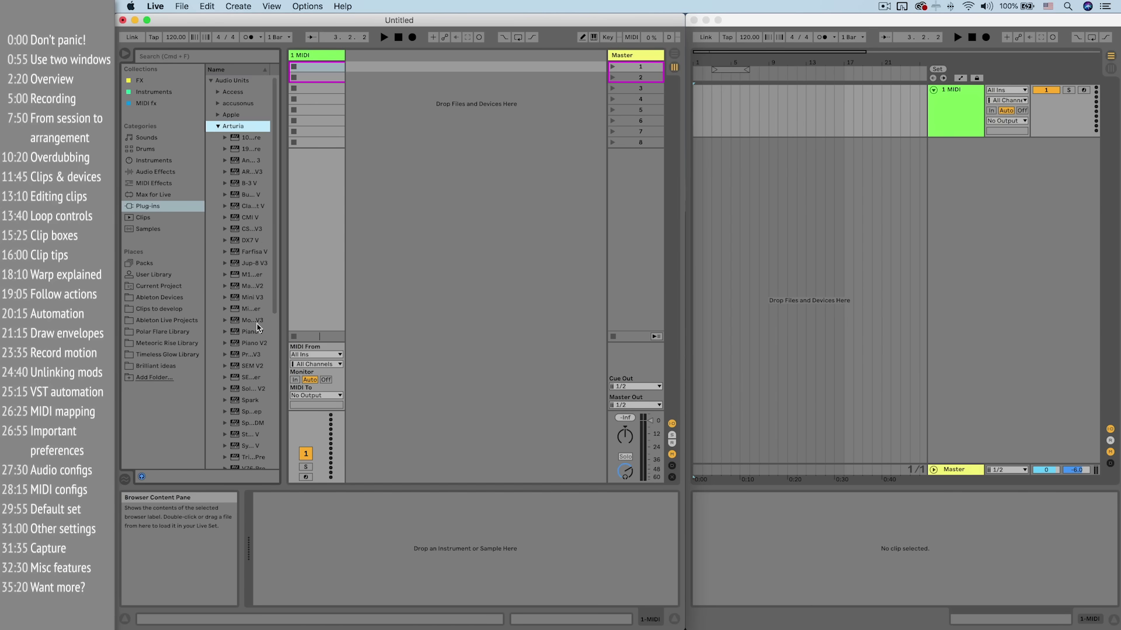
pyautogui.moveTo(254, 346); pyautogui.dragTo(305, 284)
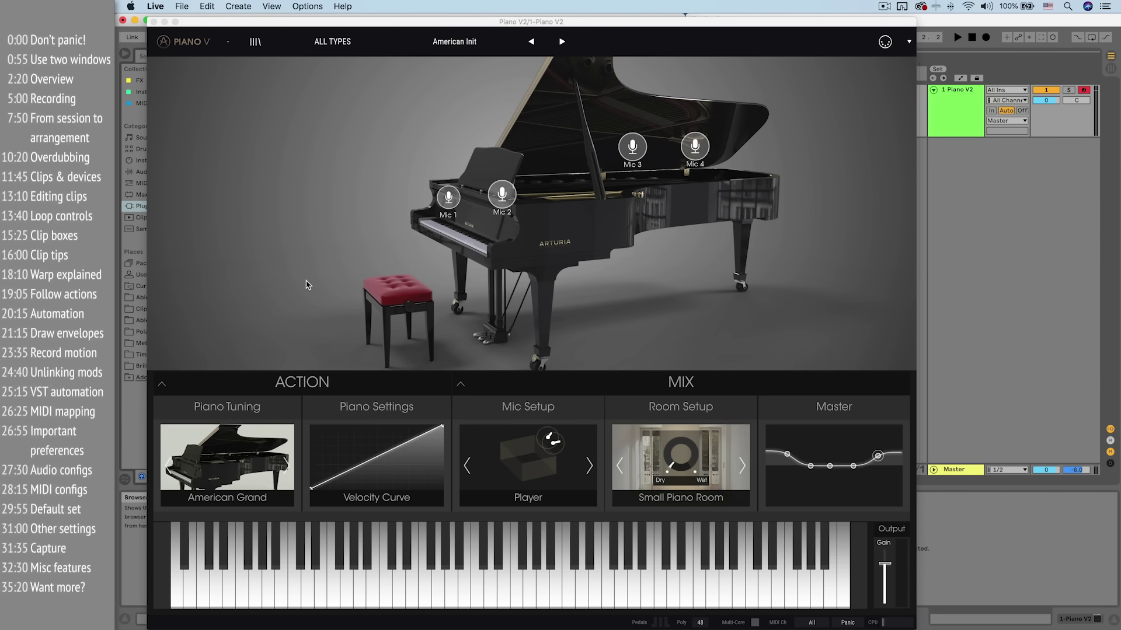
pyautogui.click(153, 22)
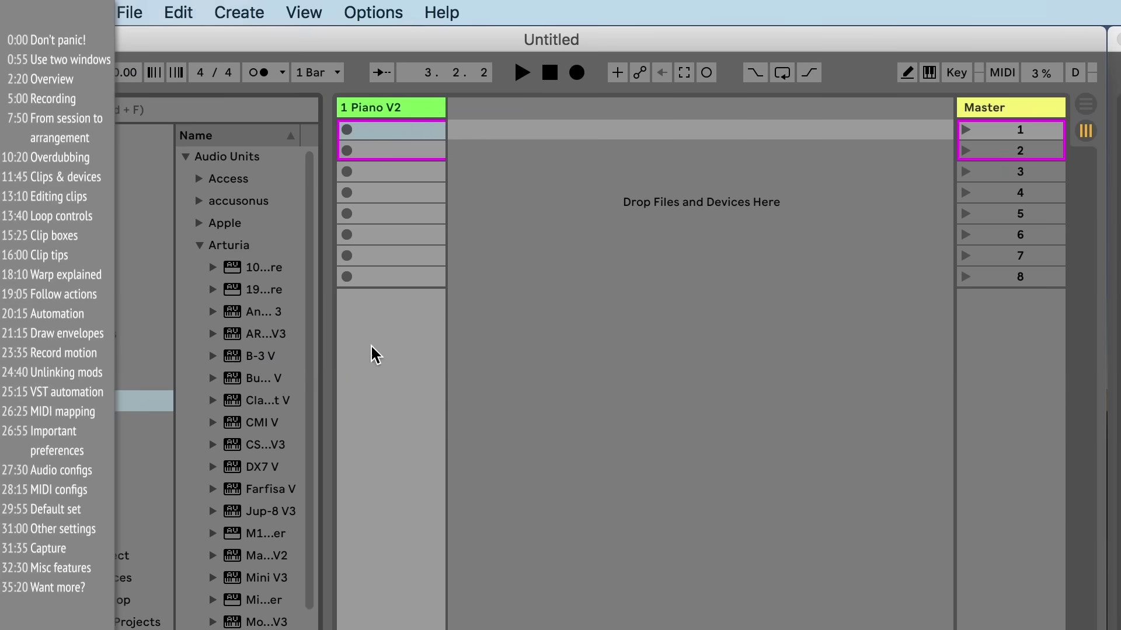
# - Insert an audio track beside the Piano V2 track in Session view and delete it again
pyautogui.rightClick(368, 57)
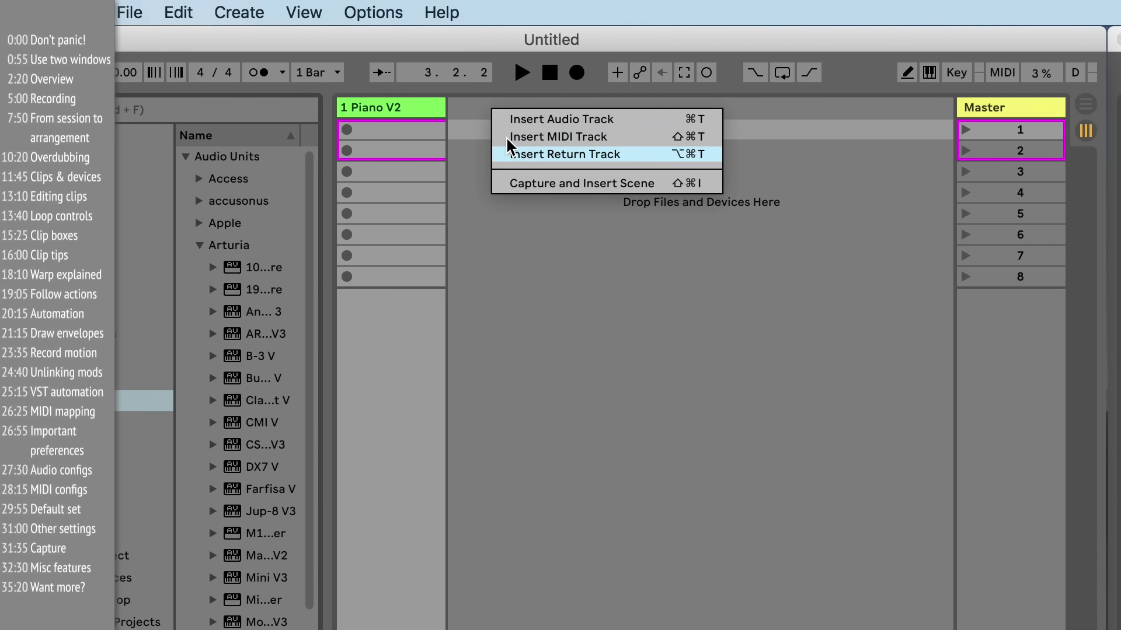
pyautogui.click(517, 119)
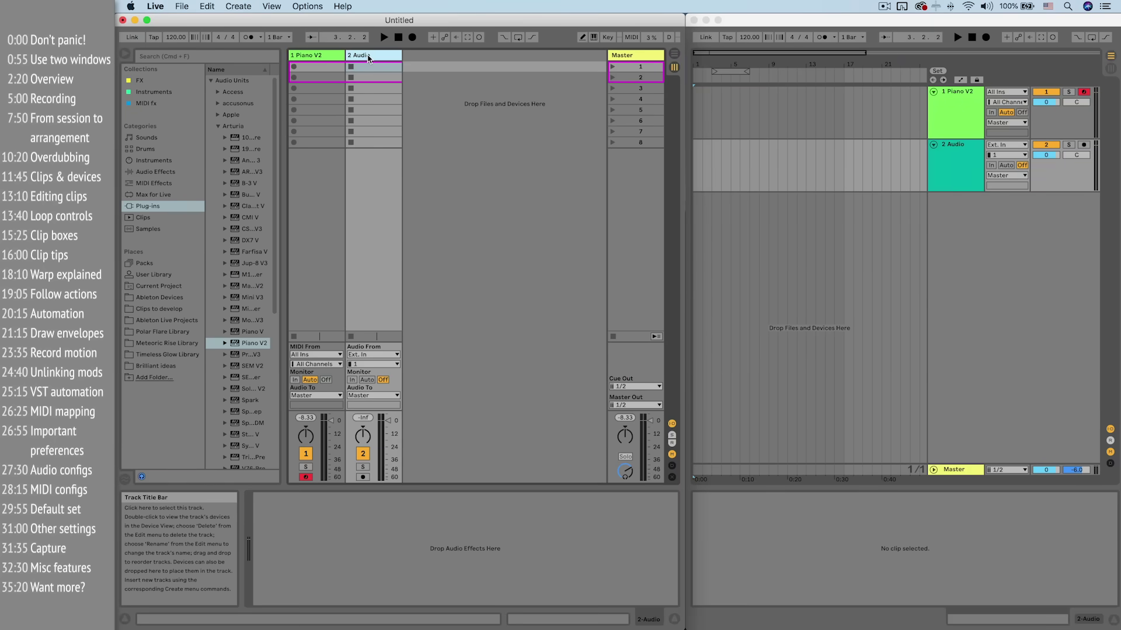
pyautogui.press('Delete')
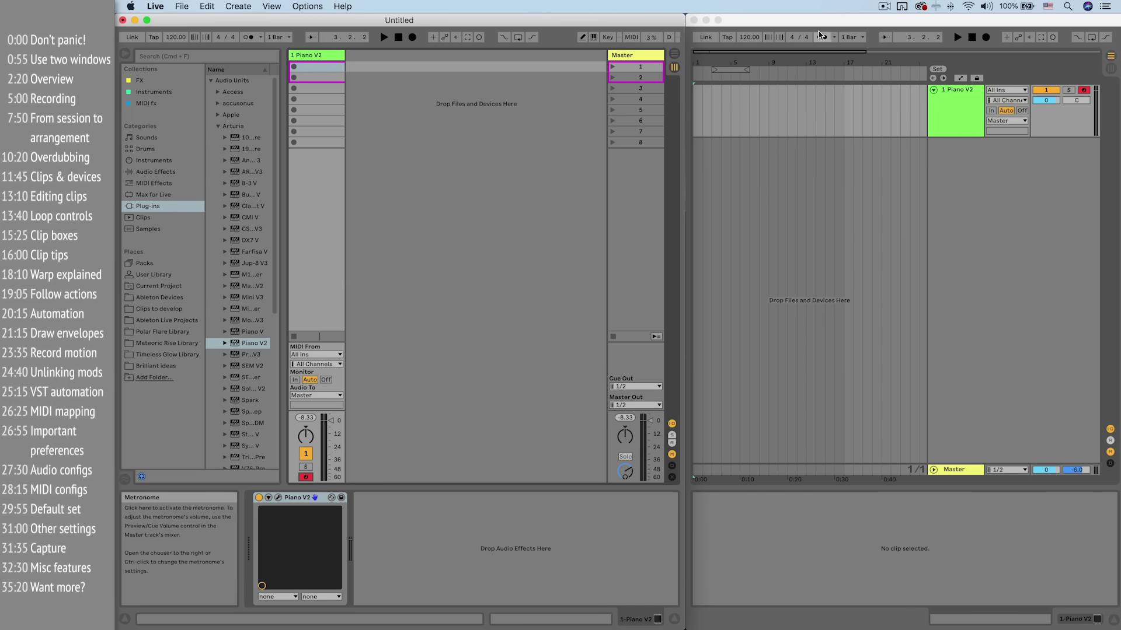
# - Enlarge the Arrangement window to full width and insert an audio track below the Piano V2 track
pyautogui.moveTo(750, 20); pyautogui.dragTo(748, 7)
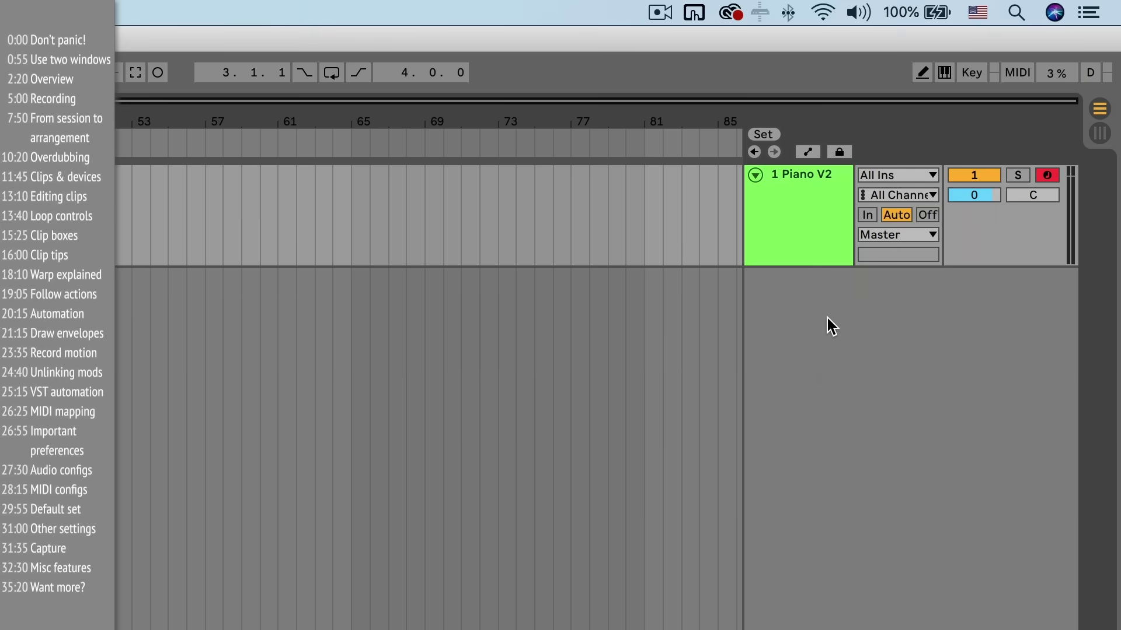
pyautogui.rightClick(971, 162)
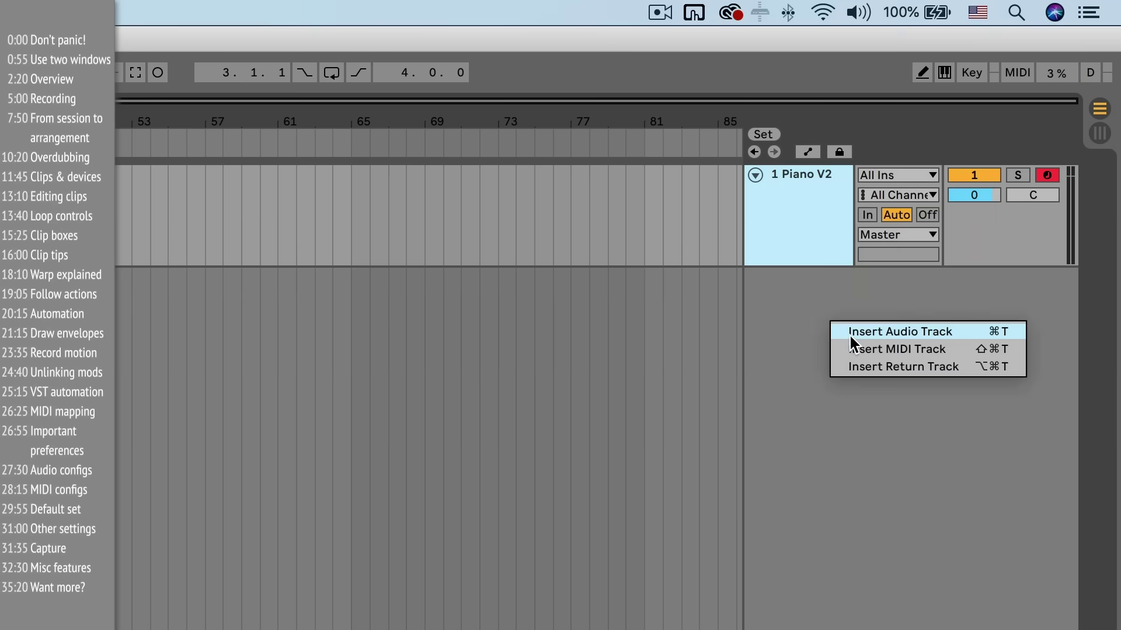
pyautogui.click(981, 170)
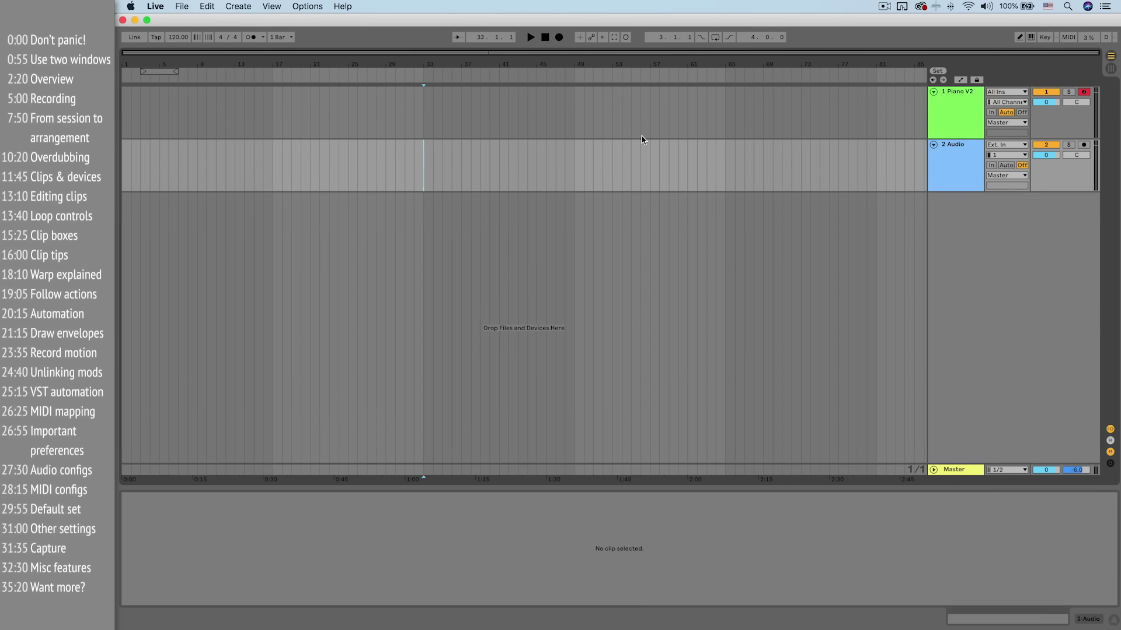
# - Place the insert marker at several successive times along the Piano V2 track, ending at bar 61
pyautogui.click(182, 111)
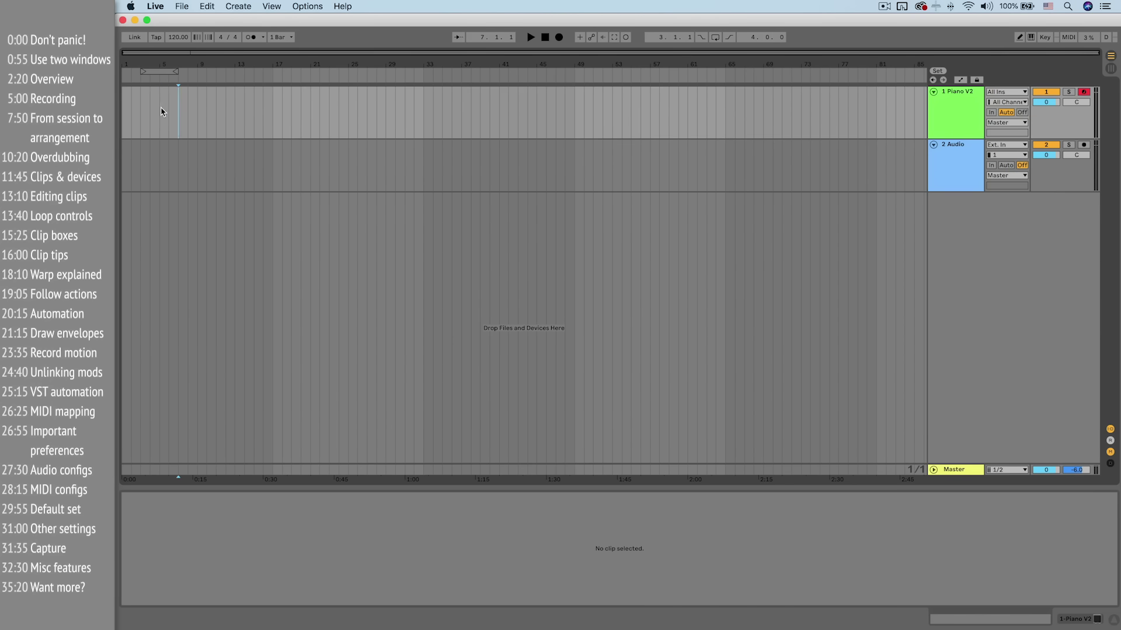
pyautogui.click(329, 123)
pyautogui.click(469, 127)
pyautogui.click(555, 129)
# - Return to the Session window and enlarge it to full width
pyautogui.press('super+shift+w')
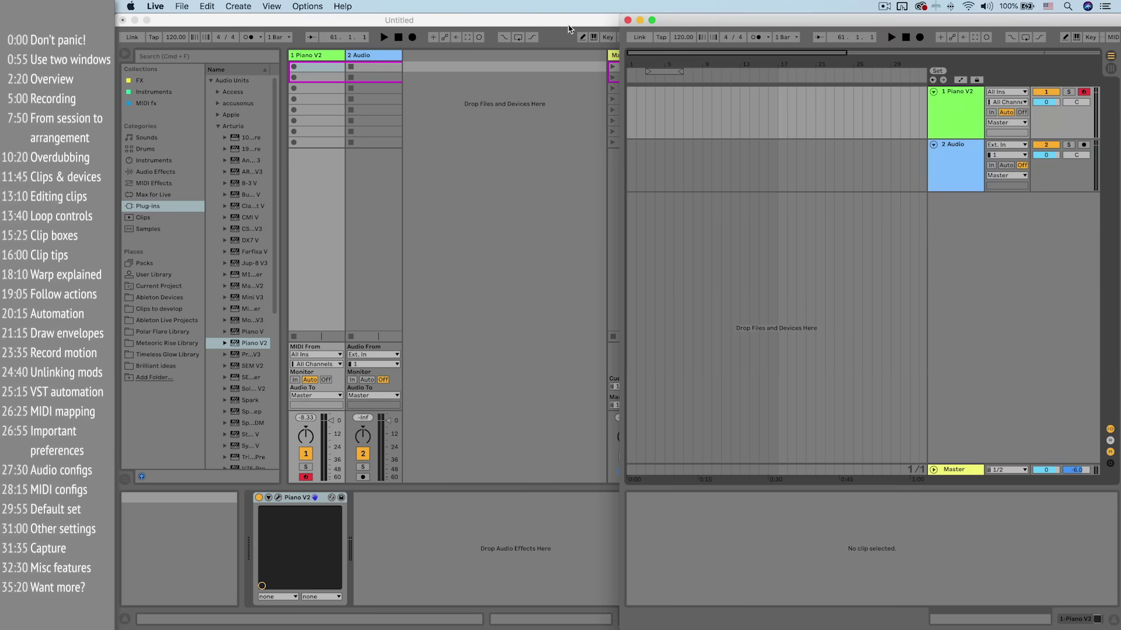
pyautogui.doubleClick(569, 22)
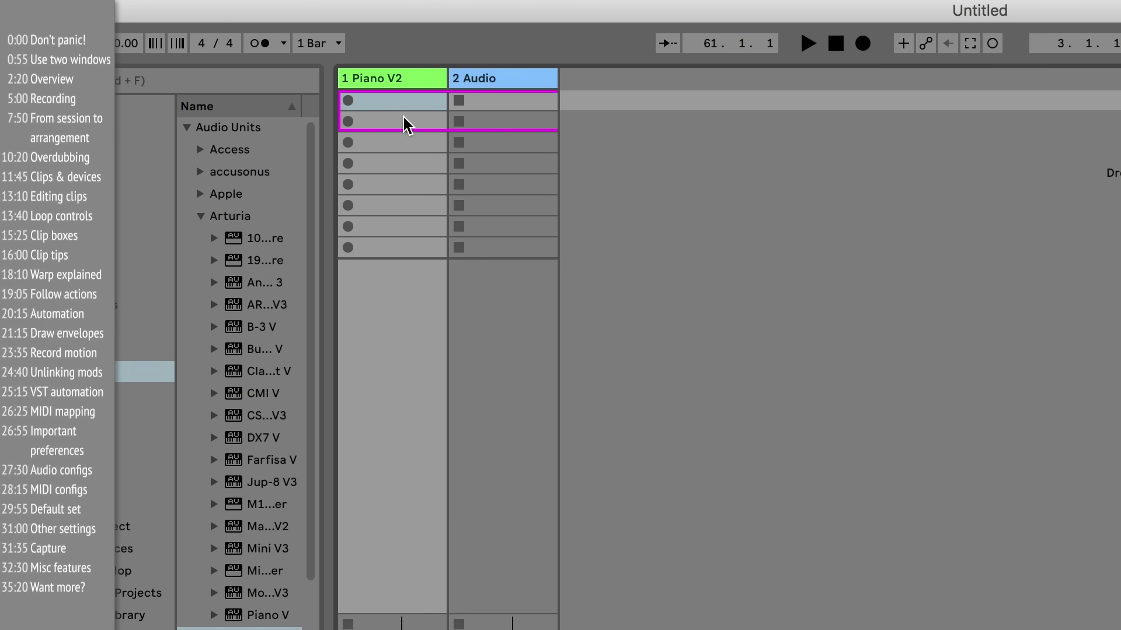
# - Record two MIDI clips into the first two slots of the Piano V2 track and alternate playback between them
pyautogui.click(351, 102)
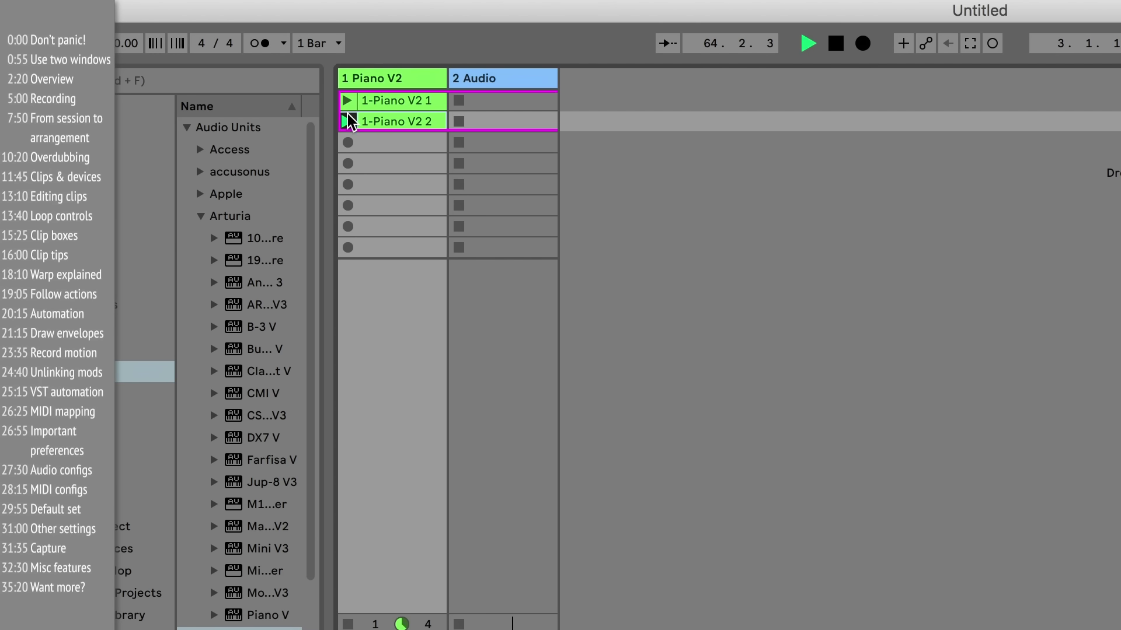
pyautogui.click(349, 121)
pyautogui.click(347, 104)
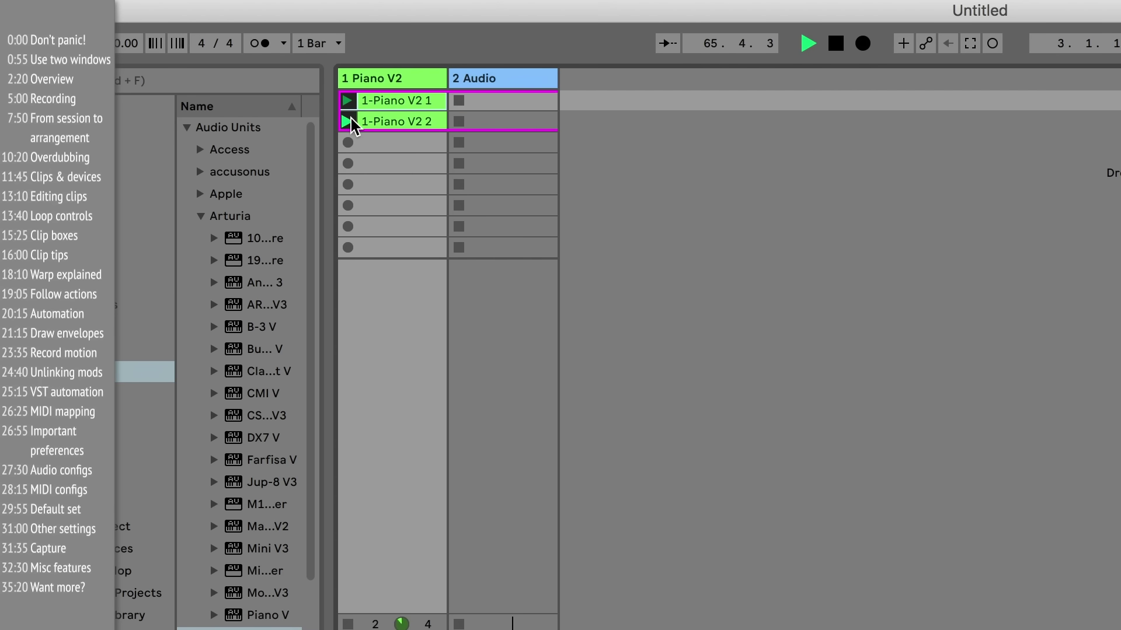
pyautogui.click(349, 119)
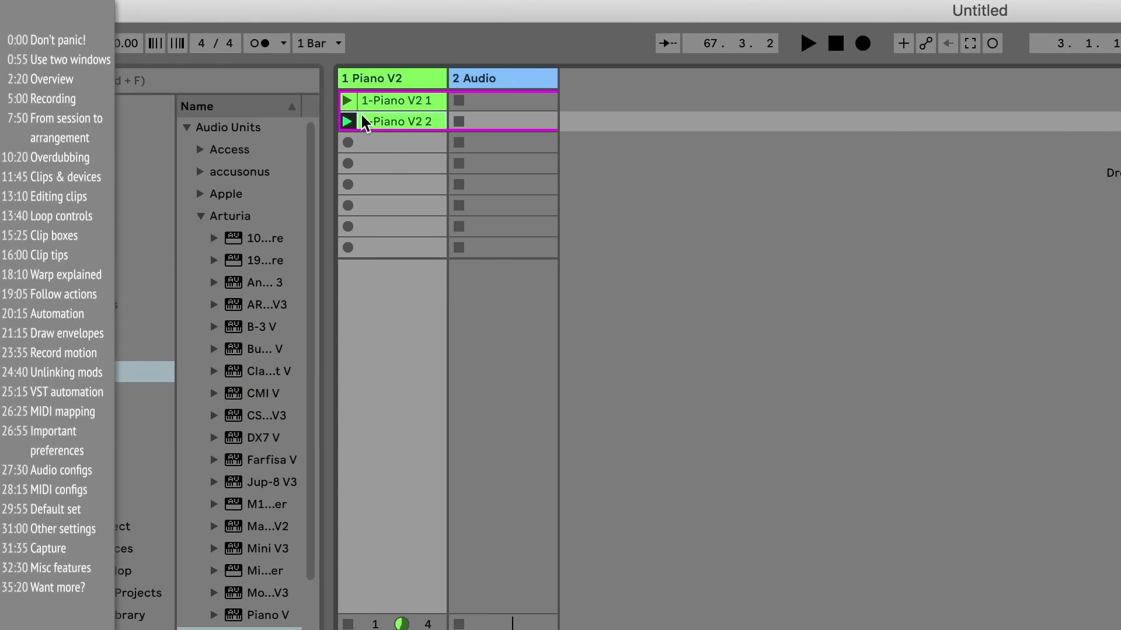
# - Move the second piano clip down to the fourth slot of the Piano V2 track
pyautogui.moveTo(384, 115); pyautogui.dragTo(376, 160)
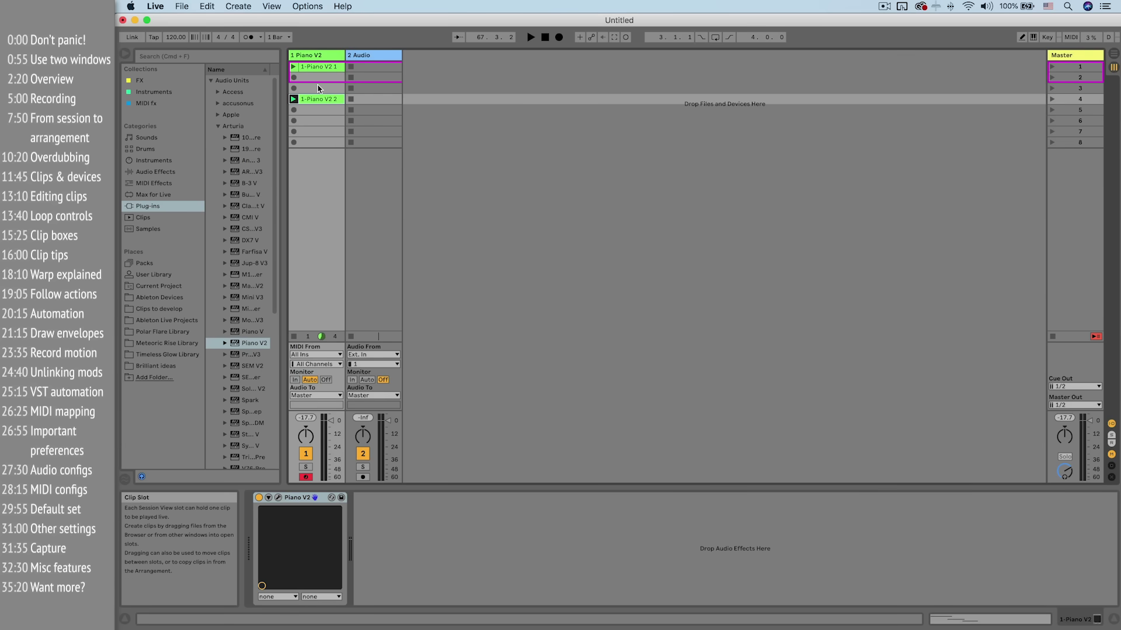
pyautogui.moveTo(318, 67)
pyautogui.mouseDown()
pyautogui.moveTo(324, 81)
pyautogui.moveTo(321, 70)
pyautogui.mouseUp()
# - Reopen the recent set Lil Jam.als, answering the save prompt for the untitled set
pyautogui.click(182, 6)
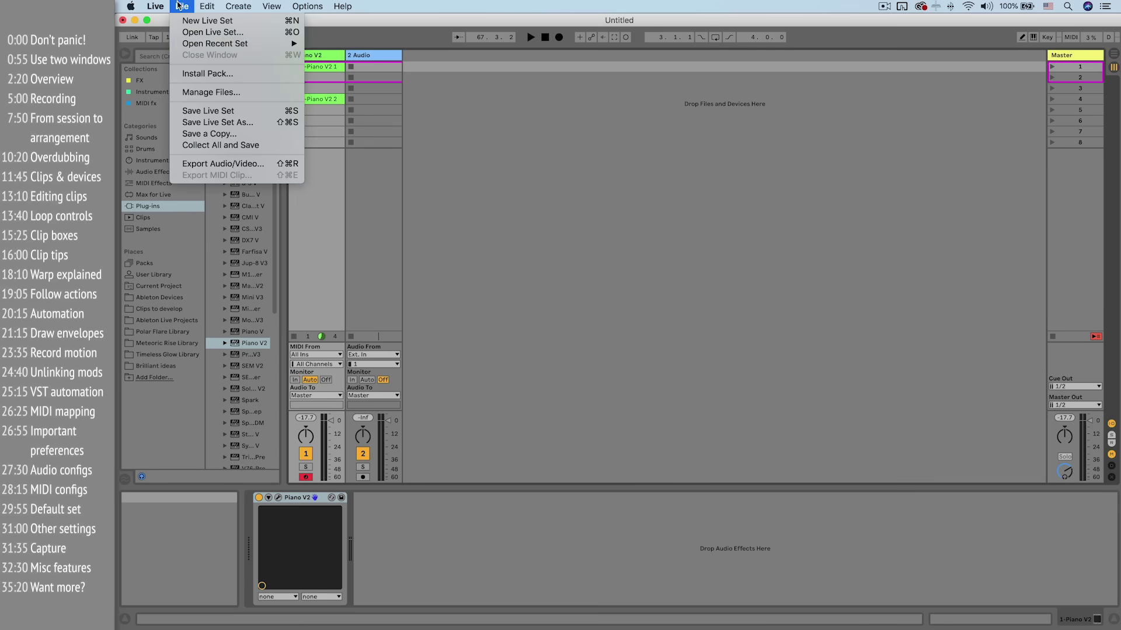
pyautogui.moveTo(215, 44)
pyautogui.click(357, 44)
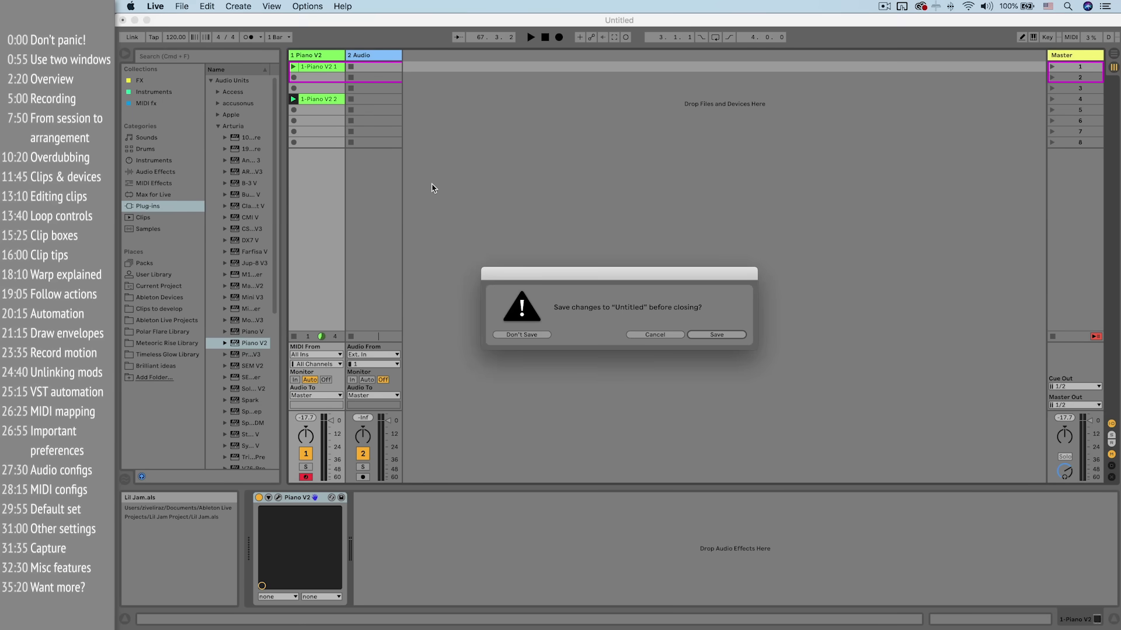
pyautogui.press('Return')
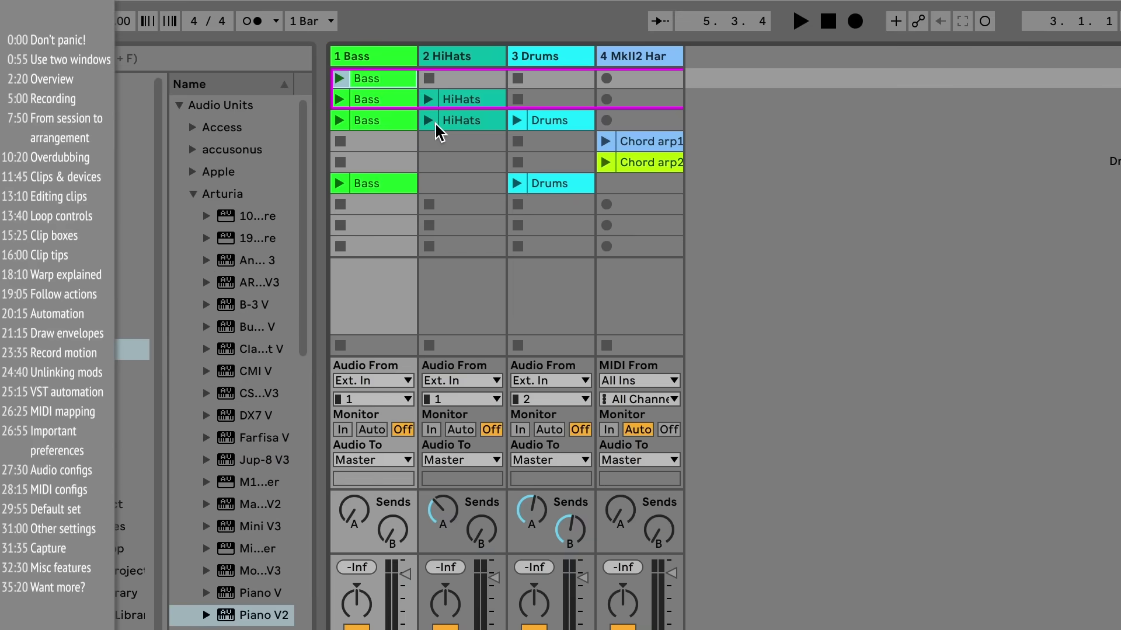
# - Launch the HiHats clip in the third scene and the Bass clip in the second scene
pyautogui.click(339, 88)
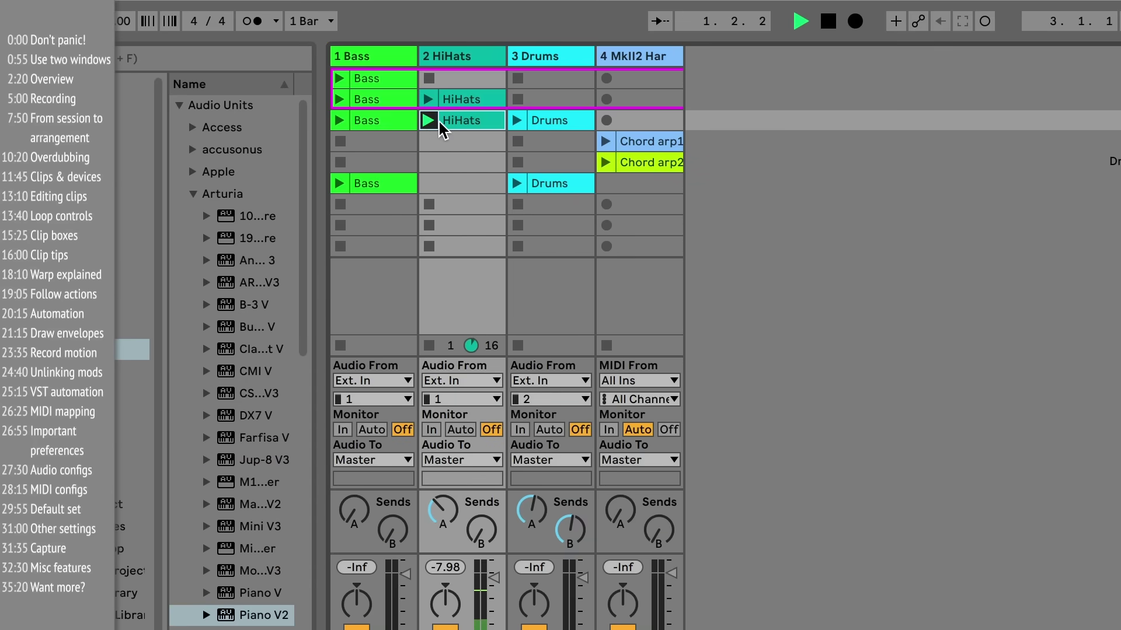
pyautogui.click(340, 99)
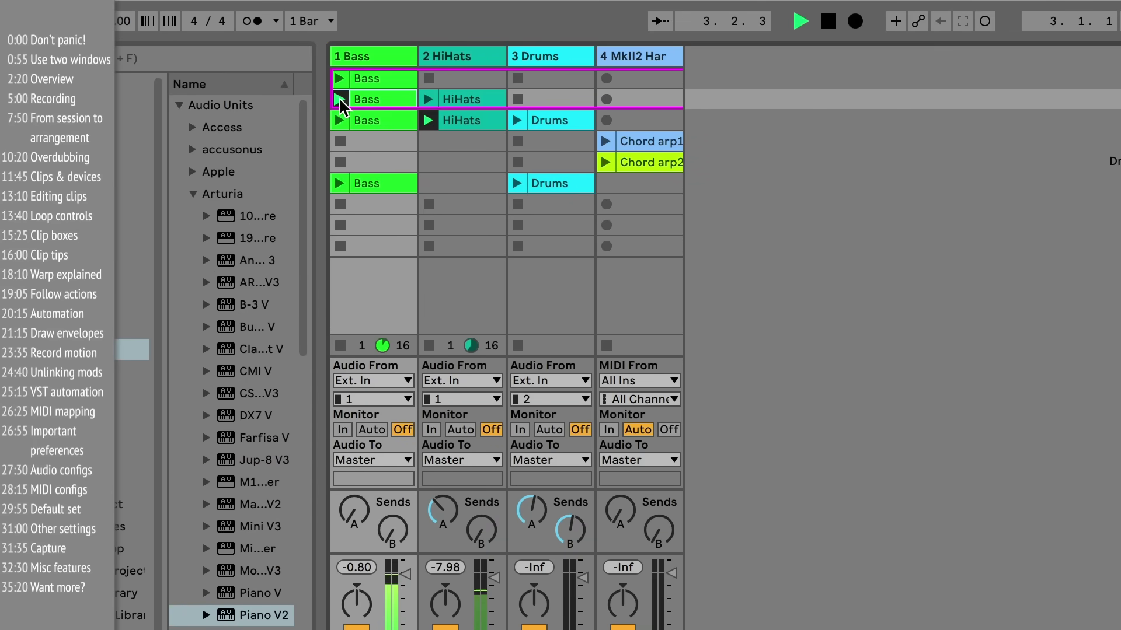
# - Launch the Drums clip in the scene 5 row, followed by scenes 3, 4 and 5 in turn
pyautogui.click(517, 185)
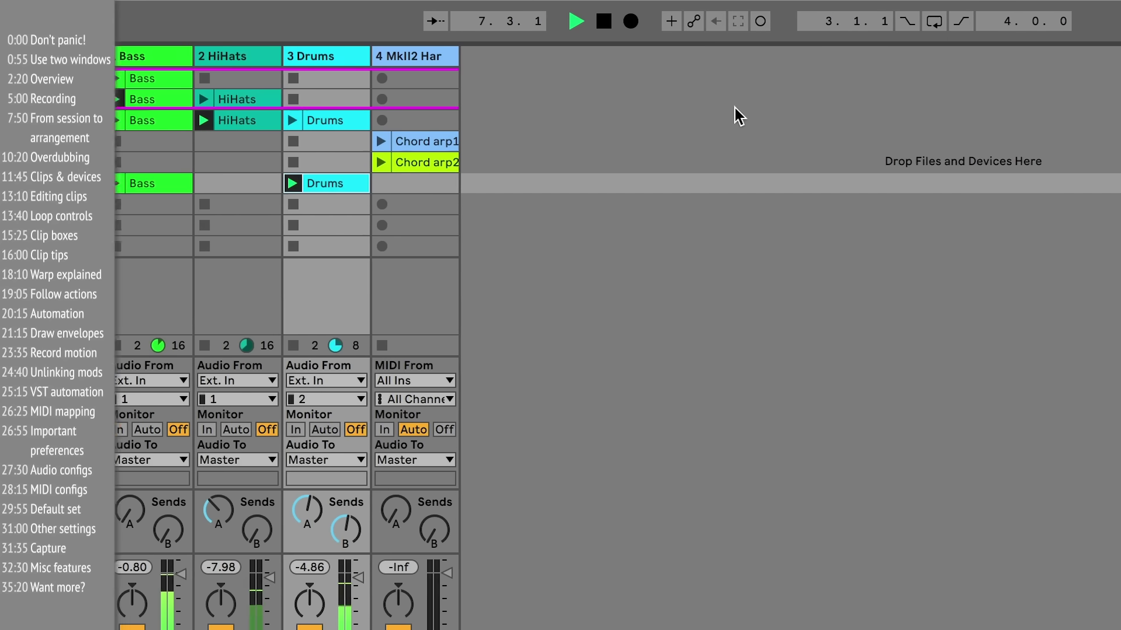
pyautogui.click(1010, 120)
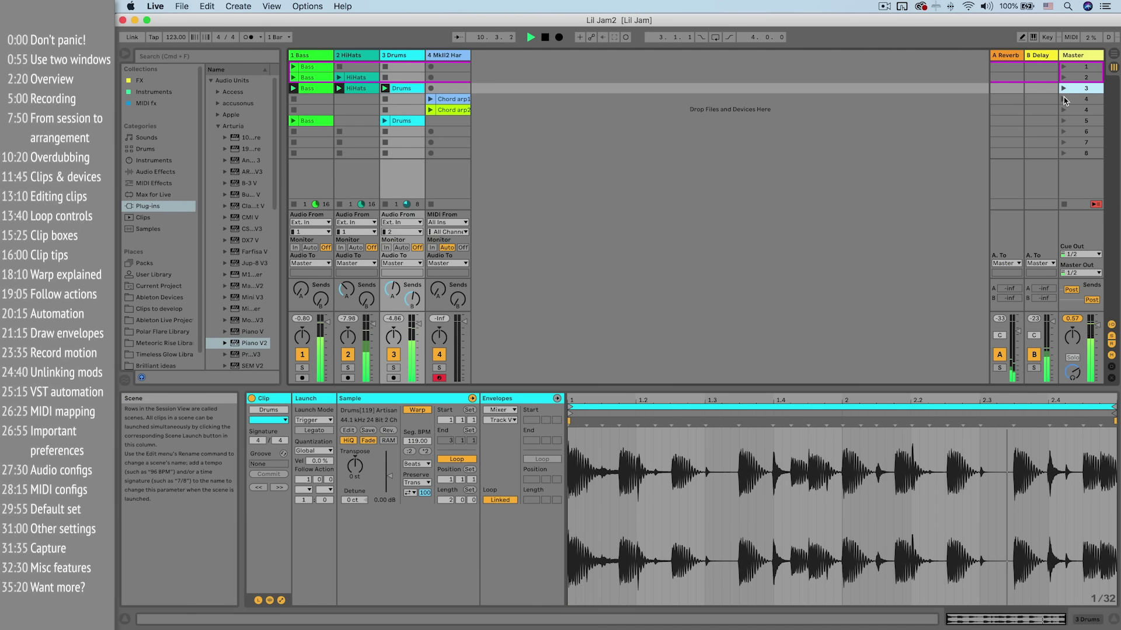
pyautogui.click(1064, 101)
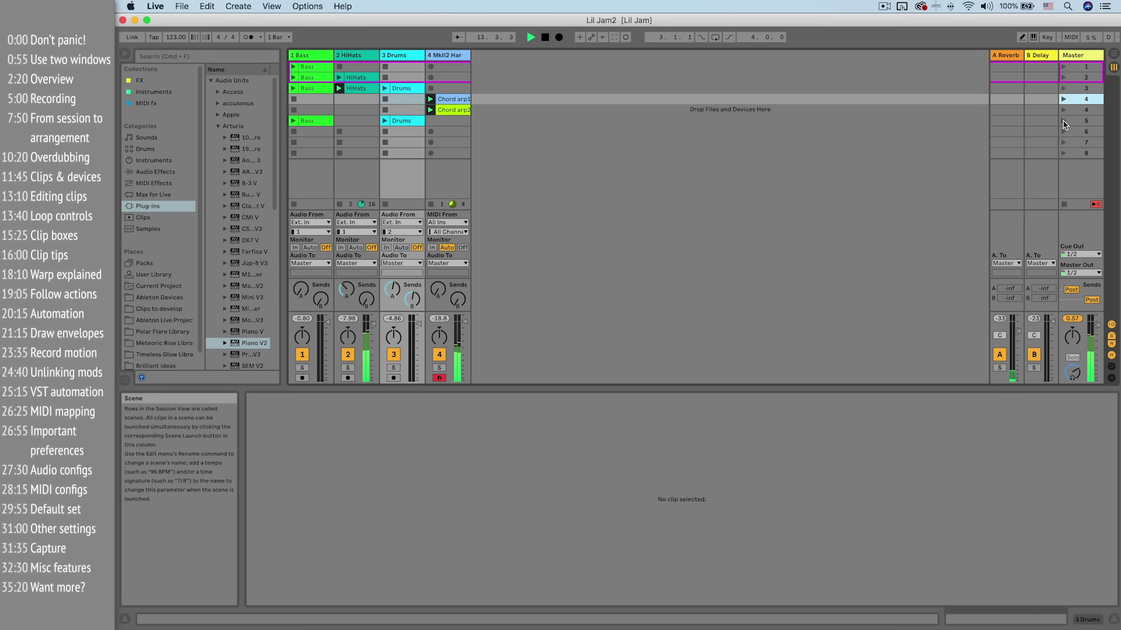
pyautogui.click(1064, 122)
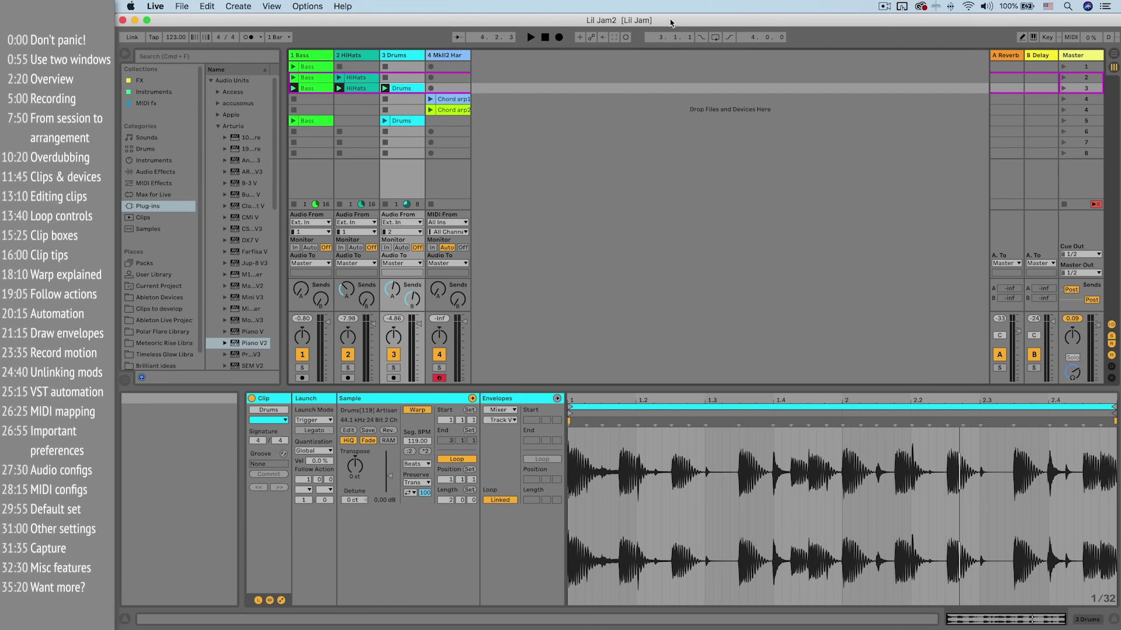
# - Arrange the Session and Arrangement windows side by side and widen the Session window
pyautogui.moveTo(670, 24); pyautogui.dragTo(116, 153)
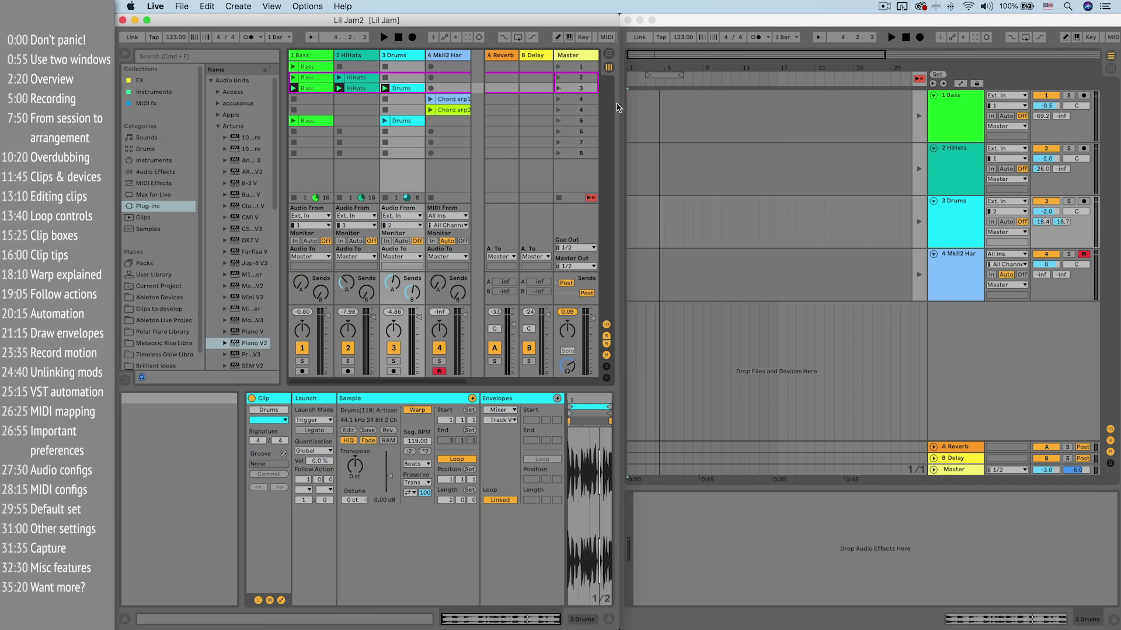
pyautogui.click(677, 45)
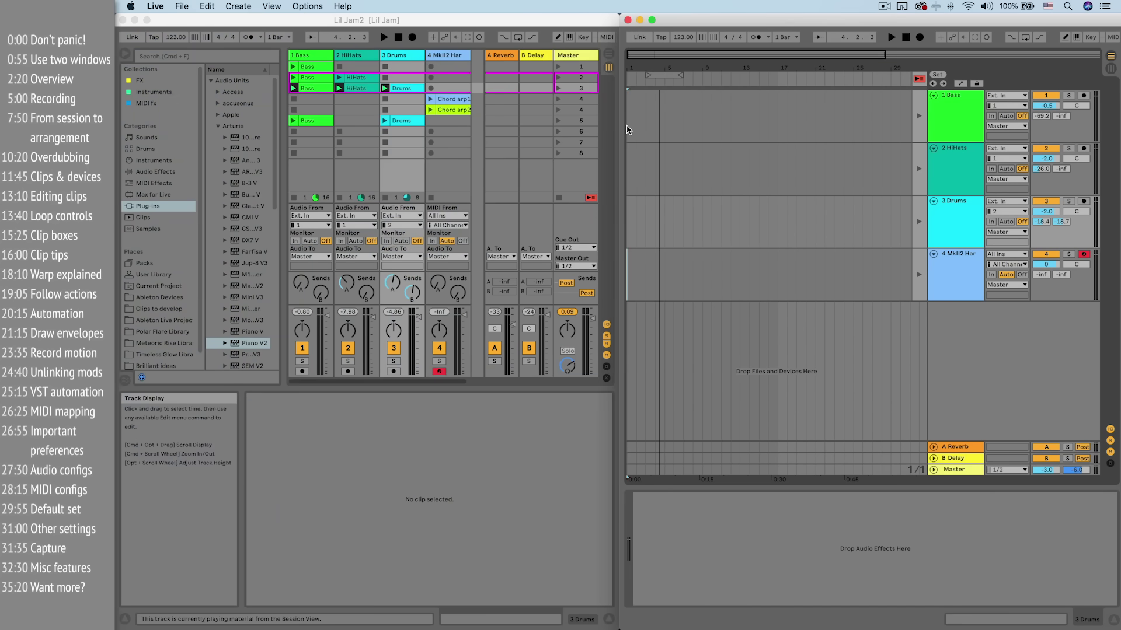
pyautogui.moveTo(620, 125); pyautogui.dragTo(684, 140)
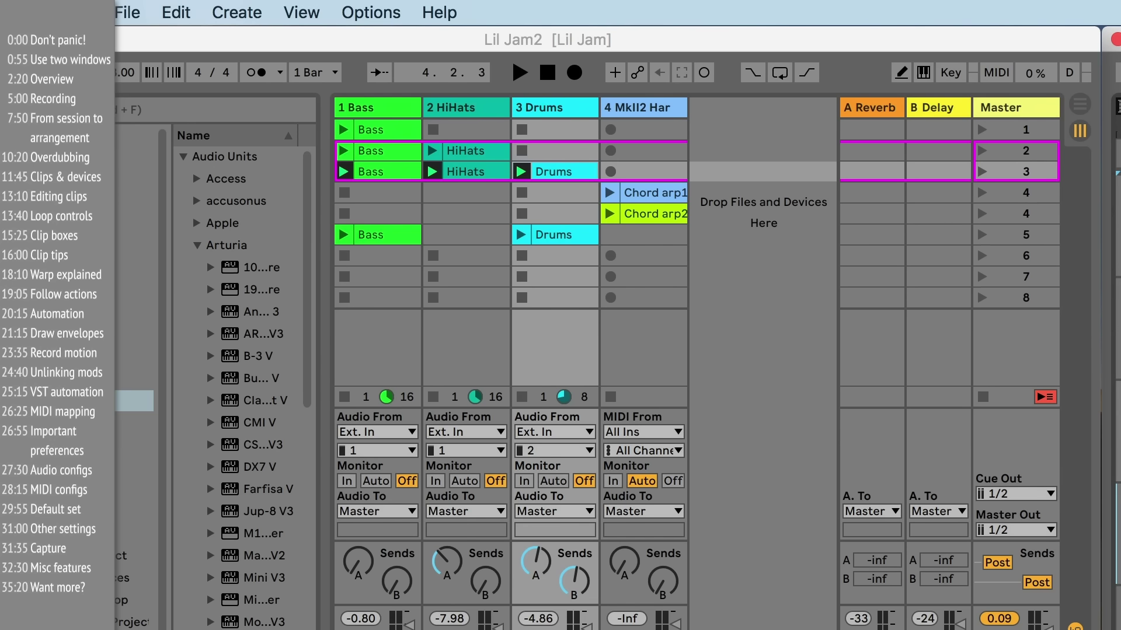
# - Create a new Live Set and delete the extra tracks so only 1 MIDI and Master remain
pyautogui.click(127, 12)
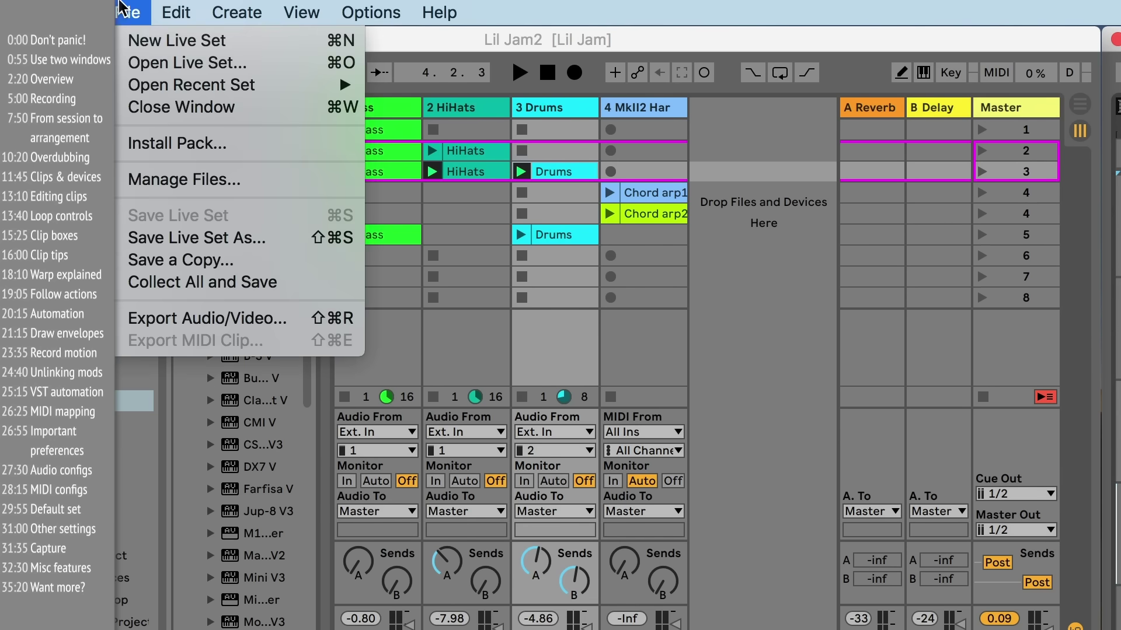
pyautogui.click(135, 38)
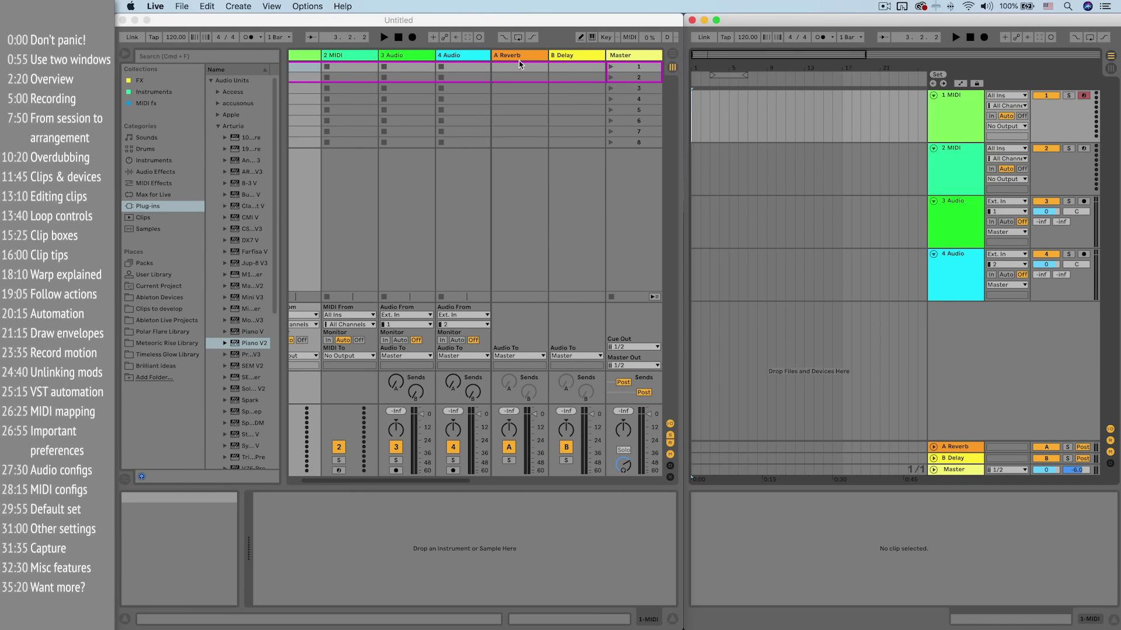
pyautogui.click(497, 61)
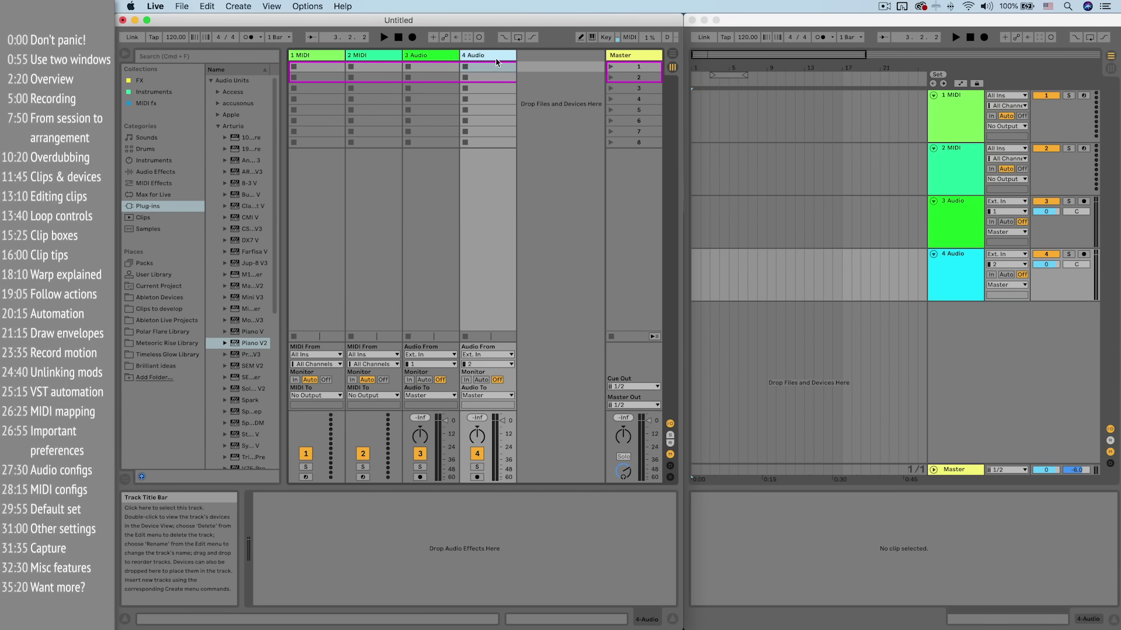
pyautogui.press('Delete')
pyautogui.press('Delete')
pyautogui.press('Delete')
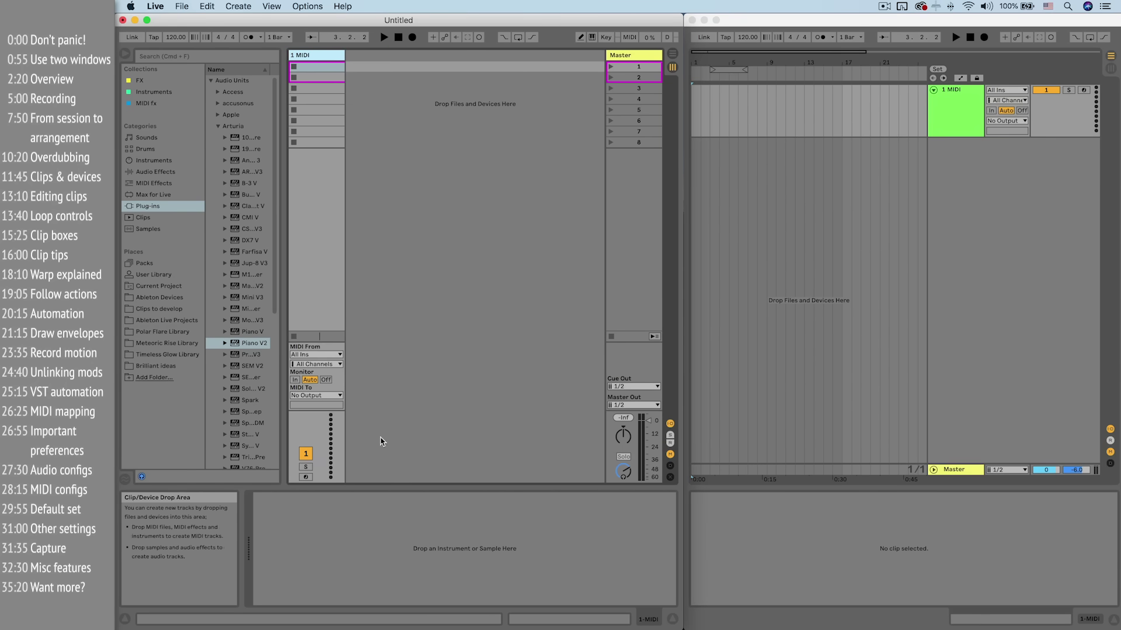
# - Arm the 1 MIDI track for recording and load the Arturia Piano V2 instrument onto it
pyautogui.click(305, 477)
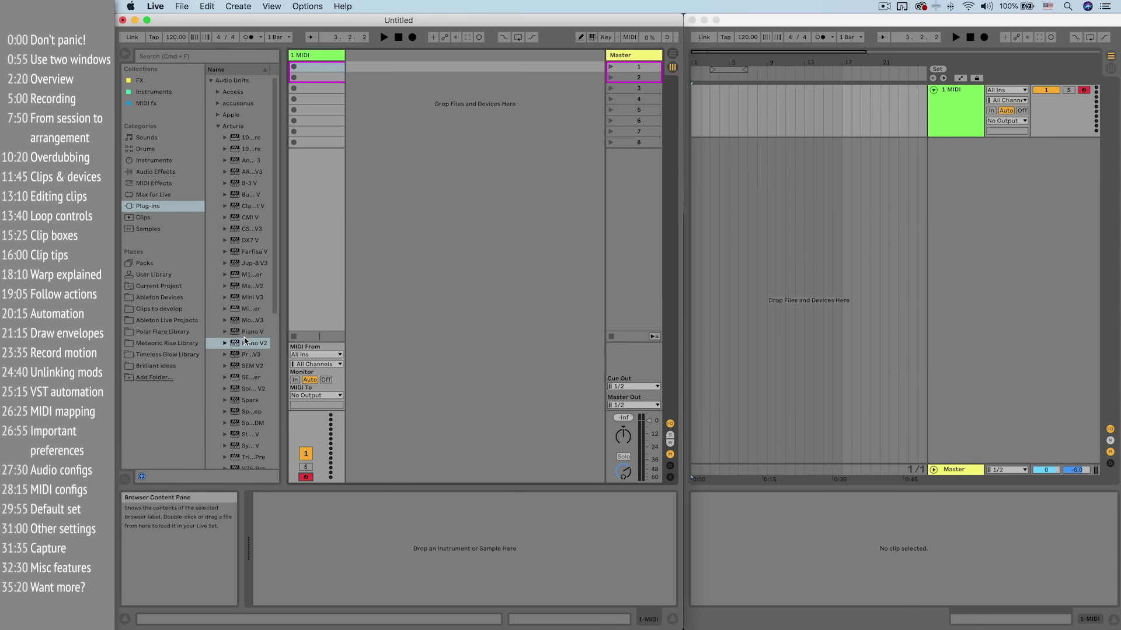
pyautogui.moveTo(245, 340); pyautogui.dragTo(309, 270)
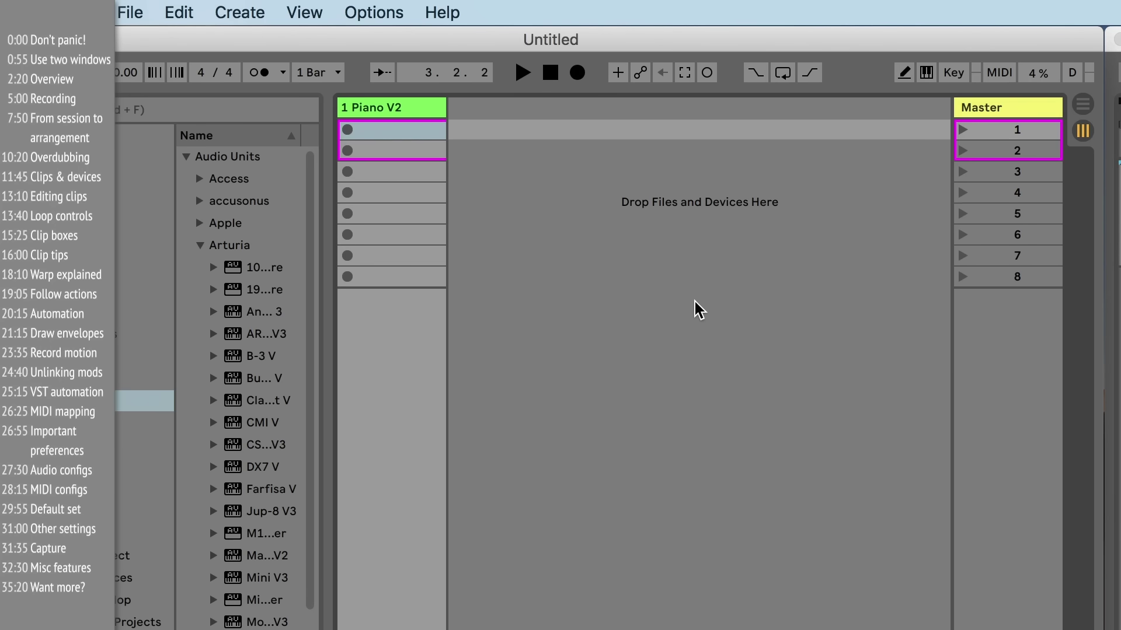
# - Record a short MIDI clip into the first slot of the Piano V2 track and open its notes in the Session window
pyautogui.click(343, 129)
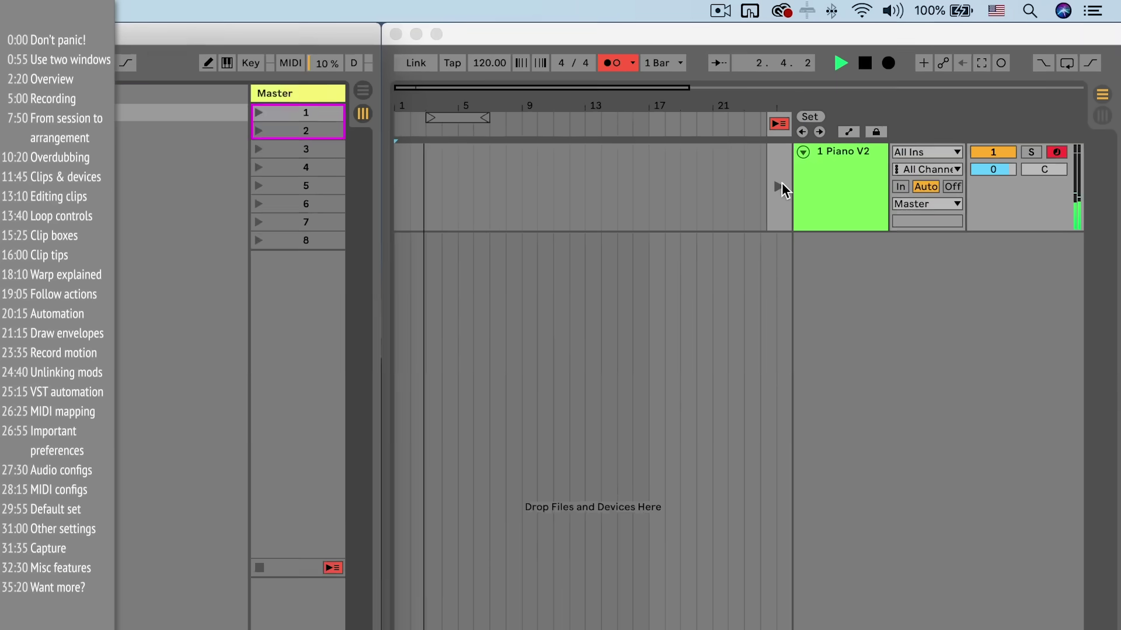
pyautogui.press('space')
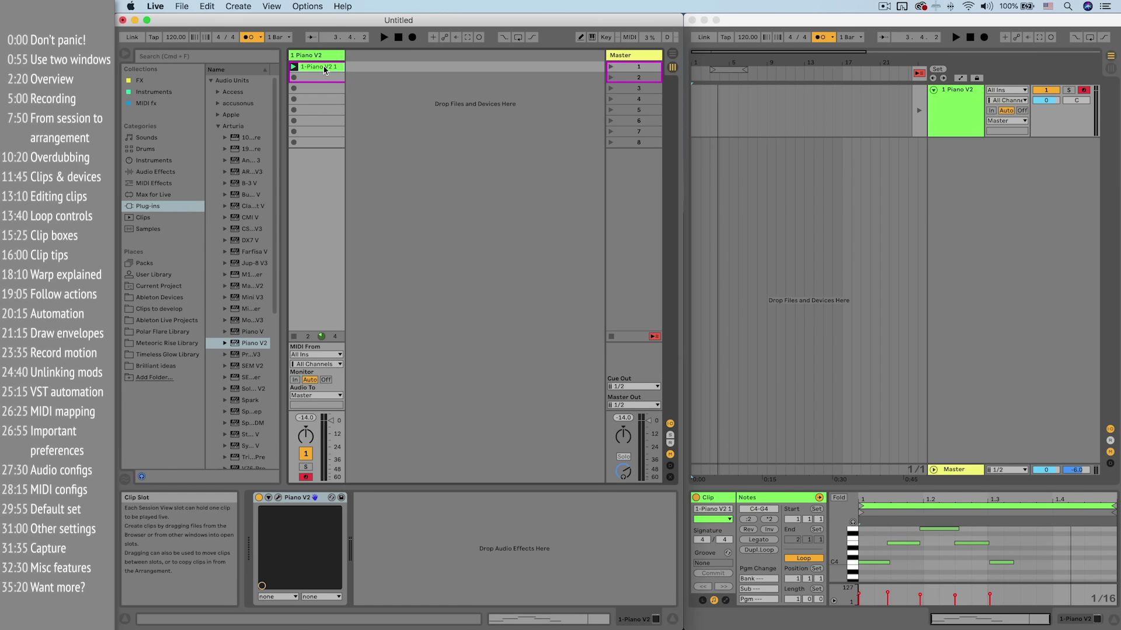
pyautogui.doubleClick(324, 67)
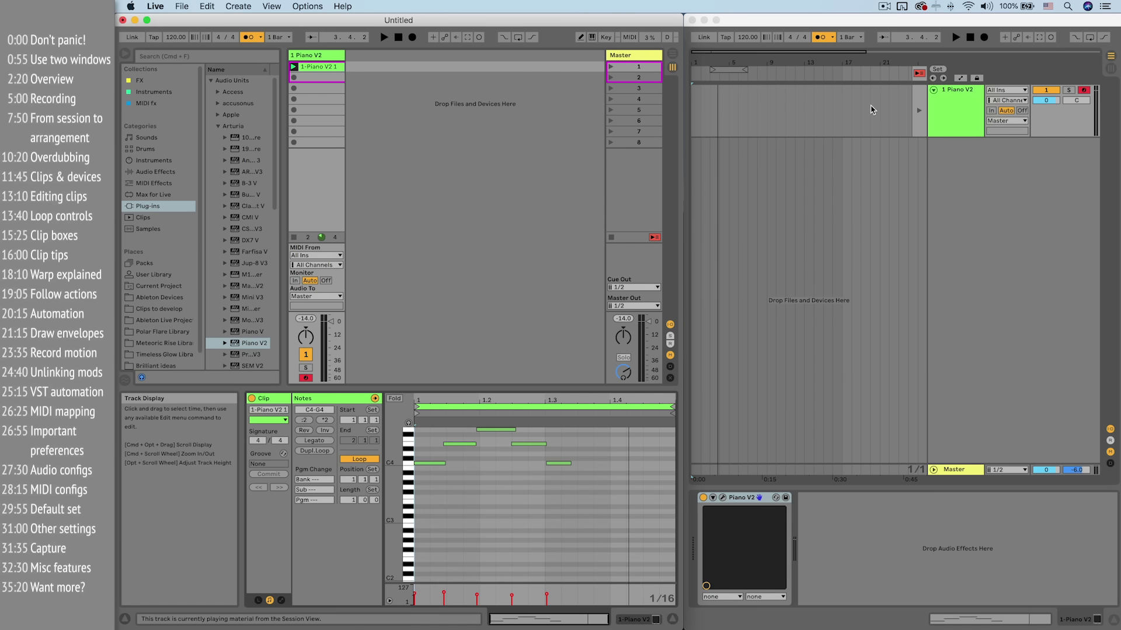
# - Switch the Piano V2 track back to the arrangement and record about one bar of piano from bar 1 of the timeline
pyautogui.click(920, 124)
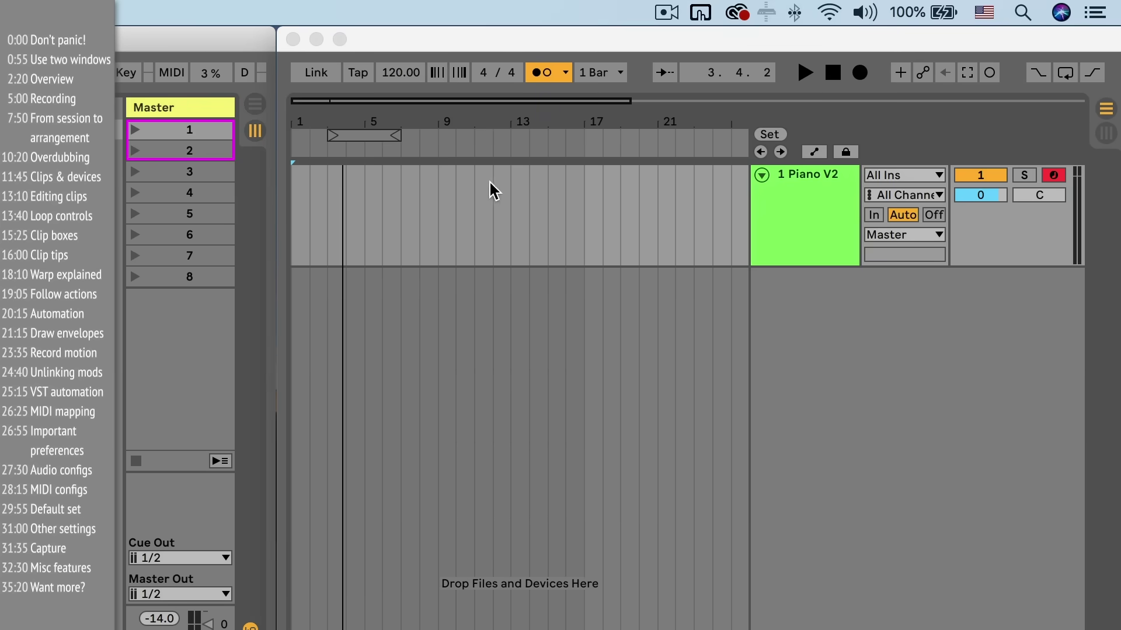
pyautogui.click(860, 73)
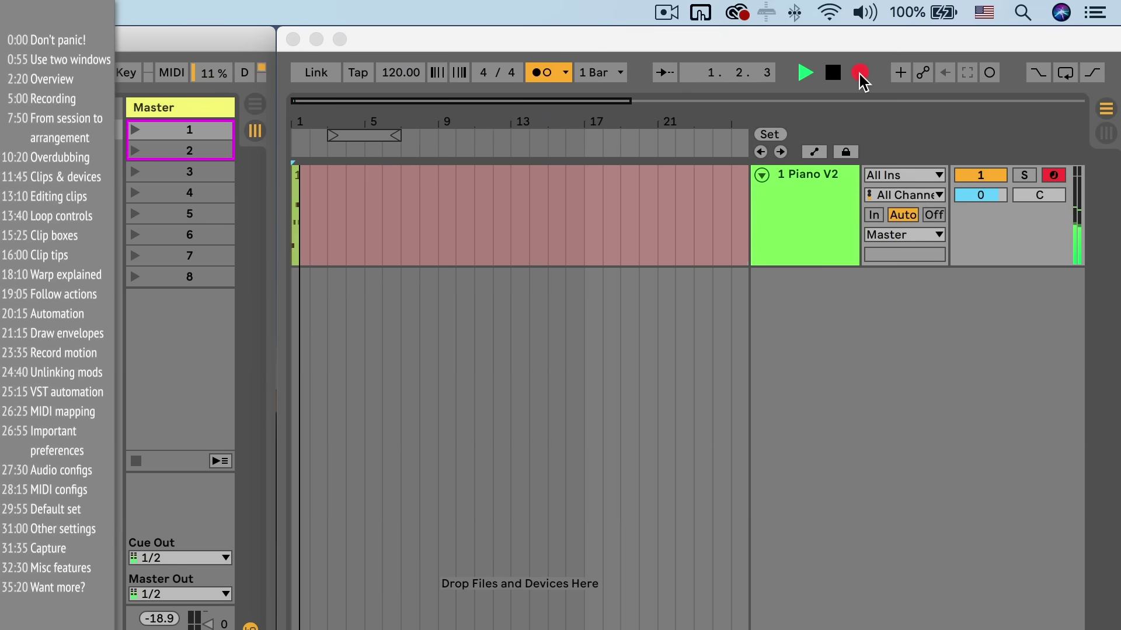
pyautogui.click(832, 74)
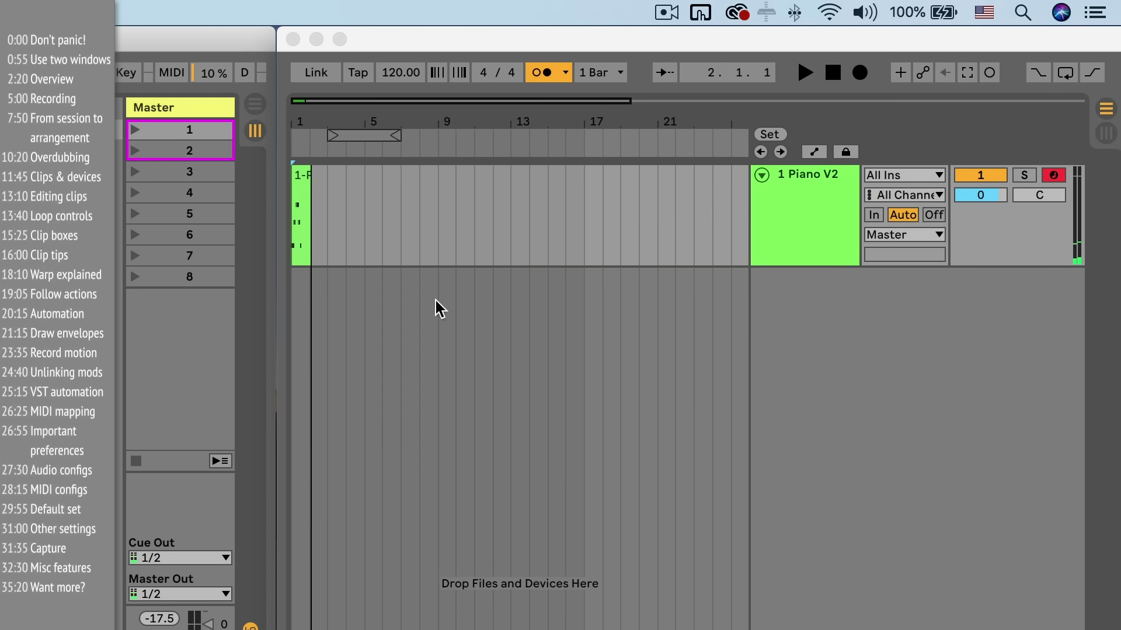
# - Move the recorded piano clip in the arrangement so that it starts at 2.3.1
pyautogui.click(297, 172)
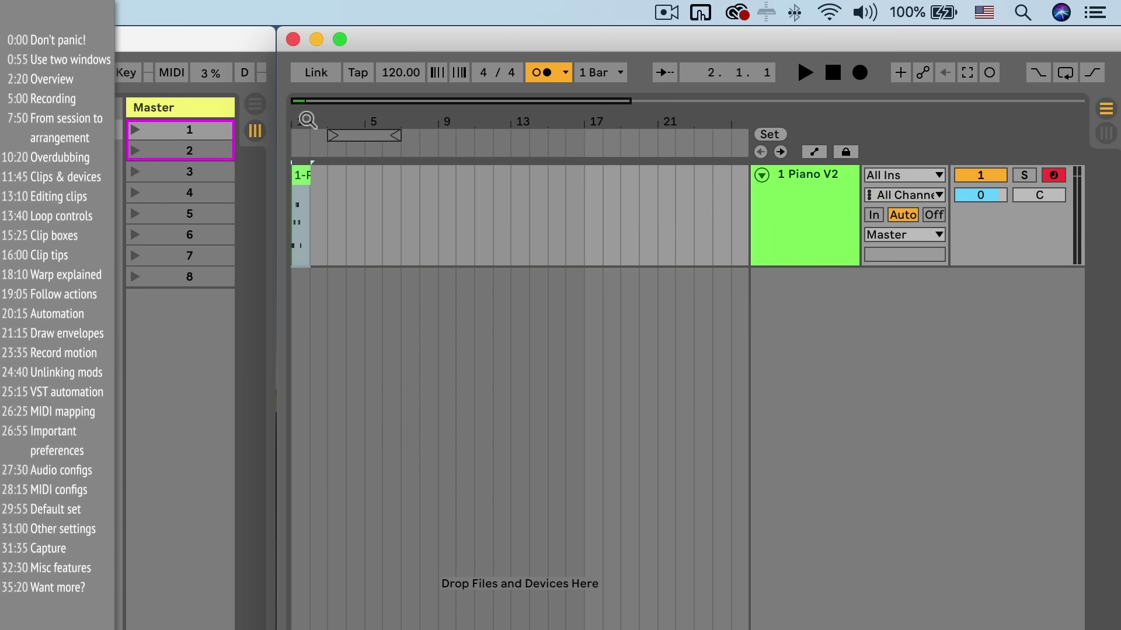
pyautogui.moveTo(415, 102); pyautogui.dragTo(342, 212)
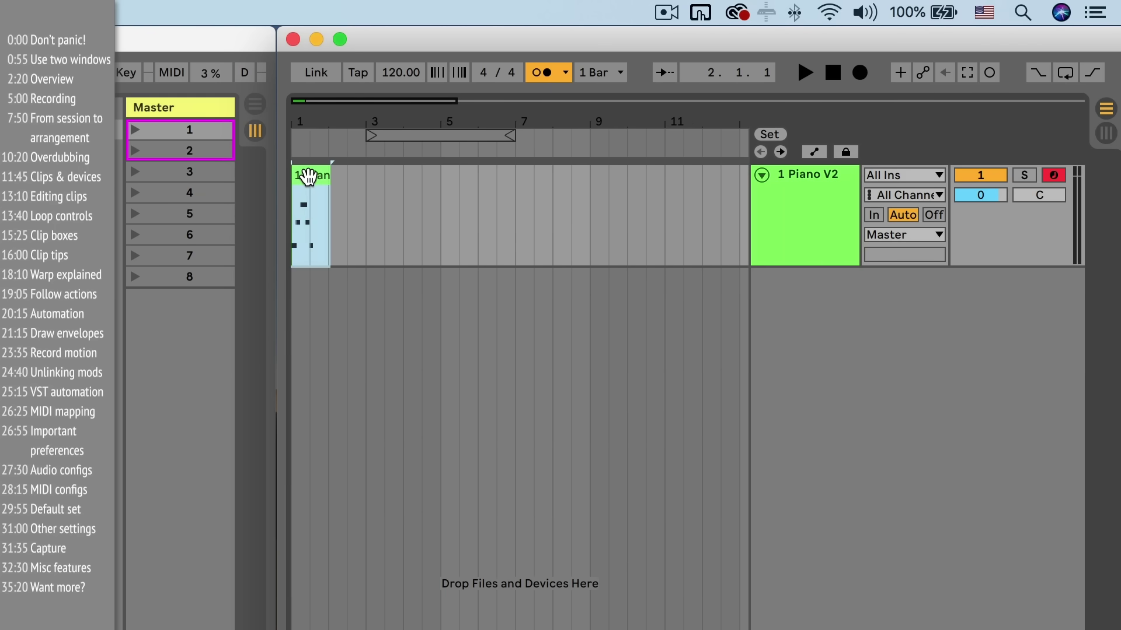
pyautogui.moveTo(308, 175); pyautogui.dragTo(371, 195)
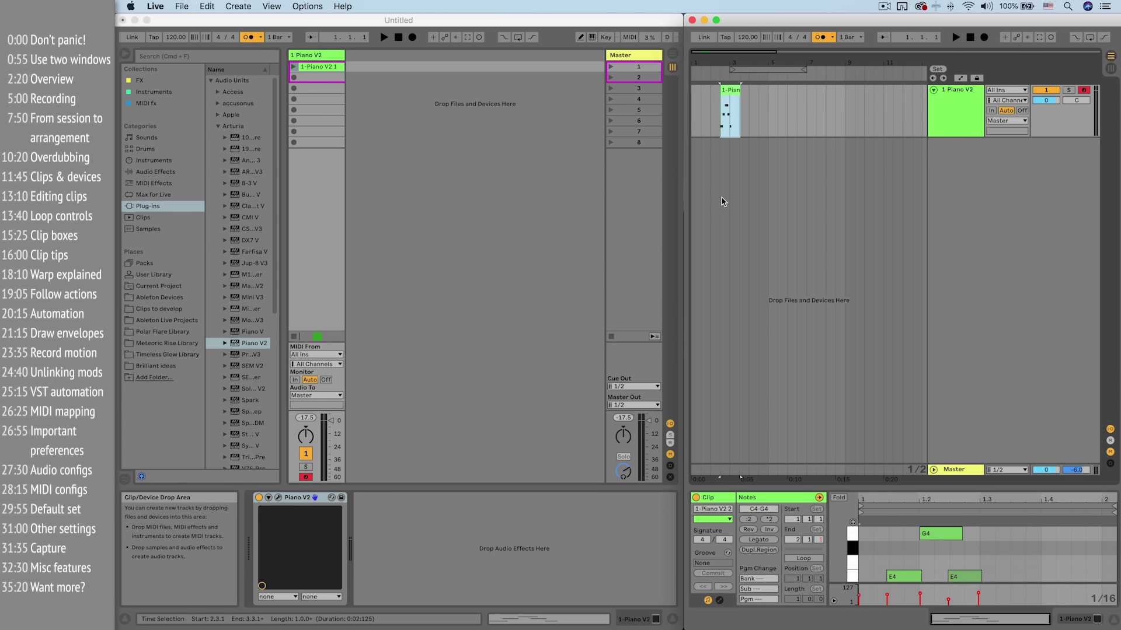
pyautogui.click(729, 88)
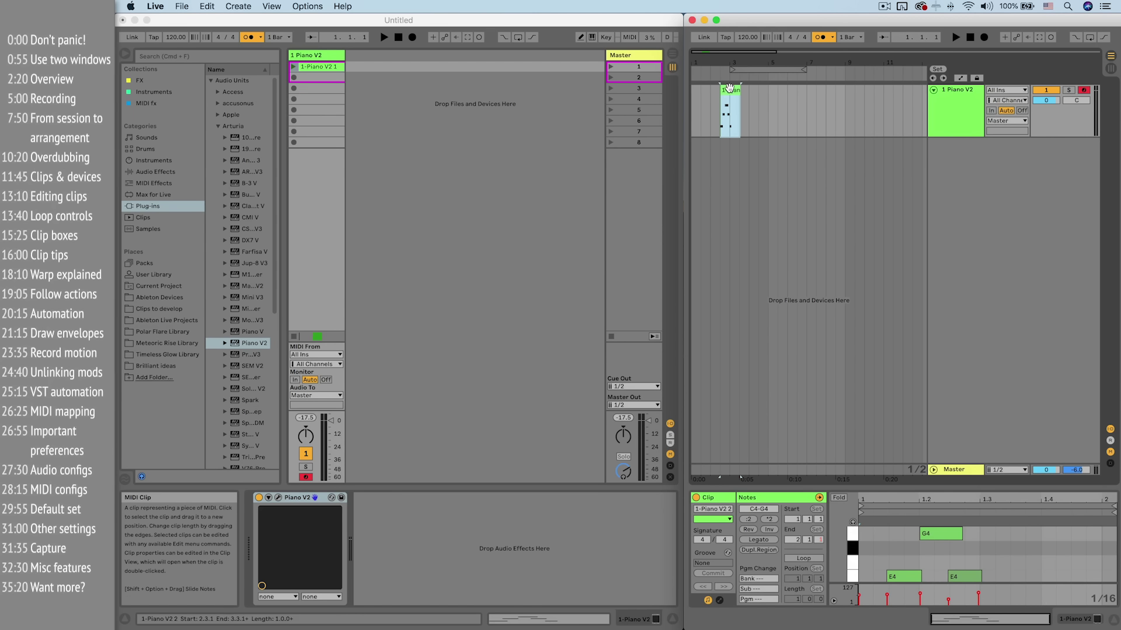
# - Lower the two E4 notes of the session piano clip to D#4 and launch the clip
pyautogui.click(320, 68)
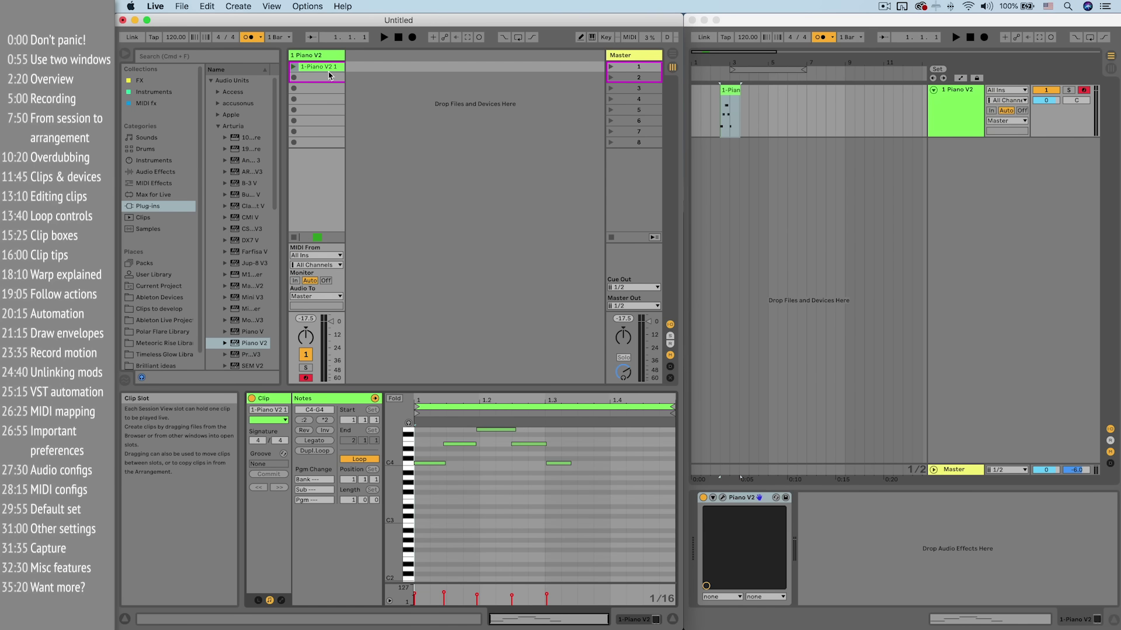
pyautogui.moveTo(471, 445); pyautogui.dragTo(524, 450)
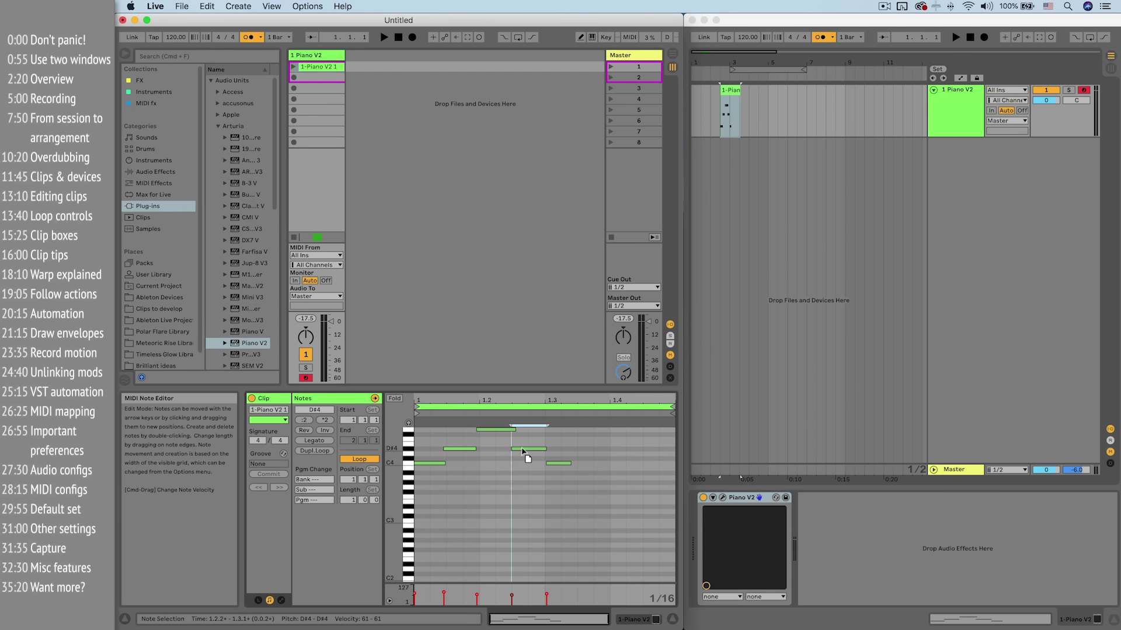
pyautogui.click(303, 68)
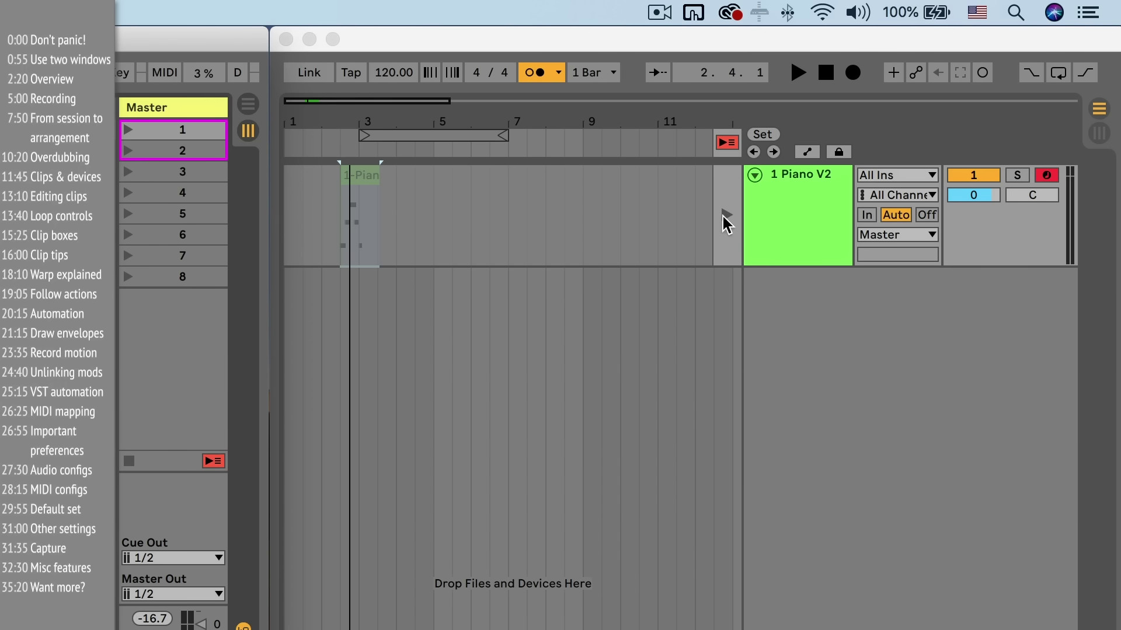
# - Return the Piano V2 track to the arrangement and play its clip from just before its start, followed by the edited session clip for comparison
pyautogui.click(725, 219)
pyautogui.click(343, 187)
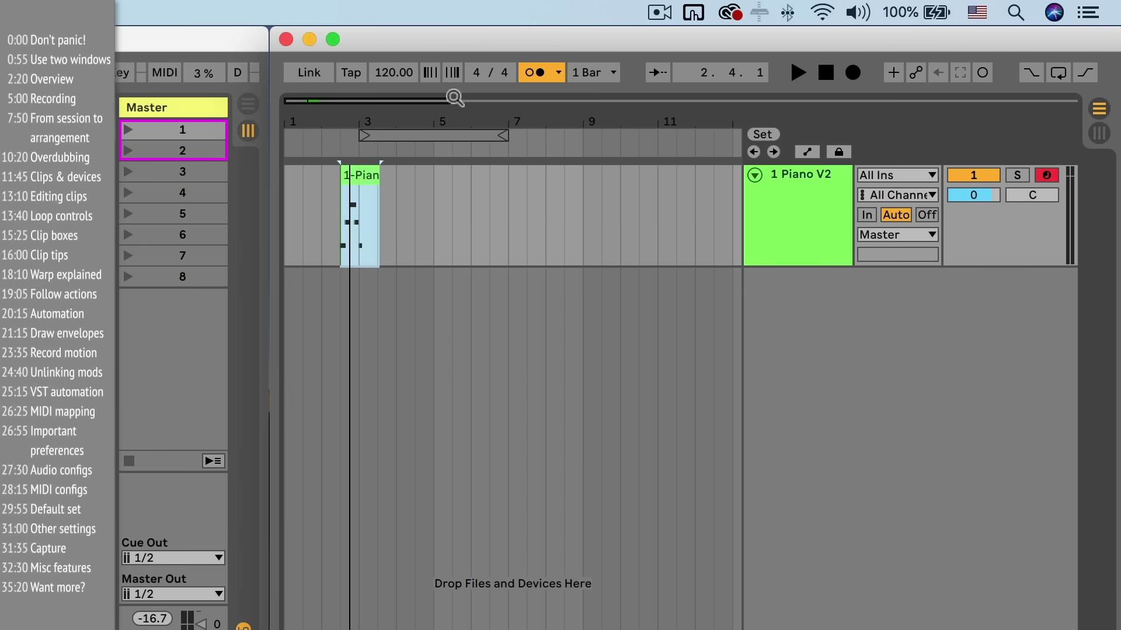
pyautogui.click(326, 189)
pyautogui.click(798, 73)
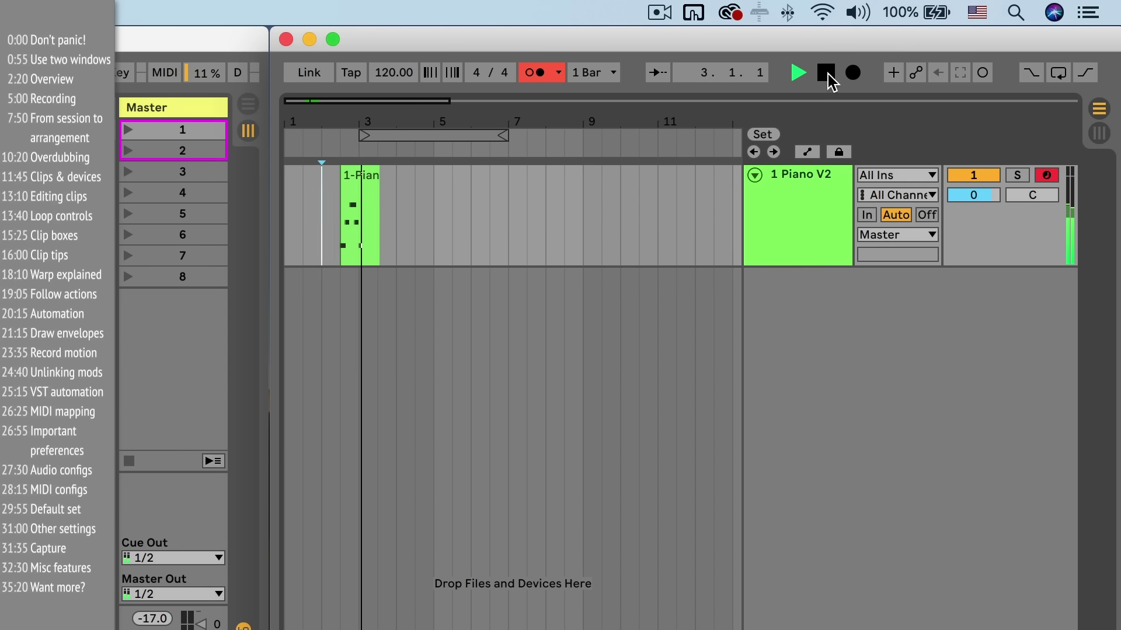
pyautogui.click(826, 73)
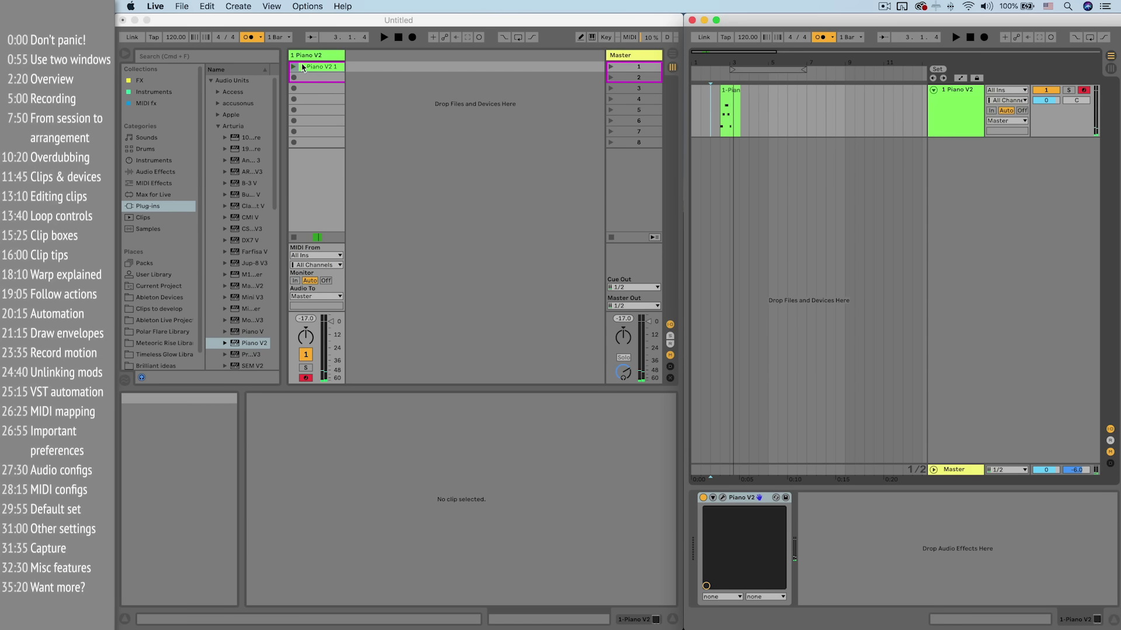
pyautogui.click(384, 37)
pyautogui.click(399, 37)
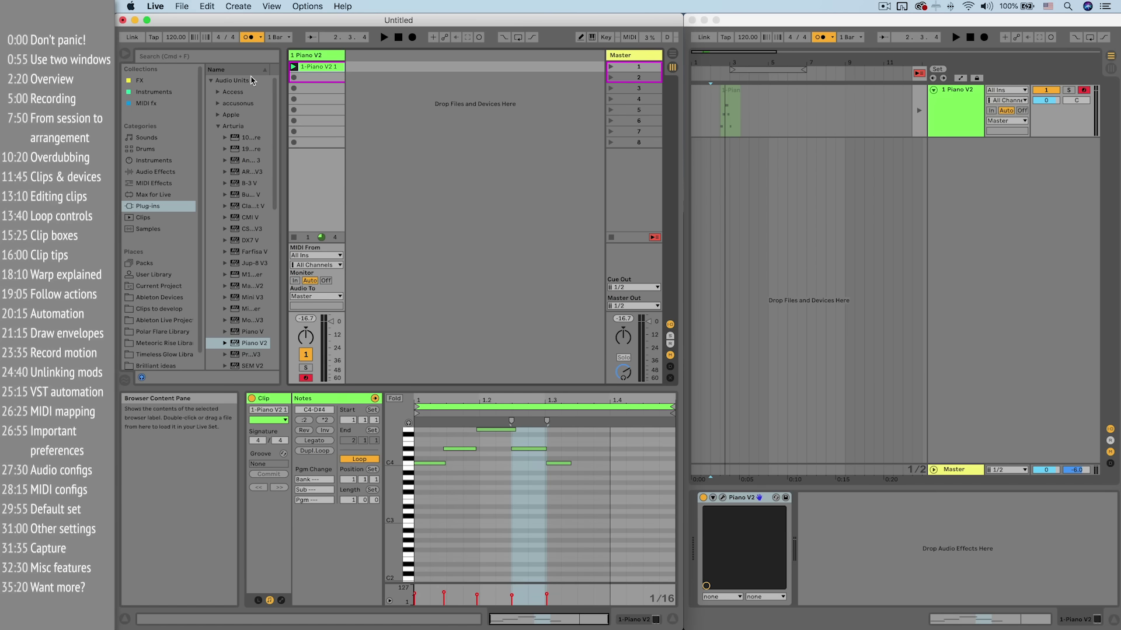
# - Reopen the recent set Lil Jam.als, answering the save prompt for the untitled piano set
pyautogui.click(182, 6)
pyautogui.moveTo(237, 45)
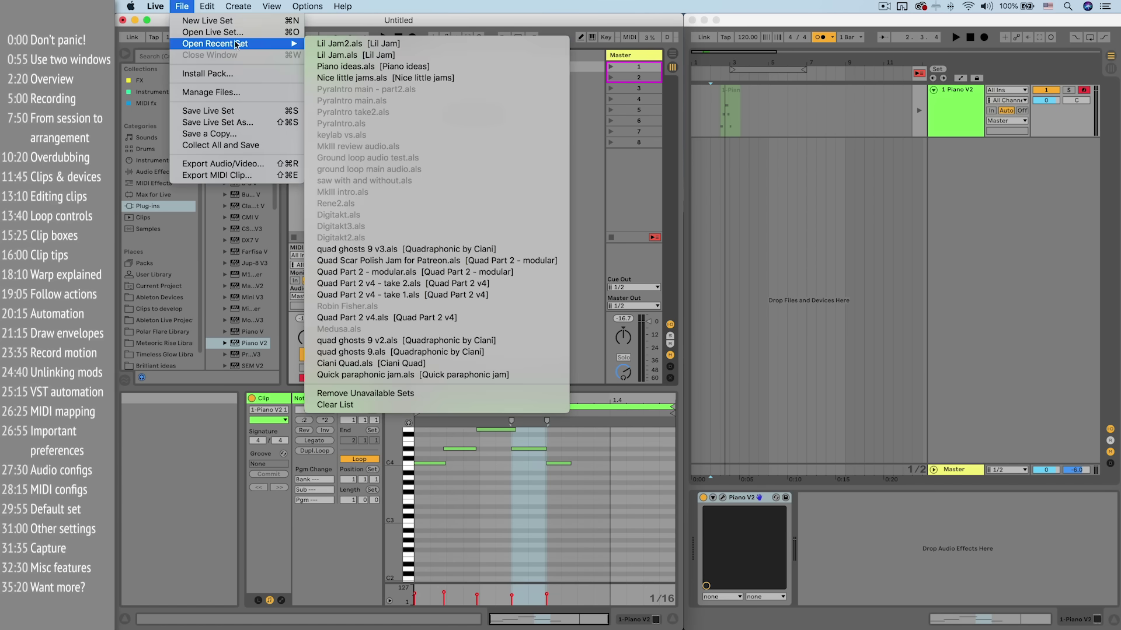
pyautogui.click(345, 56)
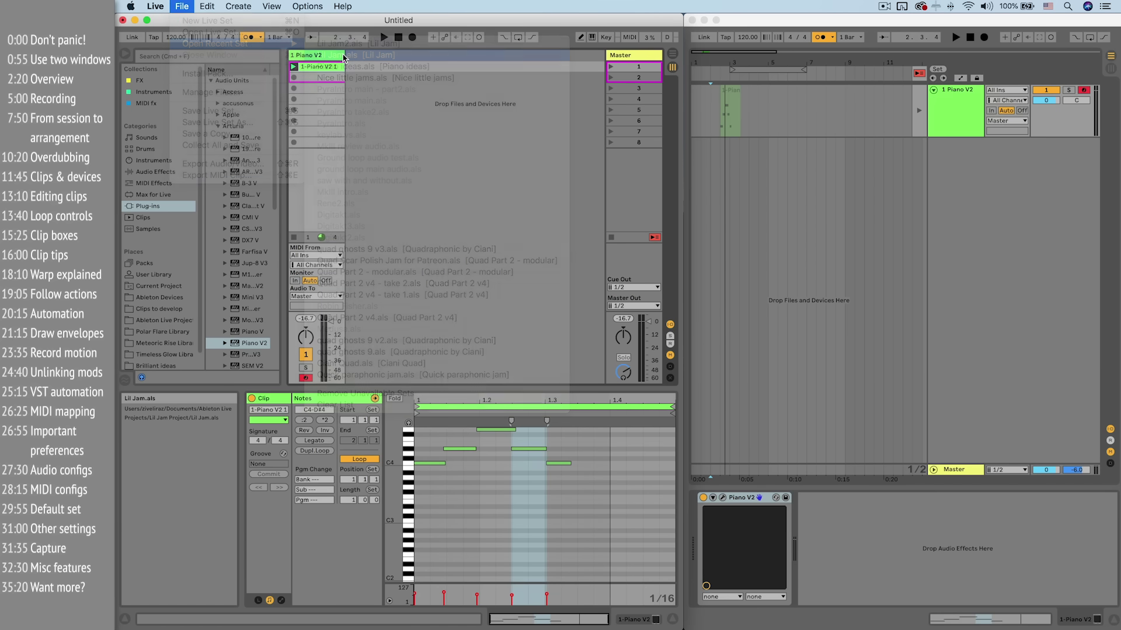
pyautogui.click(502, 332)
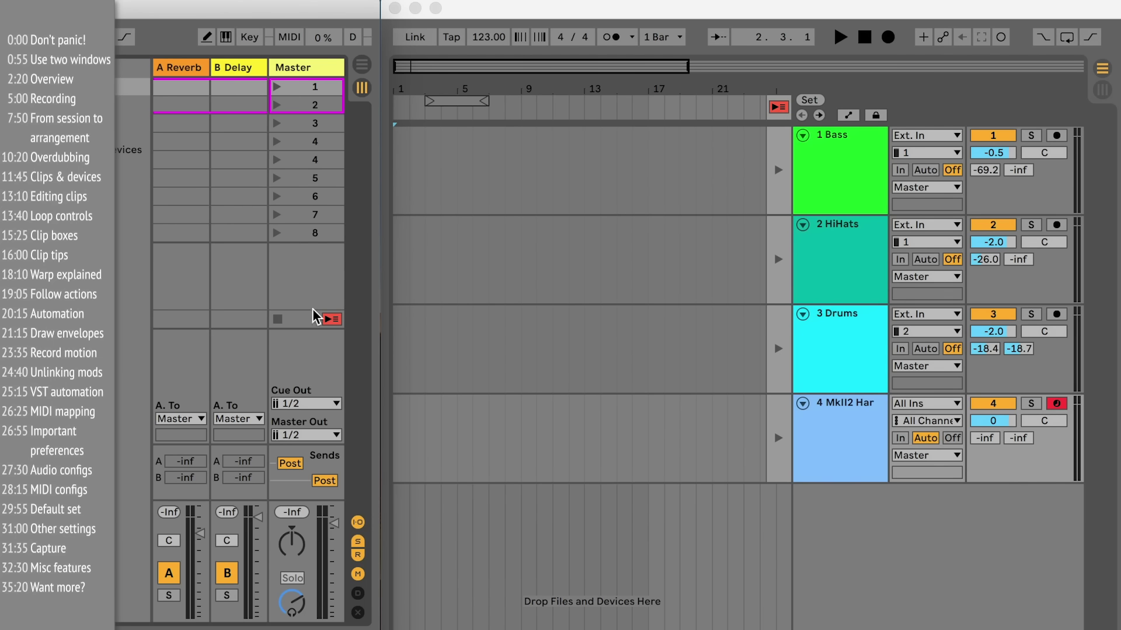
# - Return the Bass and HiHats tracks individually to arrangement playback, then return all remaining tracks together and stop the transport
pyautogui.click(777, 174)
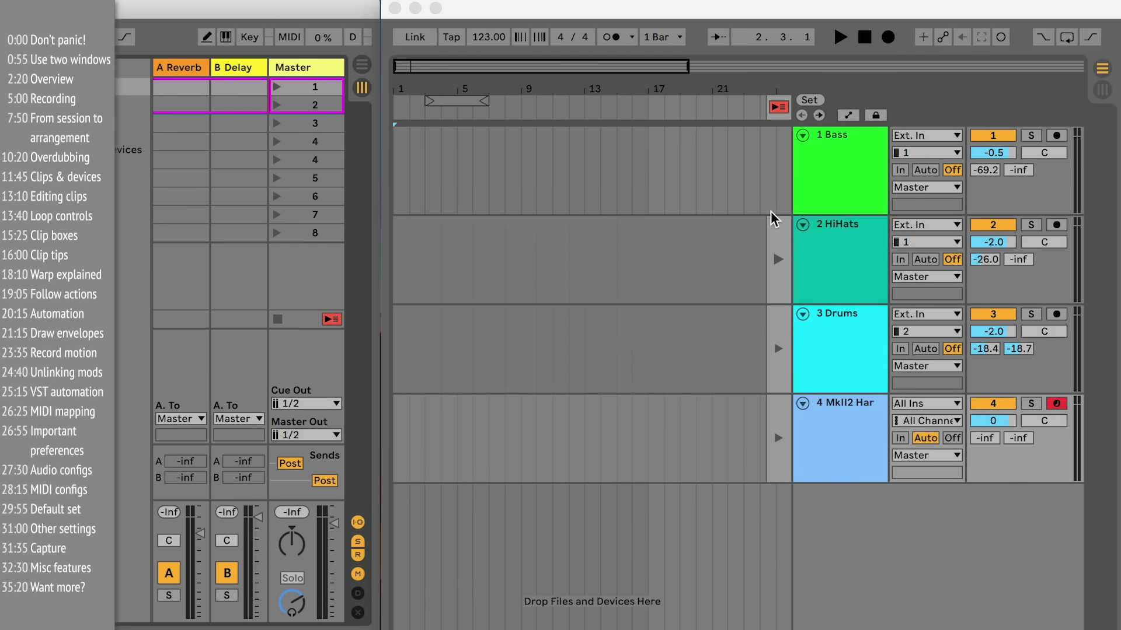
pyautogui.click(774, 222)
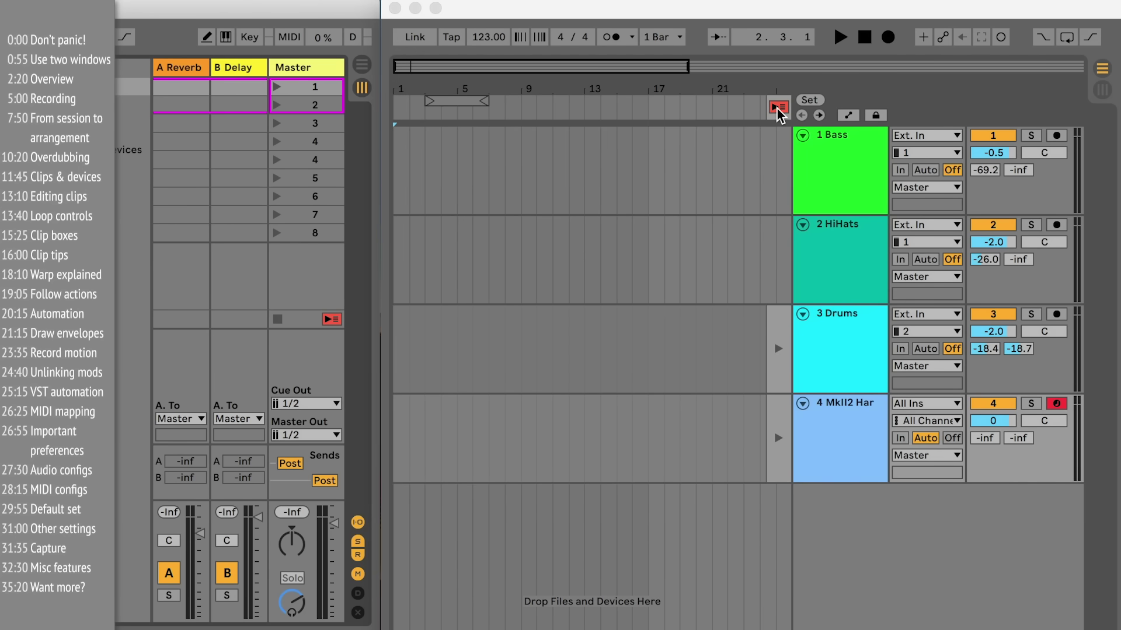
pyautogui.click(330, 320)
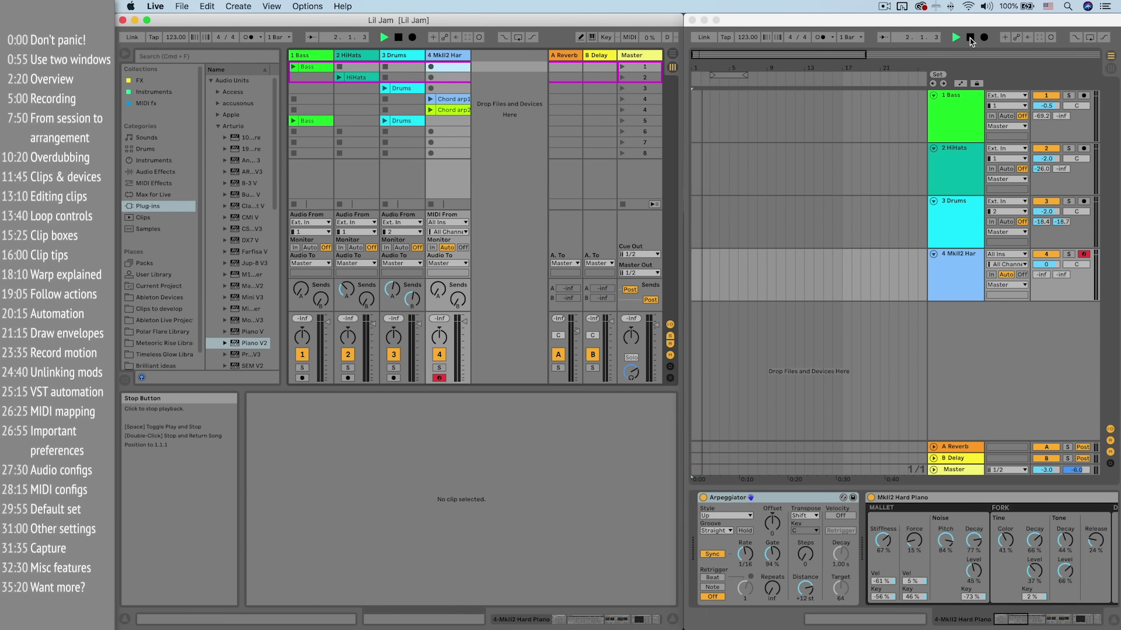
pyautogui.click(971, 38)
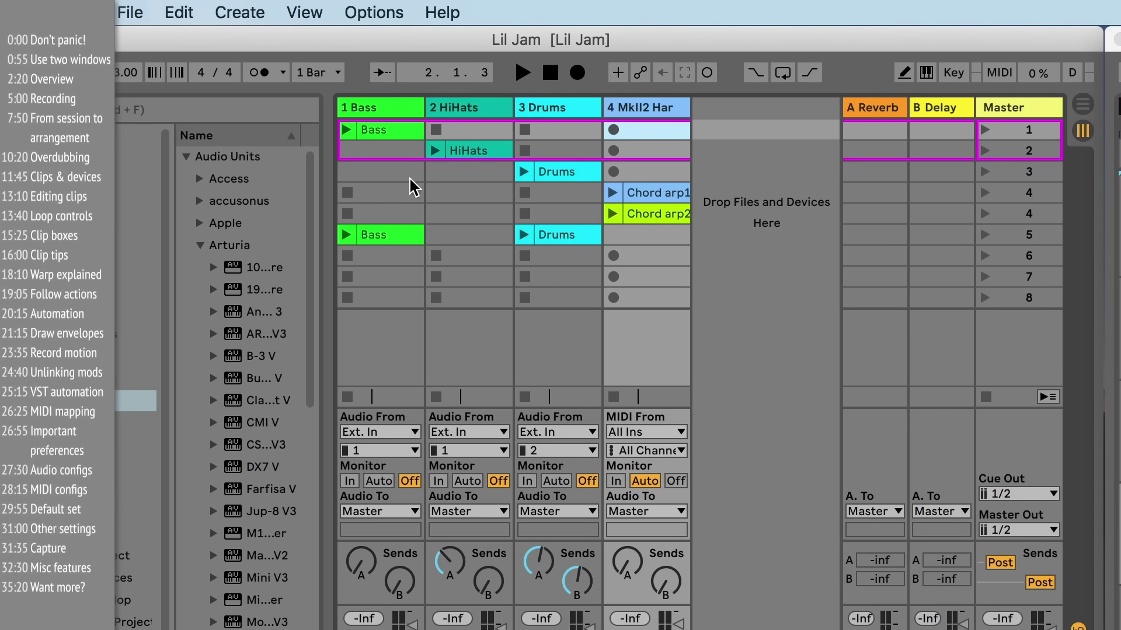
# - Stop all session clips, then play scene 1 followed by scene 2 and stop the transport
pyautogui.click(987, 397)
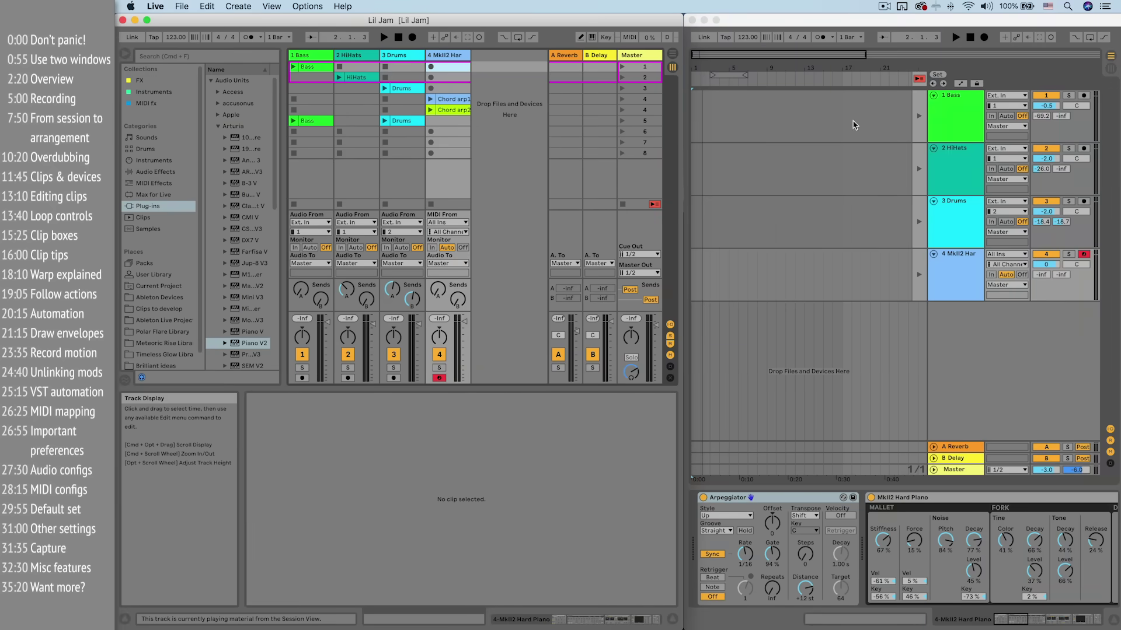
pyautogui.click(611, 68)
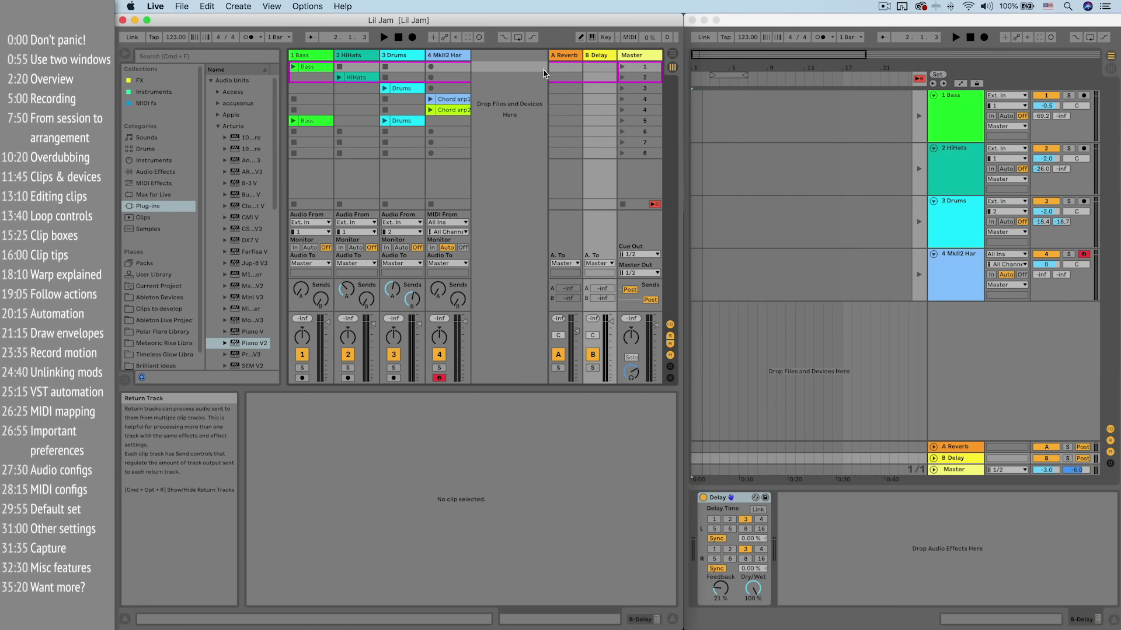
pyautogui.click(622, 67)
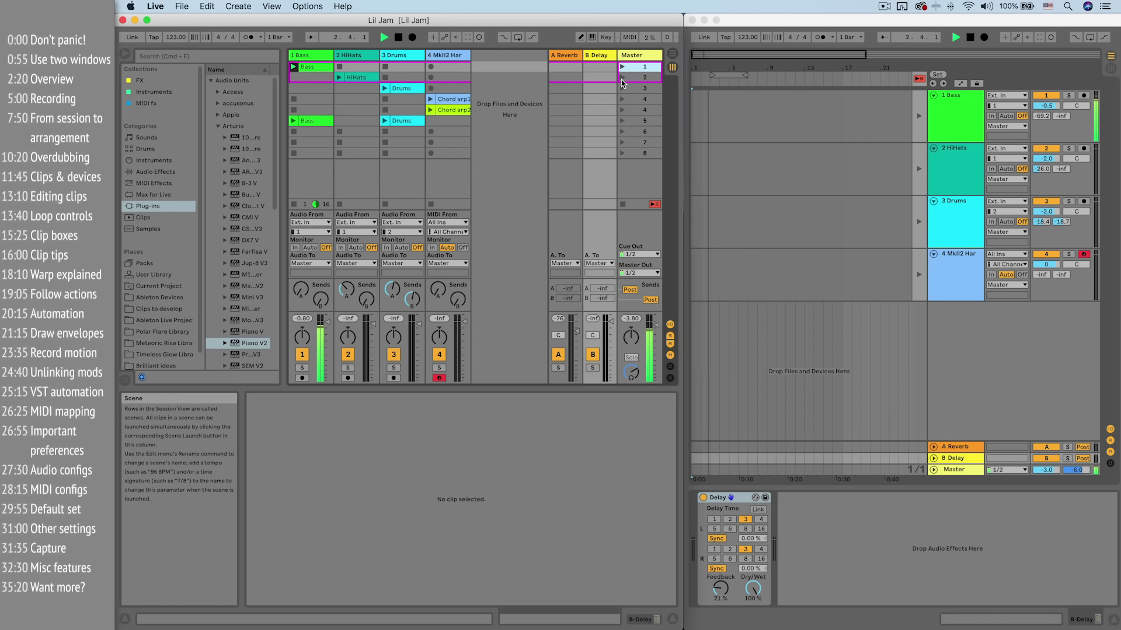
pyautogui.click(623, 78)
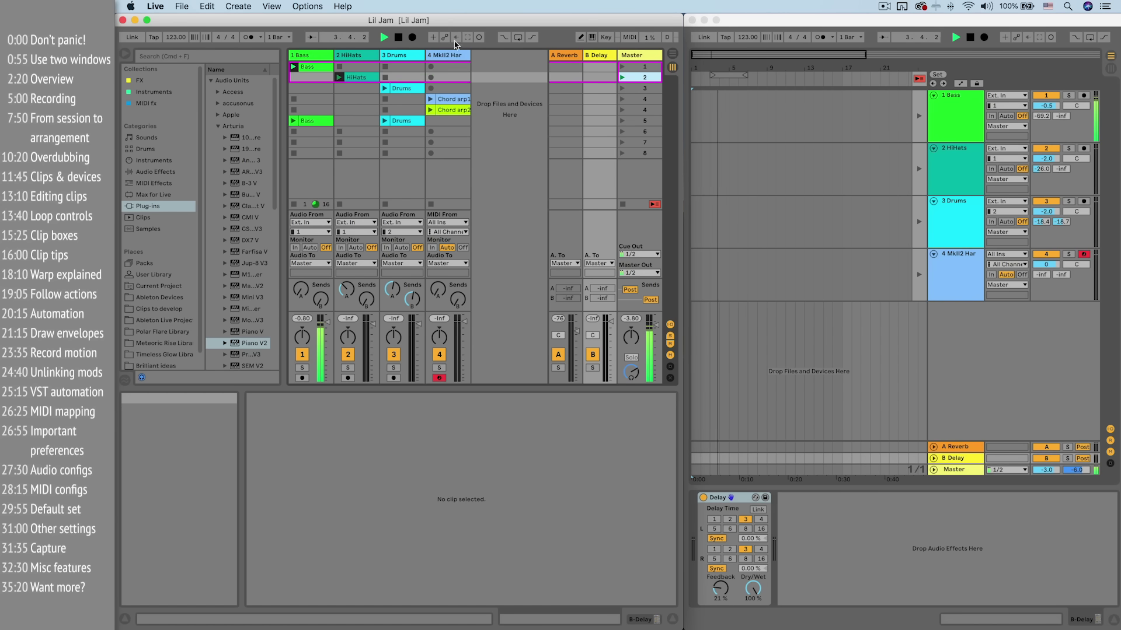
pyautogui.click(399, 37)
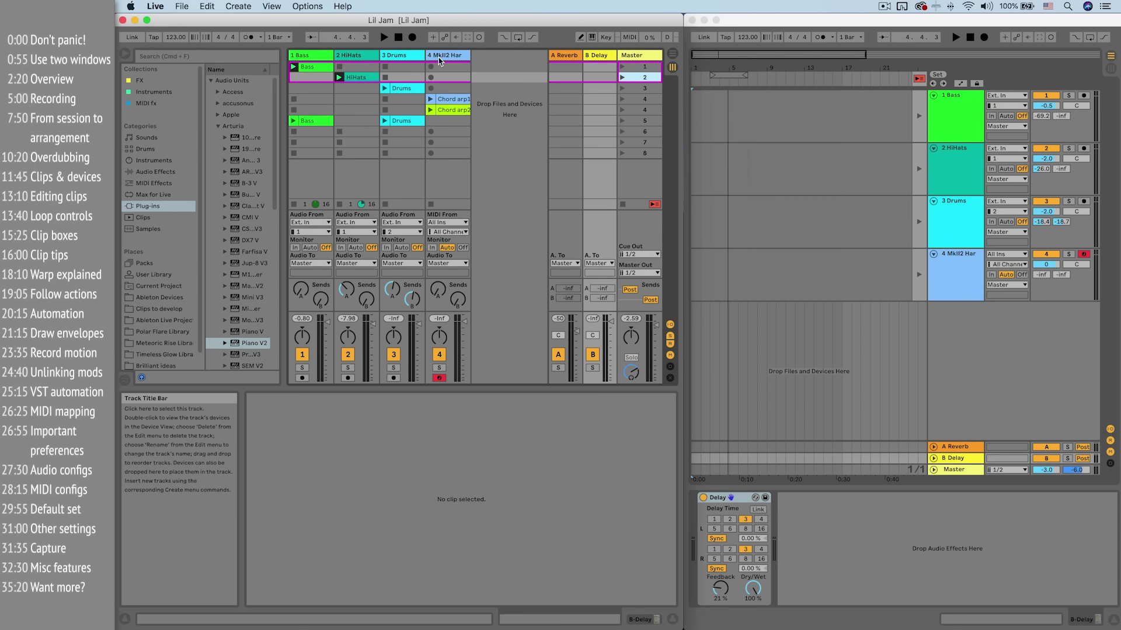
# - Record a performance into the arrangement by launching scenes 1, 2, 3, the first scene 4 and scene 5 in turn
pyautogui.click(984, 37)
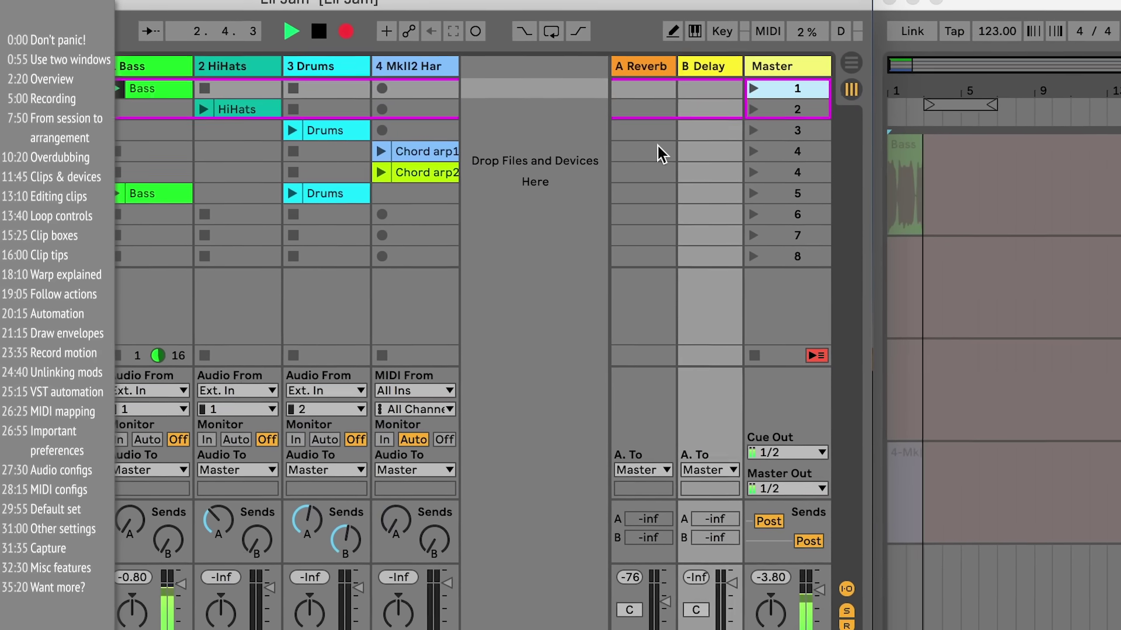
pyautogui.click(755, 109)
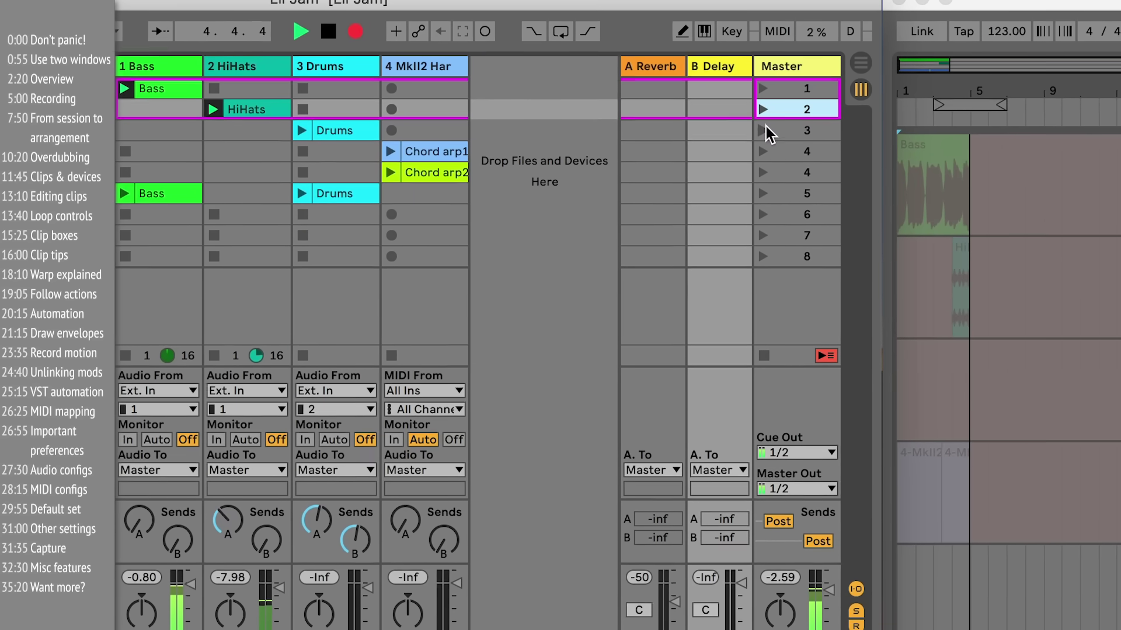
pyautogui.click(765, 126)
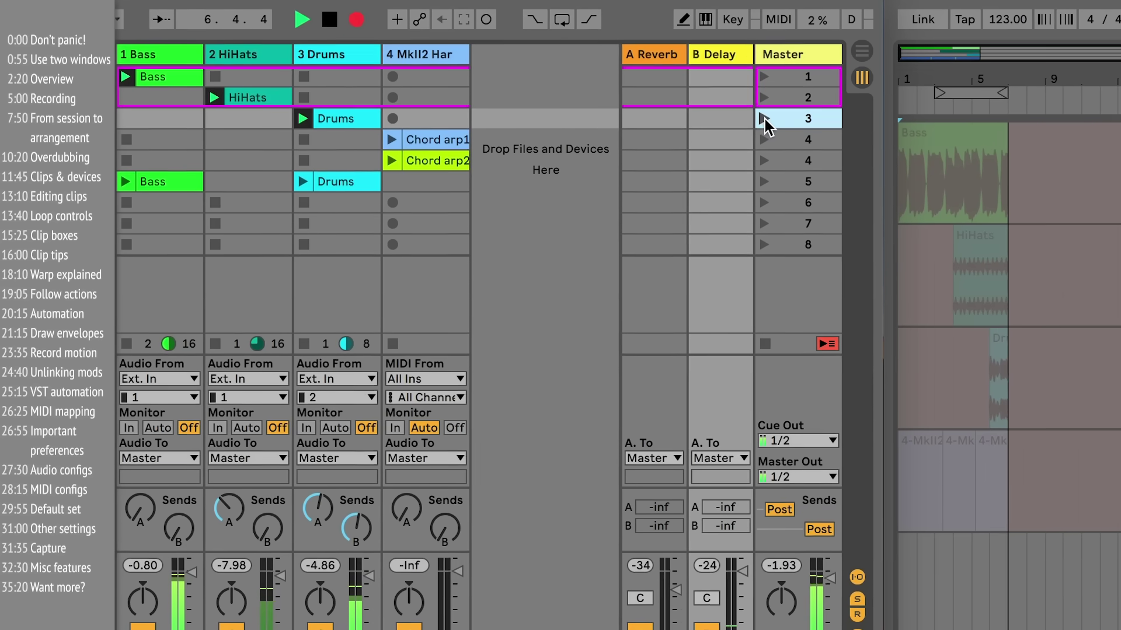
pyautogui.click(765, 139)
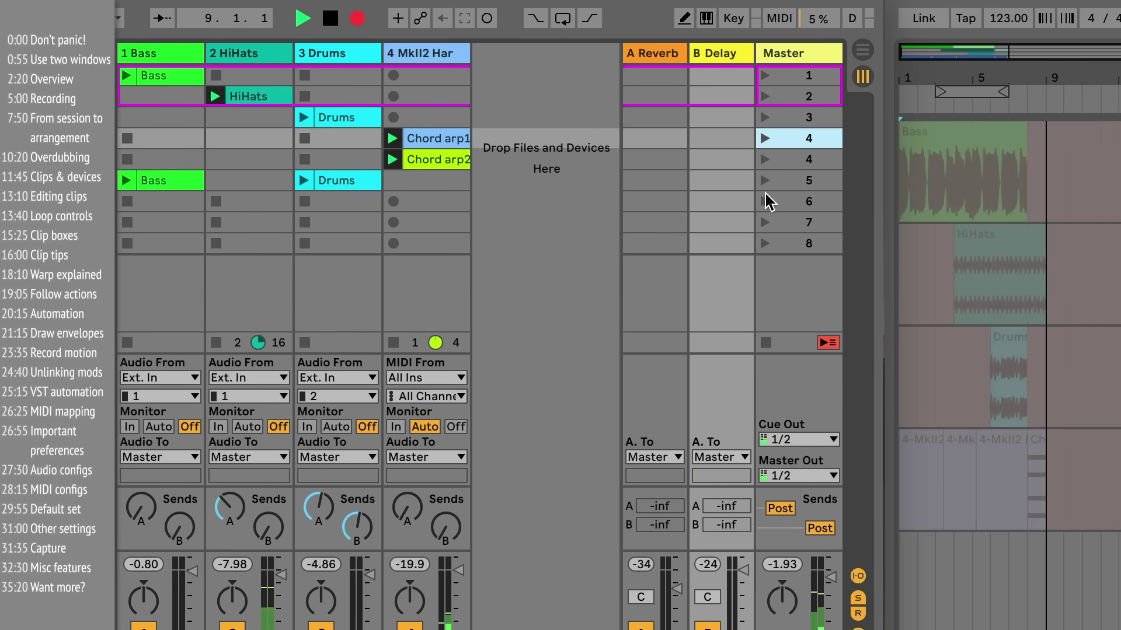
pyautogui.click(763, 181)
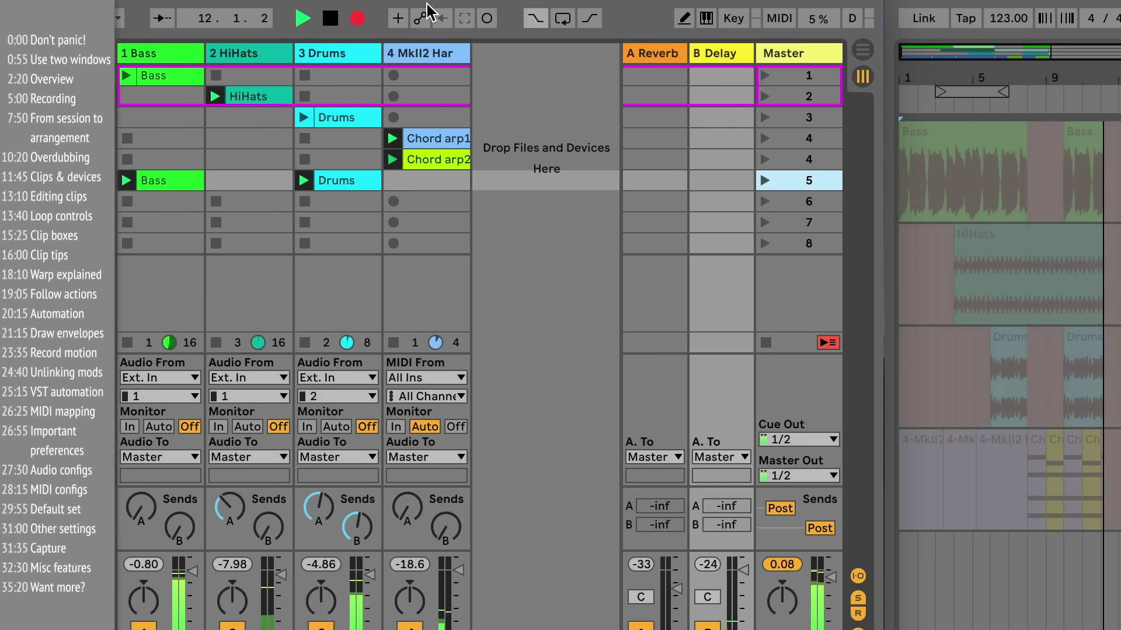
pyautogui.click(330, 18)
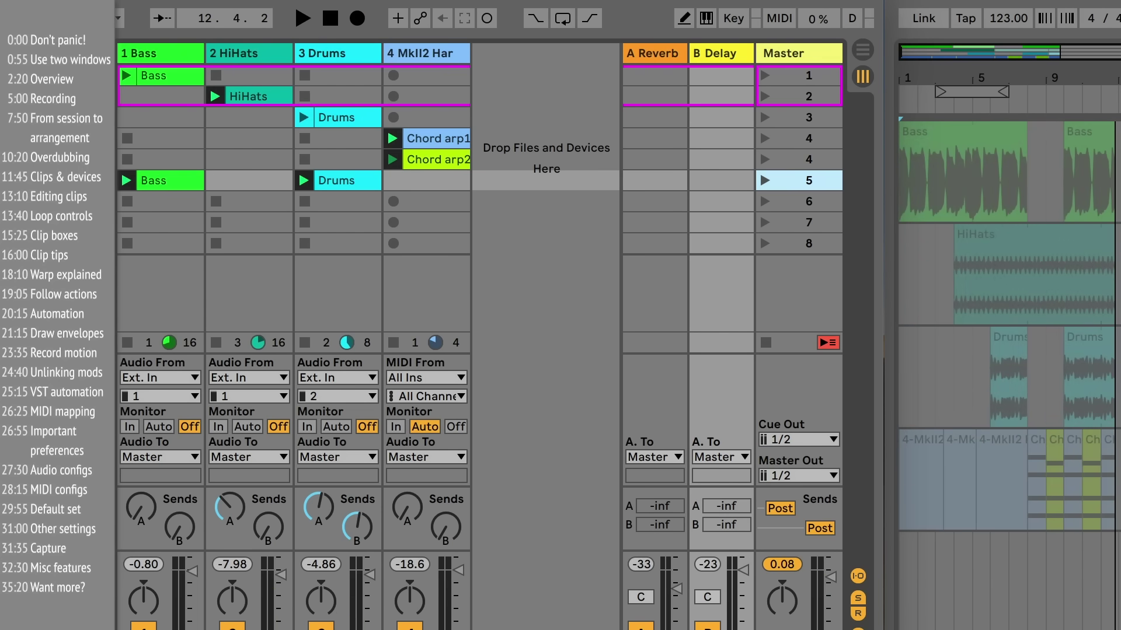
# - Stop all session clips and play the recorded arrangement from 1.1.1
pyautogui.click(766, 342)
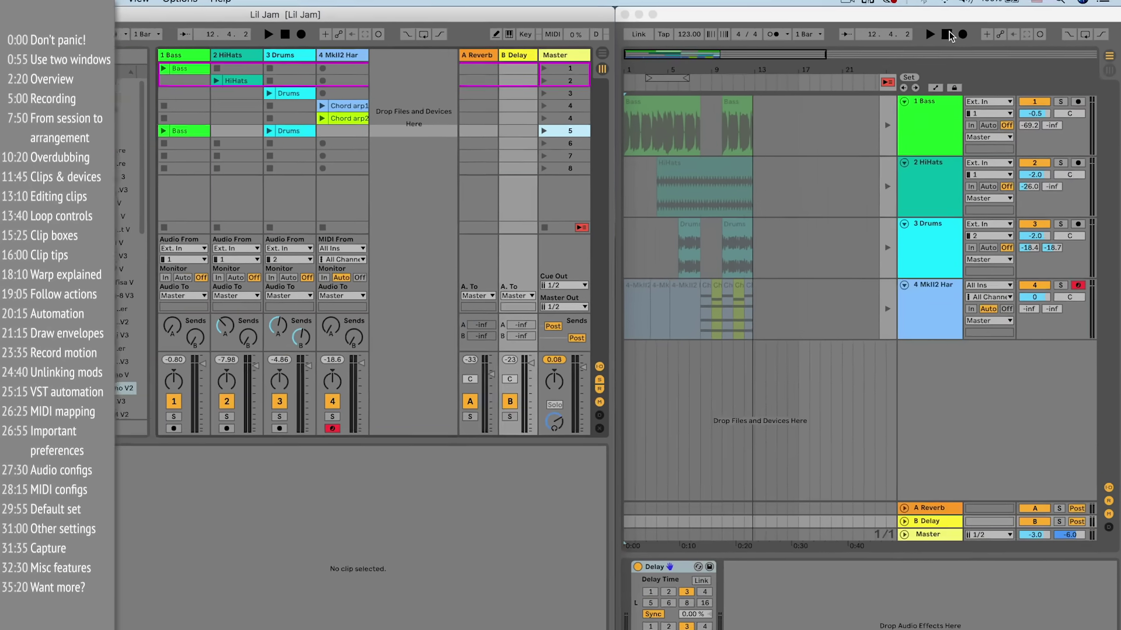
pyautogui.click(970, 37)
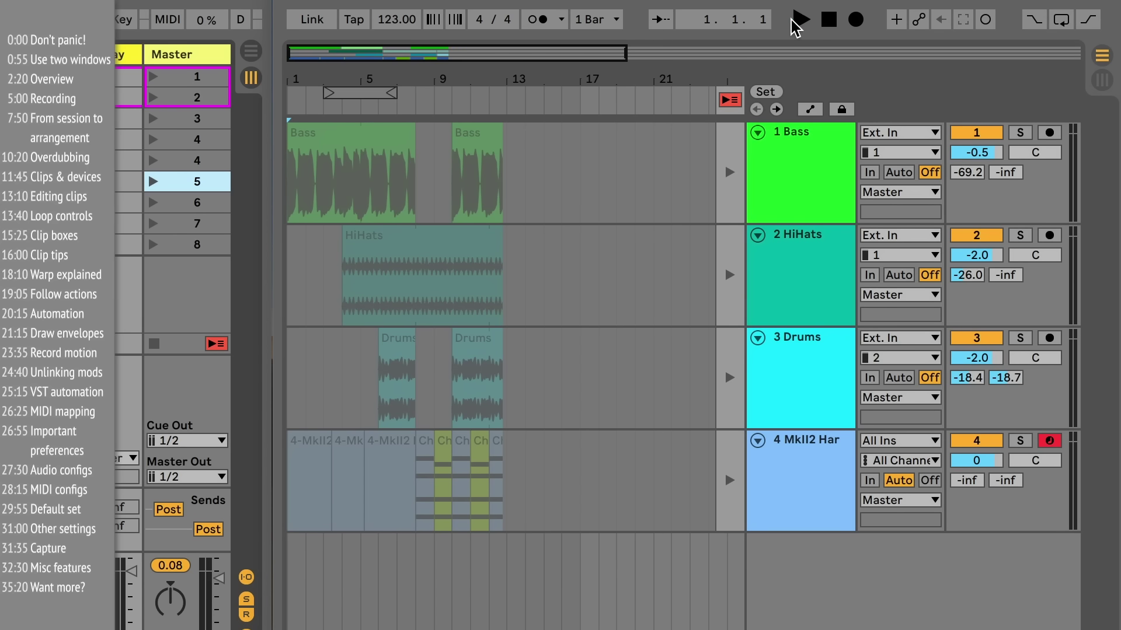
pyautogui.click(798, 22)
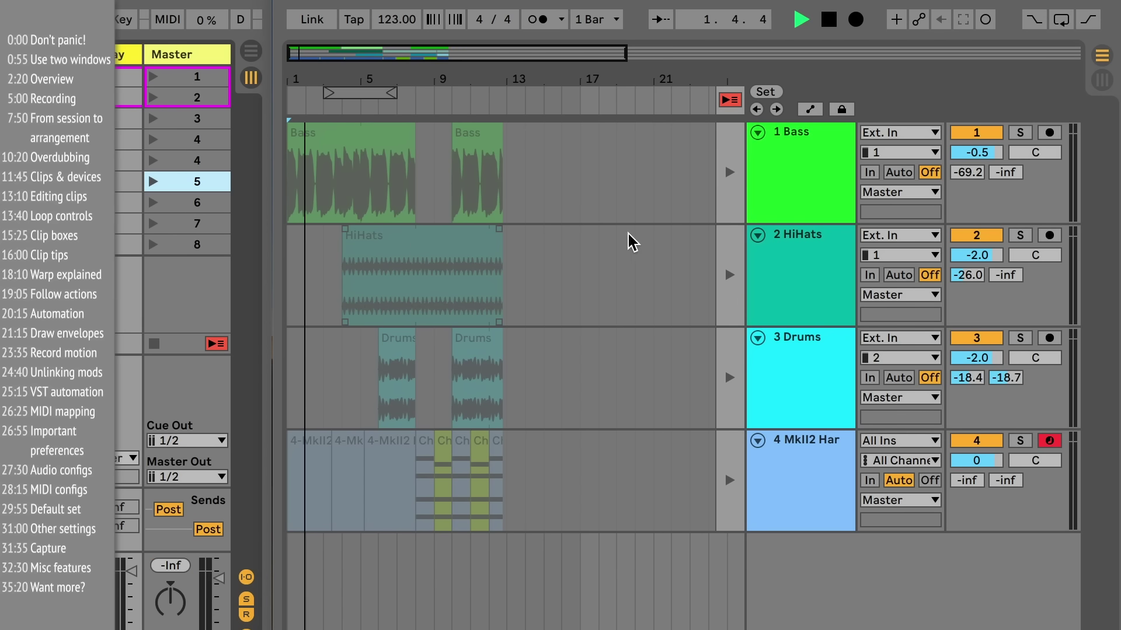
pyautogui.click(470, 341)
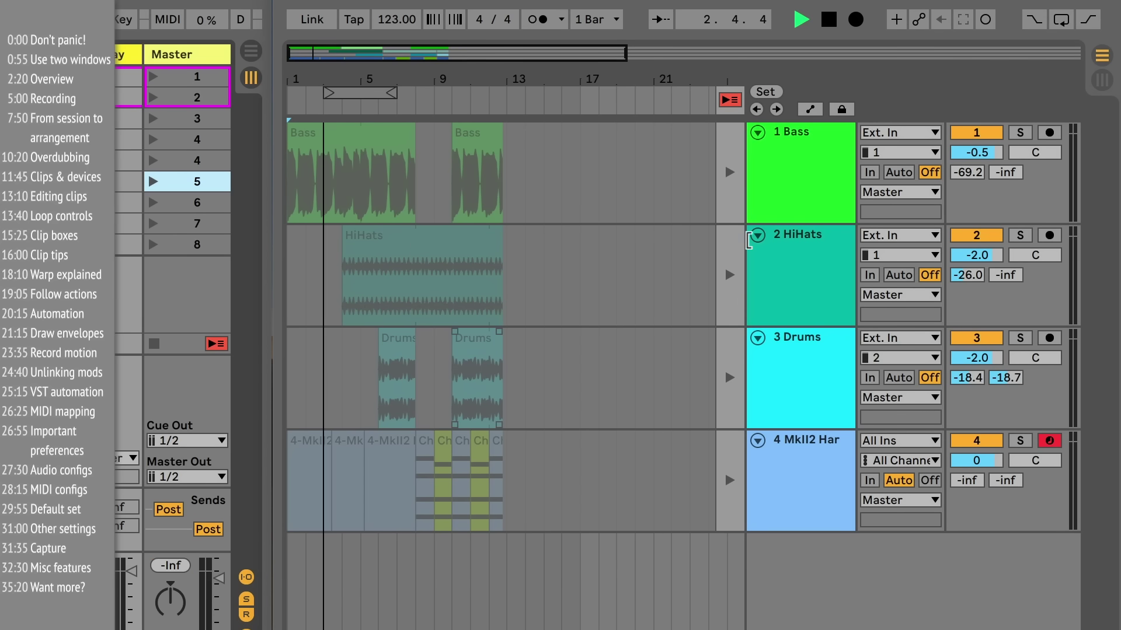
# - Return the Bass, HiHats, Drums and MkII2 Har tracks one by one to arrangement playback, then stop the transport
pyautogui.click(730, 172)
pyautogui.click(730, 275)
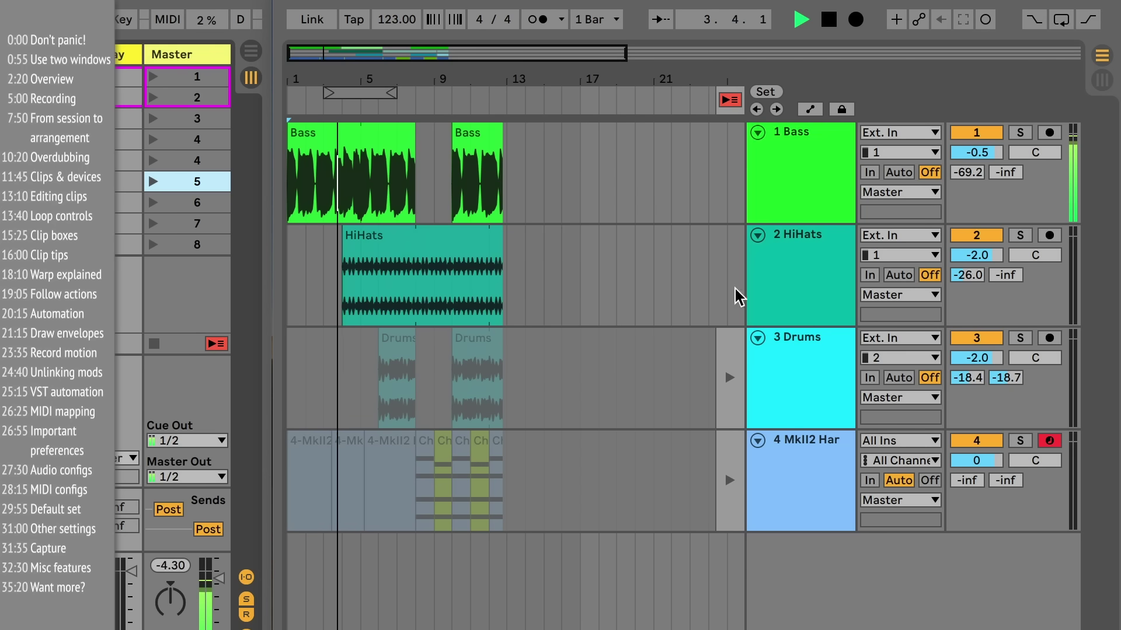
pyautogui.click(730, 351)
pyautogui.click(733, 471)
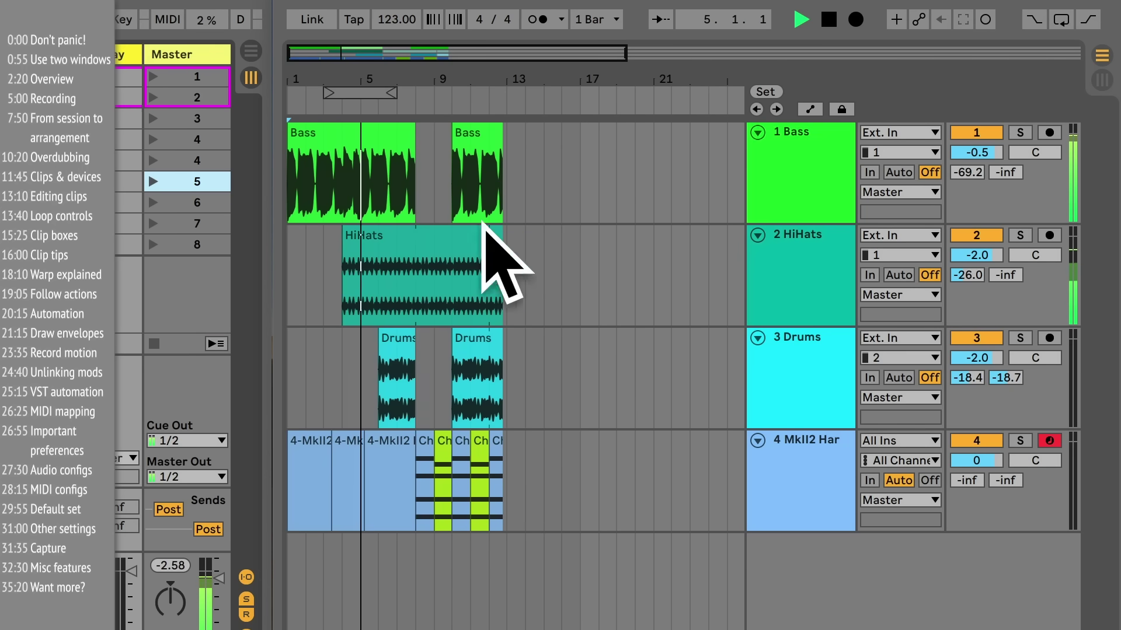
pyautogui.click(829, 21)
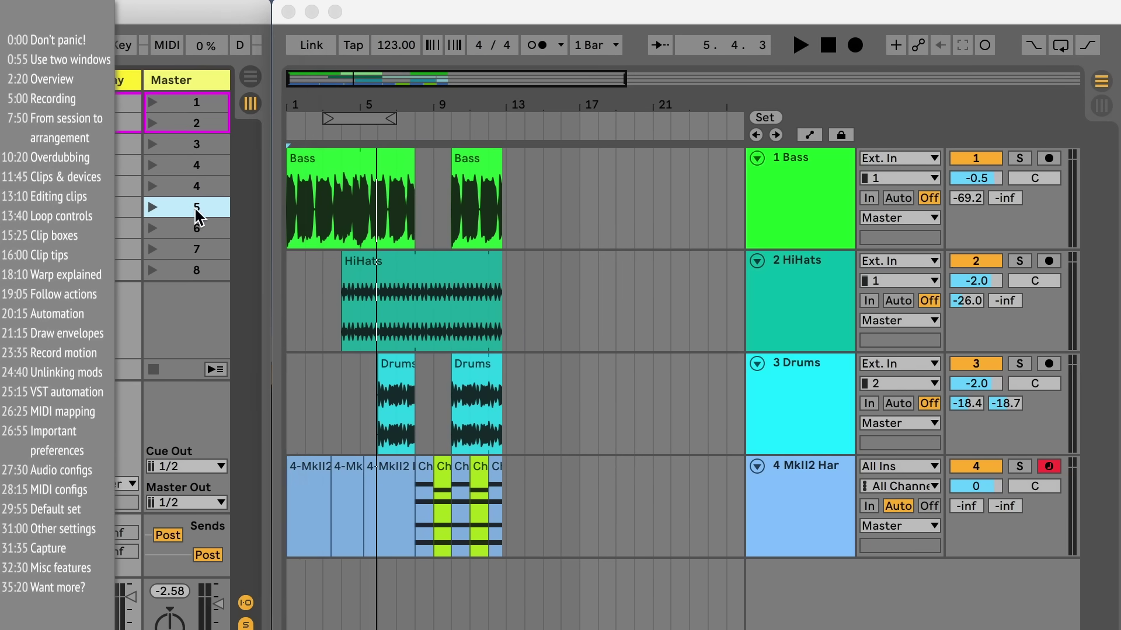
# - Copy scene 5's Bass and Drums clips into the arrangement at bar 16 and the Chord arp2 scene at bar 22
pyautogui.moveTo(269, 236); pyautogui.dragTo(565, 220)
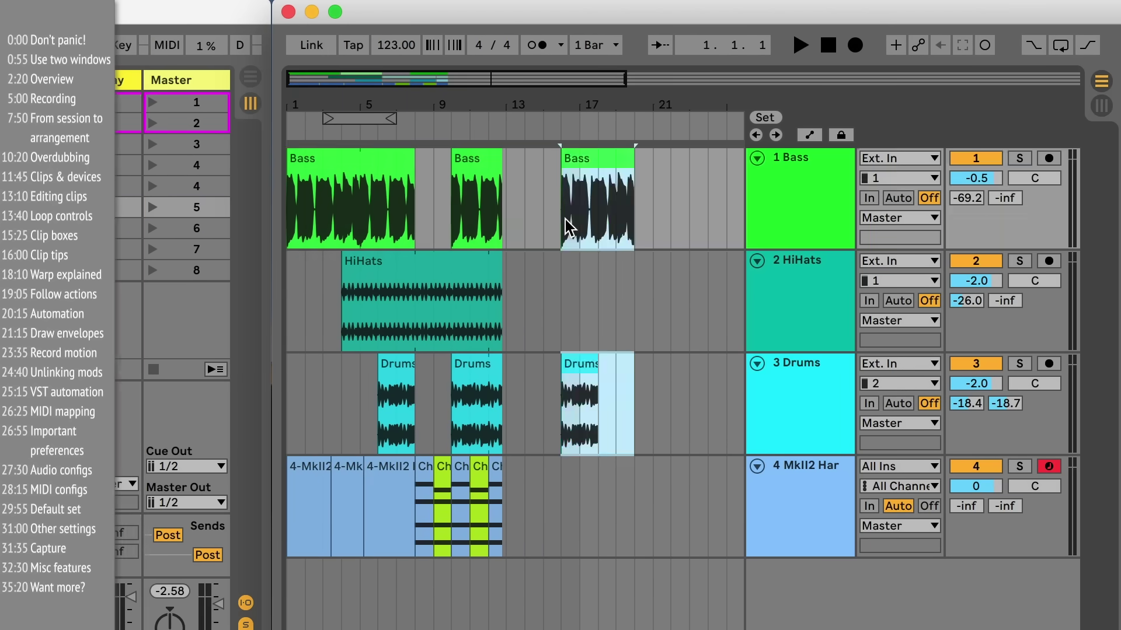
pyautogui.moveTo(429, 38); pyautogui.dragTo(594, 5)
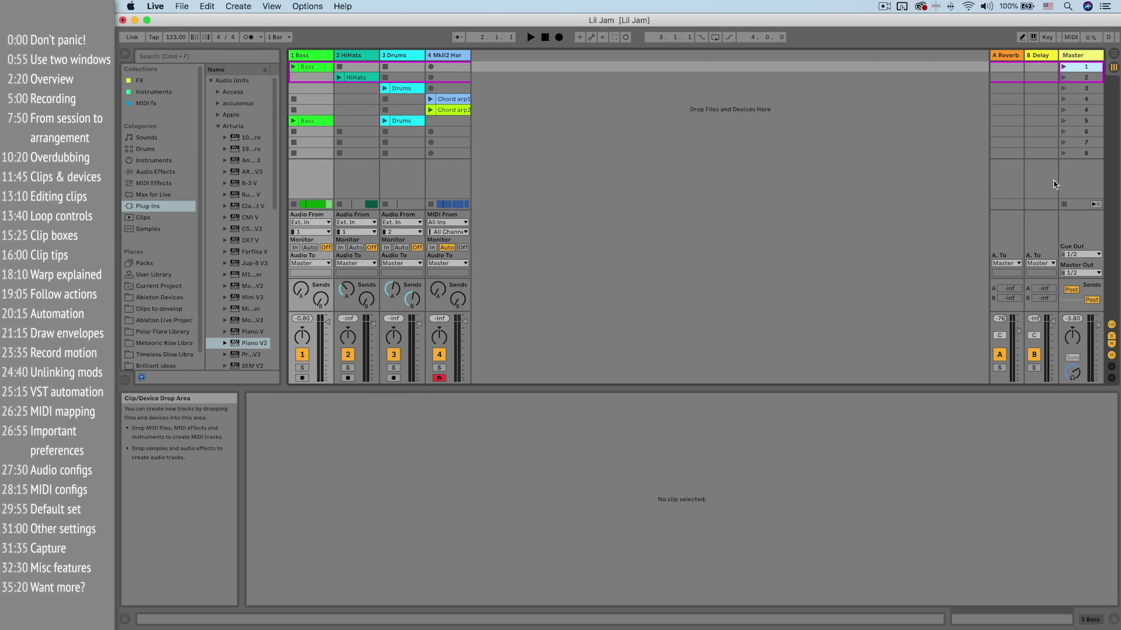
pyautogui.moveTo(1081, 111); pyautogui.dragTo(1083, 110)
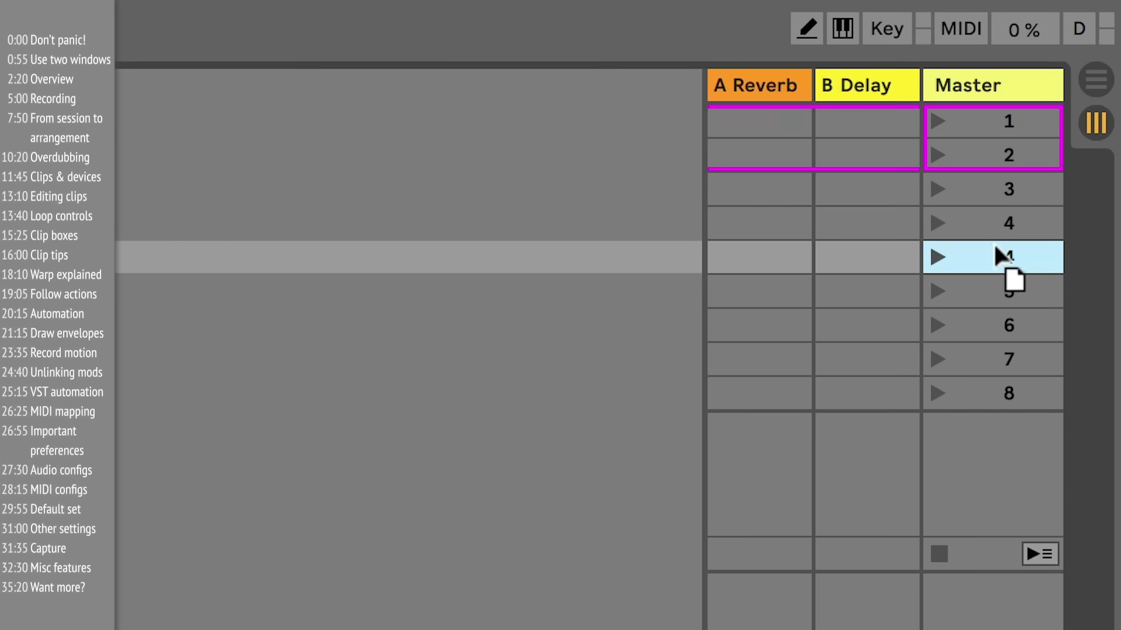
pyautogui.moveTo(1001, 257); pyautogui.dragTo(277, 262)
# - Restore the side-by-side window layout, widening the main window to meet the second one and showing the Session View in it
pyautogui.moveTo(677, 153)
pyautogui.mouseDown()
pyautogui.moveTo(533, 142)
pyautogui.moveTo(518, 117)
pyautogui.moveTo(565, 156)
pyautogui.moveTo(514, 146)
pyautogui.moveTo(487, 121)
pyautogui.mouseUp()
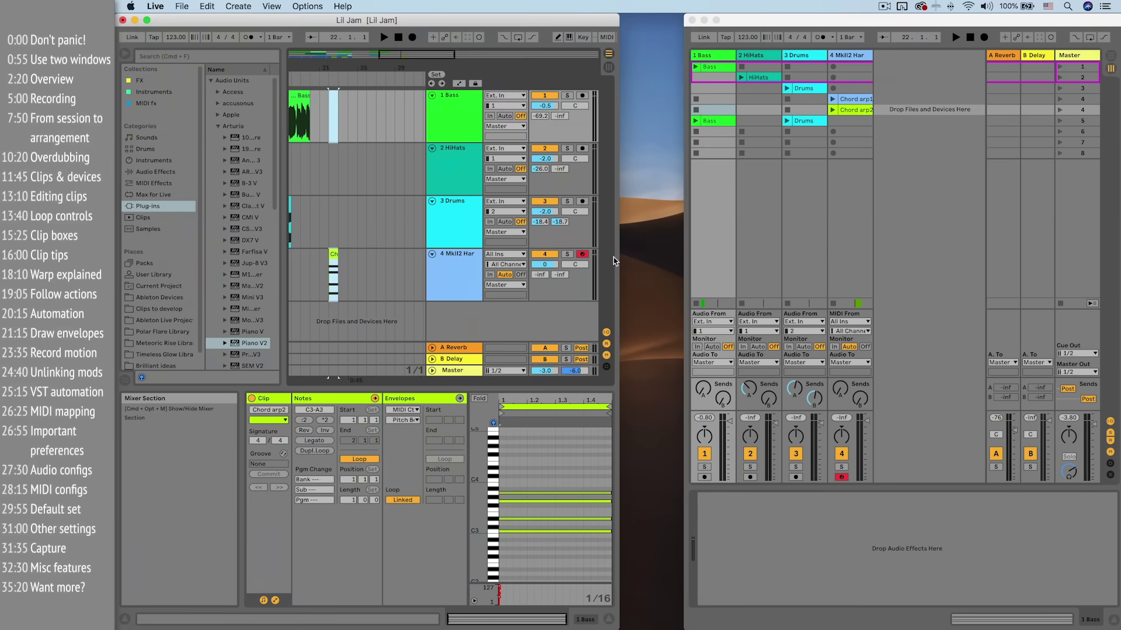
pyautogui.moveTo(620, 263); pyautogui.dragTo(678, 262)
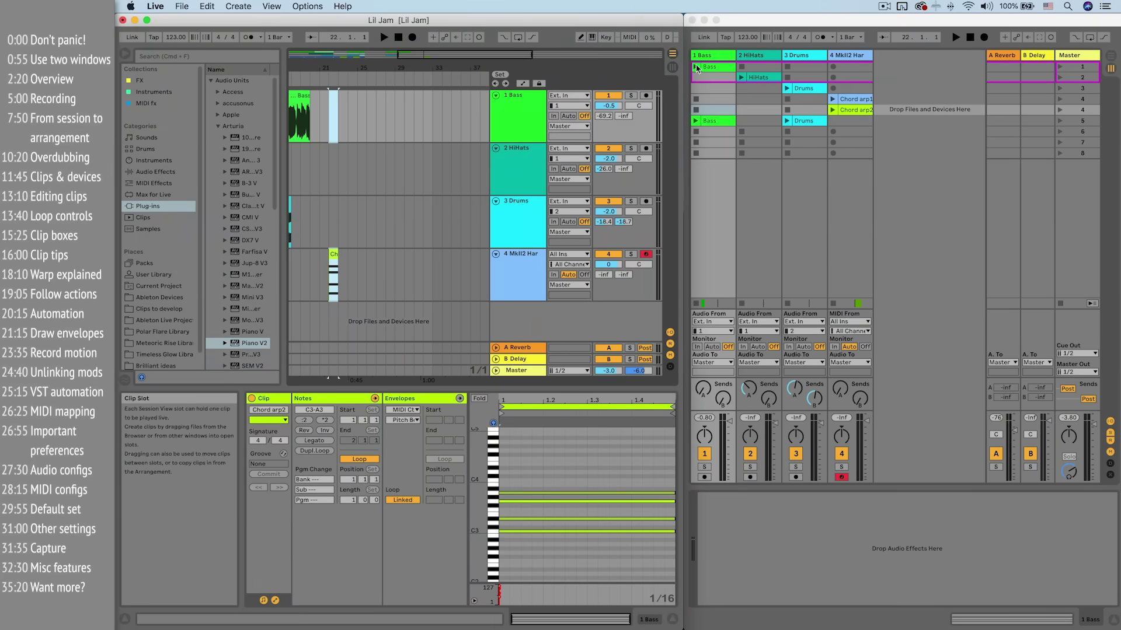
pyautogui.click(671, 70)
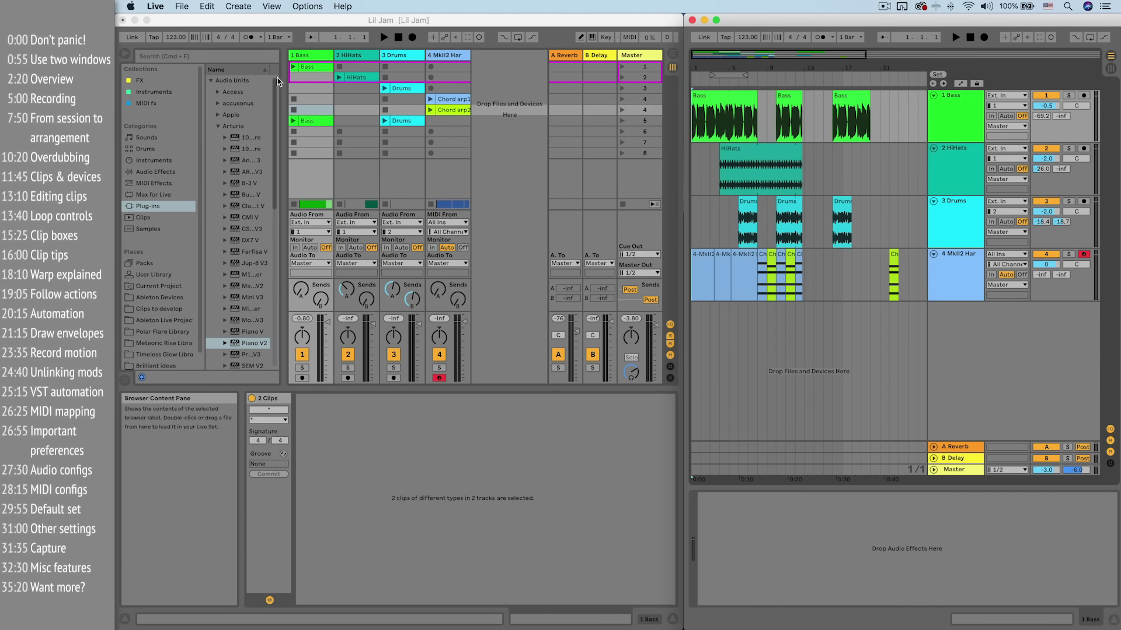
# - Launch the first session Bass clip over the arrangement, stop the transport and return the Bass track to arrangement playback
pyautogui.click(293, 69)
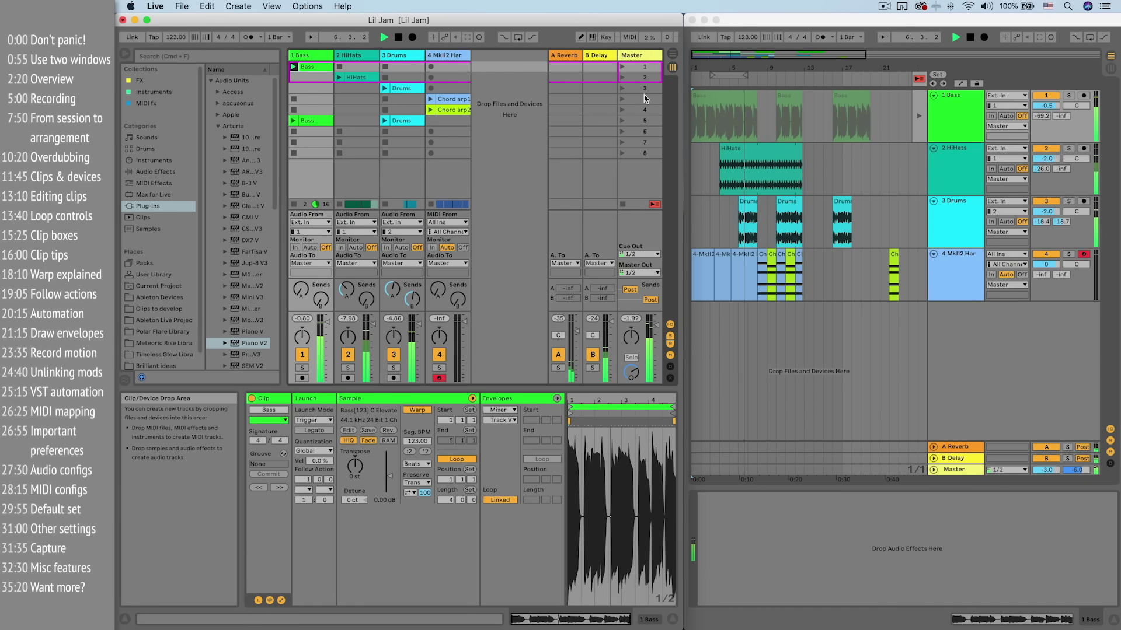
pyautogui.click(970, 37)
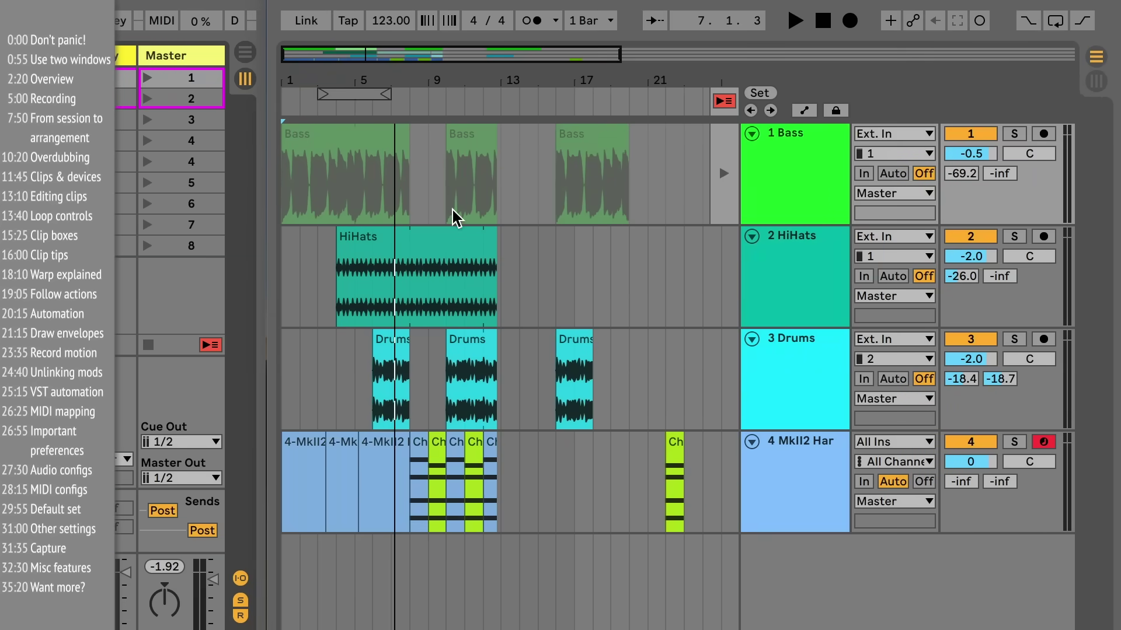
pyautogui.click(719, 177)
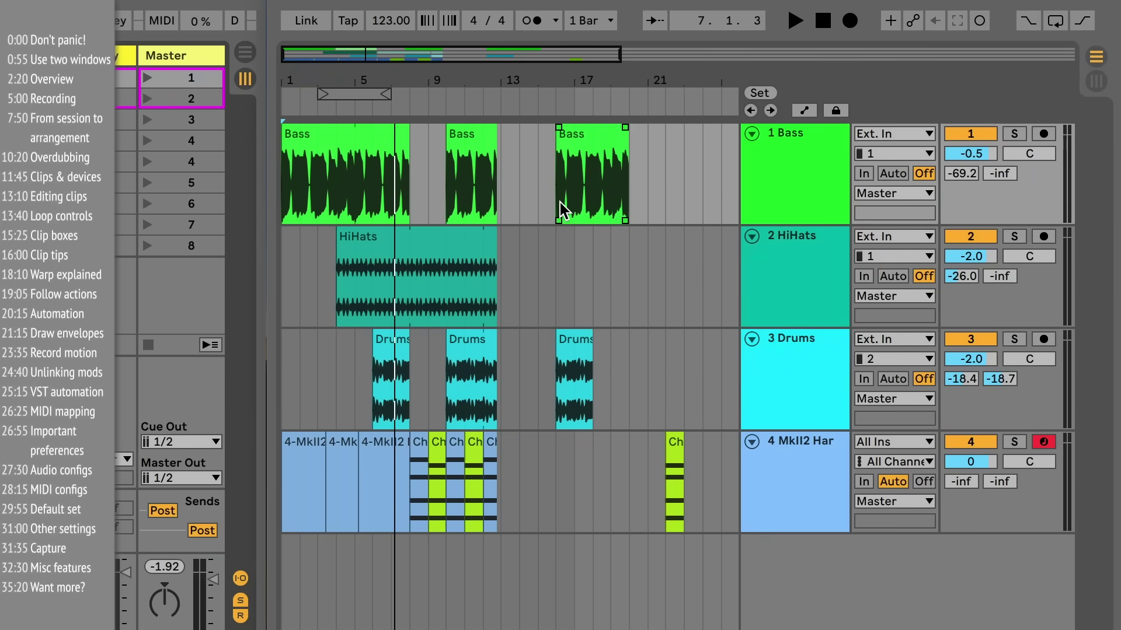
# - Play the arrangement briefly from its start, then play it from 9.1.1 and stop
pyautogui.click(795, 27)
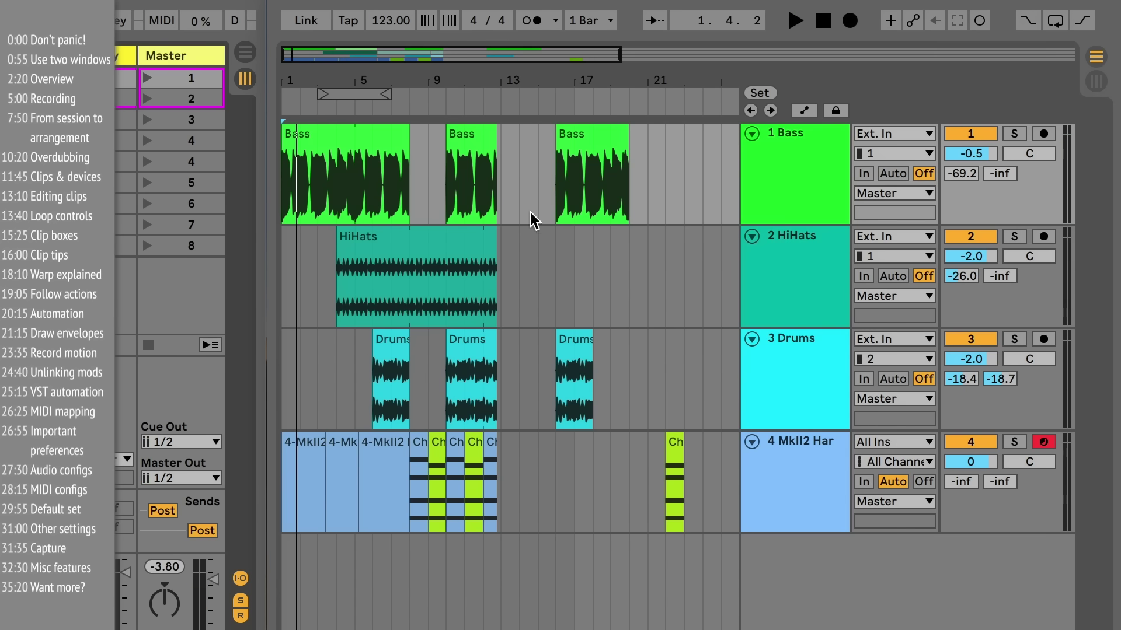
pyautogui.click(430, 181)
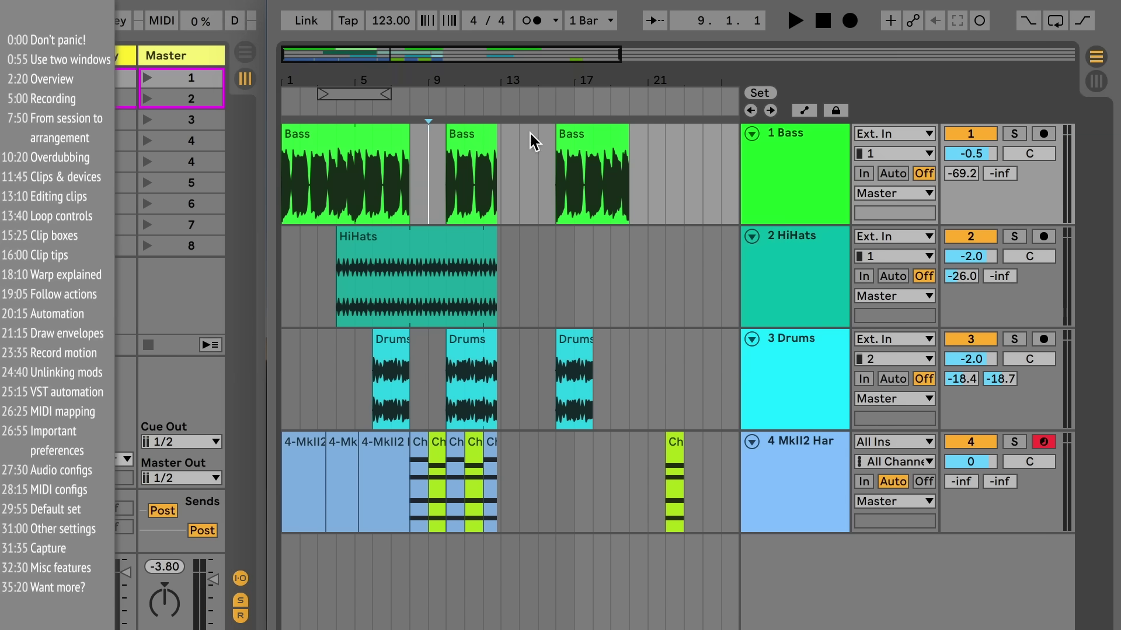
pyautogui.click(794, 23)
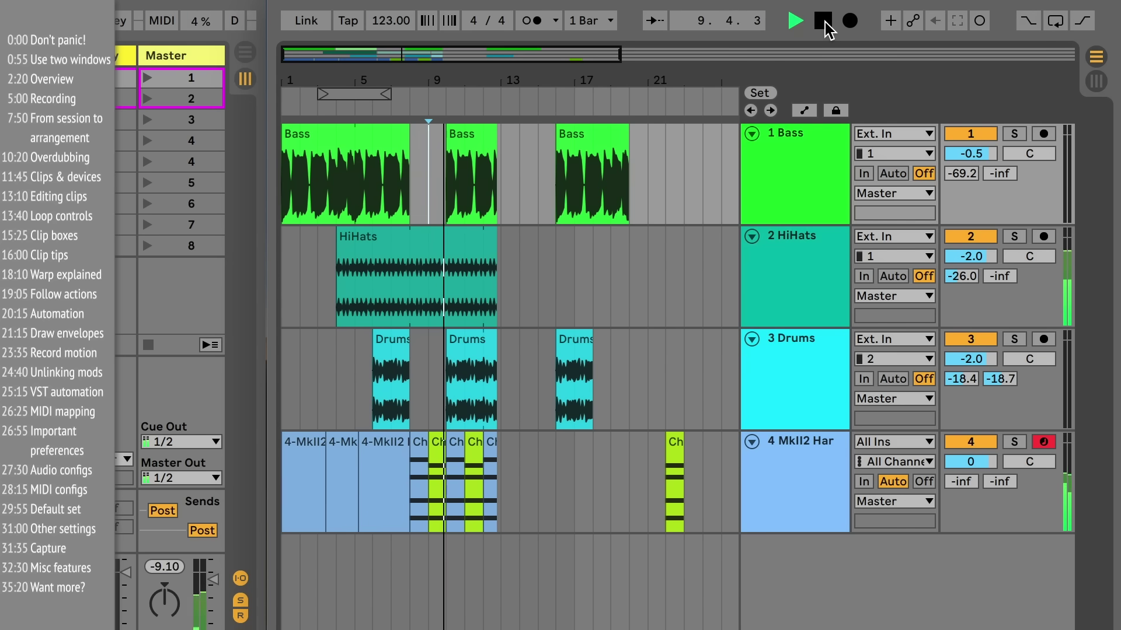
pyautogui.click(824, 22)
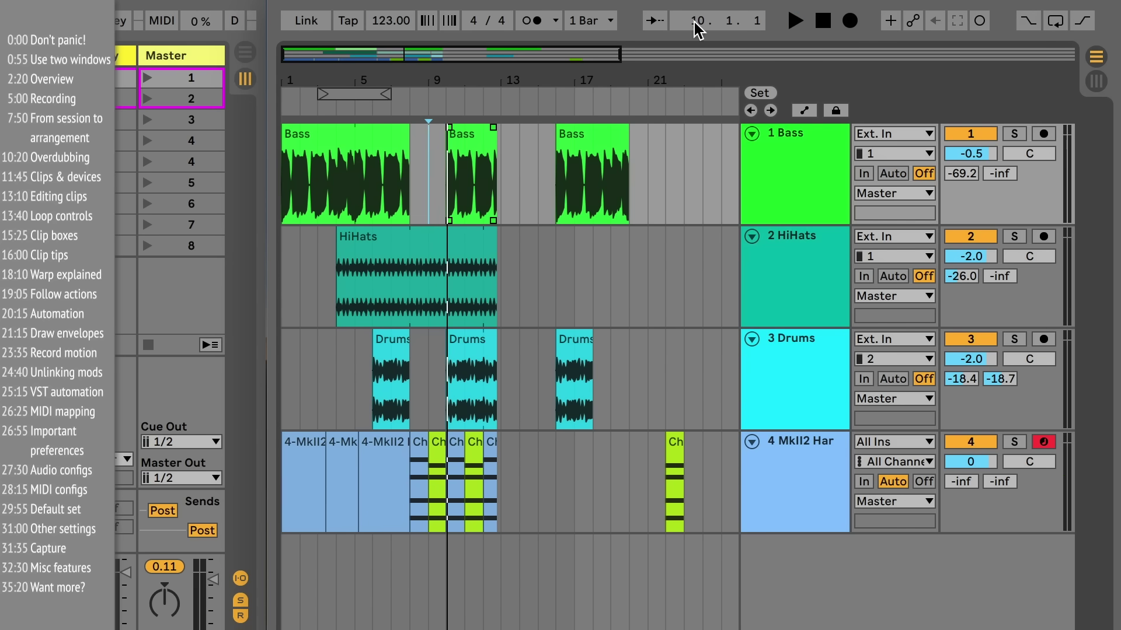
# - Play the arrangement twice from bar 9, return the position to 1.1.1, play from the start and stop
pyautogui.click(794, 22)
pyautogui.click(823, 21)
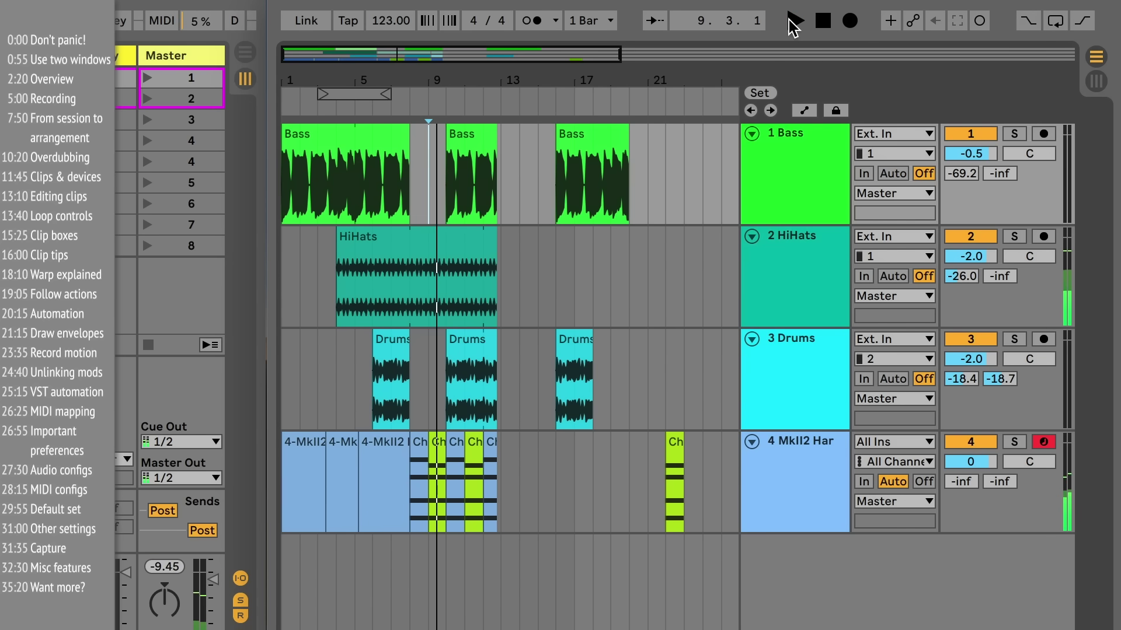
pyautogui.click(794, 22)
pyautogui.click(823, 21)
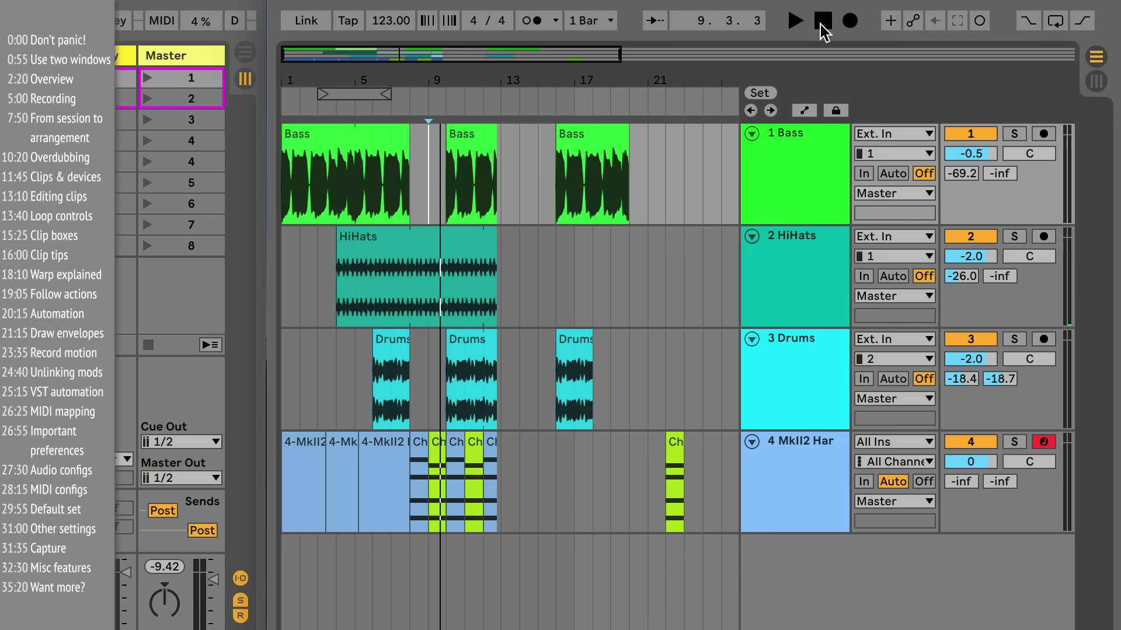
pyautogui.click(824, 21)
pyautogui.click(794, 22)
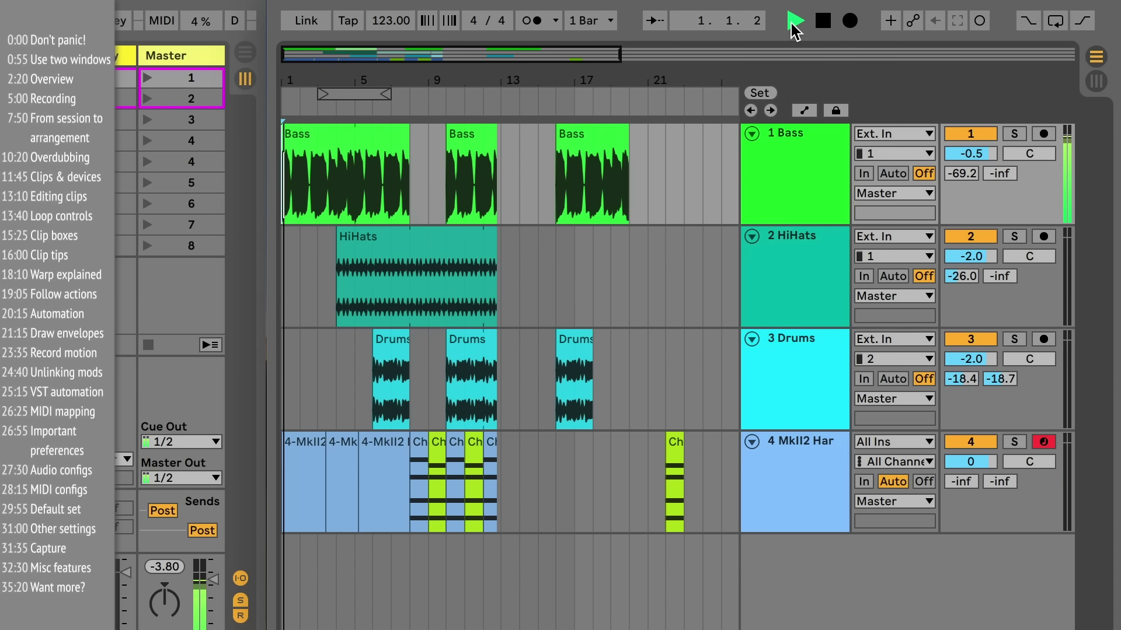
pyautogui.click(825, 21)
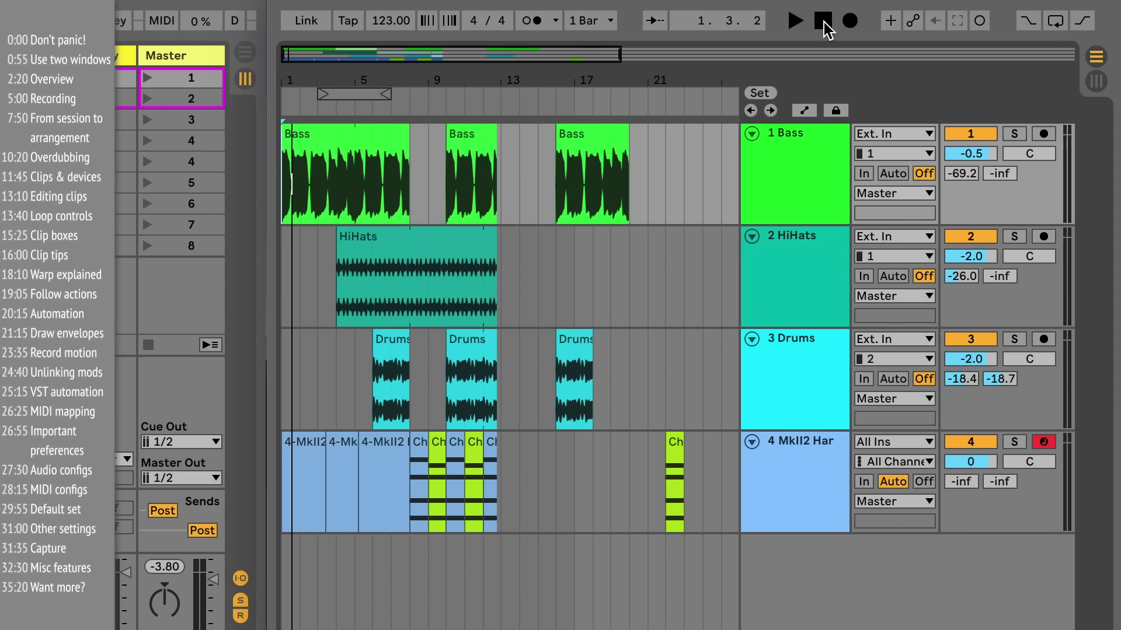
pyautogui.press('space')
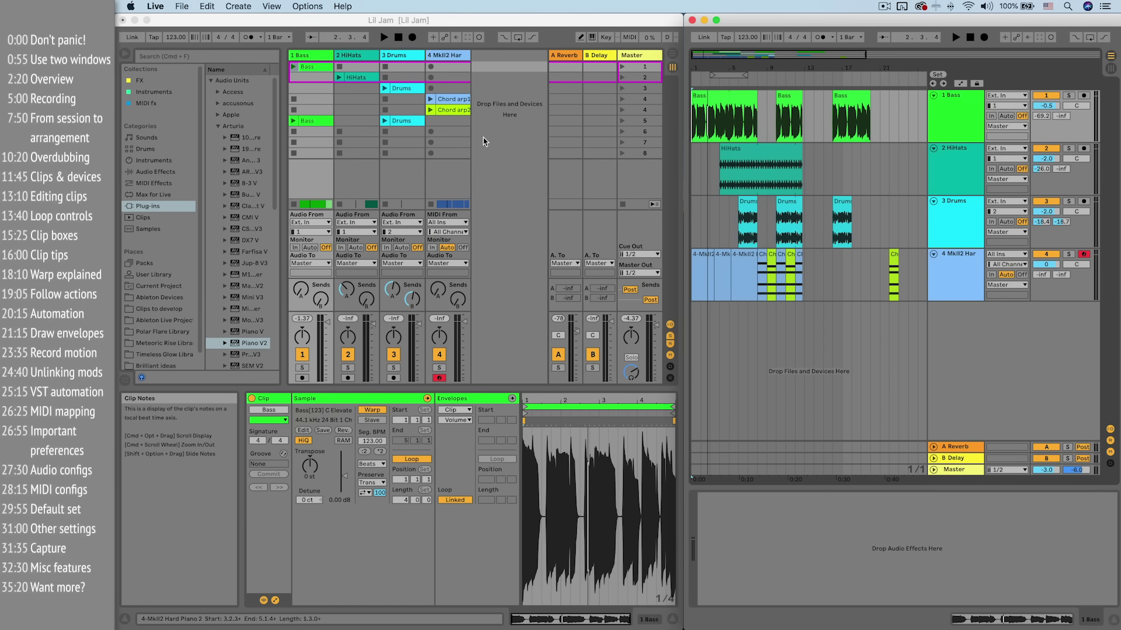
# - Show the HiHats clip's sample editor and the Chord arp2 clip's MIDI note editor
pyautogui.click(353, 78)
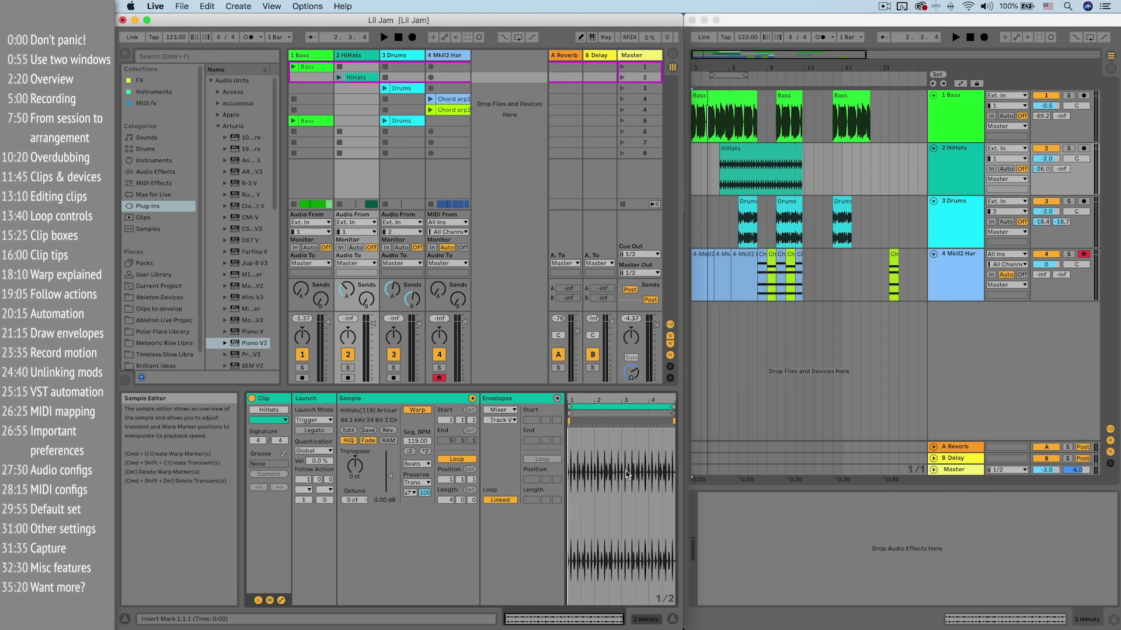
pyautogui.click(450, 110)
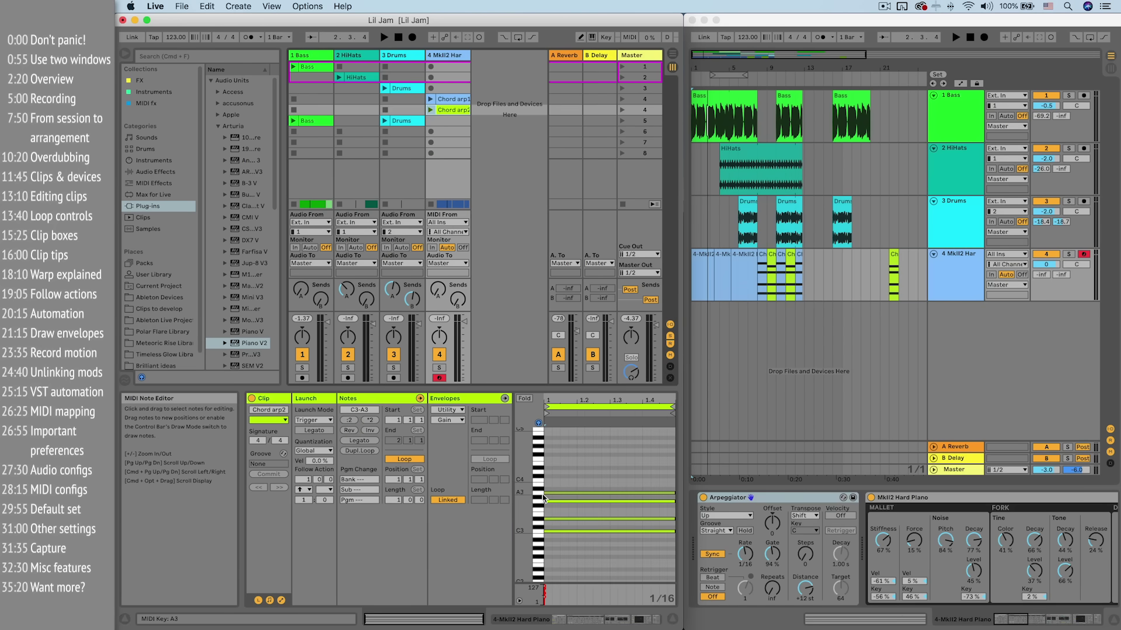
pyautogui.click(630, 500)
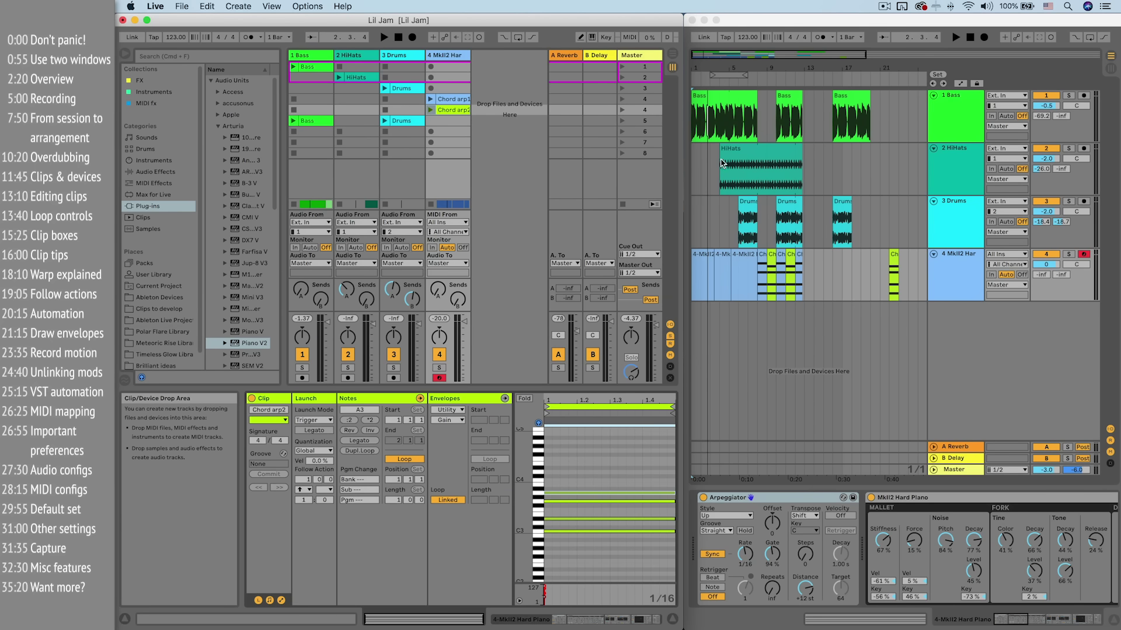
# - Create a new Live Set without saving the changes to Lil Jam
pyautogui.click(182, 7)
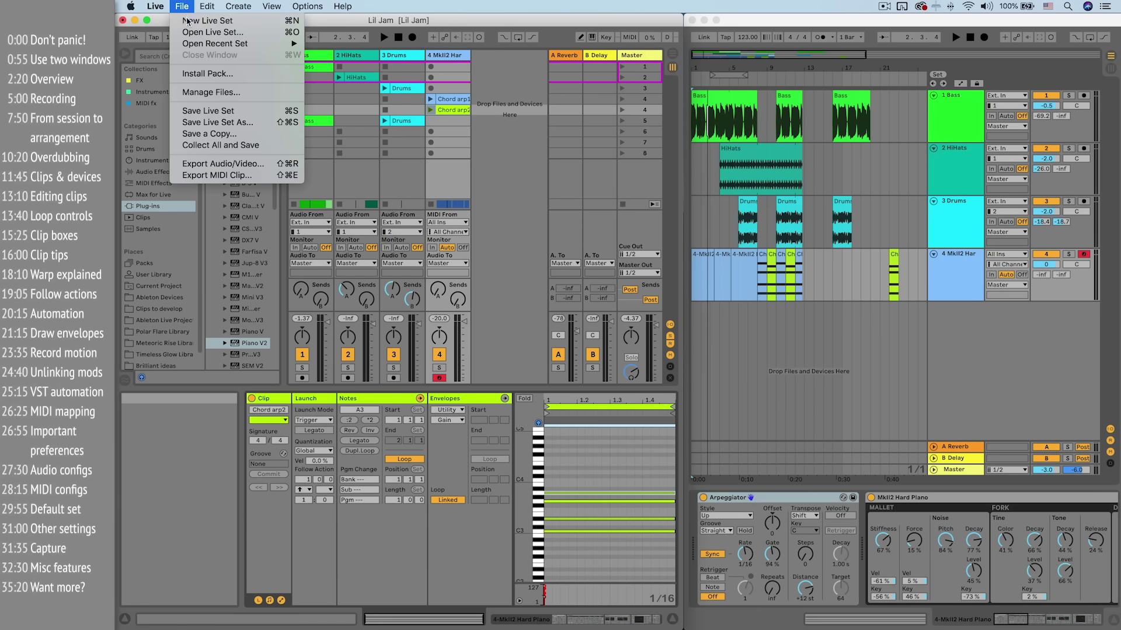
pyautogui.click(187, 21)
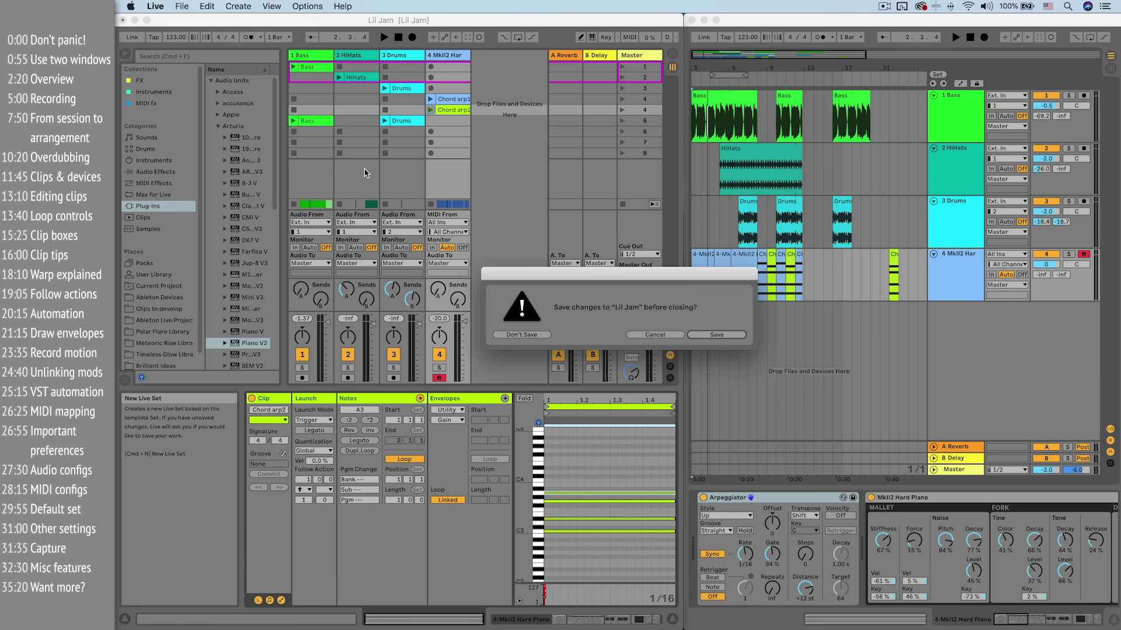
pyautogui.click(518, 334)
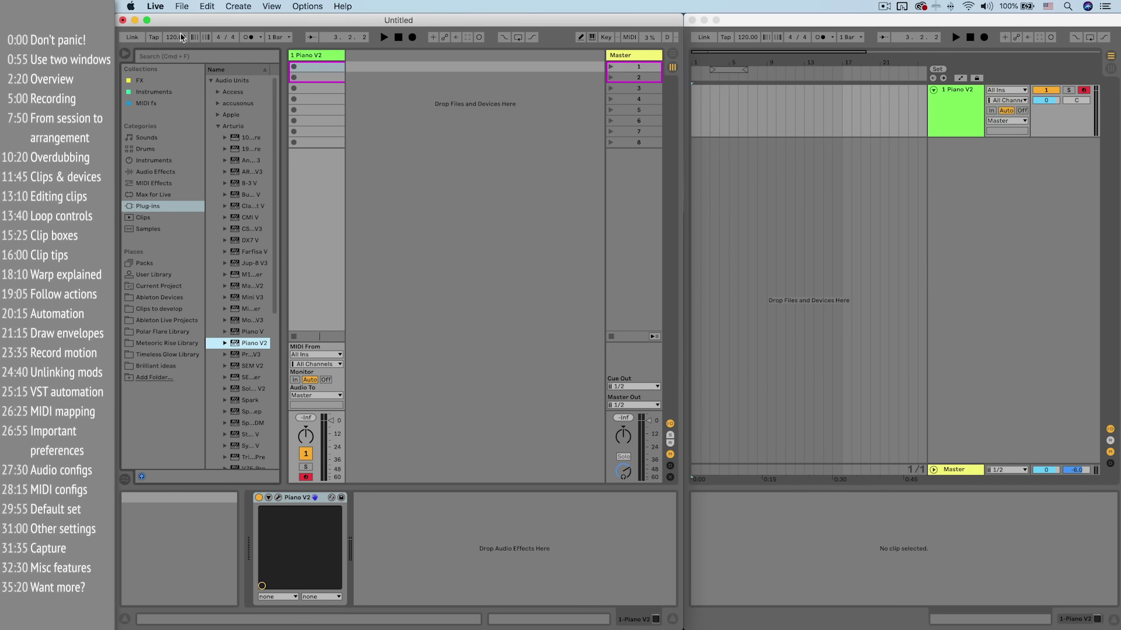
# - Turn on the metronome, record a clip in the Piano V2 track's first slot and overdub more notes into it while it loops
pyautogui.click(248, 39)
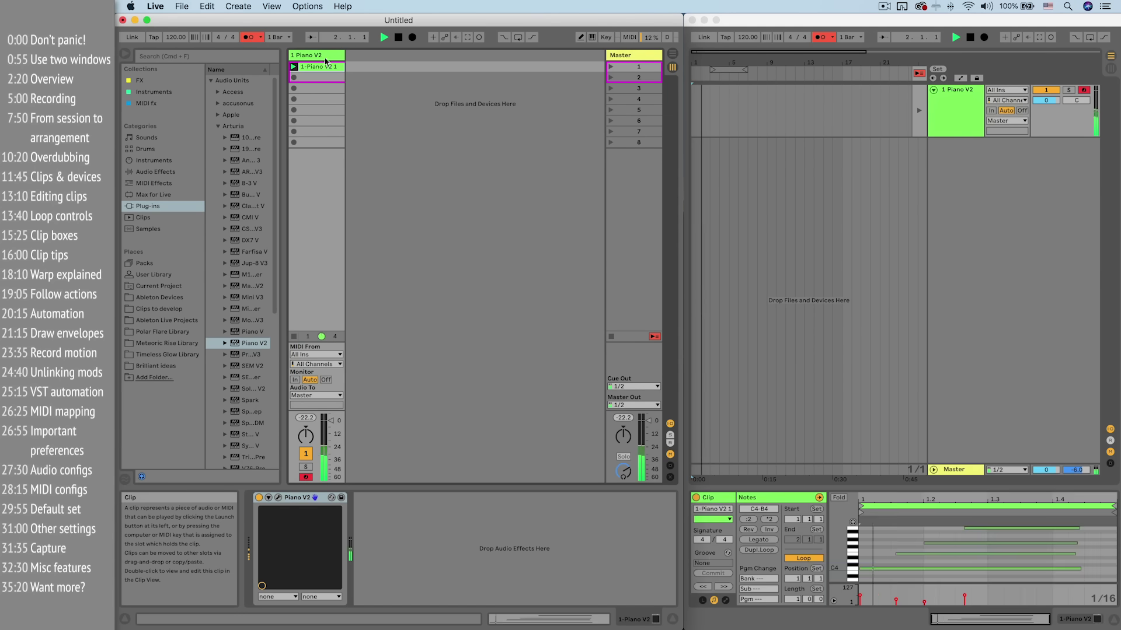
pyautogui.click(398, 37)
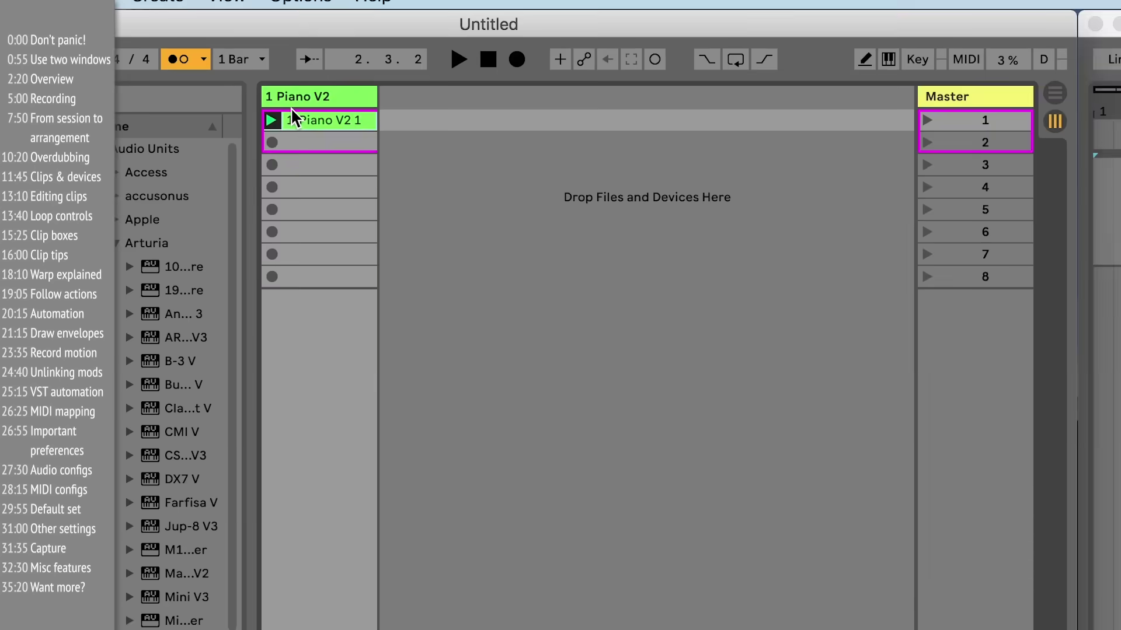
pyautogui.click(294, 67)
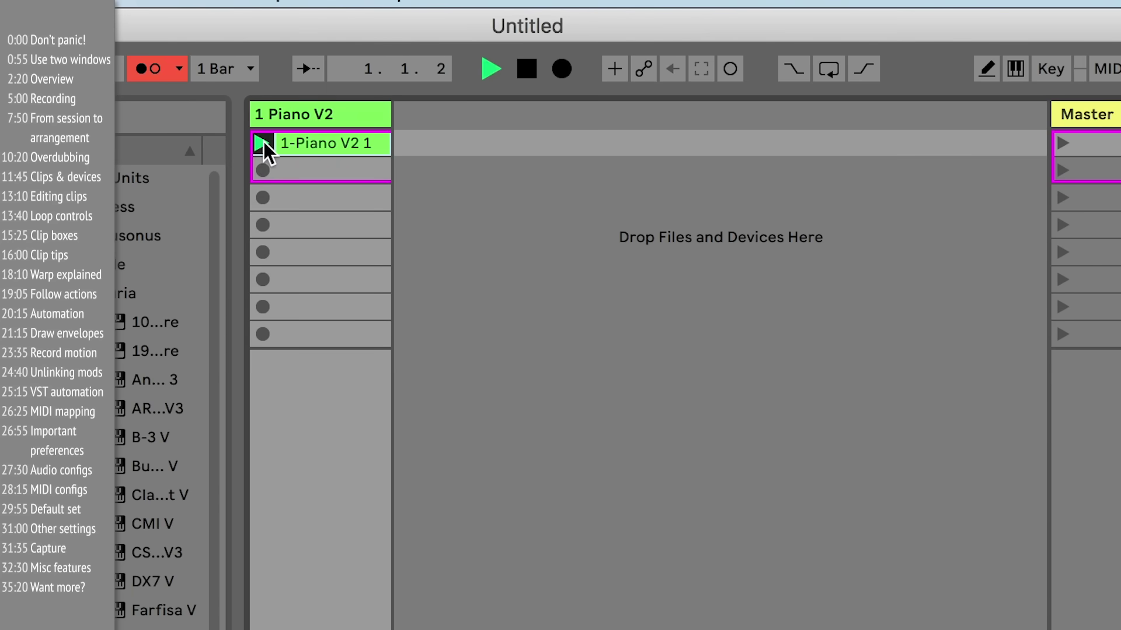
pyautogui.click(729, 69)
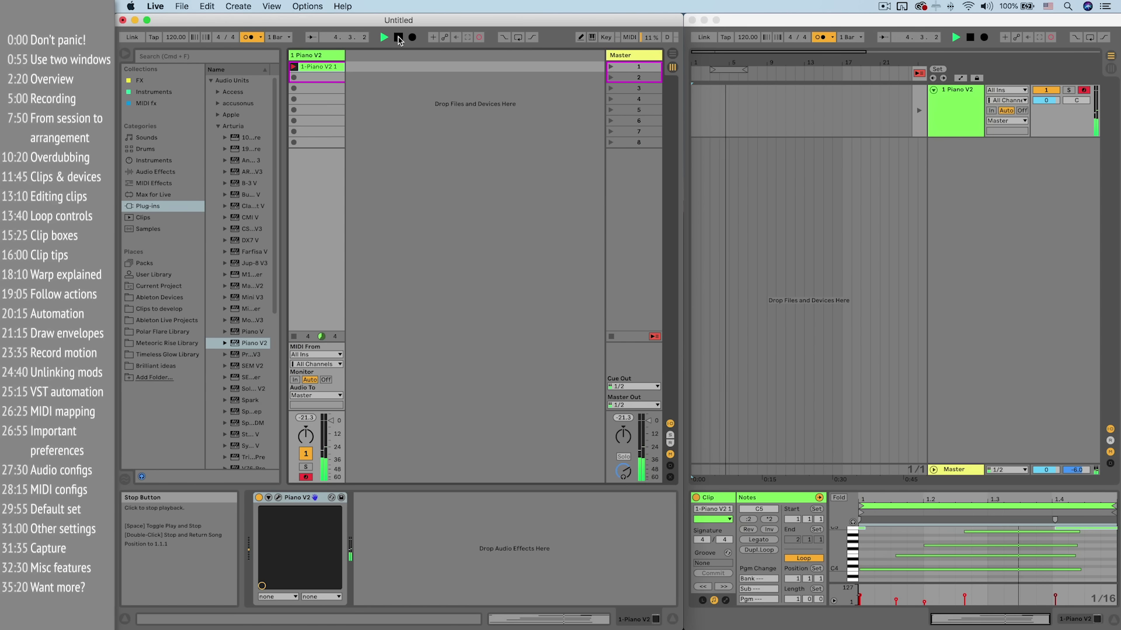
pyautogui.click(399, 38)
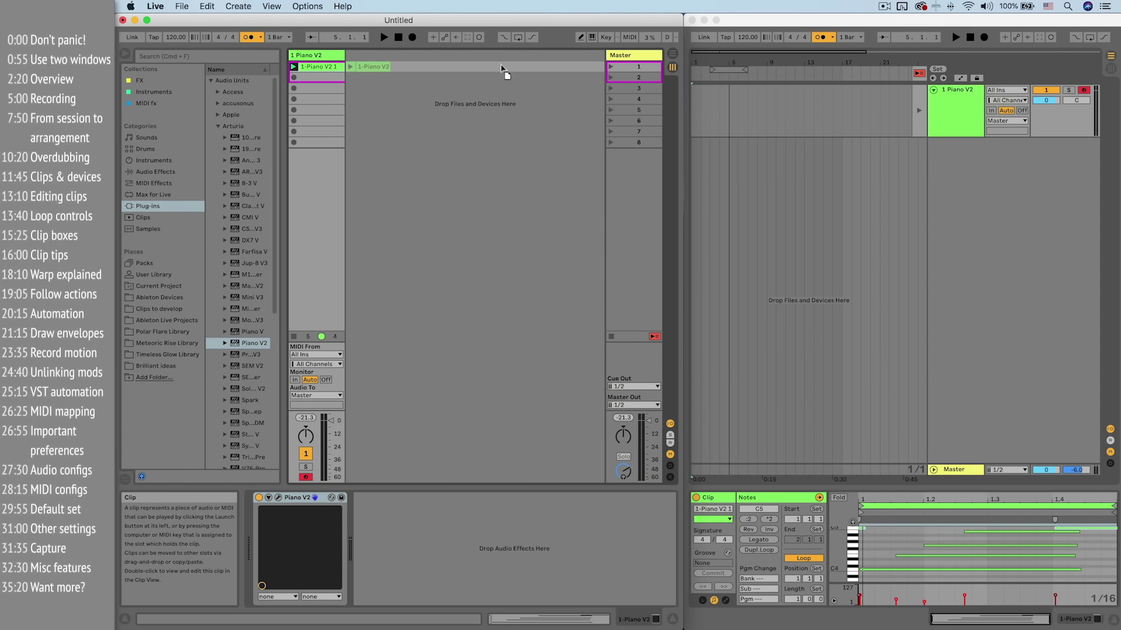
# - Copy the piano clip into the arrangement at bar 1 and return the track to arrangement playback
pyautogui.click(712, 59)
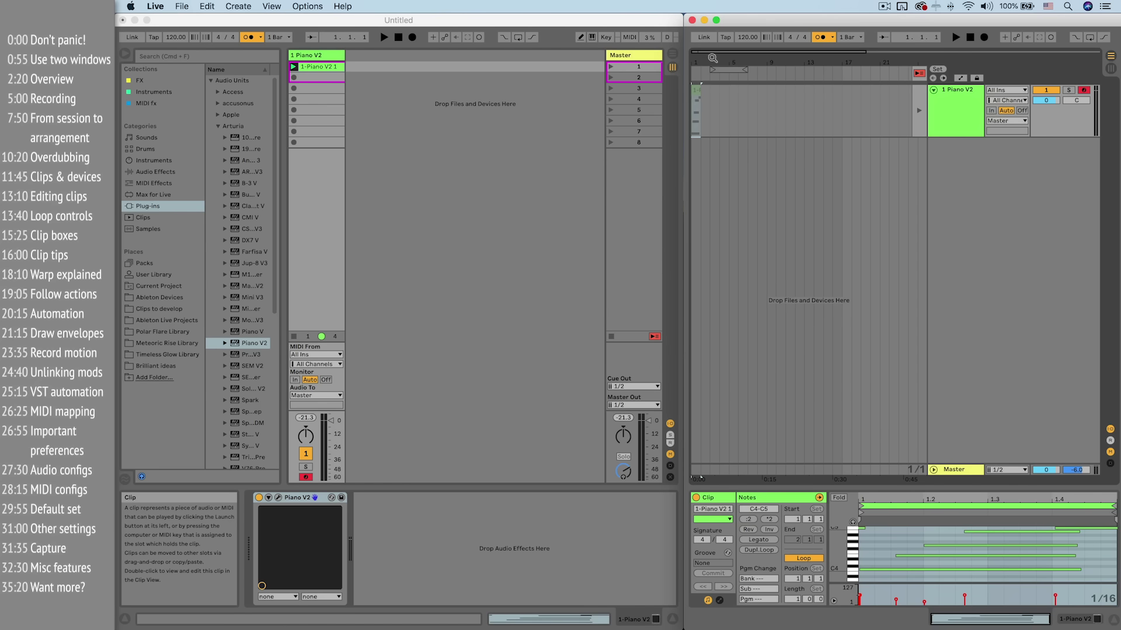
pyautogui.moveTo(712, 59); pyautogui.dragTo(718, 137)
pyautogui.hscroll(-5, 775, 107)
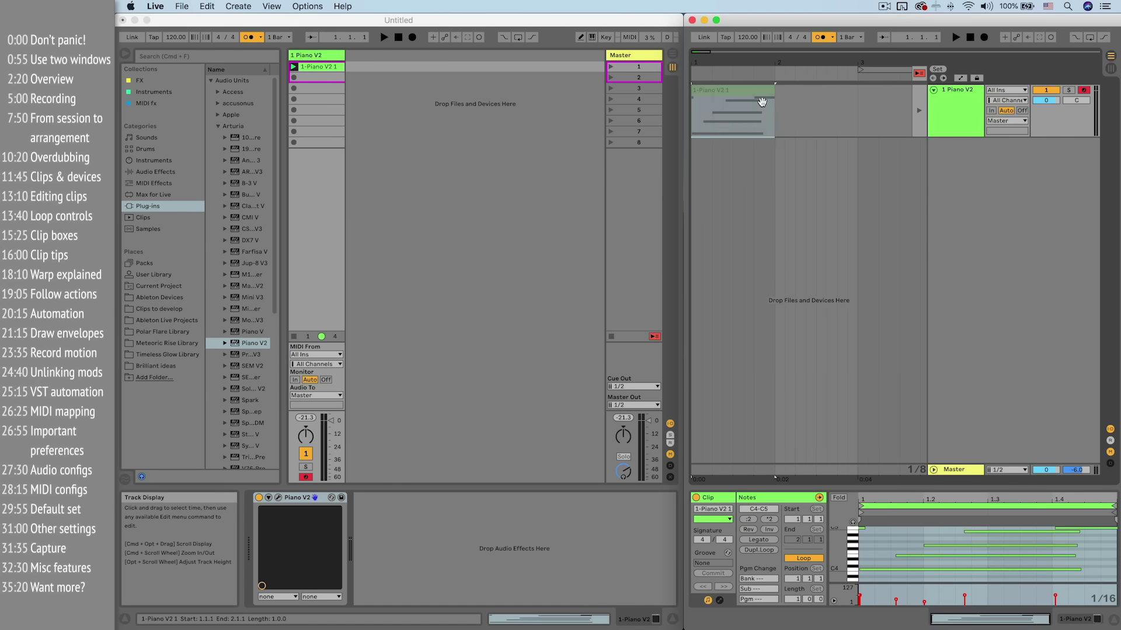
pyautogui.click(919, 73)
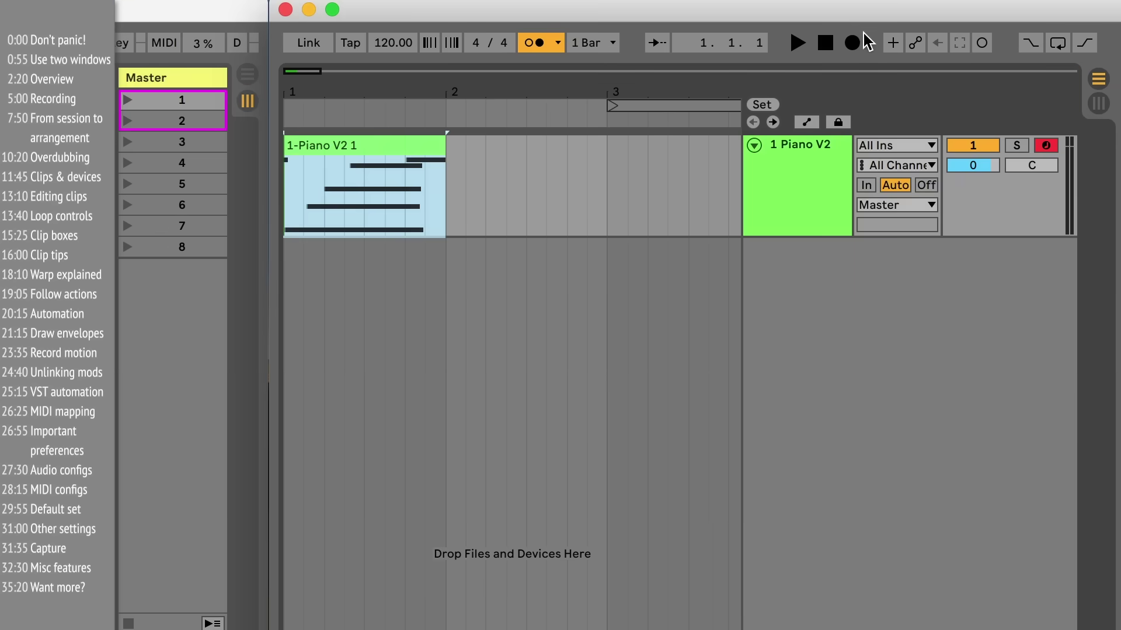
# - Record over the arrangement's piano clip from bar 1 with MIDI Arrangement Overdub off
pyautogui.click(856, 42)
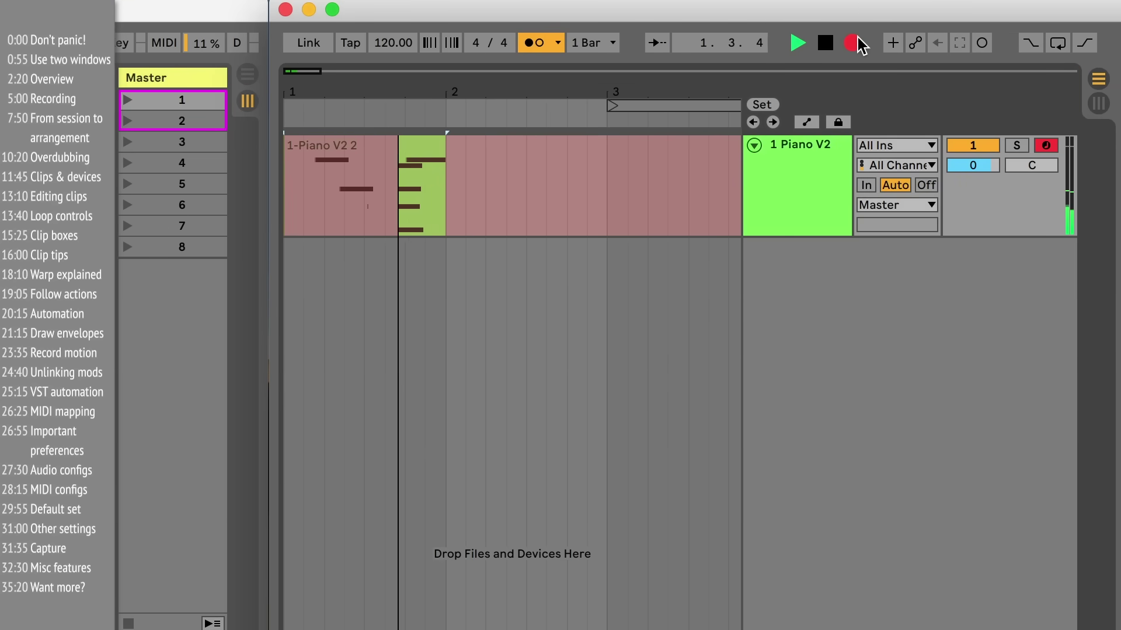
pyautogui.click(826, 41)
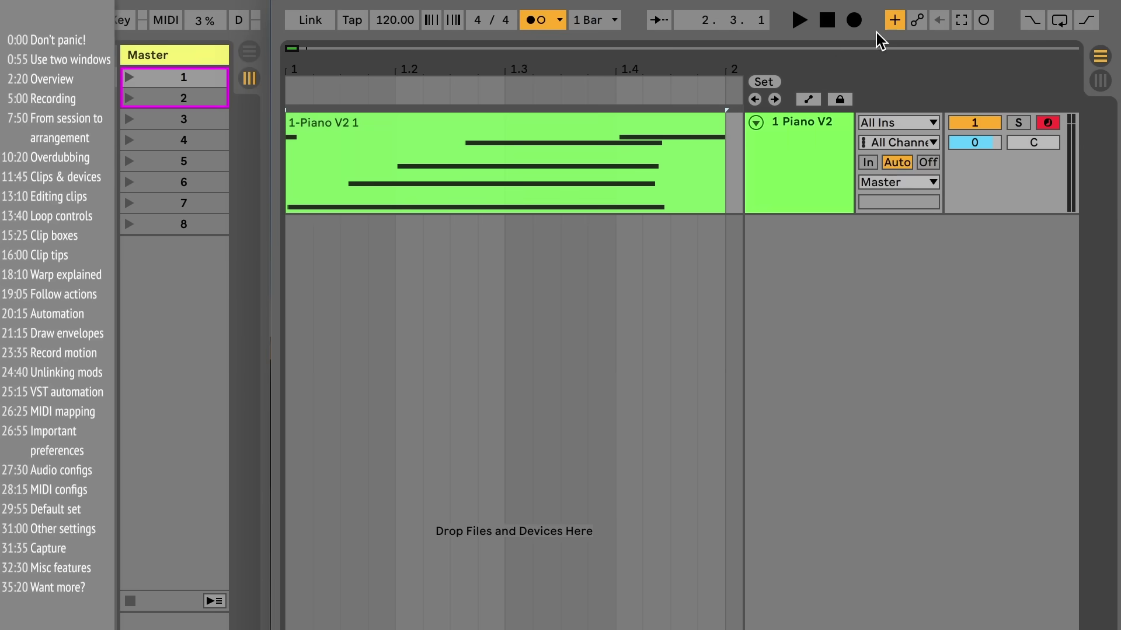
# - Record additional notes into the arrangement's piano clip from bar 1 with MIDI Arrangement Overdub on, ending the recording and playback
pyautogui.click(853, 21)
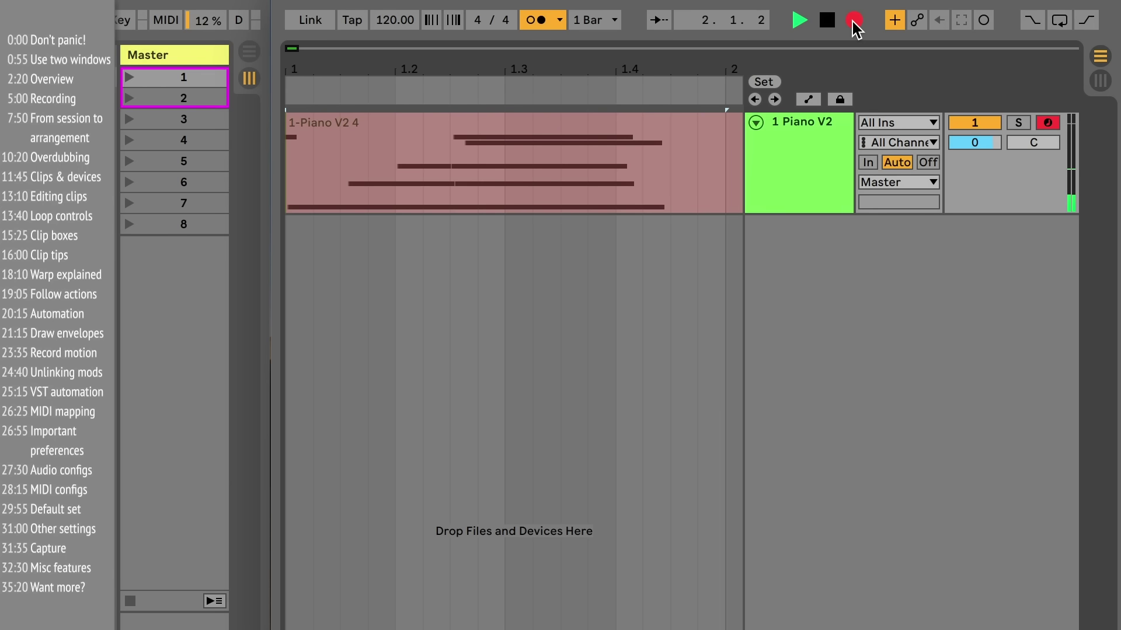
pyautogui.click(853, 21)
pyautogui.click(831, 20)
pyautogui.press('space')
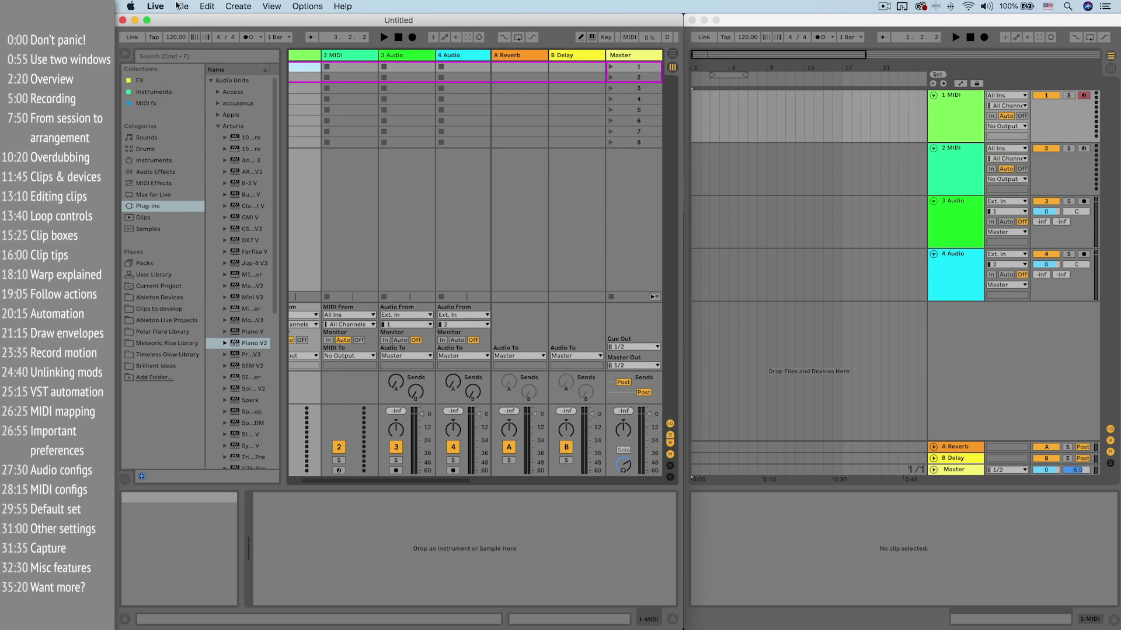
# - Reopen the recent Live Set Lil Jam.als
pyautogui.click(182, 7)
pyautogui.moveTo(214, 43)
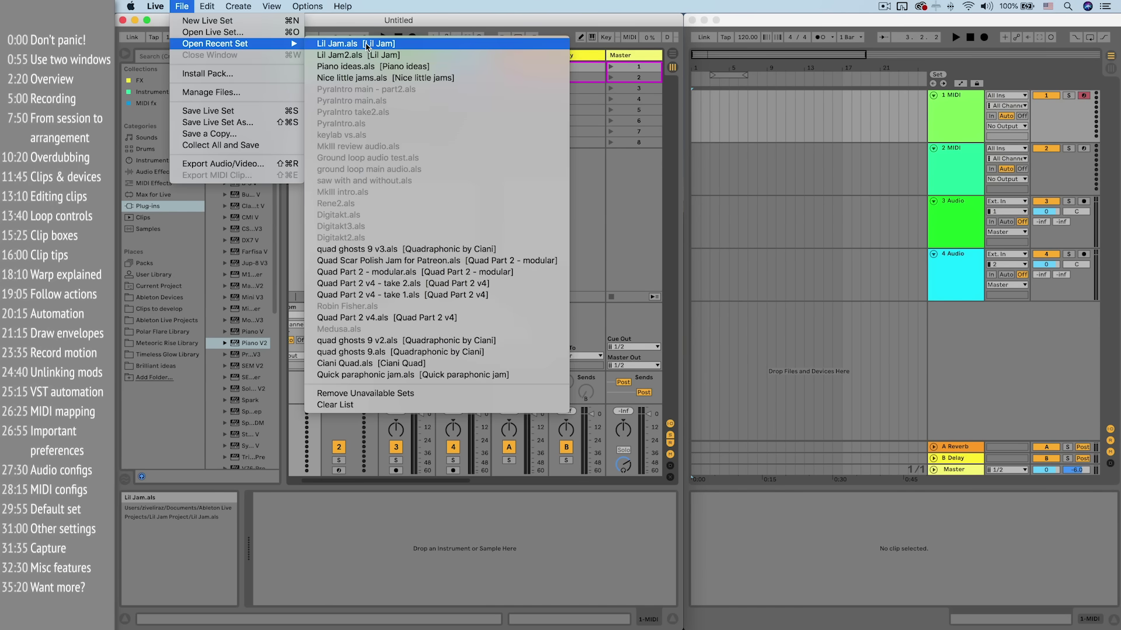
pyautogui.click(355, 43)
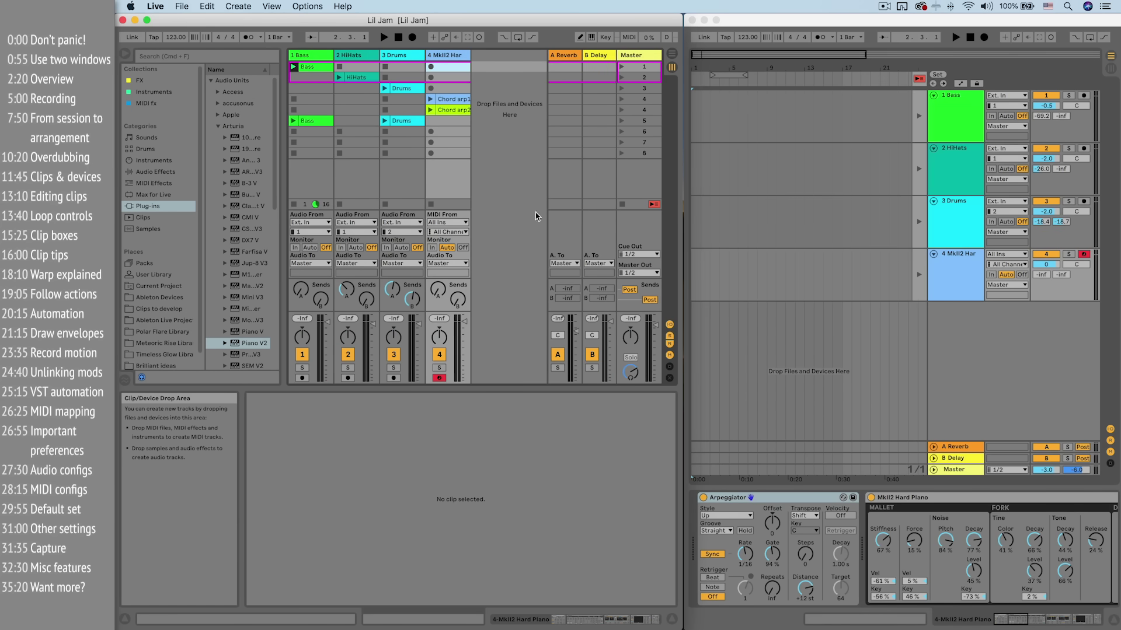
# - Maximize the main window, show the MkII2 Har track's device chain and look through it from Arpeggiator to Utility and back
pyautogui.doubleClick(563, 19)
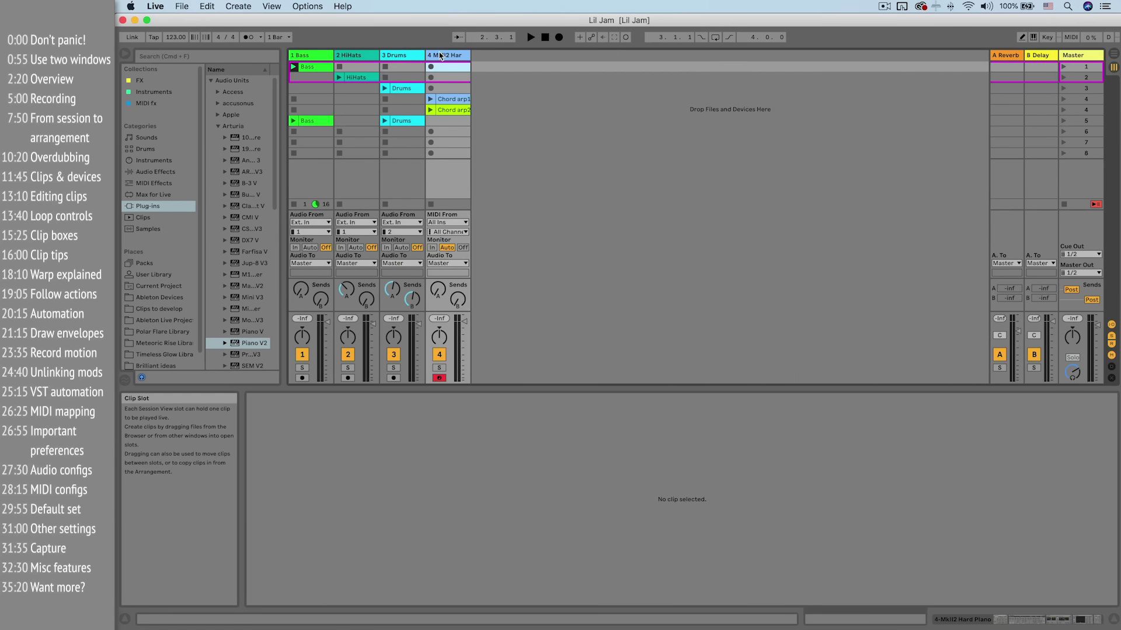
pyautogui.click(449, 58)
pyautogui.doubleClick(450, 57)
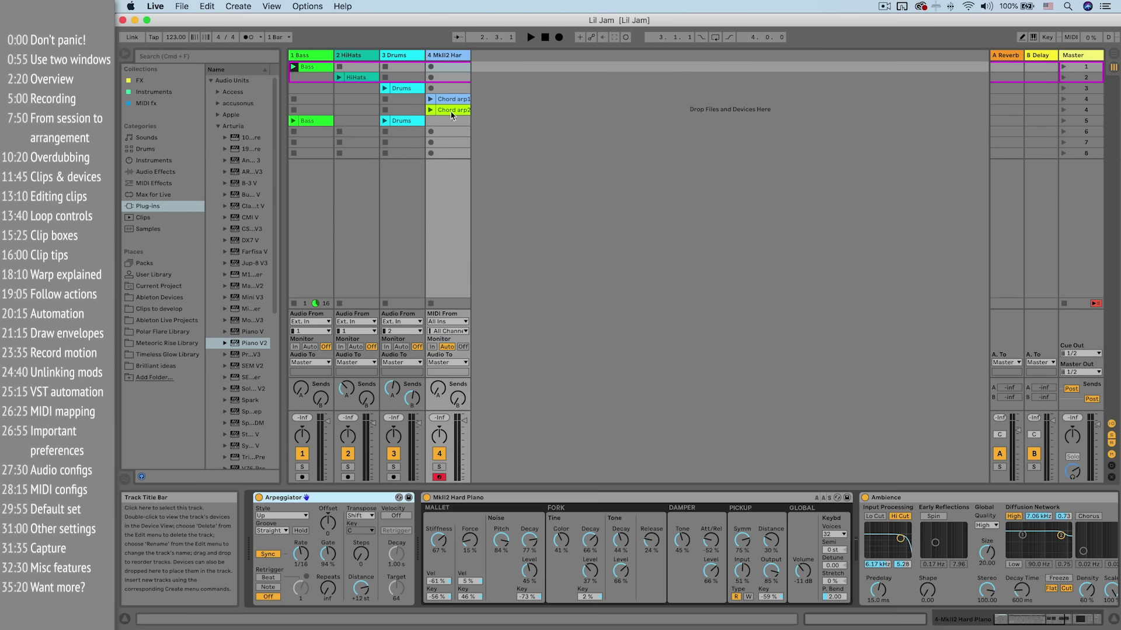
pyautogui.hscroll(10, 553, 547)
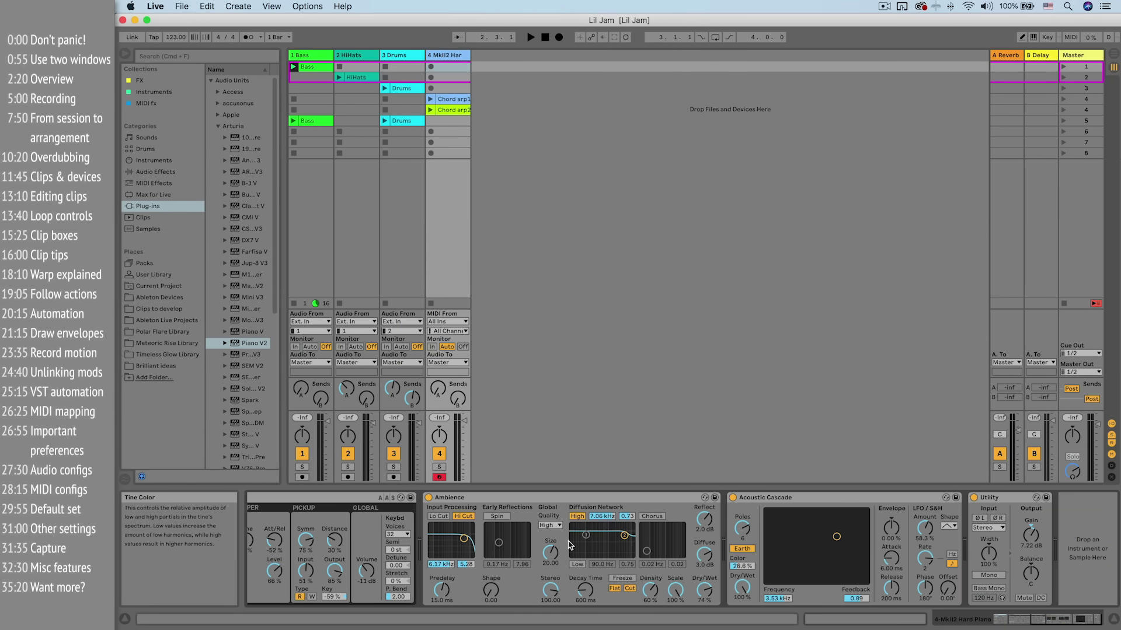
pyautogui.hscroll(-10, 569, 545)
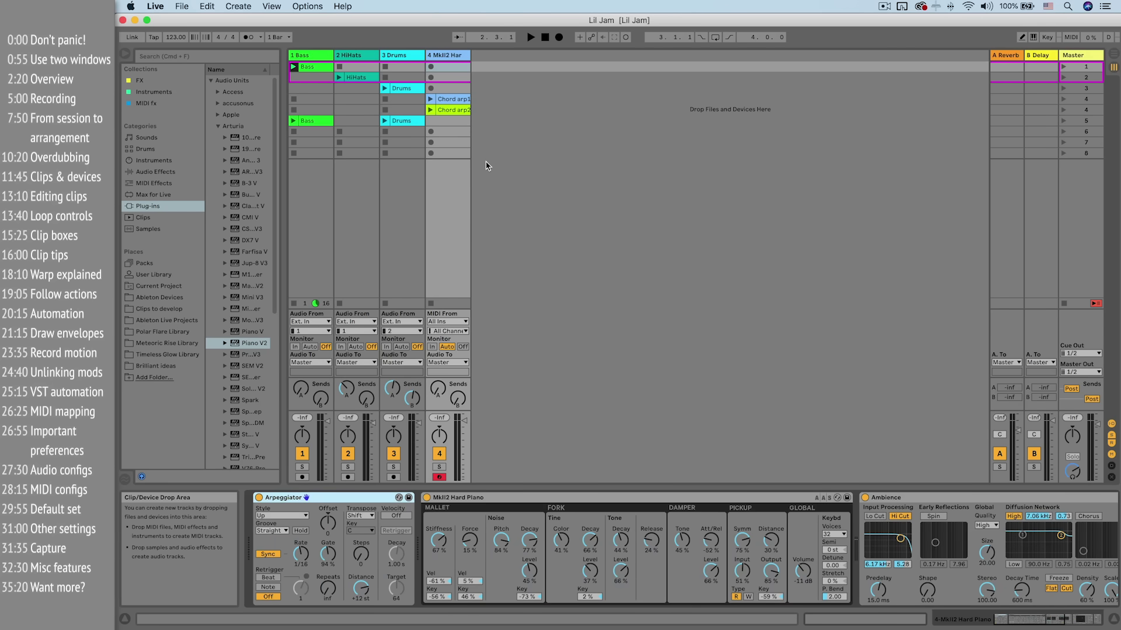
# - Open the Chord arp1 clip's notes and switch between its Clip View and the track's Device View
pyautogui.doubleClick(447, 100)
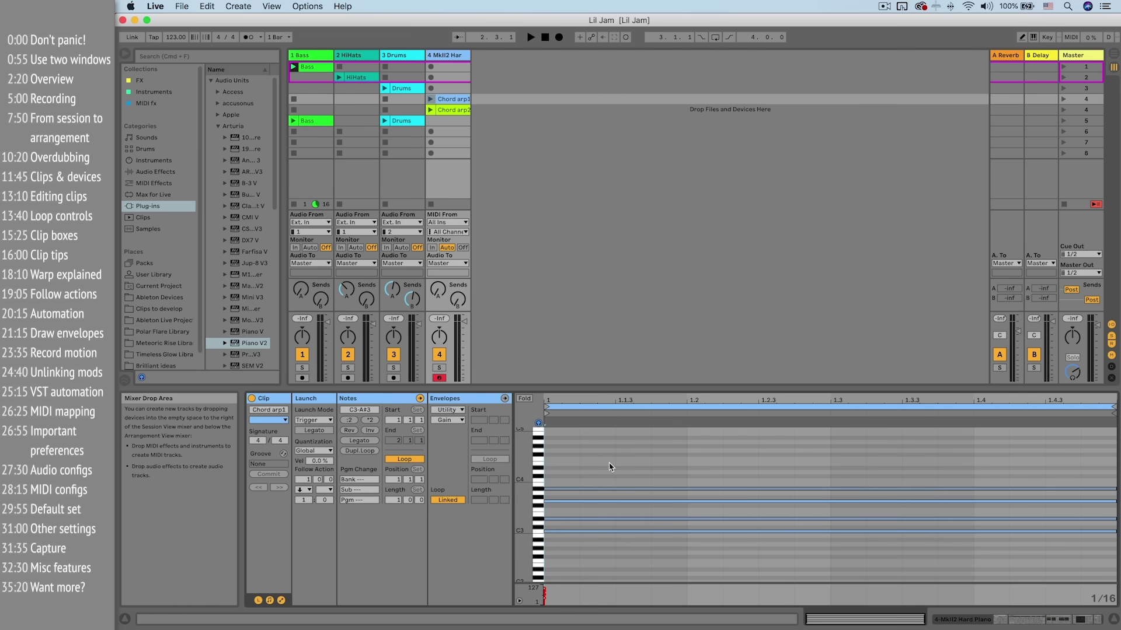
pyautogui.click(963, 623)
pyautogui.click(963, 623)
pyautogui.click(963, 623)
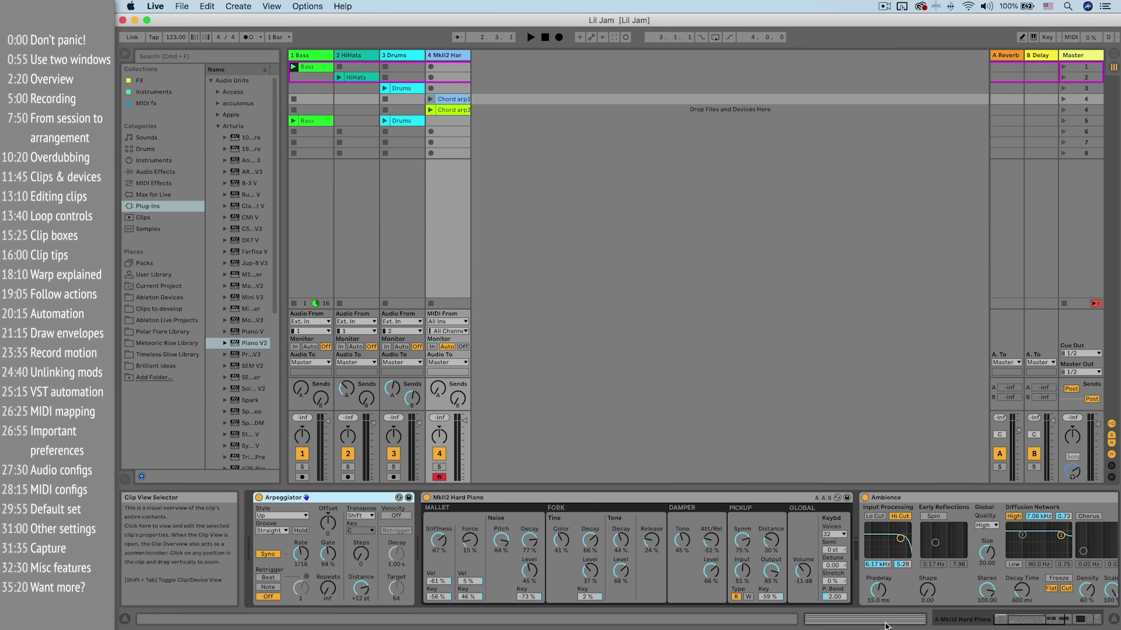
pyautogui.click(963, 623)
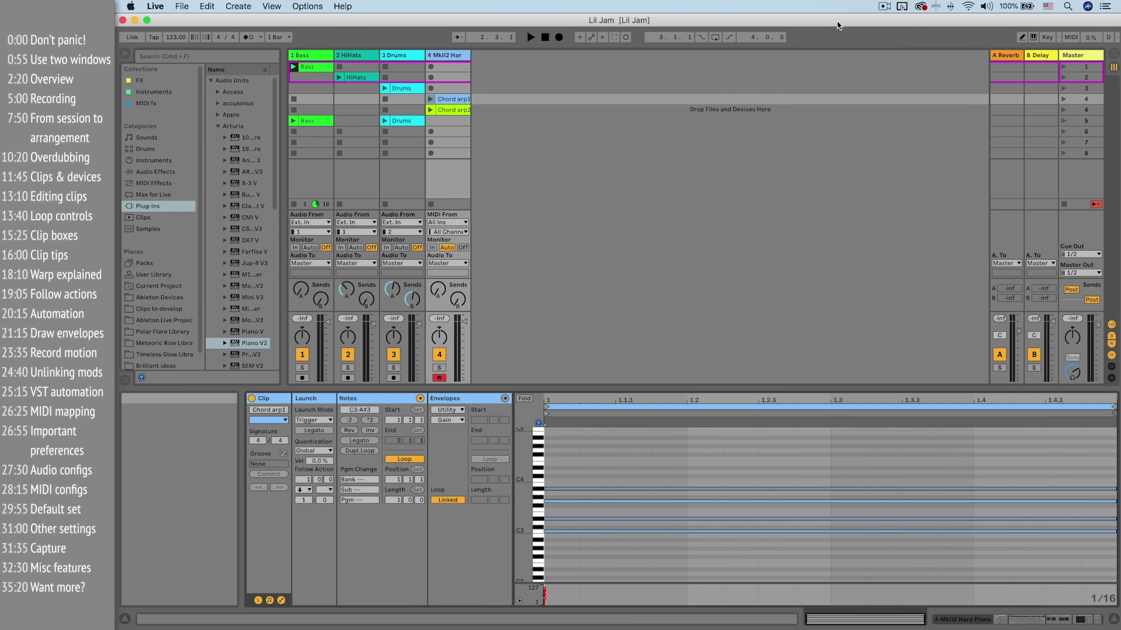
# - Restore the side-by-side window layout, widen the main window to meet the second one, and select the Drums and Chord arp1 clips
pyautogui.press('super+shift+w')
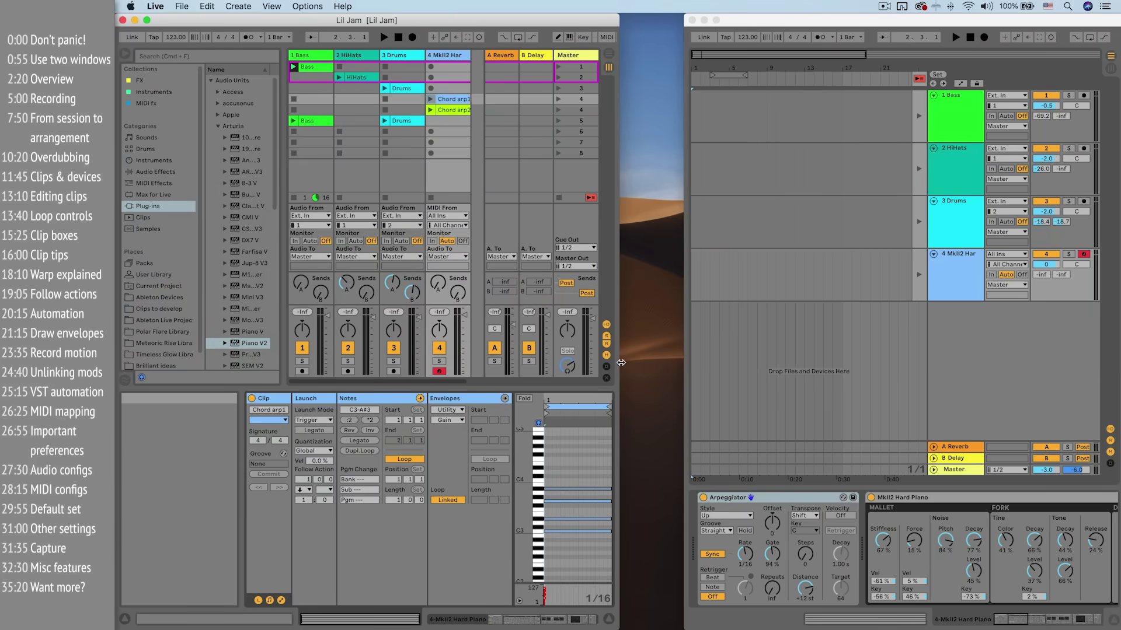
pyautogui.moveTo(620, 362); pyautogui.dragTo(683, 374)
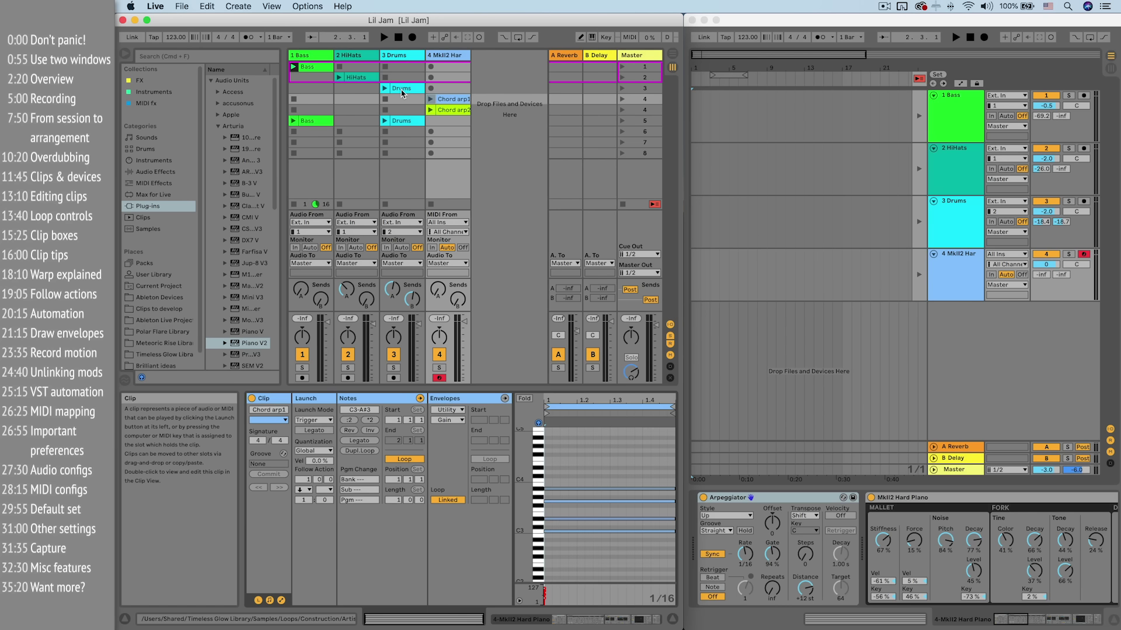
pyautogui.click(402, 92)
pyautogui.click(440, 100)
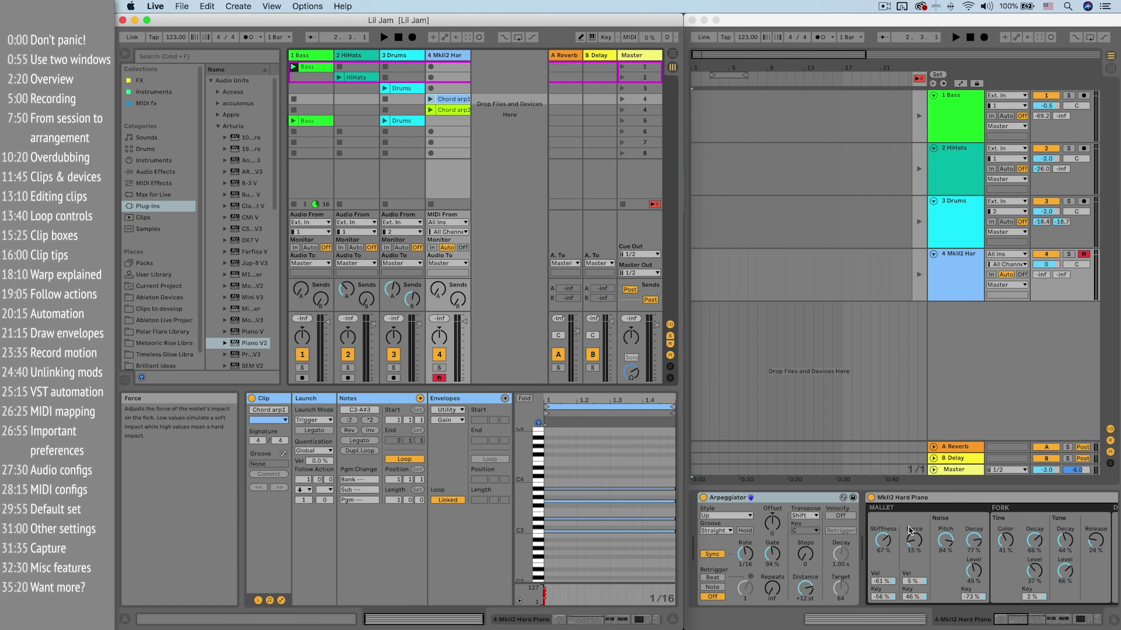
# - Compare the MkII2 Har track's device chain with the Chord arp1 and Chord arp2 clips by selecting each in turn
pyautogui.click(786, 547)
pyautogui.hscroll(10, 846, 542)
pyautogui.hscroll(-10, 904, 530)
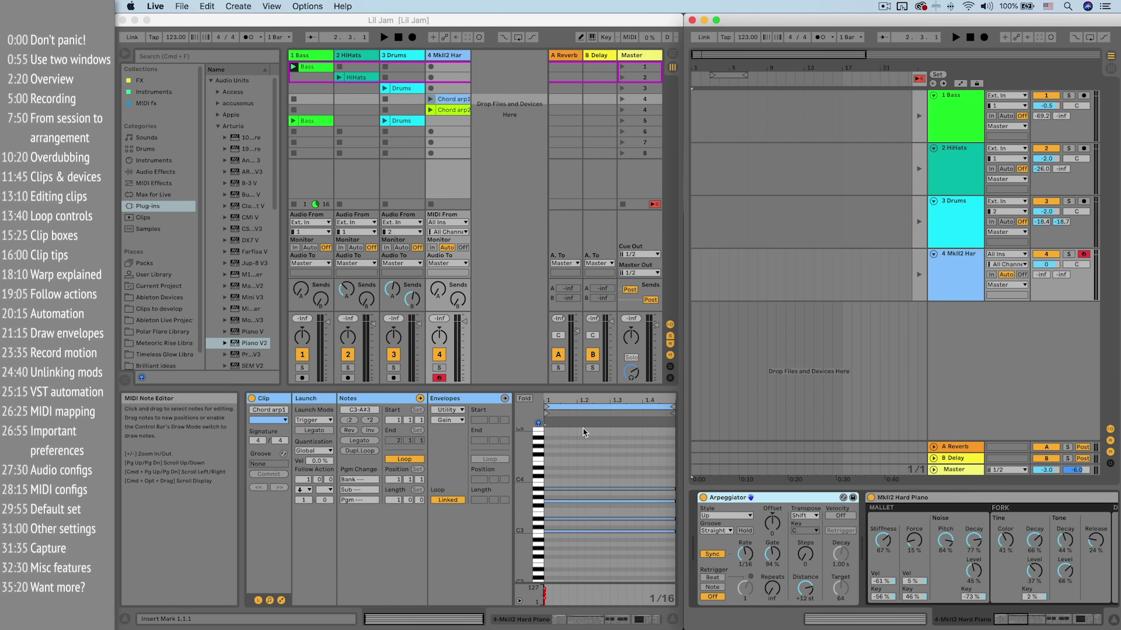
pyautogui.click(445, 102)
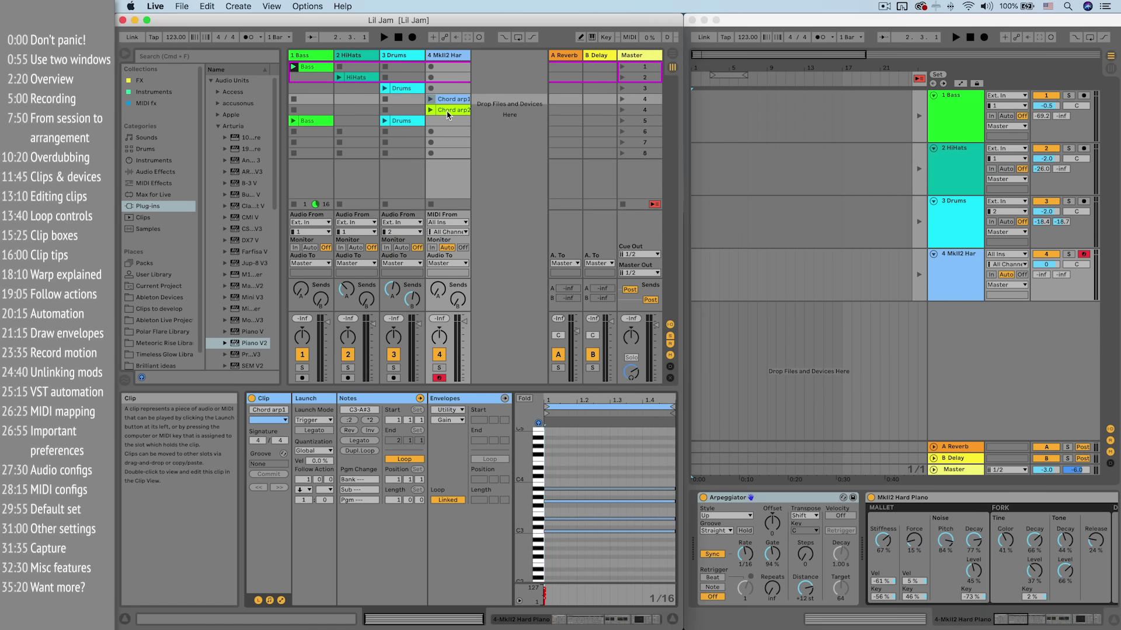
pyautogui.click(449, 111)
pyautogui.click(445, 100)
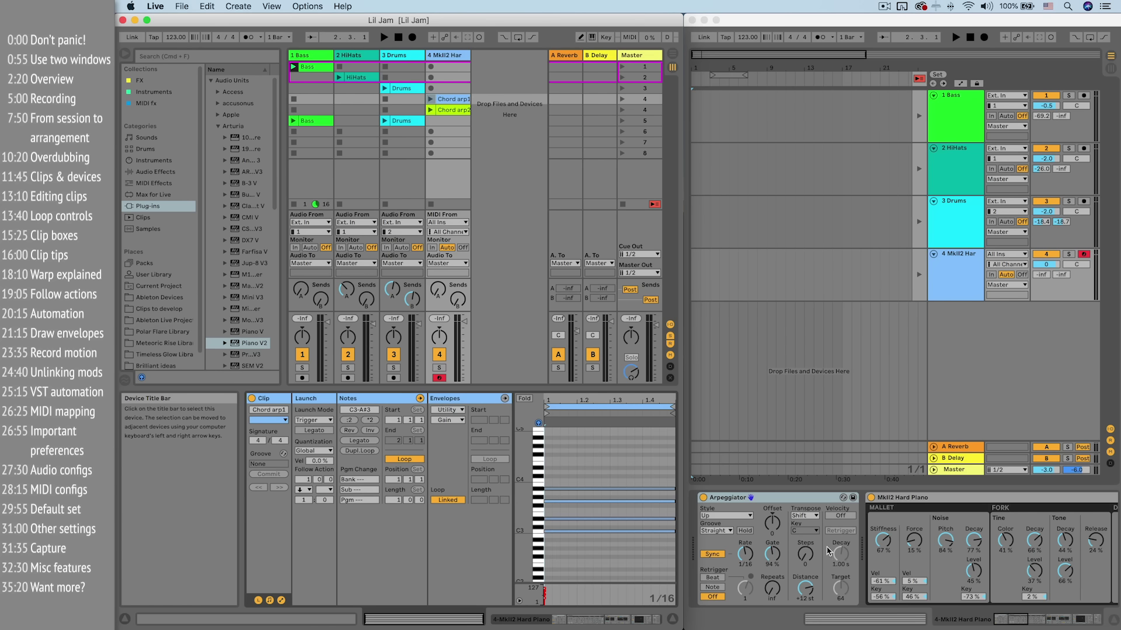
# - Look through the MkII2 Har track's device chain in the second window, from Arpeggiator to the Utility device
pyautogui.click(813, 516)
pyautogui.hscroll(3, 813, 516)
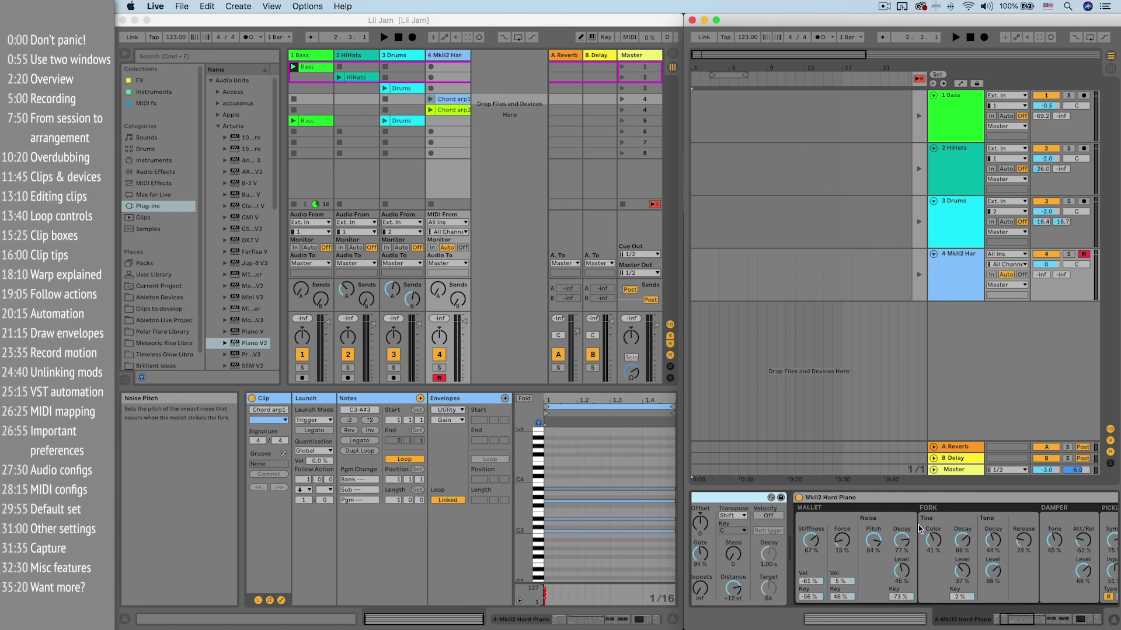
pyautogui.hscroll(1, 951, 525)
pyautogui.hscroll(10, 954, 538)
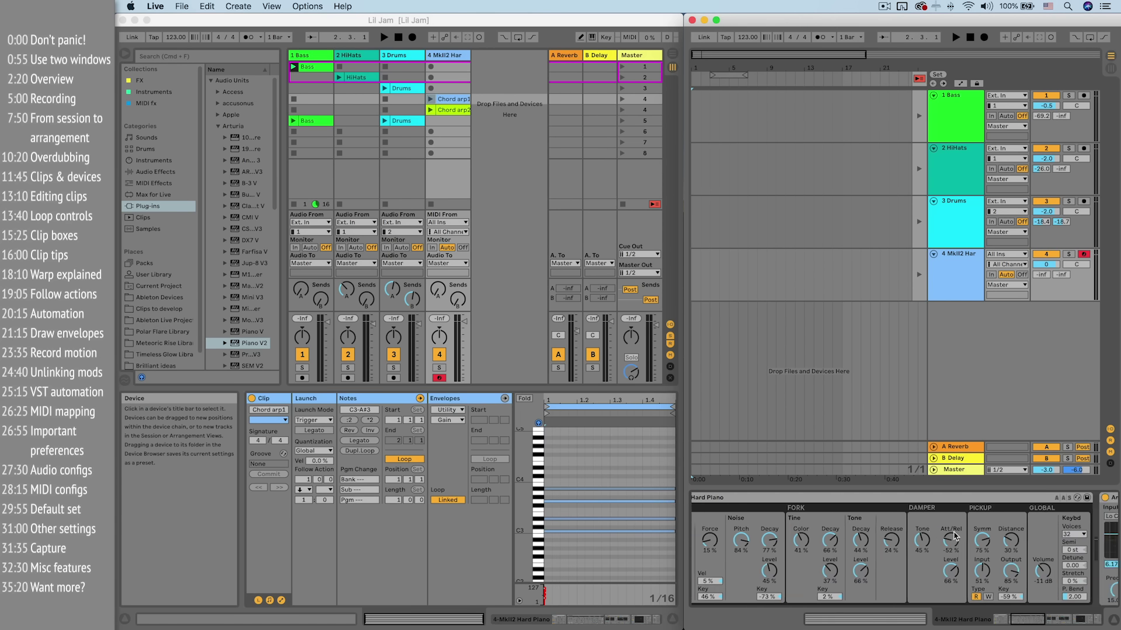
pyautogui.hscroll(15, 952, 536)
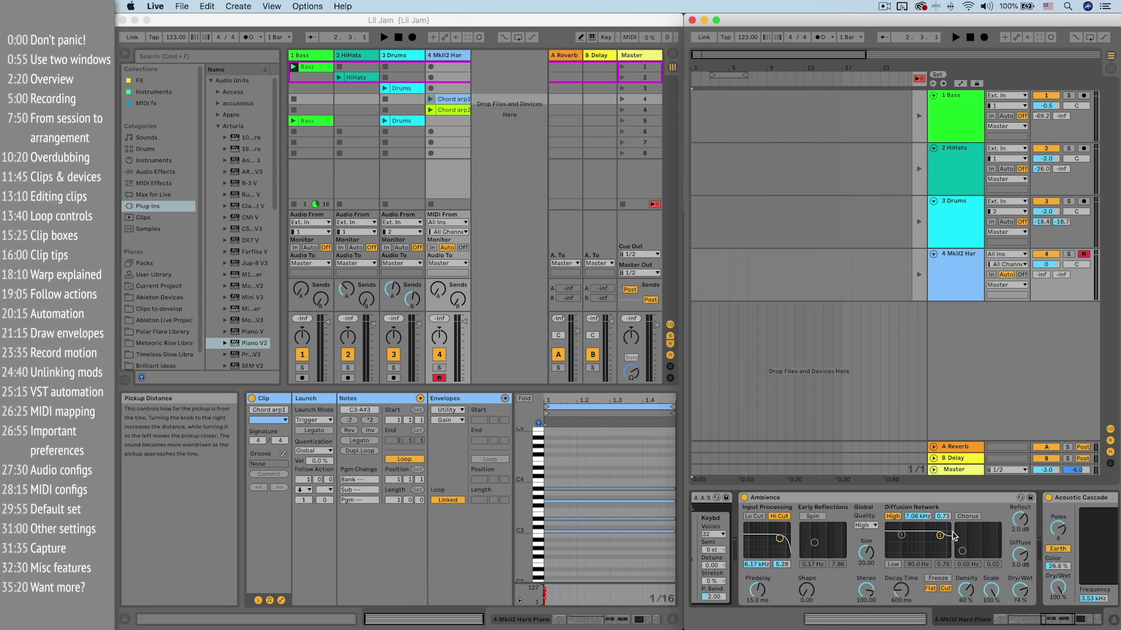
pyautogui.hscroll(1, 953, 536)
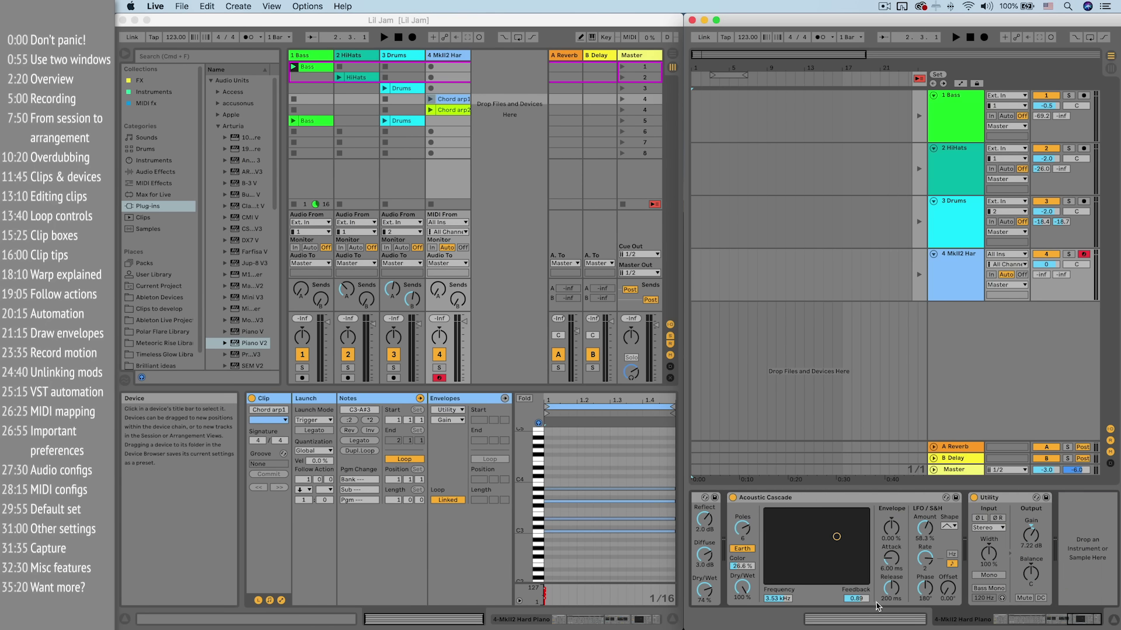
# - Swap the Clip View into the second window, enlarge it to nearly full height, and hide its Notes and Envelopes boxes
pyautogui.hotkey('shift', 'Tab')
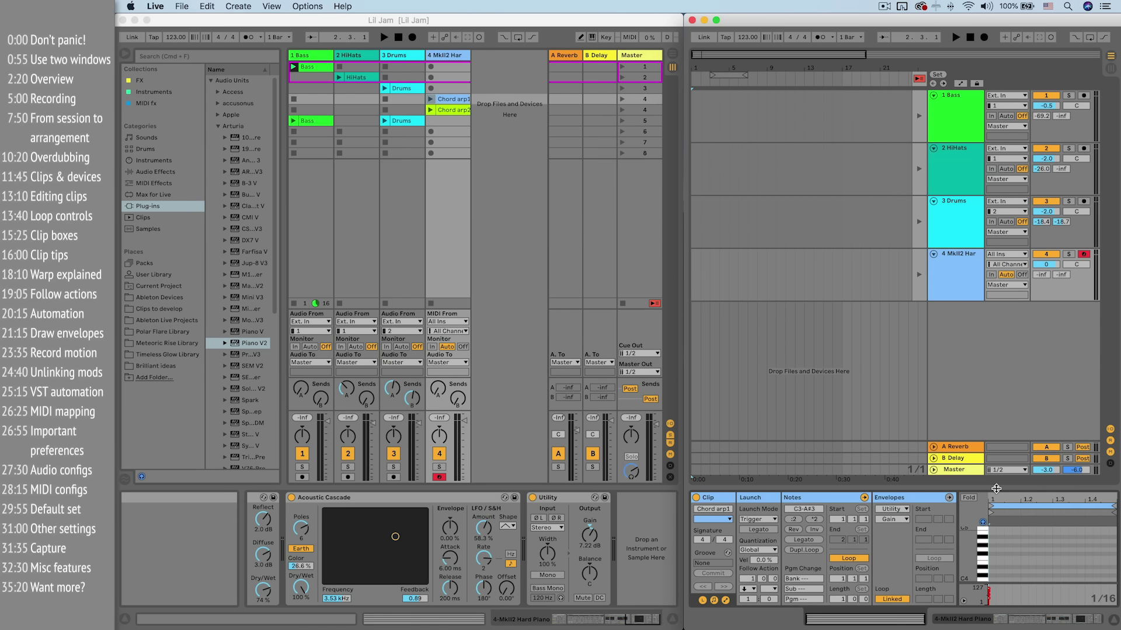
pyautogui.moveTo(992, 489); pyautogui.dragTo(951, 88)
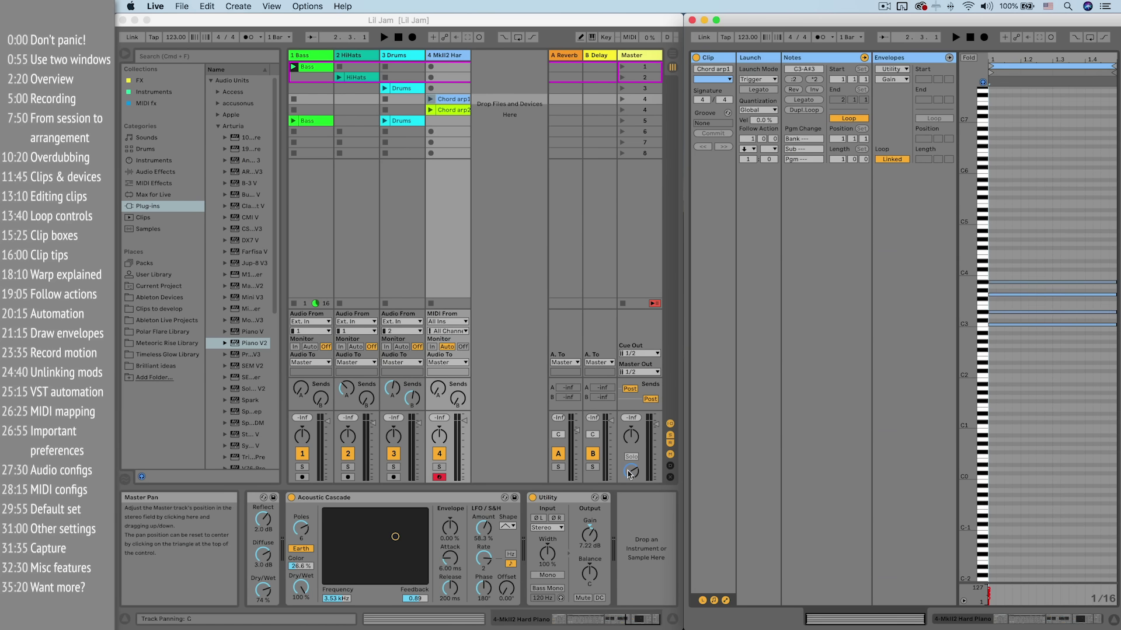
pyautogui.click(726, 600)
pyautogui.click(714, 600)
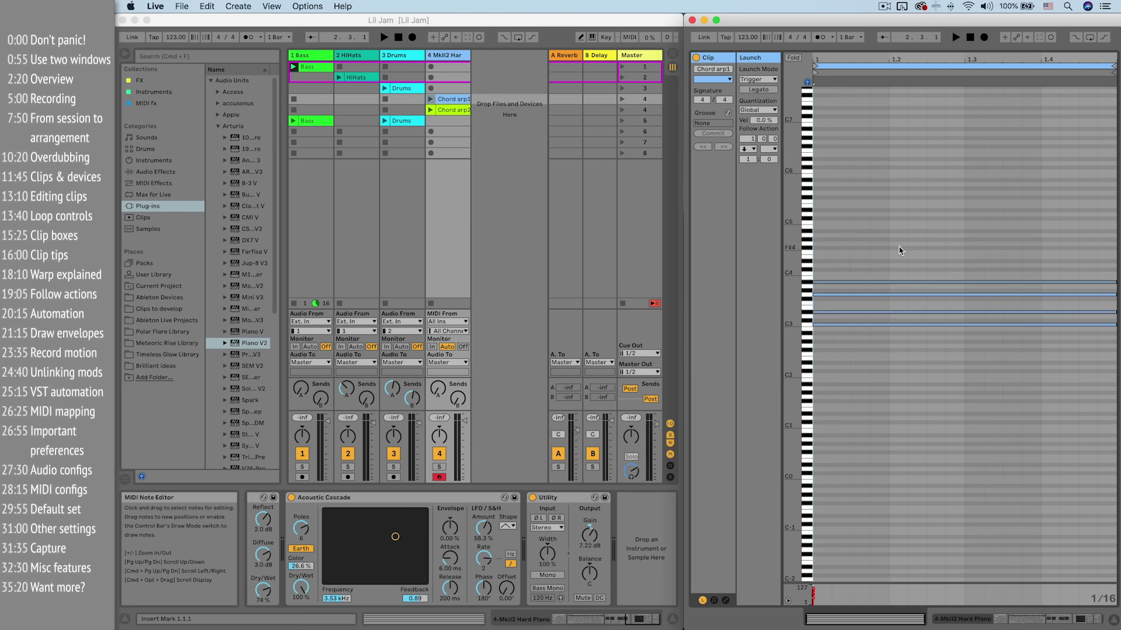
# - Create a new Live Set with an empty MIDI clip in the Piano V2 track's first slot, showing its Launch and Envelopes boxes
pyautogui.click(182, 6)
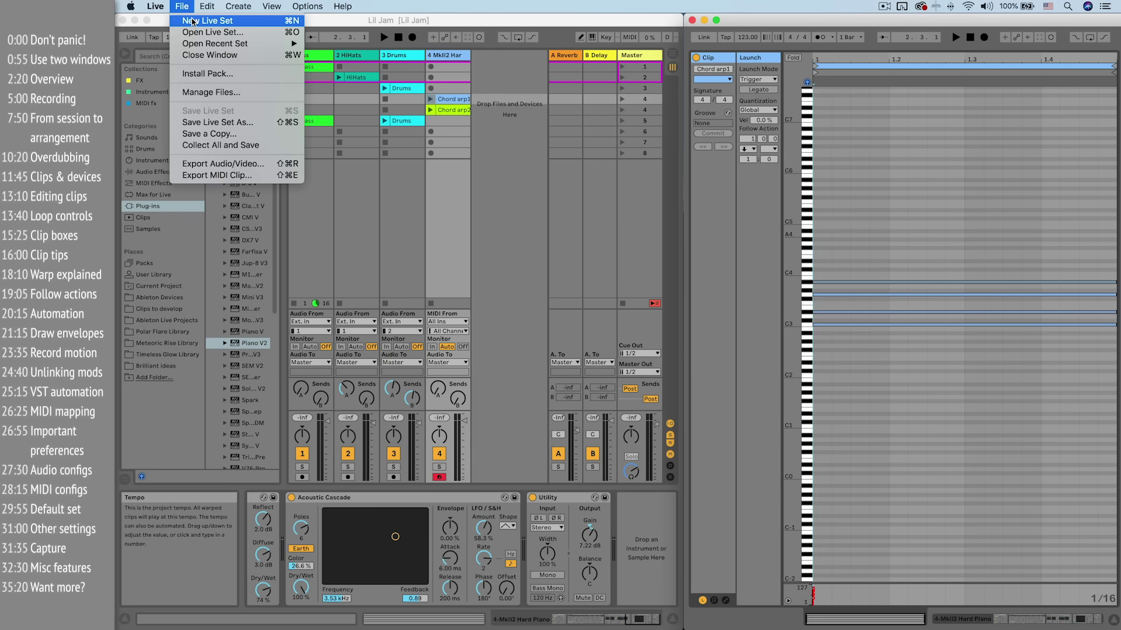
pyautogui.click(193, 21)
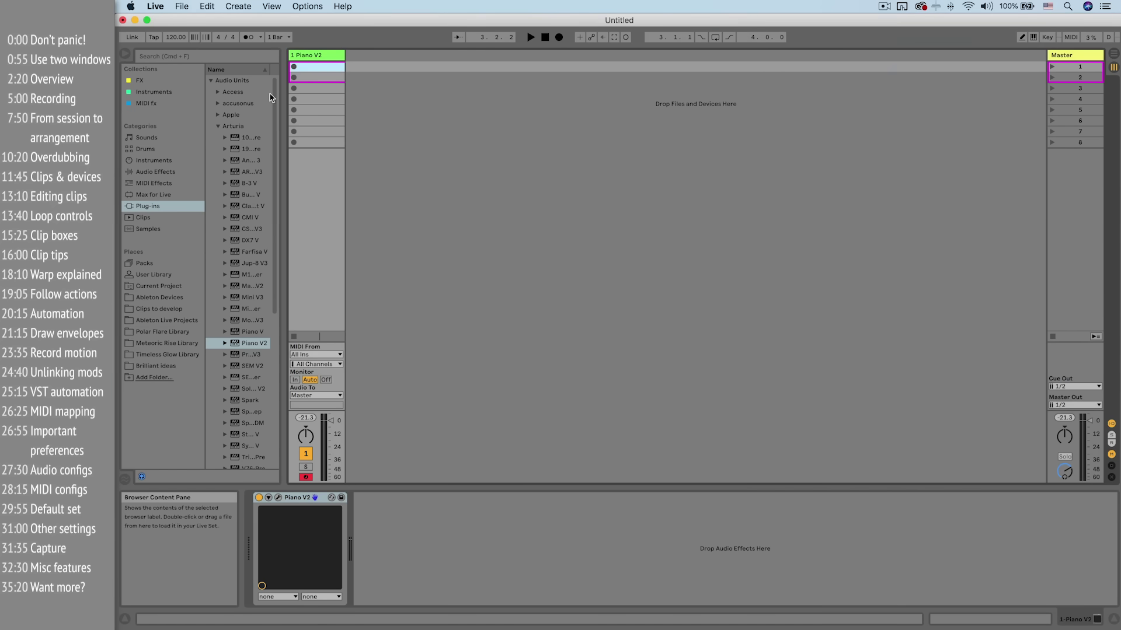
pyautogui.doubleClick(318, 67)
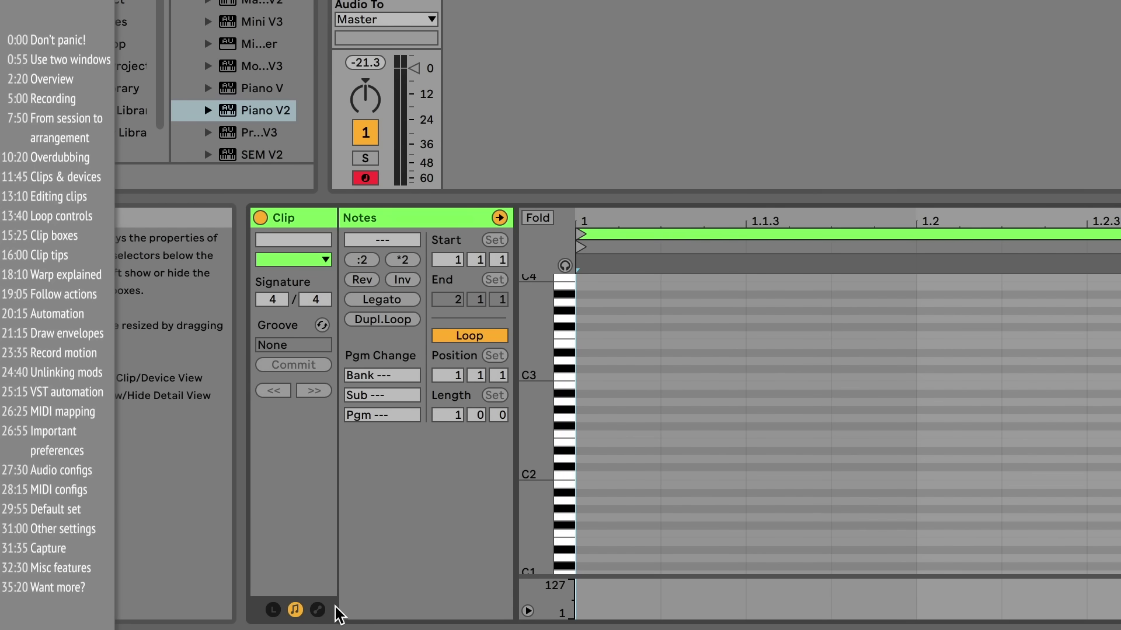
pyautogui.click(317, 610)
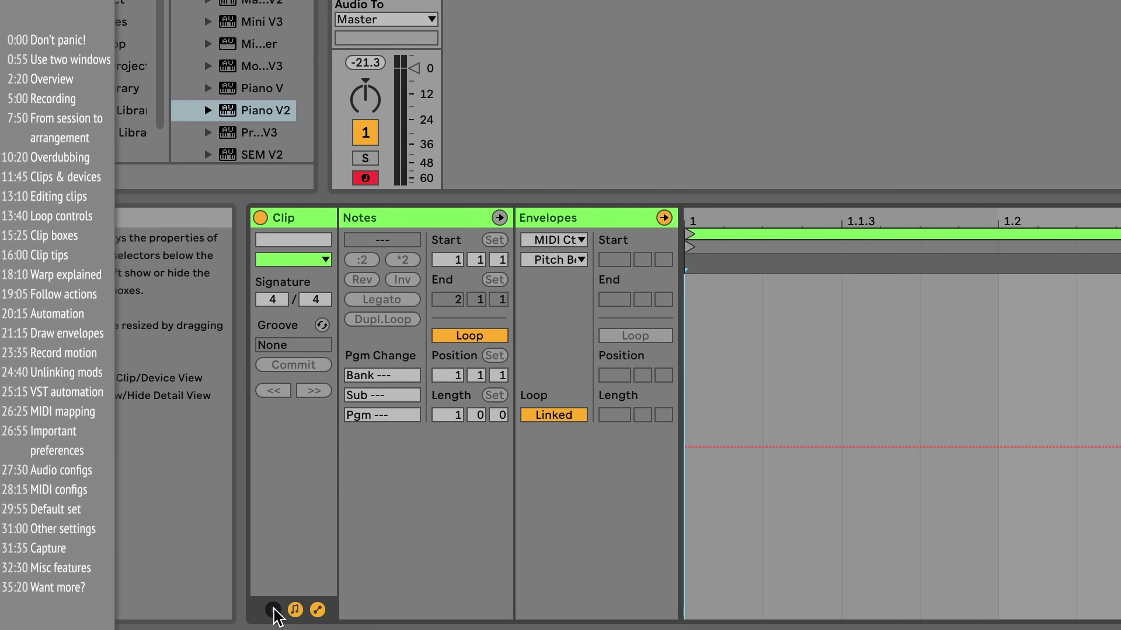
pyautogui.click(273, 610)
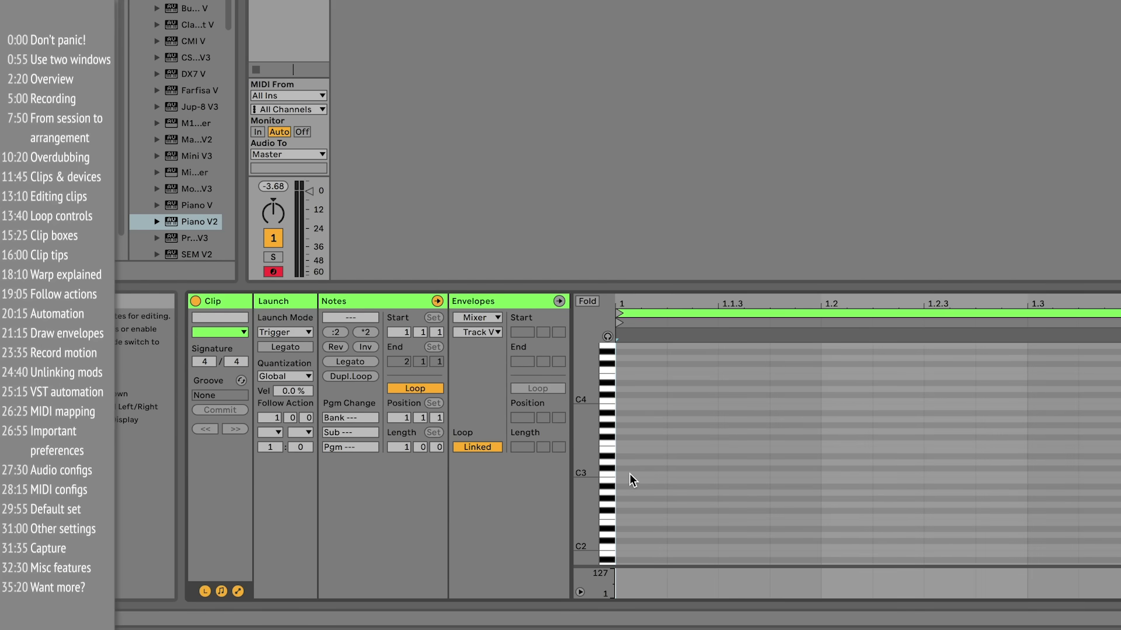
# - Add sixteenth notes C3 at 1.1.1, E3 at 1.1.3, G3 at 1.2 and B3 at 1.2.3, and launch the clip
pyautogui.doubleClick(630, 474)
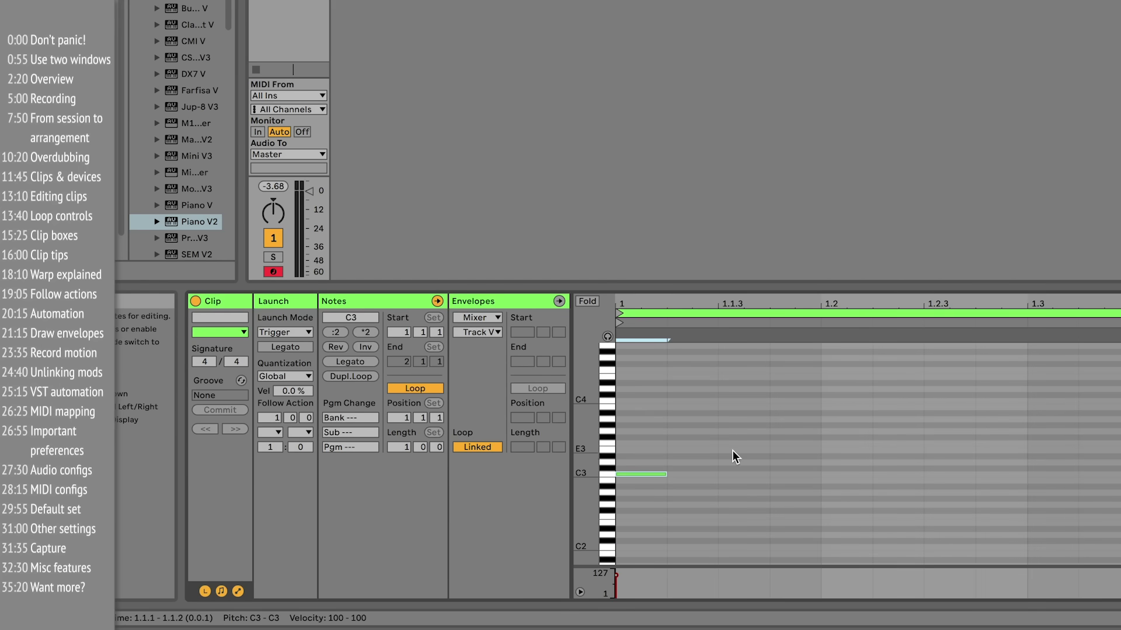
pyautogui.doubleClick(732, 450)
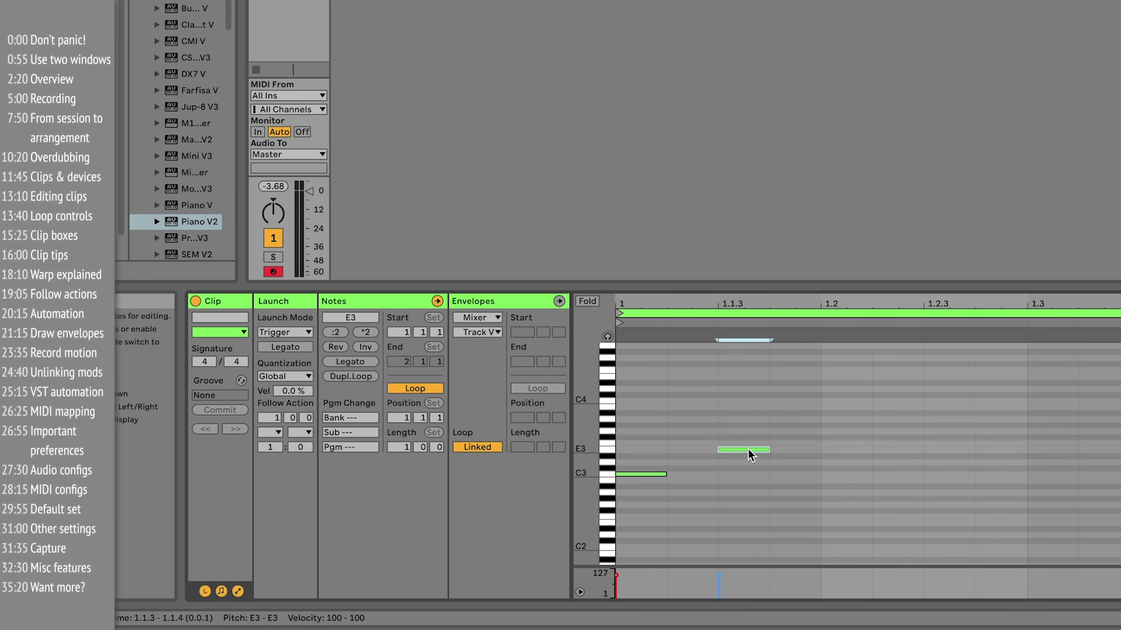
pyautogui.doubleClick(831, 432)
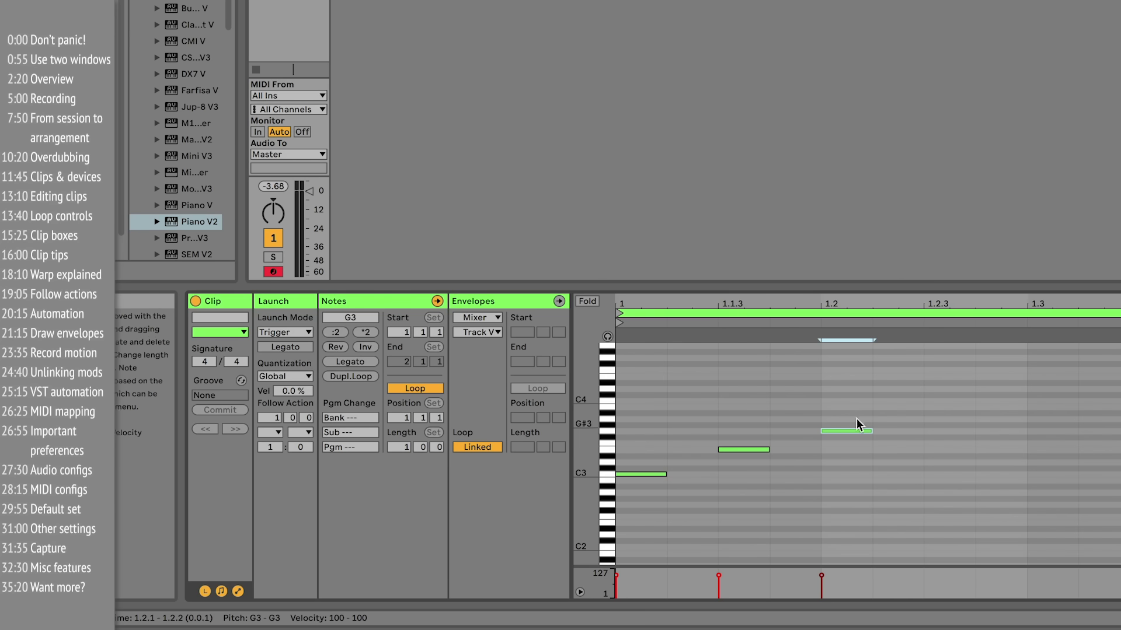
pyautogui.doubleClick(945, 406)
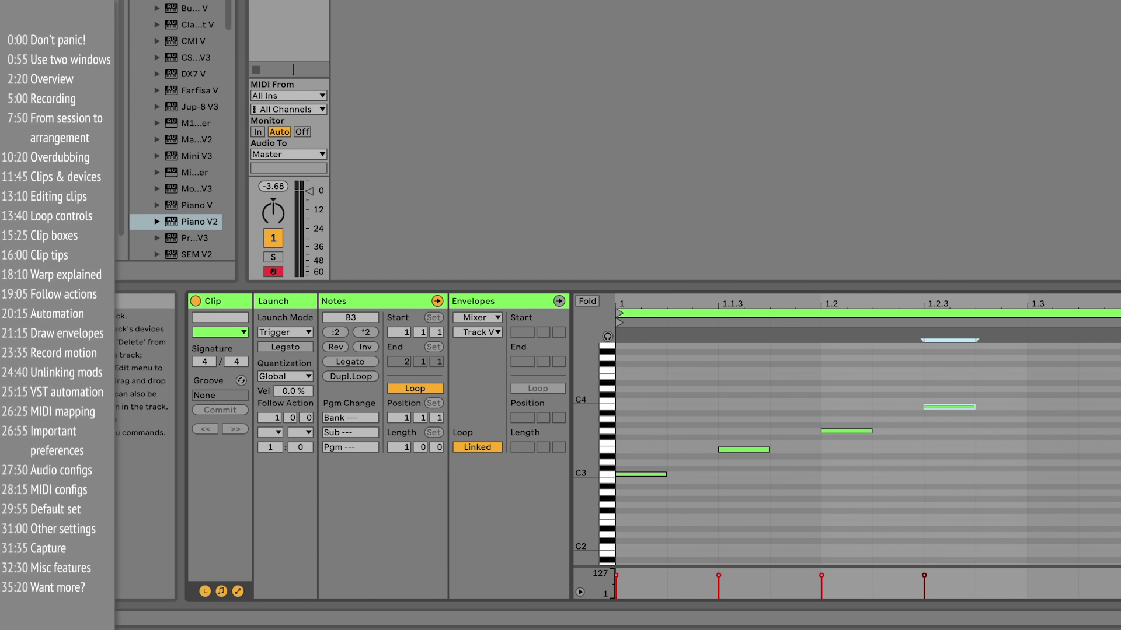
pyautogui.click(256, 1)
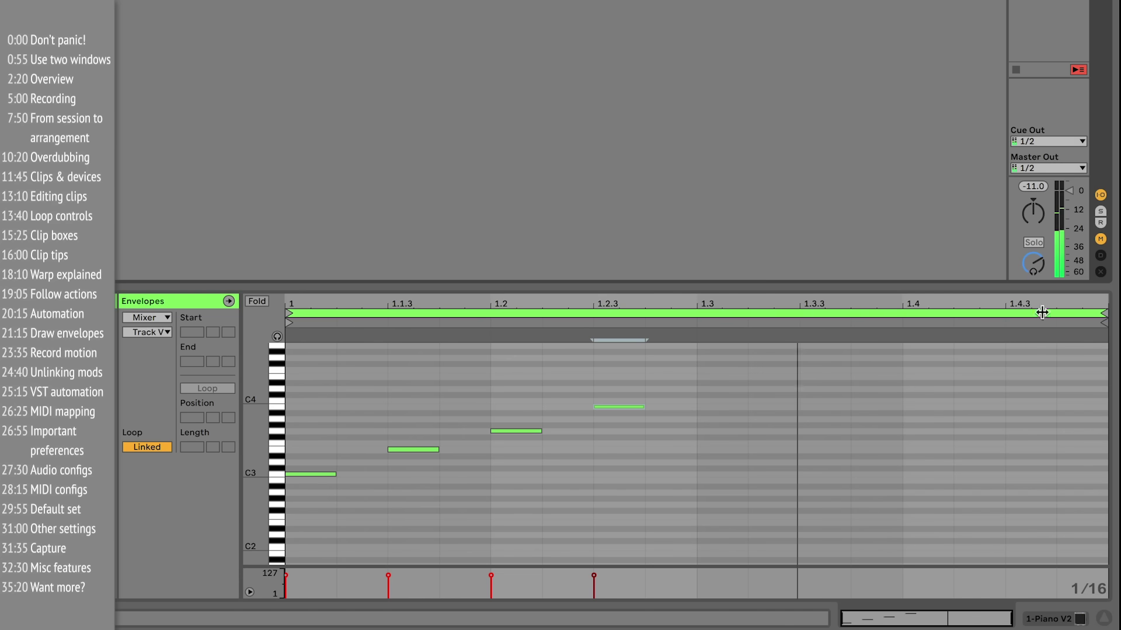
# - Adjust the playing clip's loop brace to start at 1.1.4 with a length of 0.1.2, and stop playback
pyautogui.moveTo(1099, 317)
pyautogui.mouseDown()
pyautogui.moveTo(745, 318)
pyautogui.moveTo(699, 331)
pyautogui.moveTo(491, 313)
pyautogui.mouseUp()
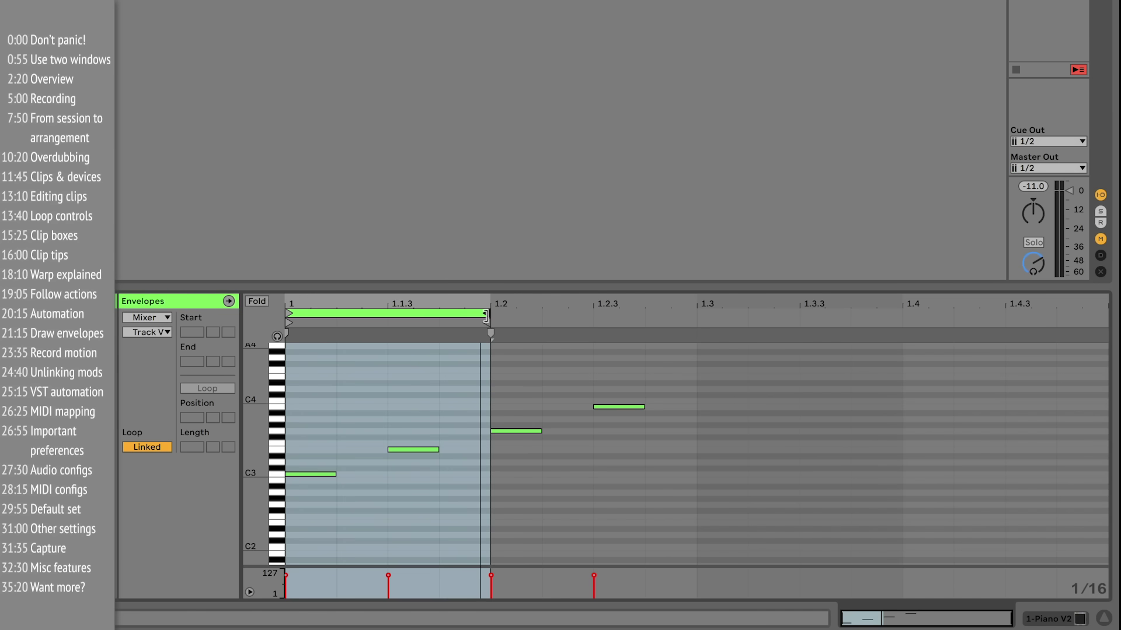
pyautogui.moveTo(485, 316)
pyautogui.mouseDown()
pyautogui.moveTo(852, 315)
pyautogui.moveTo(670, 313)
pyautogui.moveTo(952, 338)
pyautogui.moveTo(761, 339)
pyautogui.mouseUp()
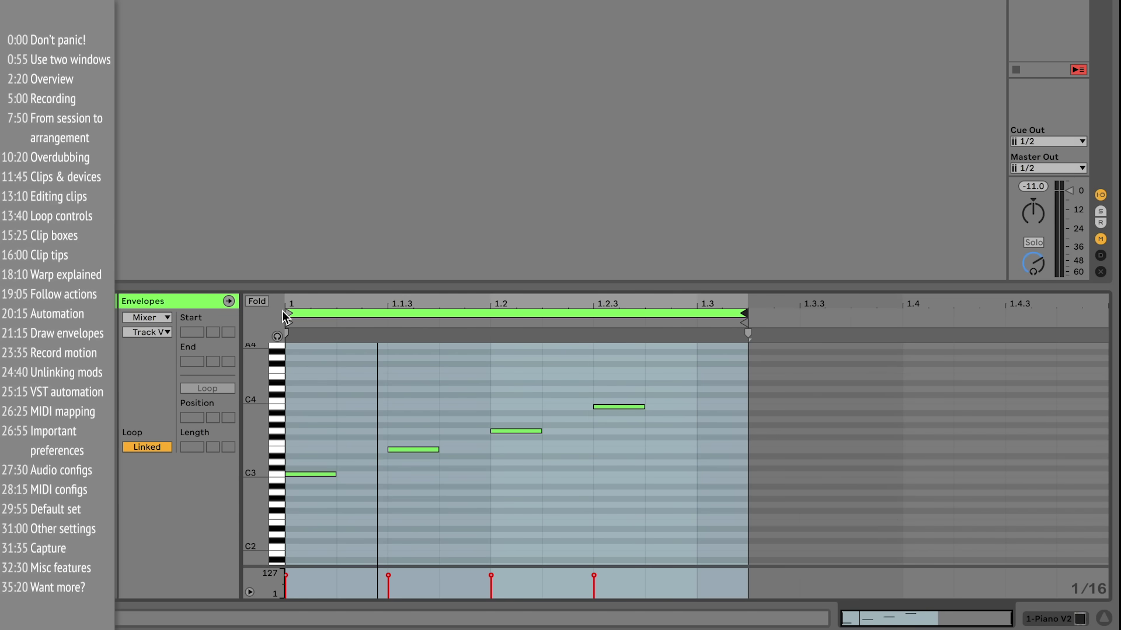
pyautogui.moveTo(291, 314)
pyautogui.mouseDown()
pyautogui.moveTo(440, 315)
pyautogui.moveTo(289, 325)
pyautogui.mouseUp()
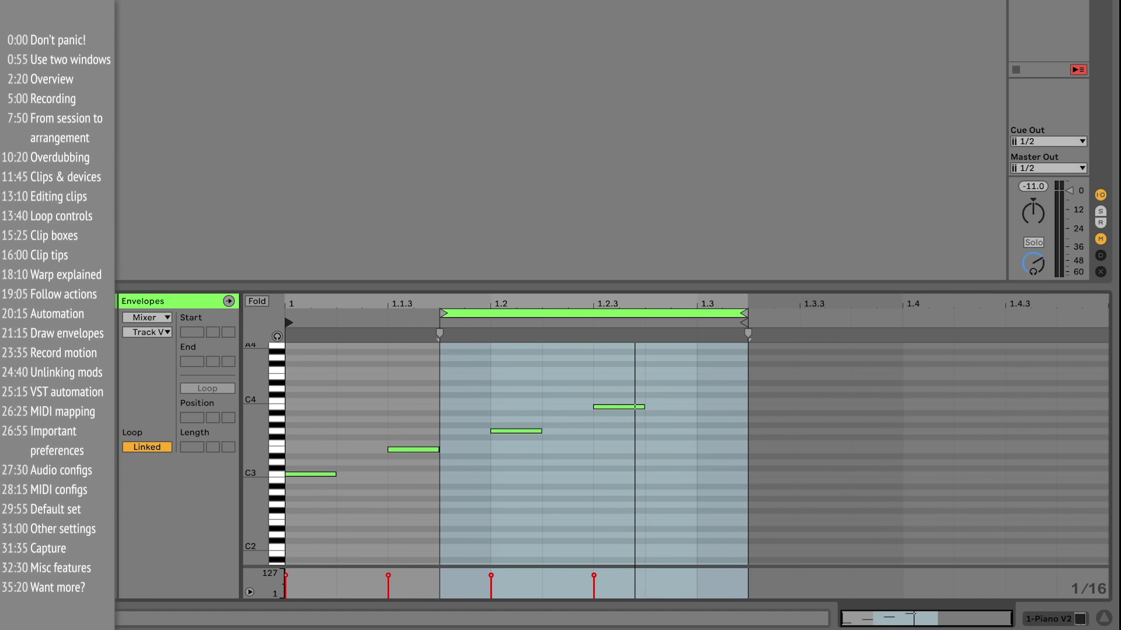
pyautogui.press('space')
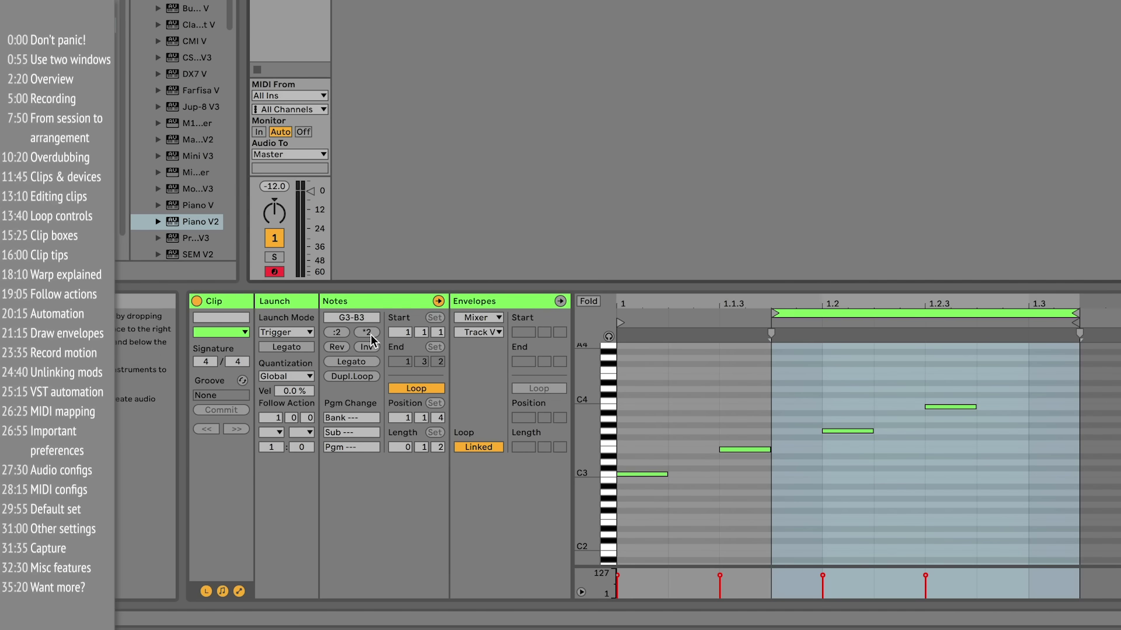
# - Turn off looping for the piano clip and play it through once
pyautogui.click(412, 387)
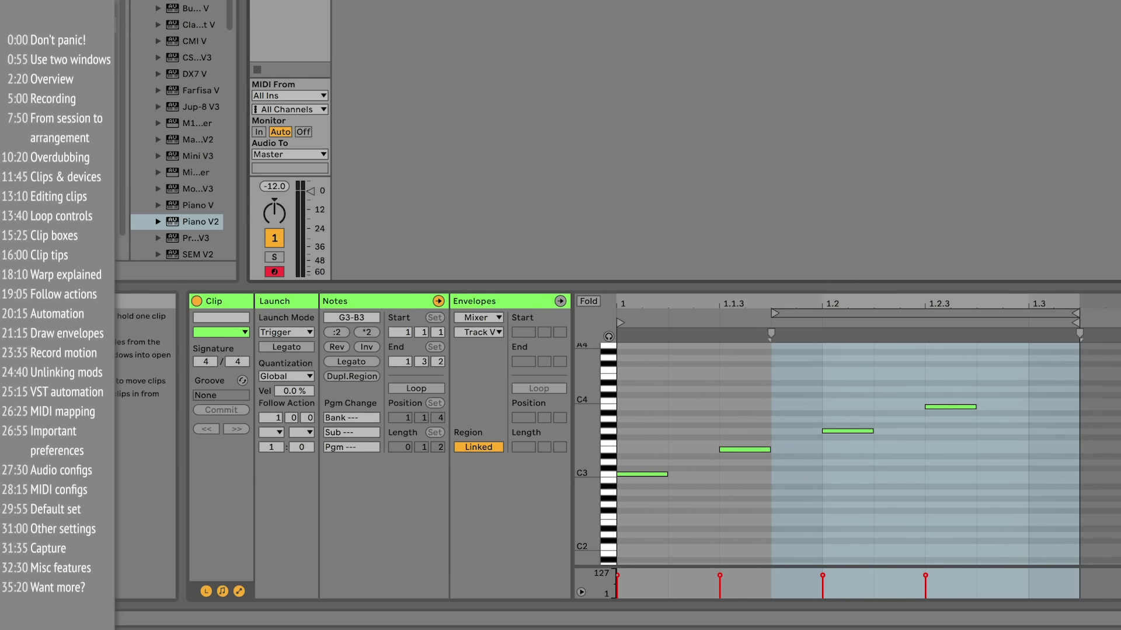
pyautogui.press('space')
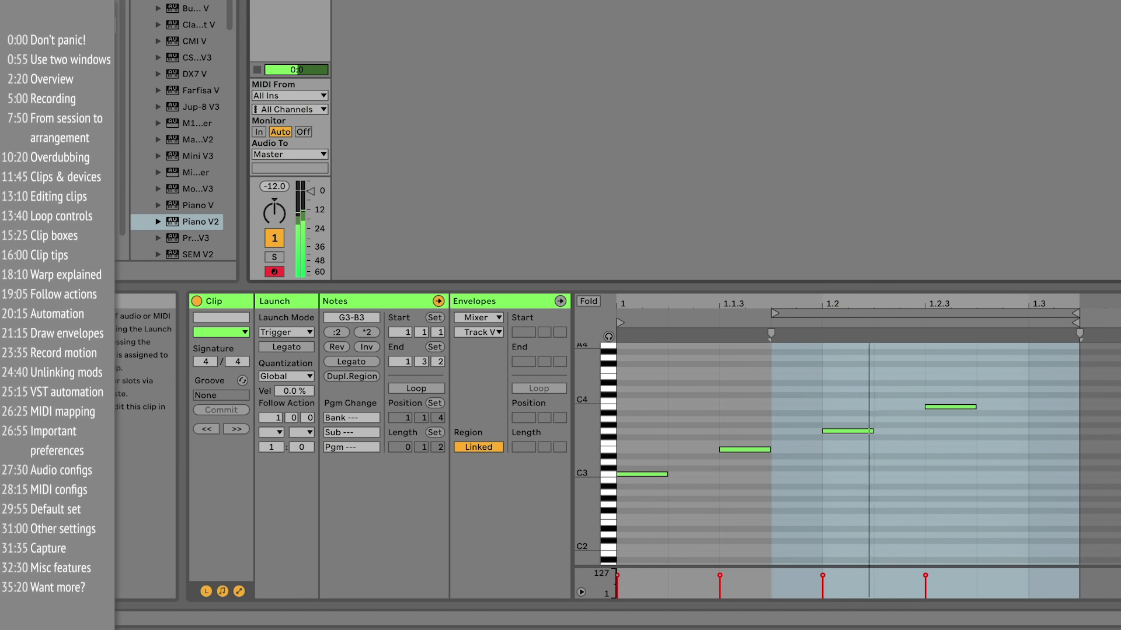
pyautogui.press('space')
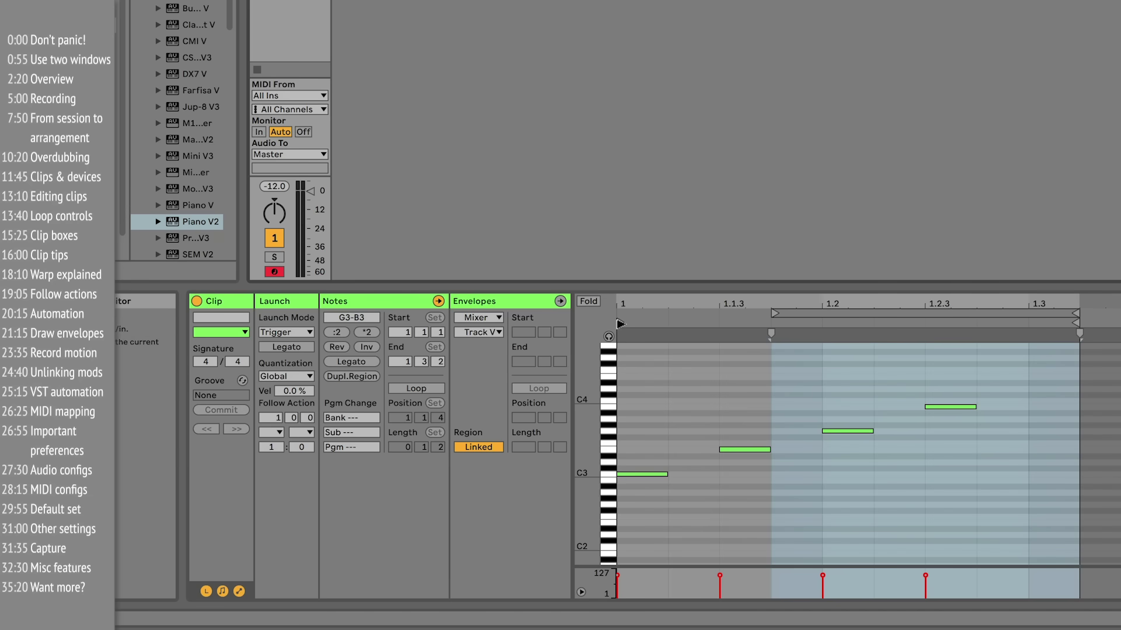
# - Set the piano clip's start marker to 1.1.3 and end marker to 1.2.2, and play the shortened clip
pyautogui.moveTo(620, 323); pyautogui.dragTo(671, 323)
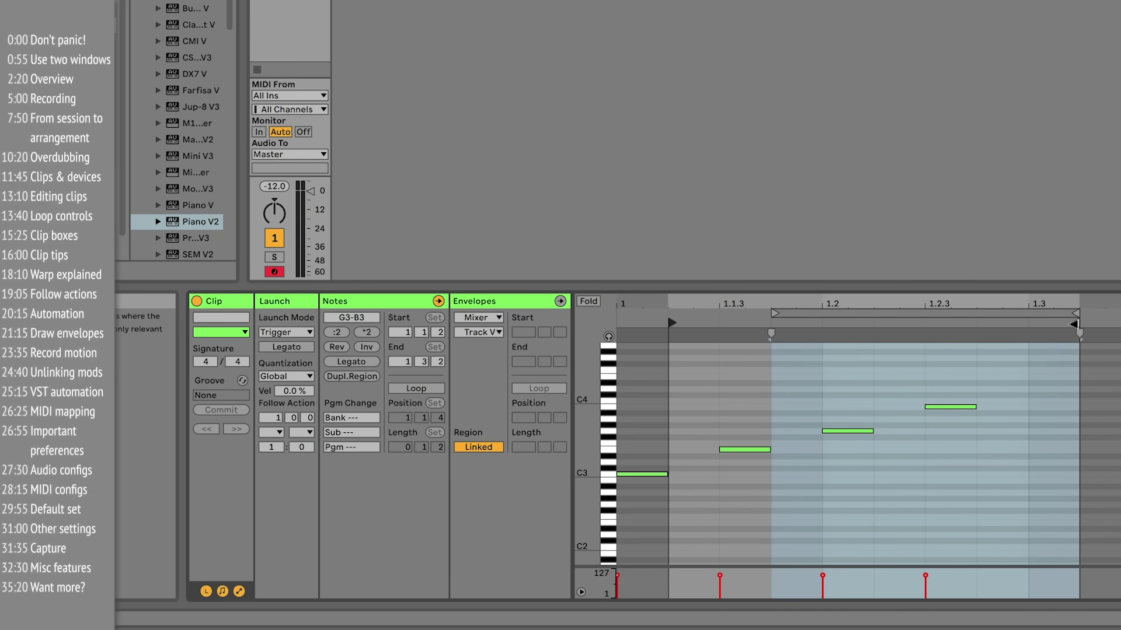
pyautogui.moveTo(1074, 325); pyautogui.dragTo(888, 343)
pyautogui.moveTo(672, 322); pyautogui.dragTo(721, 322)
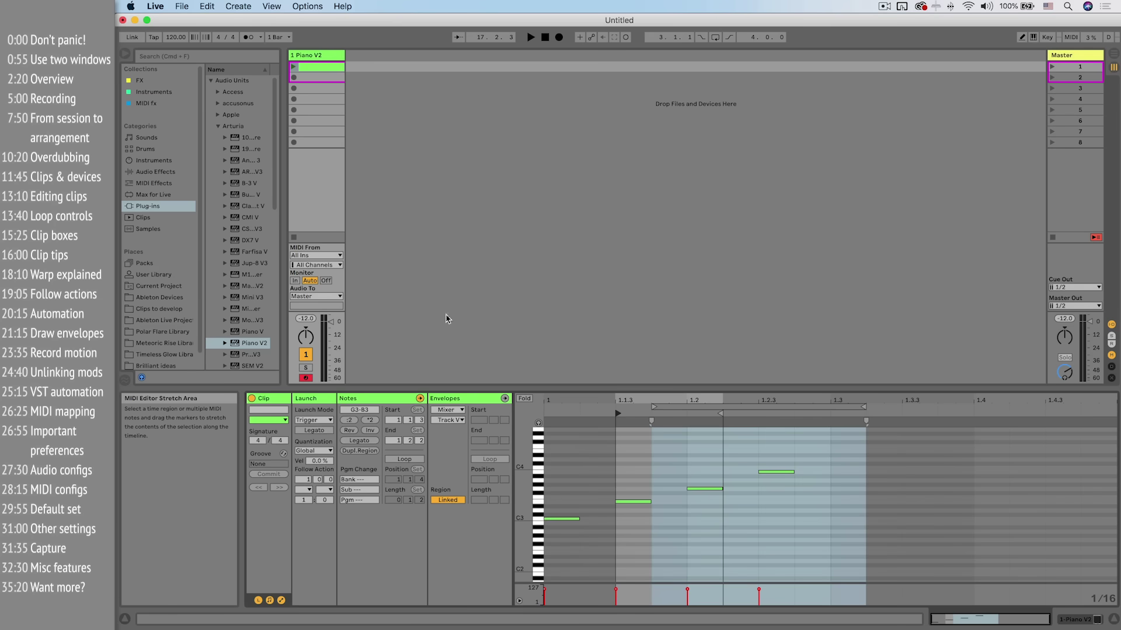
pyautogui.click(294, 67)
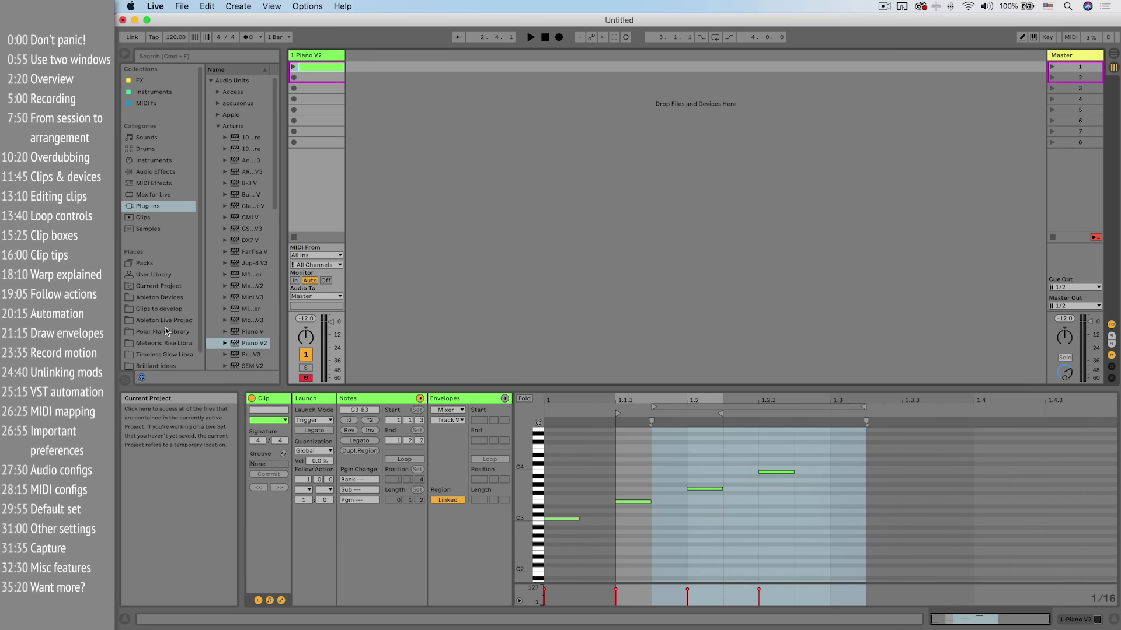
pyautogui.press('space')
# - Add the first bass loop from the Timeless Glow Library's samples to a new audio track's fourth slot and move its loop start to 1.2.3
pyautogui.click(158, 355)
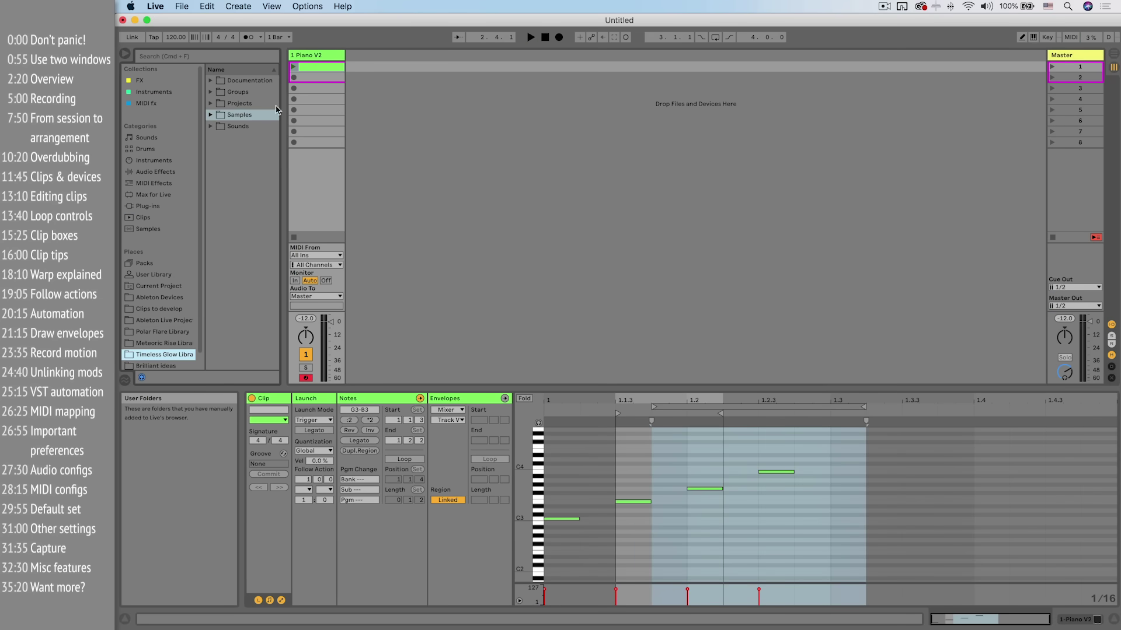
pyautogui.click(210, 116)
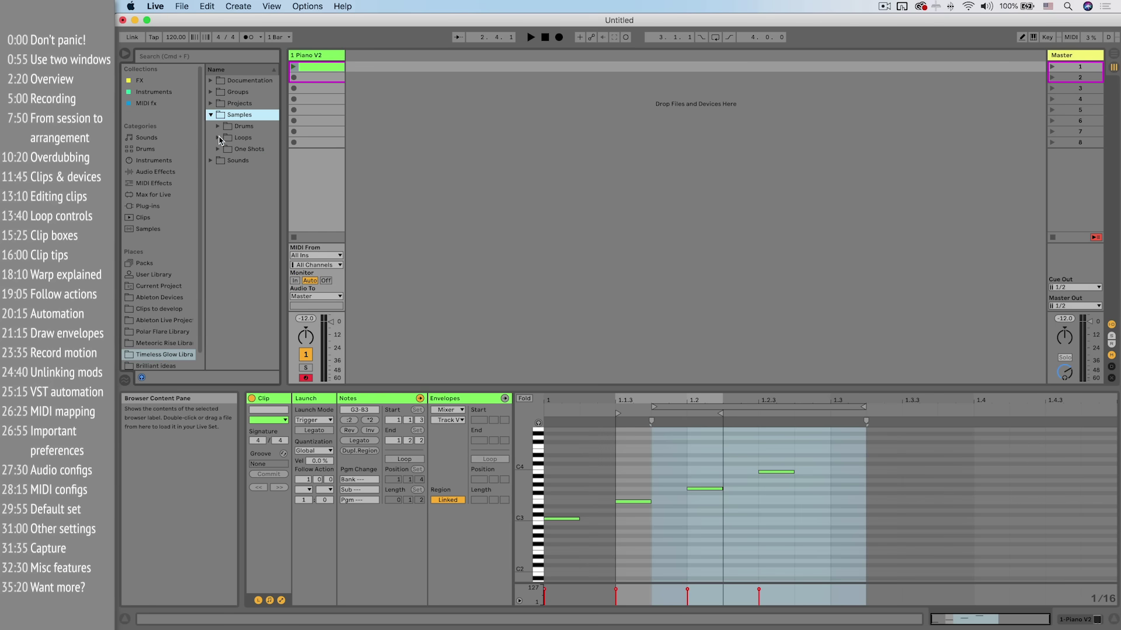
pyautogui.click(218, 138)
pyautogui.click(225, 149)
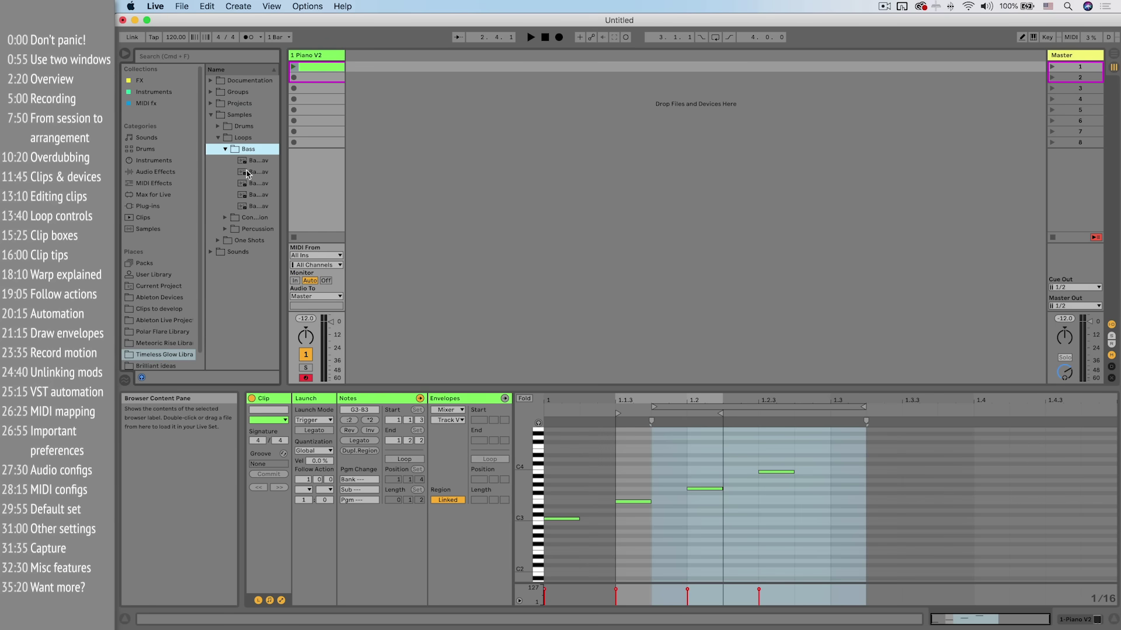
pyautogui.moveTo(248, 160); pyautogui.dragTo(373, 99)
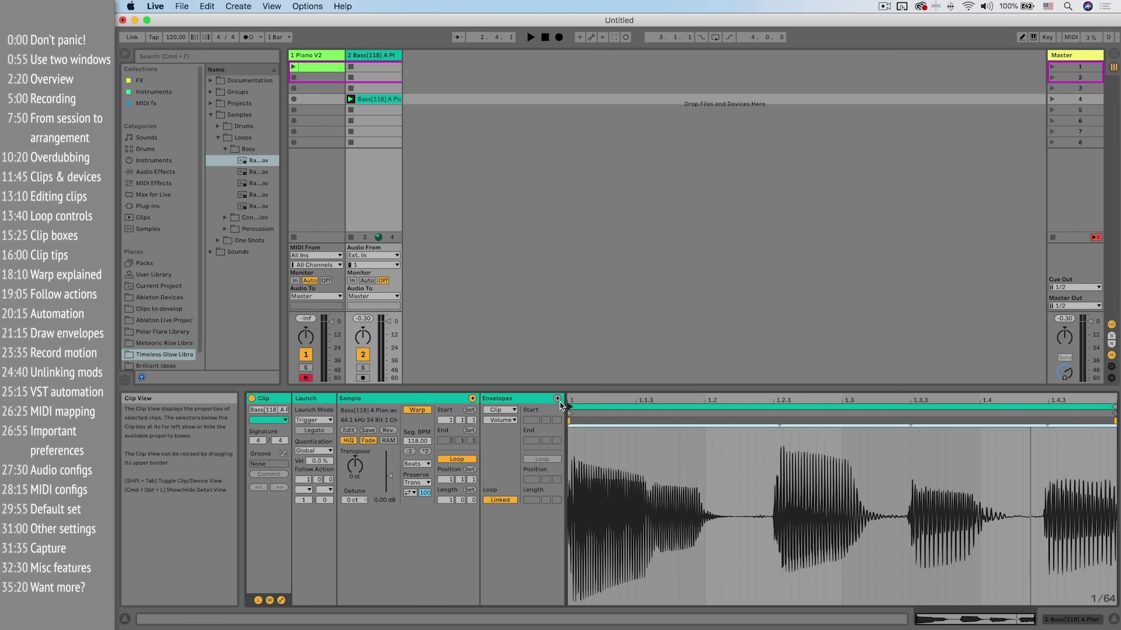
pyautogui.moveTo(569, 404)
pyautogui.mouseDown()
pyautogui.moveTo(797, 404)
pyautogui.moveTo(775, 402)
pyautogui.mouseUp()
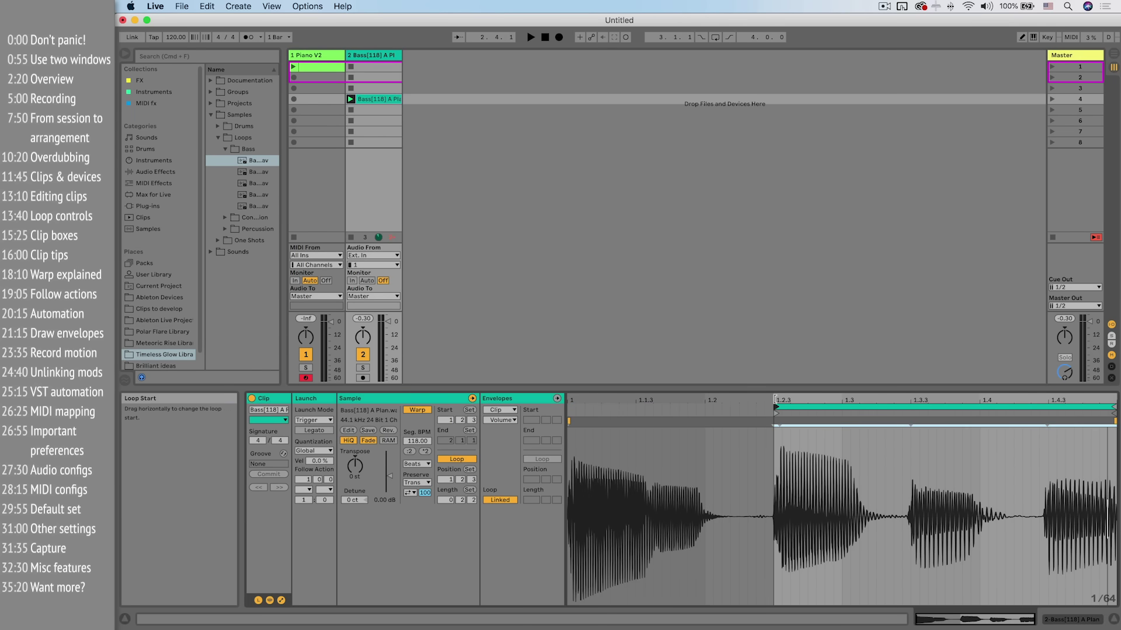
# - Play the bass clip while moving its start marker to 1.2.2 and its loop to 1.3.3 with a length of 0.1.1
pyautogui.click(351, 99)
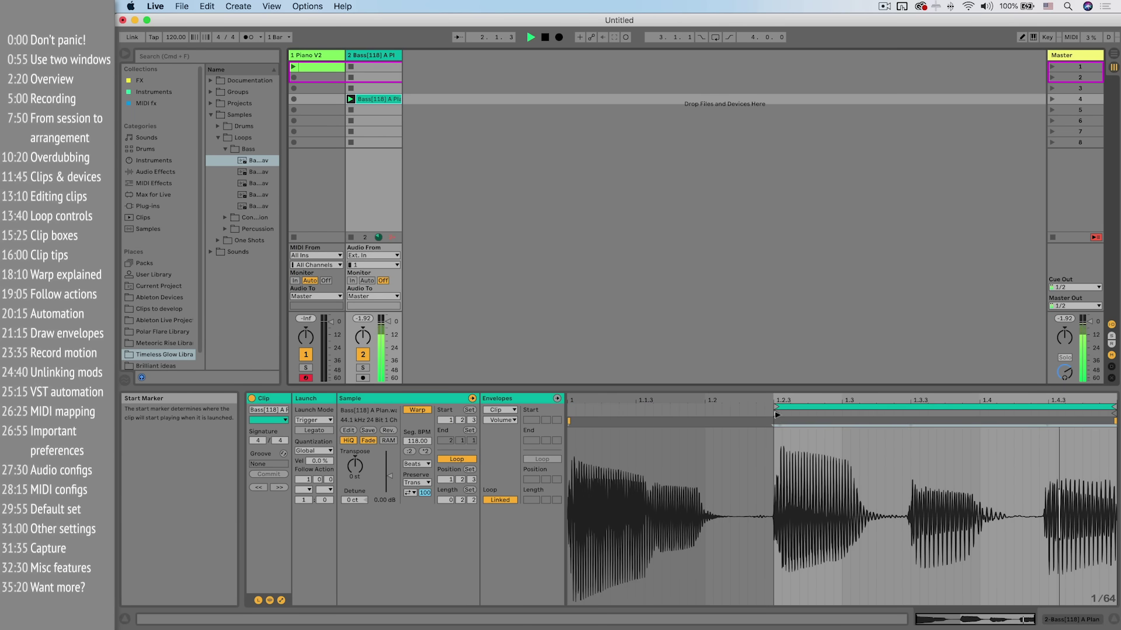
pyautogui.moveTo(774, 410)
pyautogui.mouseDown()
pyautogui.moveTo(929, 411)
pyautogui.moveTo(766, 410)
pyautogui.mouseUp()
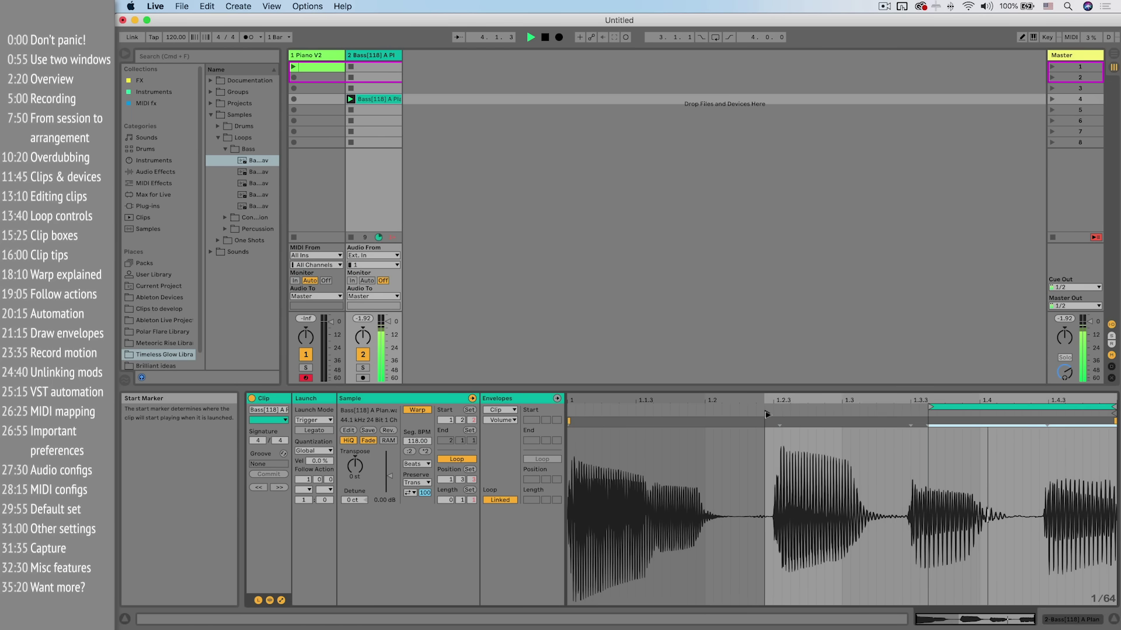
pyautogui.press('space')
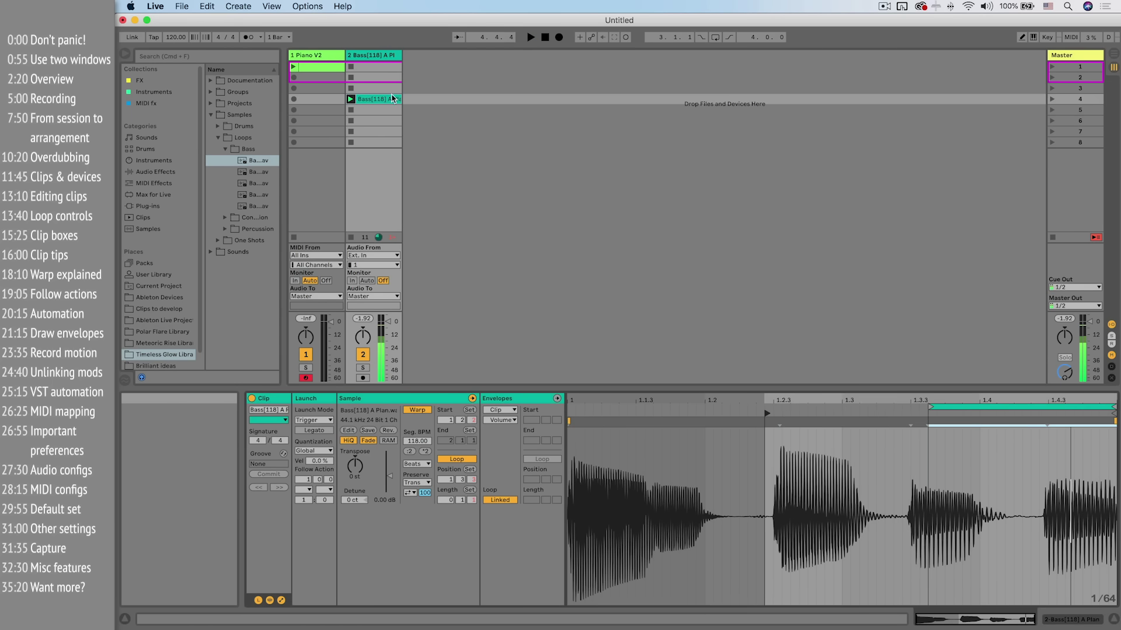
pyautogui.click(351, 100)
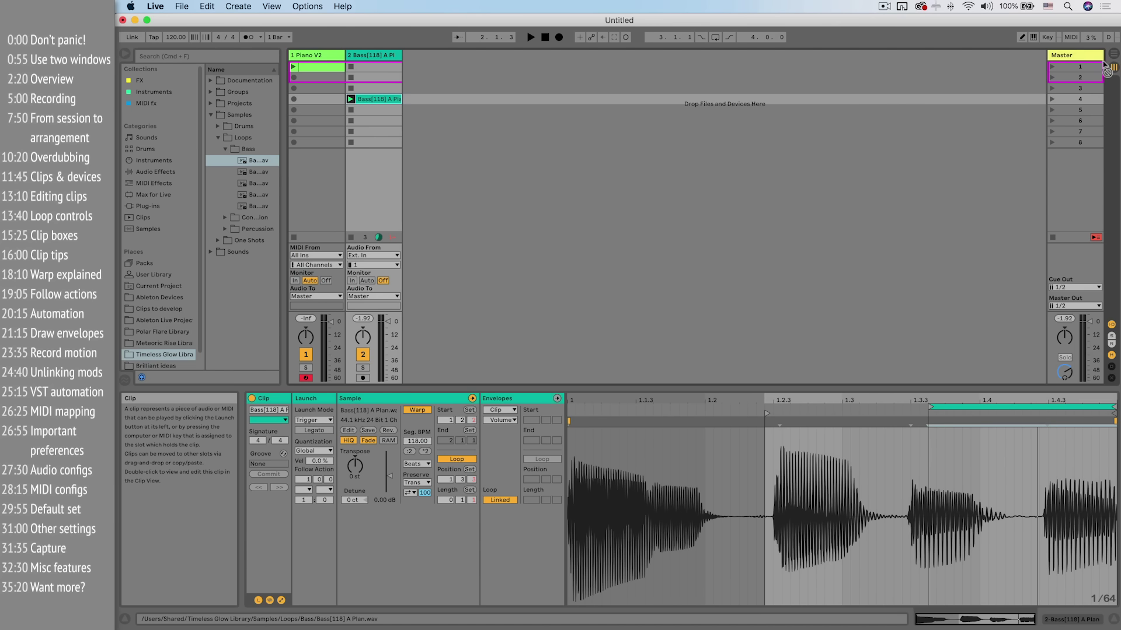
# - Copy the bass clip from Session view onto its track in Arrangement view, starting at bar 4
pyautogui.moveTo(1105, 66); pyautogui.dragTo(315, 167)
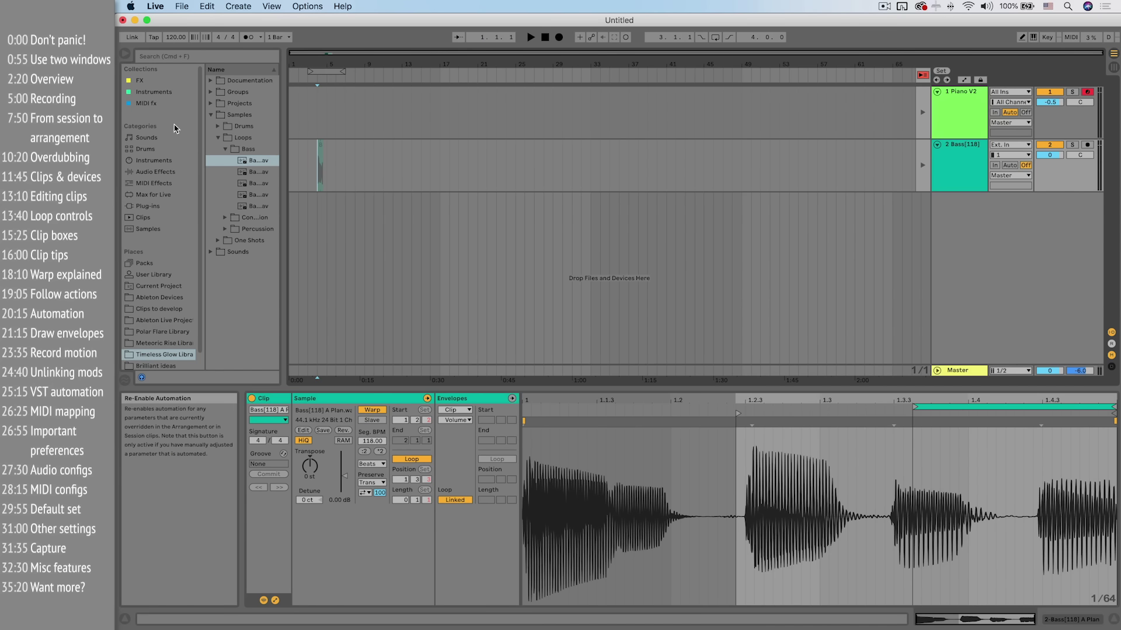
pyautogui.moveTo(328, 56); pyautogui.dragTo(328, 122)
pyautogui.hscroll(-2, 355, 105)
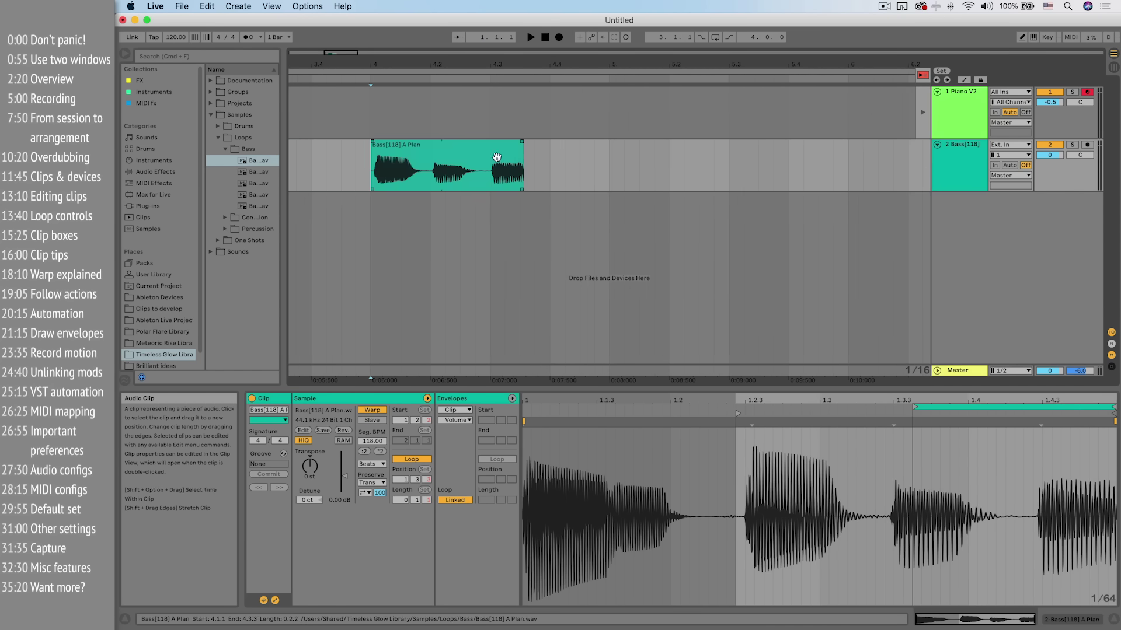
# - Extend the arranged bass clip to about bar 6 and pull its loop end back to about 1.4.2
pyautogui.moveTo(524, 152); pyautogui.dragTo(880, 180)
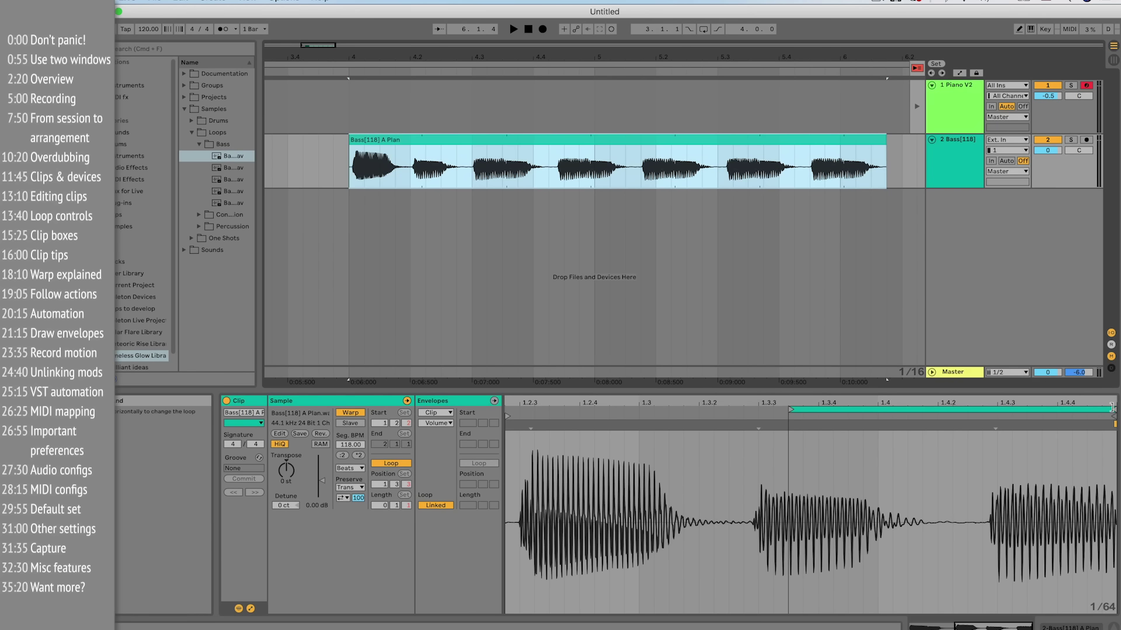
pyautogui.moveTo(1111, 407); pyautogui.dragTo(948, 423)
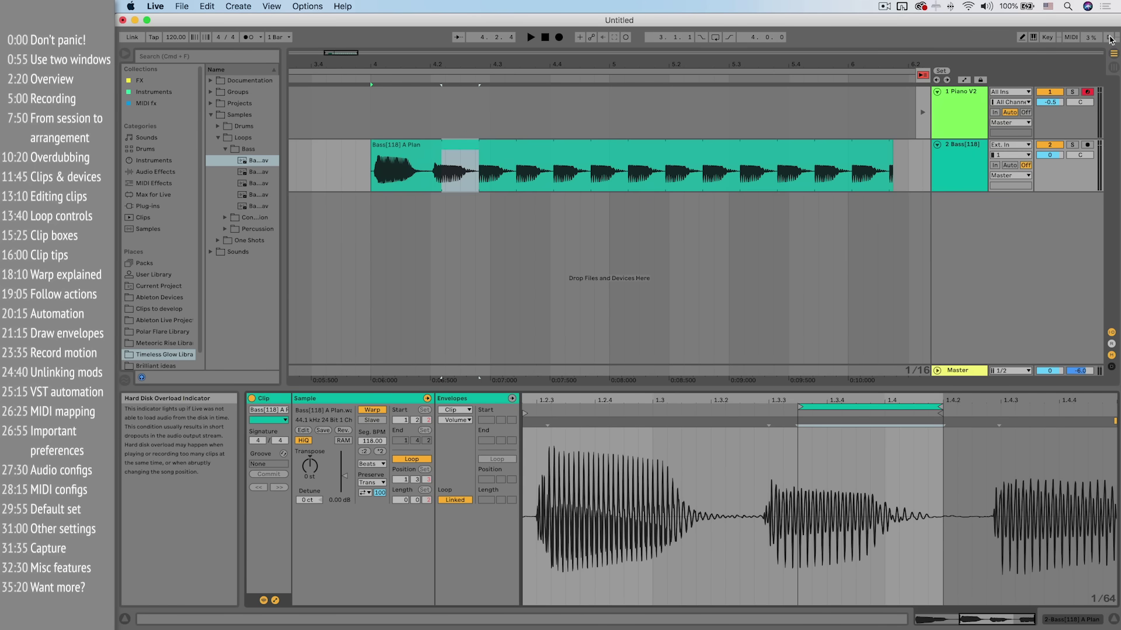
# - Return to Session view, open the piano clip and show only the Notes box beside the Clip box
pyautogui.click(1113, 69)
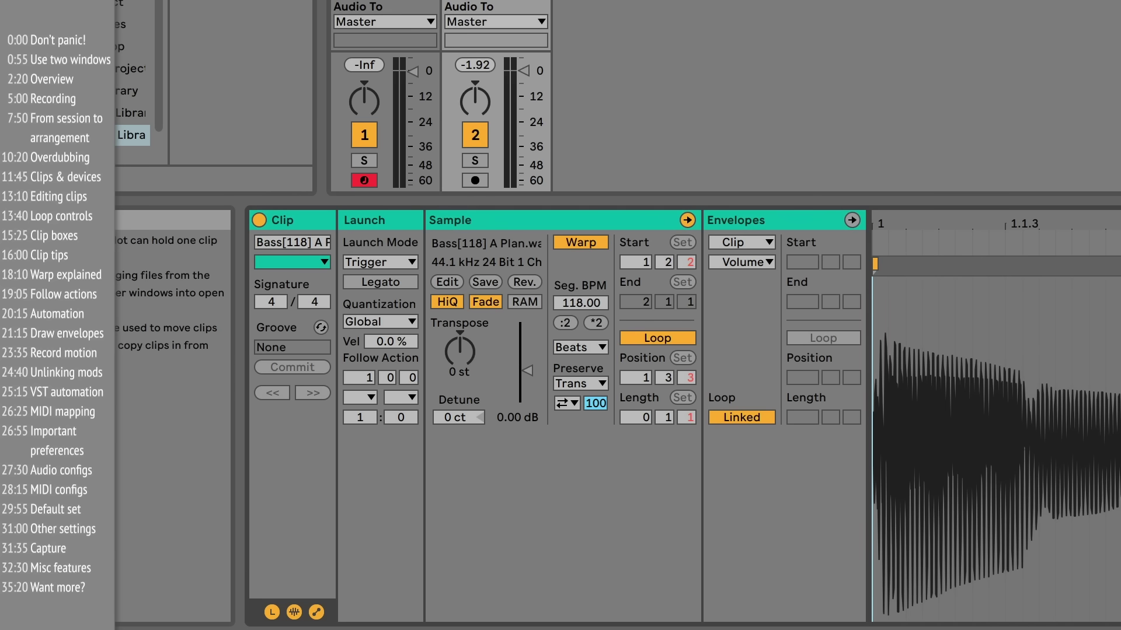
pyautogui.click(476, 44)
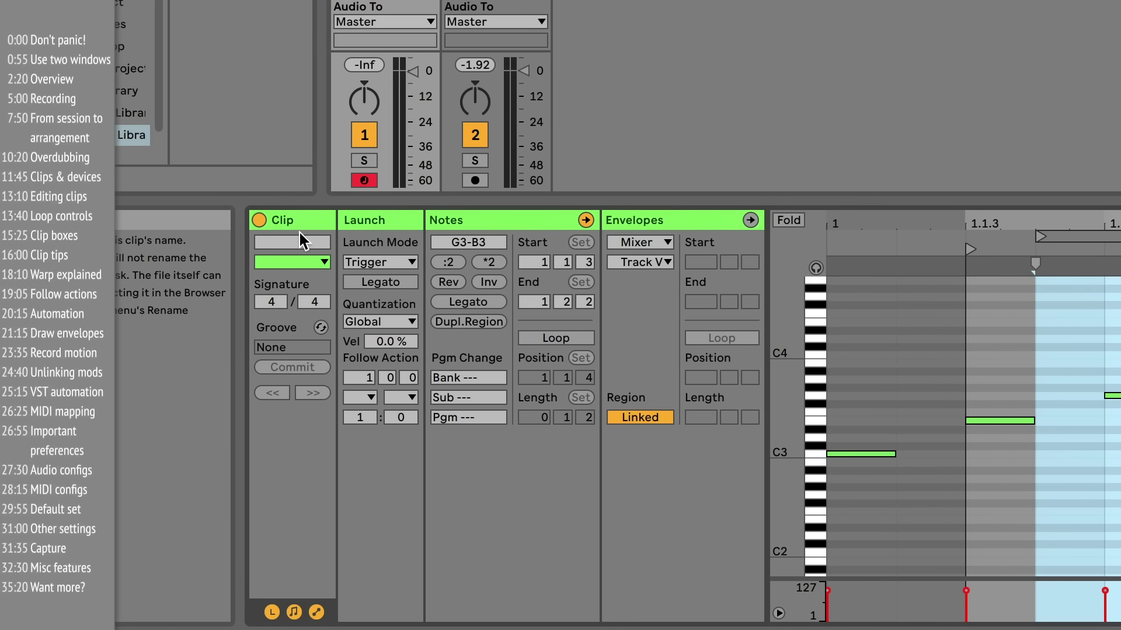
pyautogui.click(316, 612)
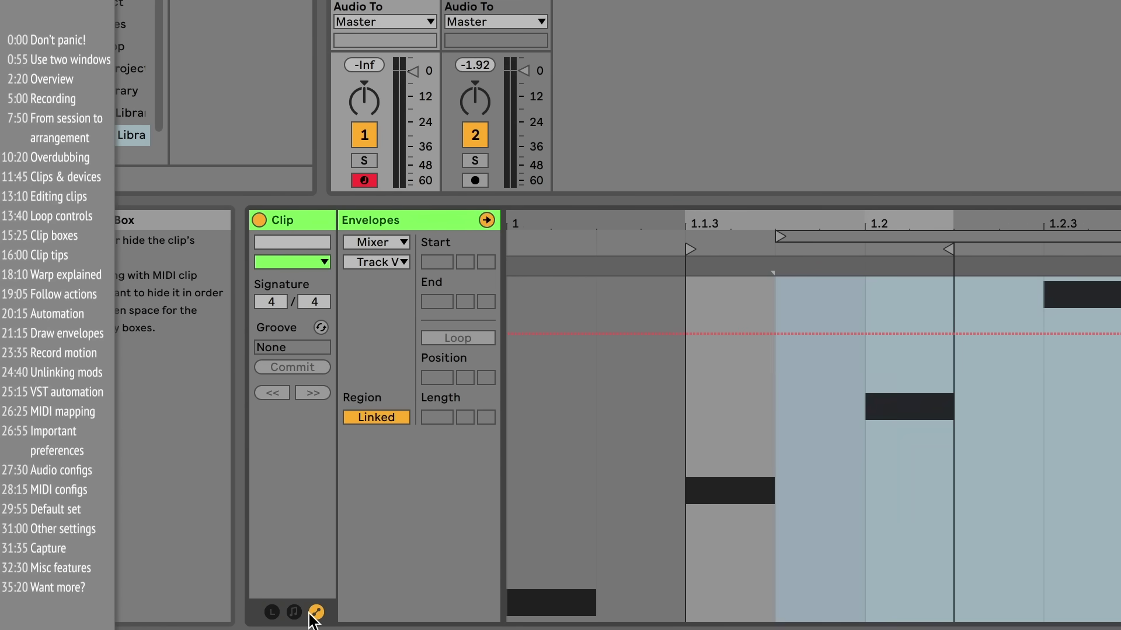
pyautogui.click(316, 613)
pyautogui.click(295, 613)
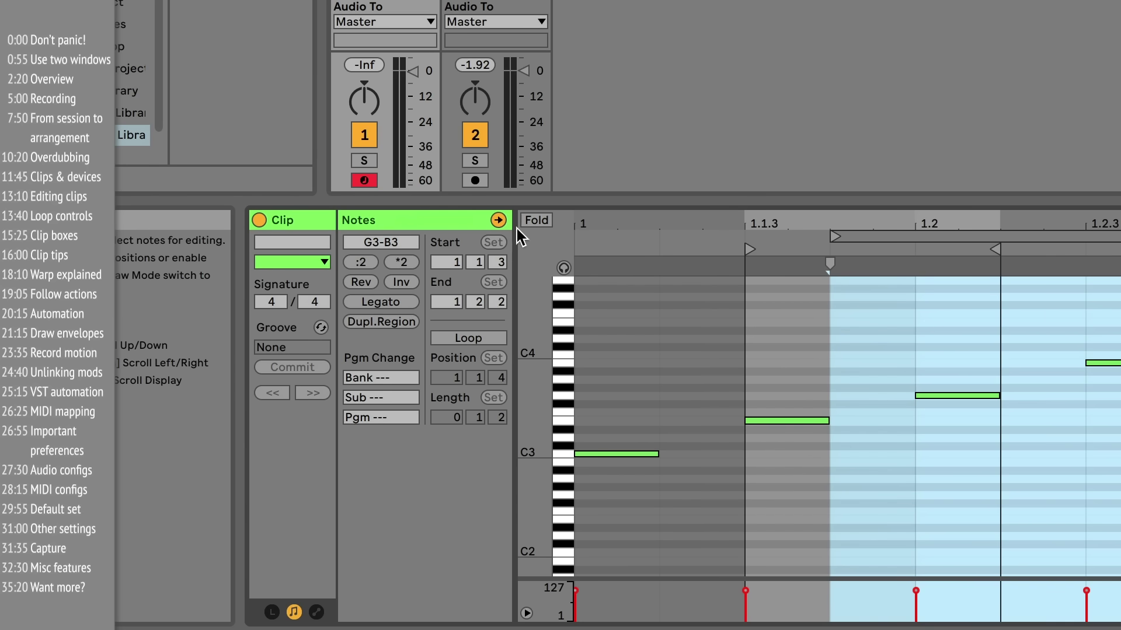
# - Hide the piano clip's Notes box and enlarge the clip view vertically
pyautogui.click(498, 220)
pyautogui.click(498, 220)
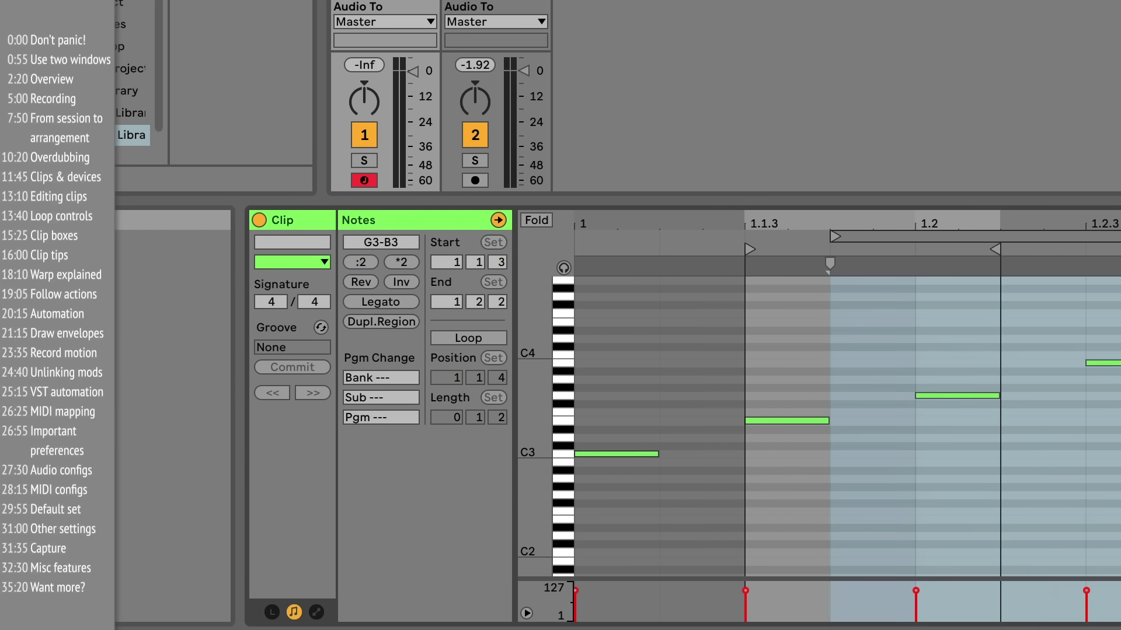
pyautogui.click(293, 612)
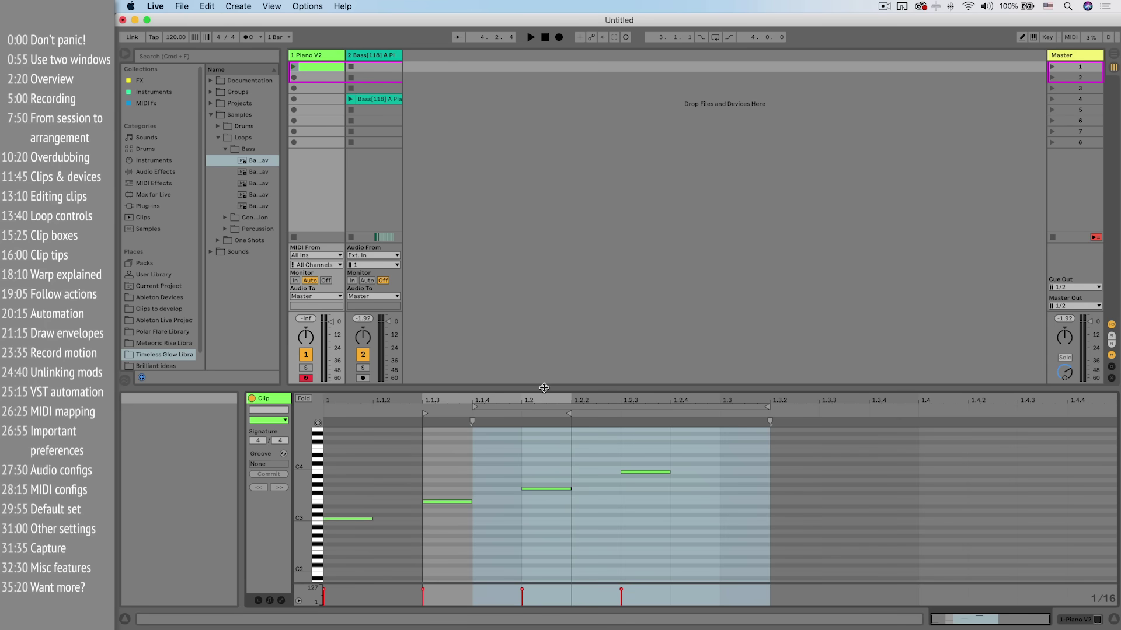
pyautogui.moveTo(544, 387); pyautogui.dragTo(511, 349)
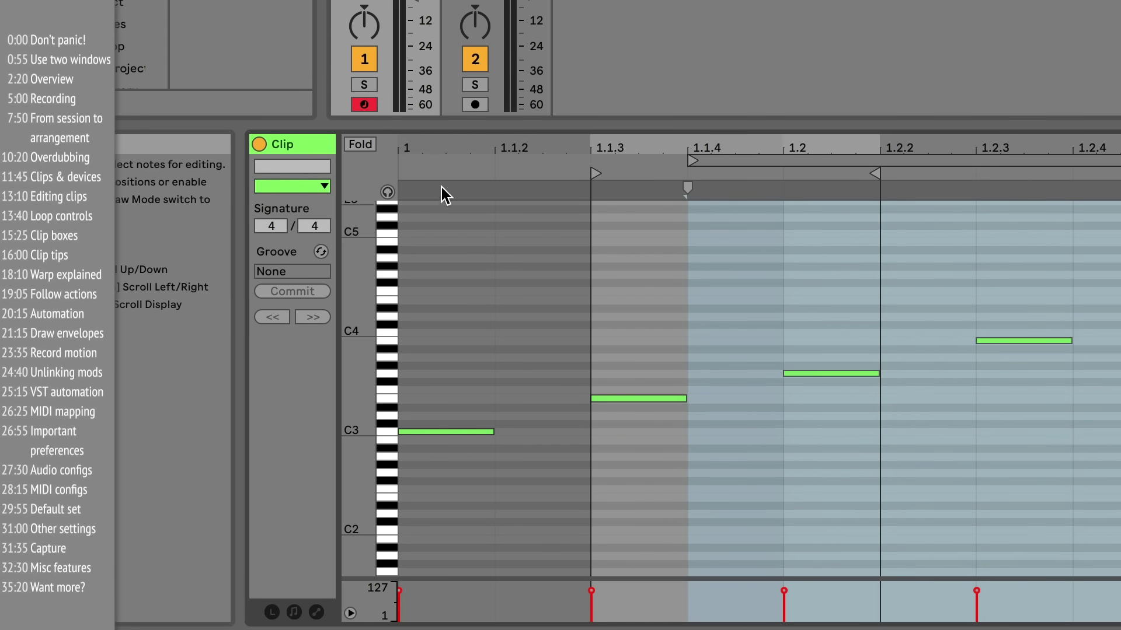
# - Fold the note editor to only the rows that contain notes, and unfold it again
pyautogui.click(358, 145)
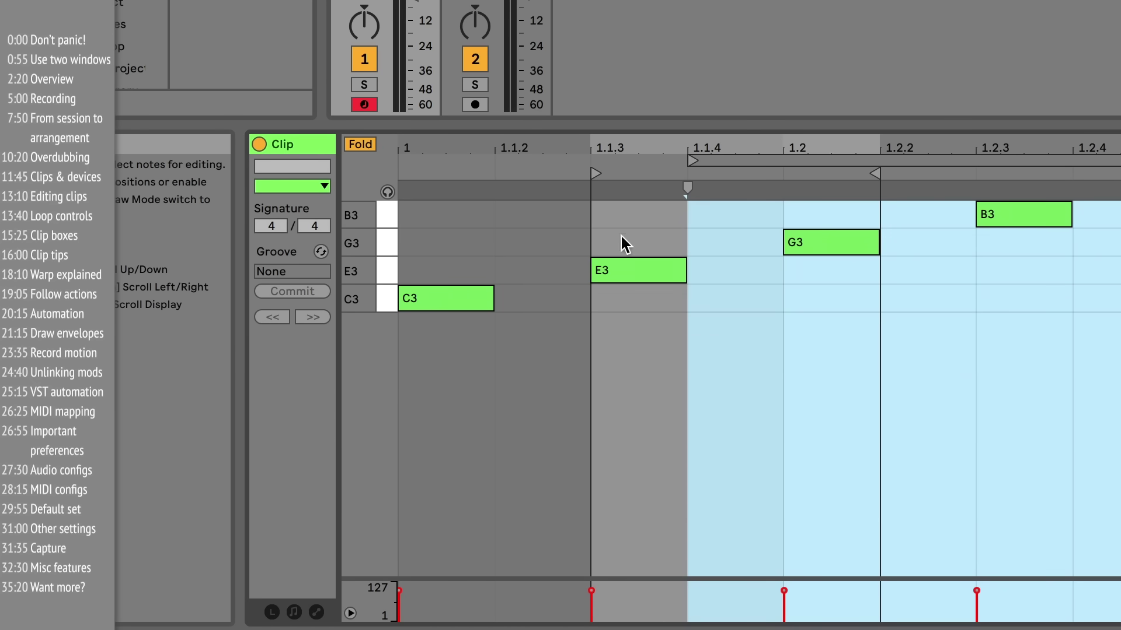
pyautogui.click(366, 149)
pyautogui.click(529, 359)
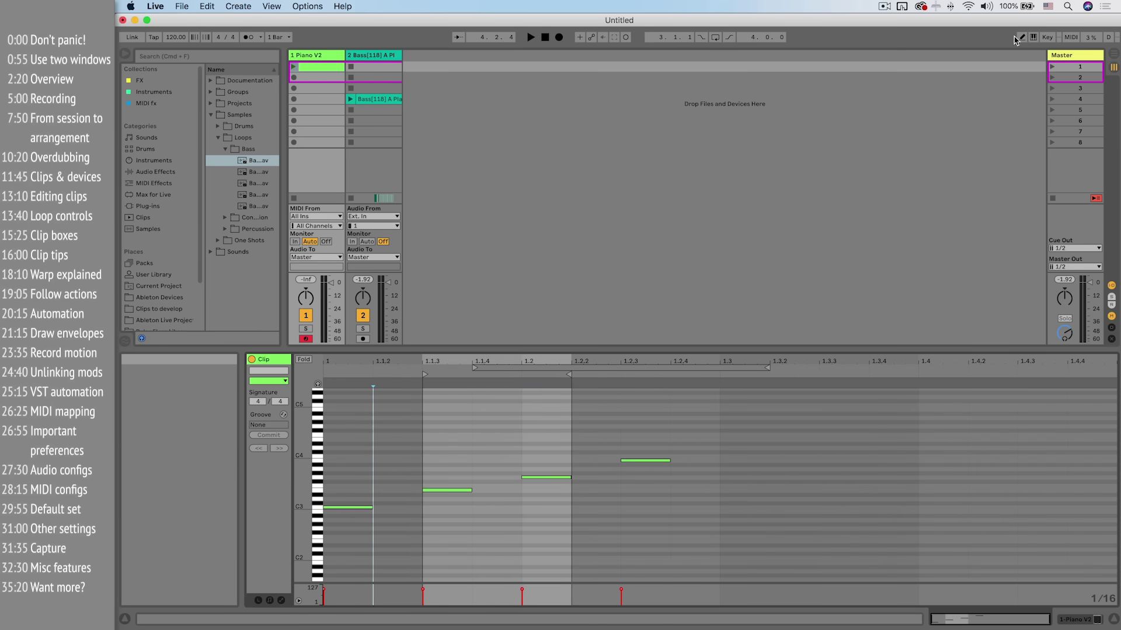
# - Turn on Draw mode, draw a few test notes in the piano clip, and undo them
pyautogui.click(1020, 38)
pyautogui.click(393, 482)
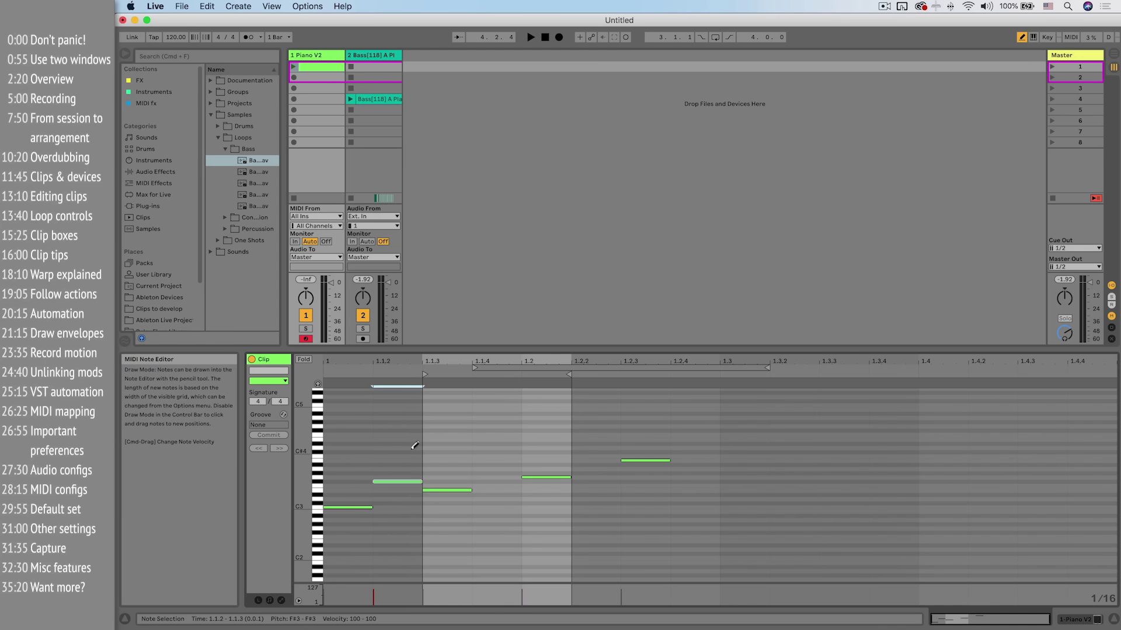
pyautogui.moveTo(414, 446); pyautogui.dragTo(504, 434)
pyautogui.click(569, 495)
pyautogui.press('super+z')
pyautogui.press('super+z')
pyautogui.press('super+z')
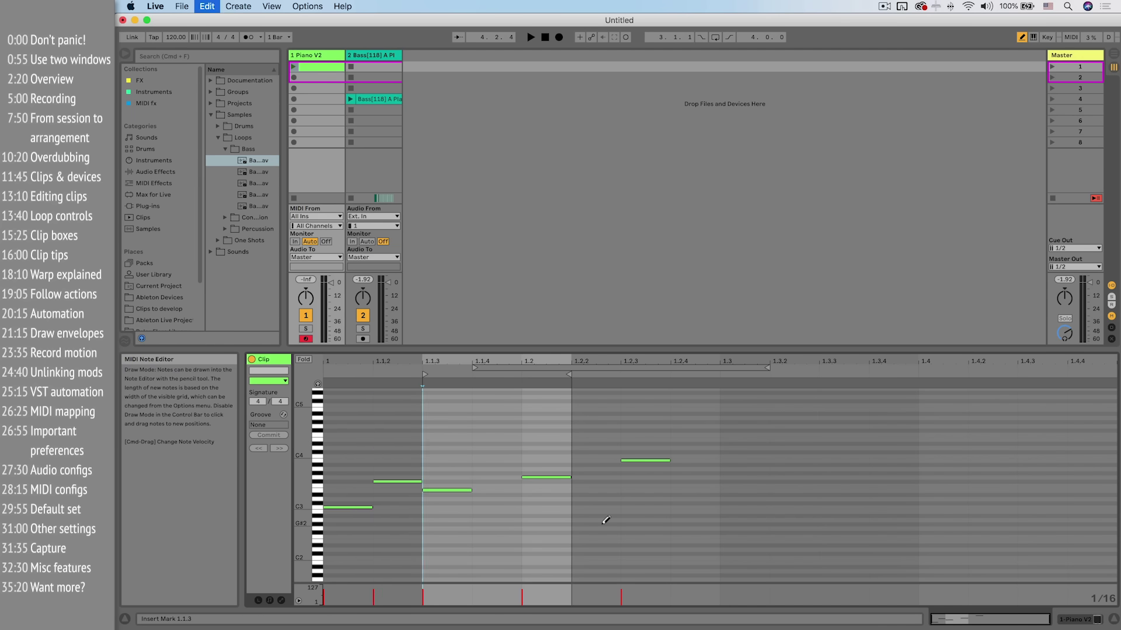
pyautogui.press('super+z')
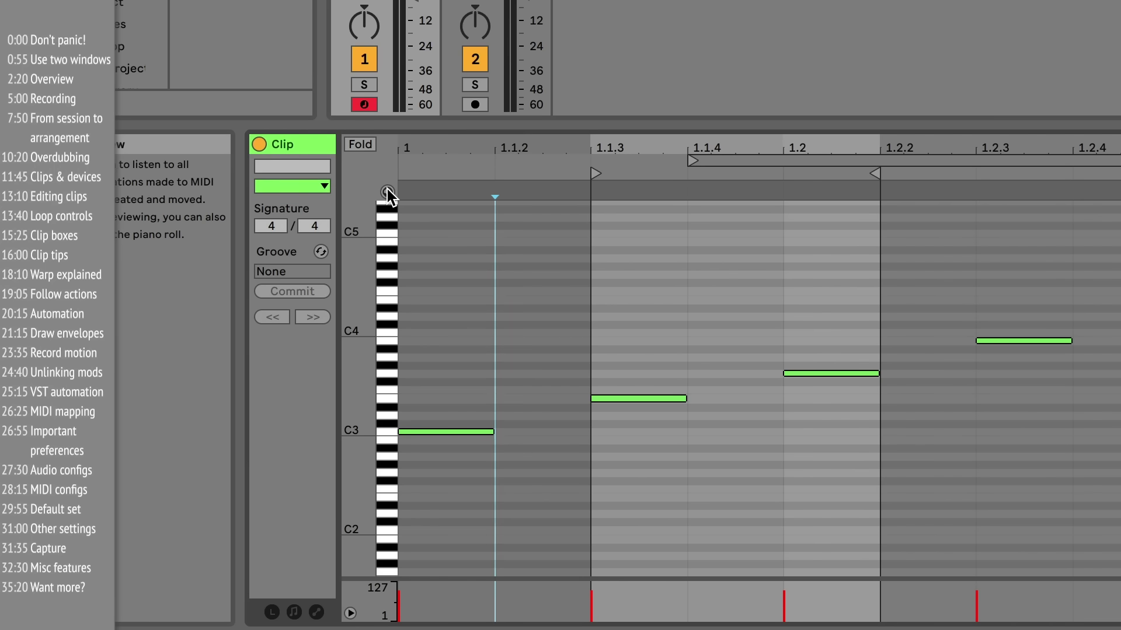
# - Enable the note editor preview and draw six more notes between 1.1.2 and 1.2.2, ranging from about G#3 to F4
pyautogui.click(387, 192)
pyautogui.click(519, 365)
pyautogui.click(525, 316)
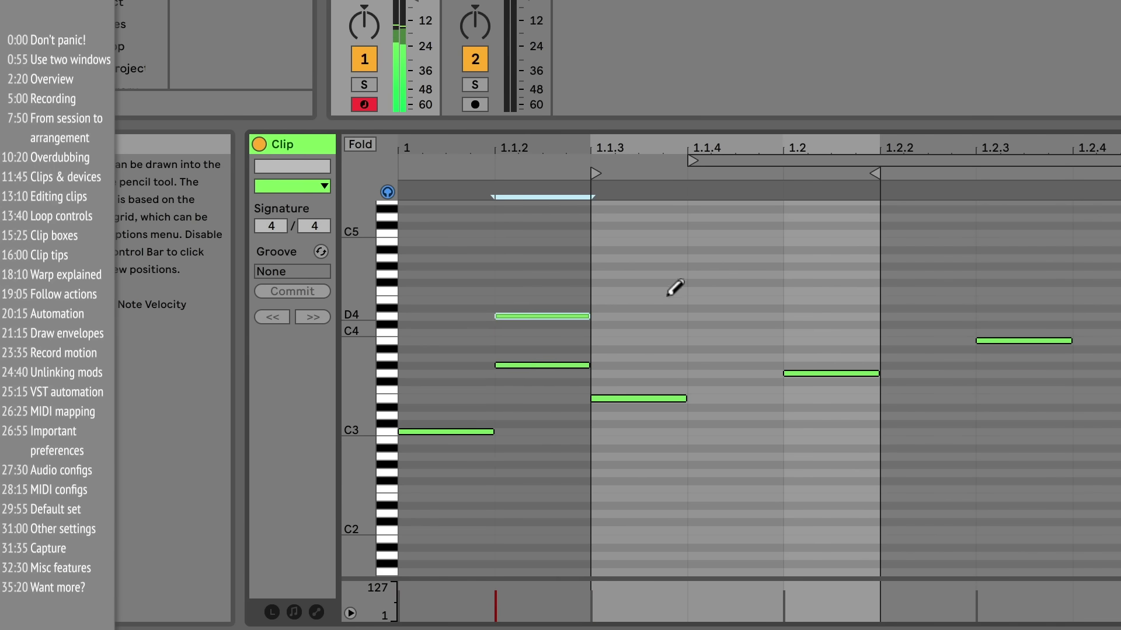
pyautogui.moveTo(668, 292); pyautogui.dragTo(759, 292)
pyautogui.click(759, 331)
pyautogui.click(867, 324)
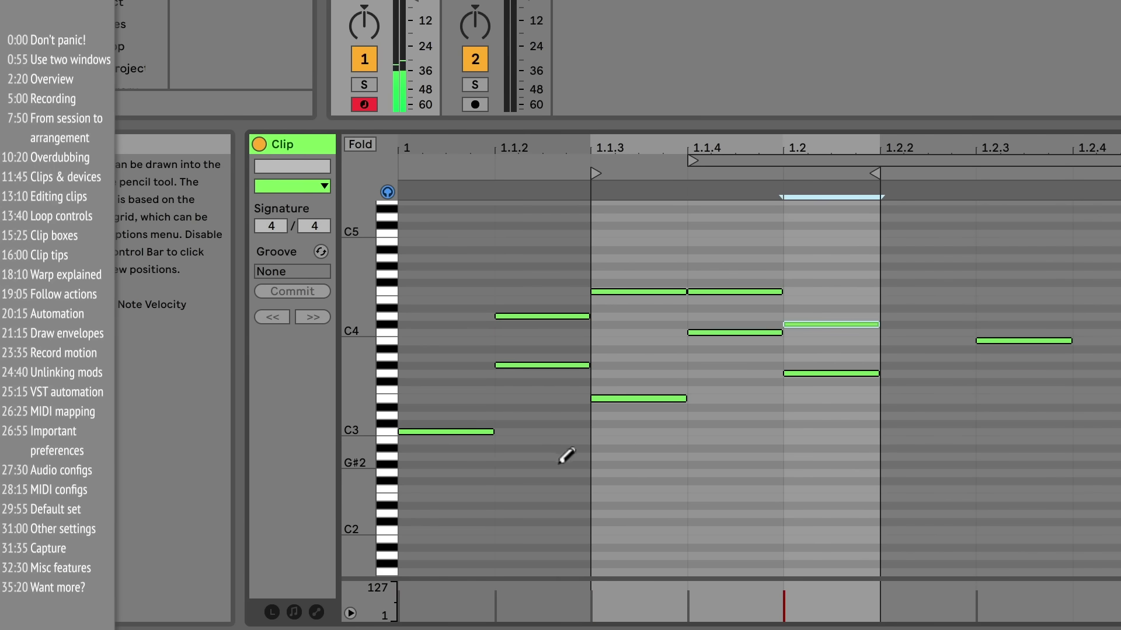
# - Turn off Draw mode, move the first note to A#2 at 1.1.2, and lower the notes at 1.1.2 and 1.1.3 by four semitones
pyautogui.press('b')
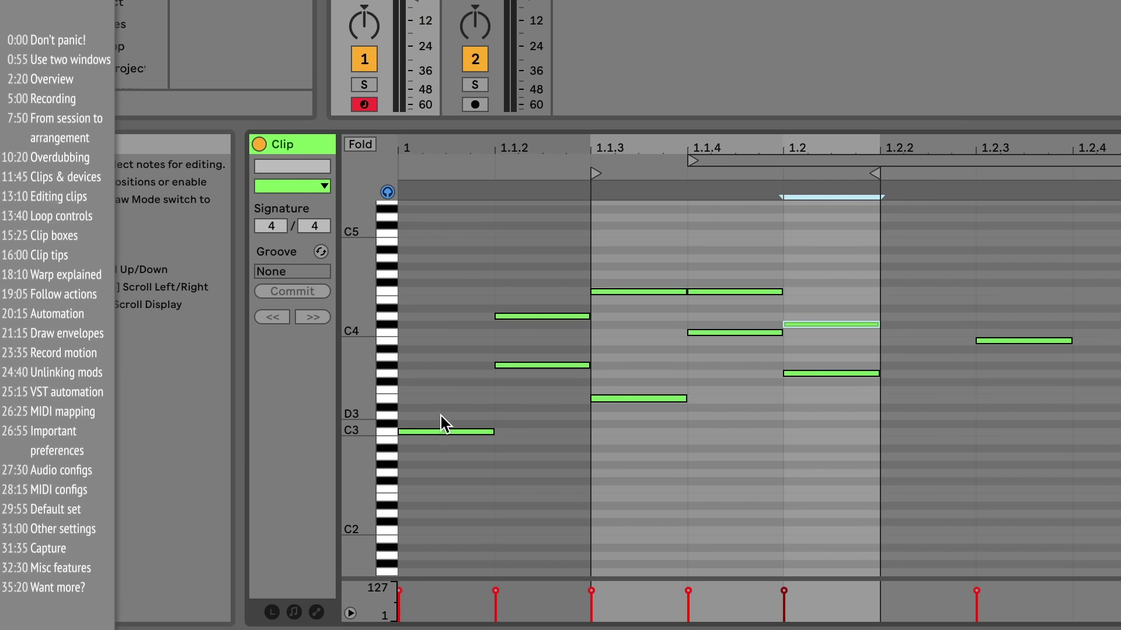
pyautogui.moveTo(444, 431); pyautogui.dragTo(537, 445)
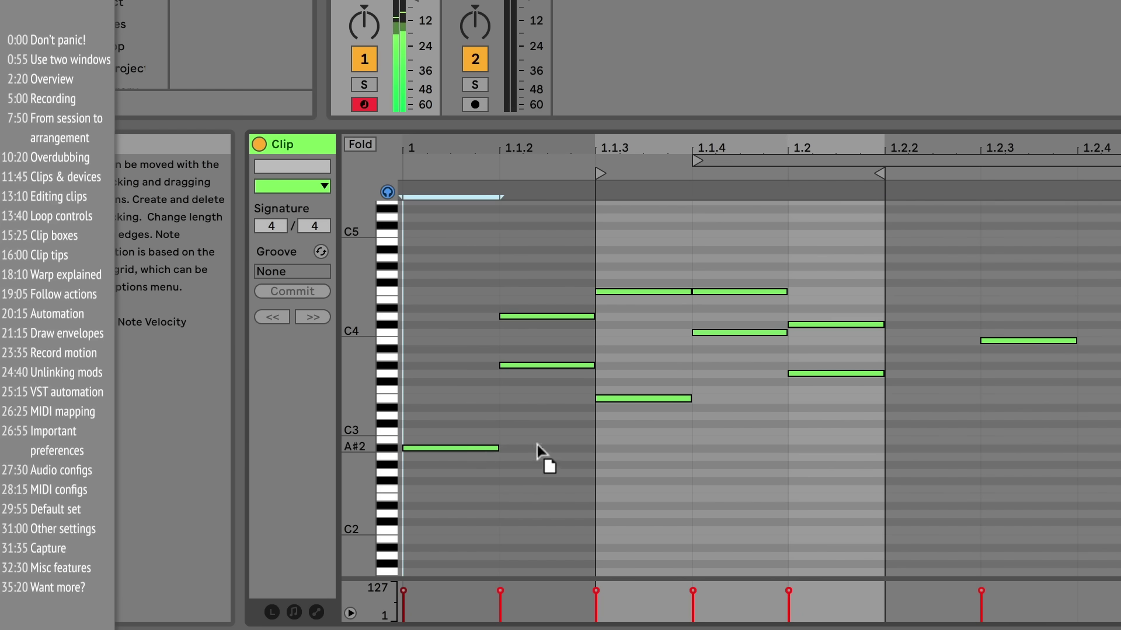
pyautogui.moveTo(615, 480); pyautogui.dragTo(442, 267)
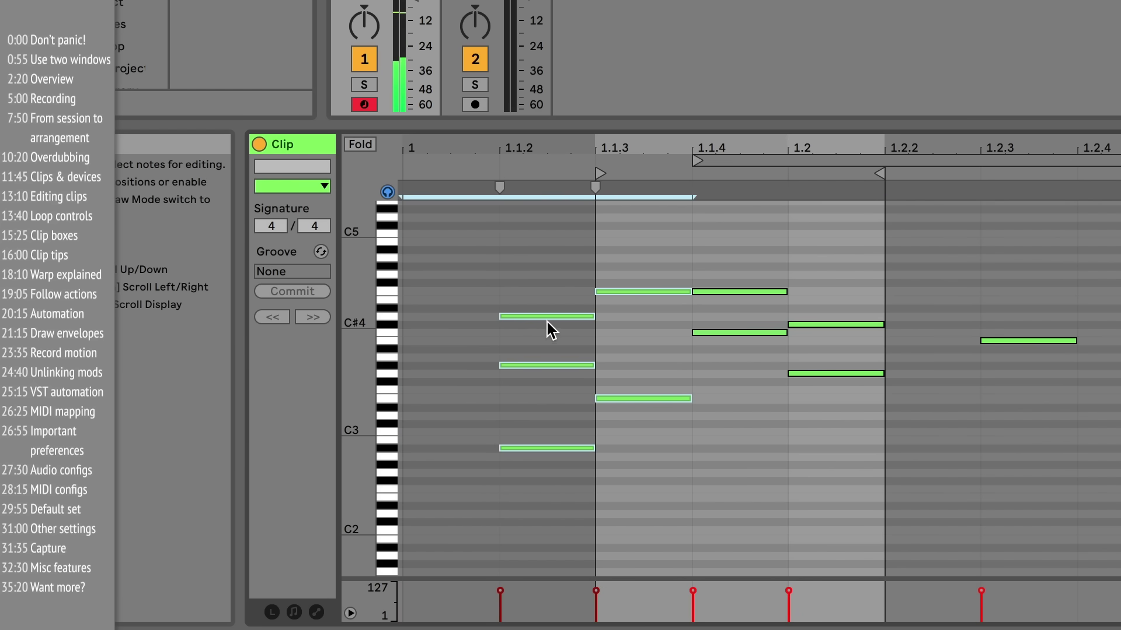
pyautogui.moveTo(547, 320); pyautogui.dragTo(533, 392)
pyautogui.moveTo(453, 260); pyautogui.dragTo(660, 467)
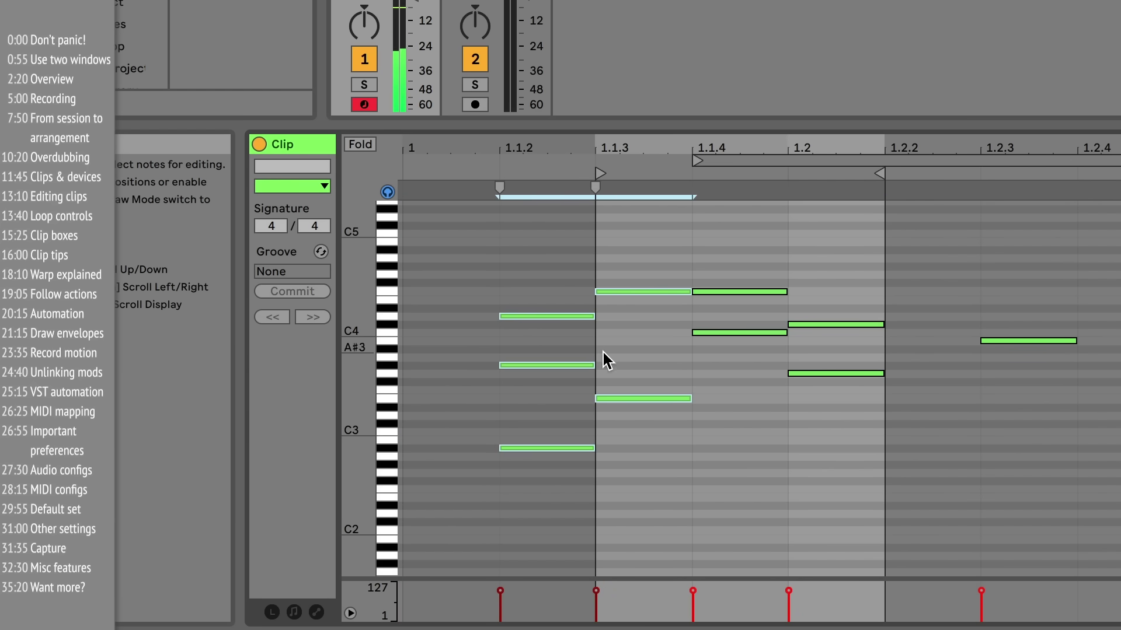
pyautogui.moveTo(616, 293); pyautogui.dragTo(607, 328)
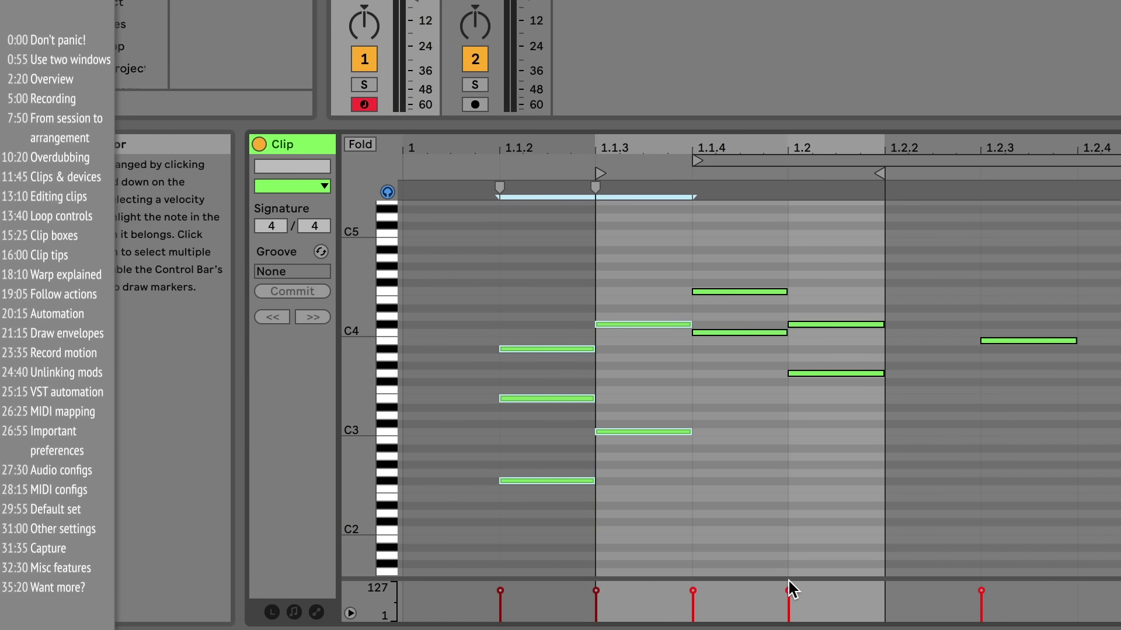
# - Enlarge the velocity editor and lower the velocities of the notes at 1.2 and 1.2.3
pyautogui.moveTo(783, 579); pyautogui.dragTo(785, 510)
pyautogui.click(981, 536)
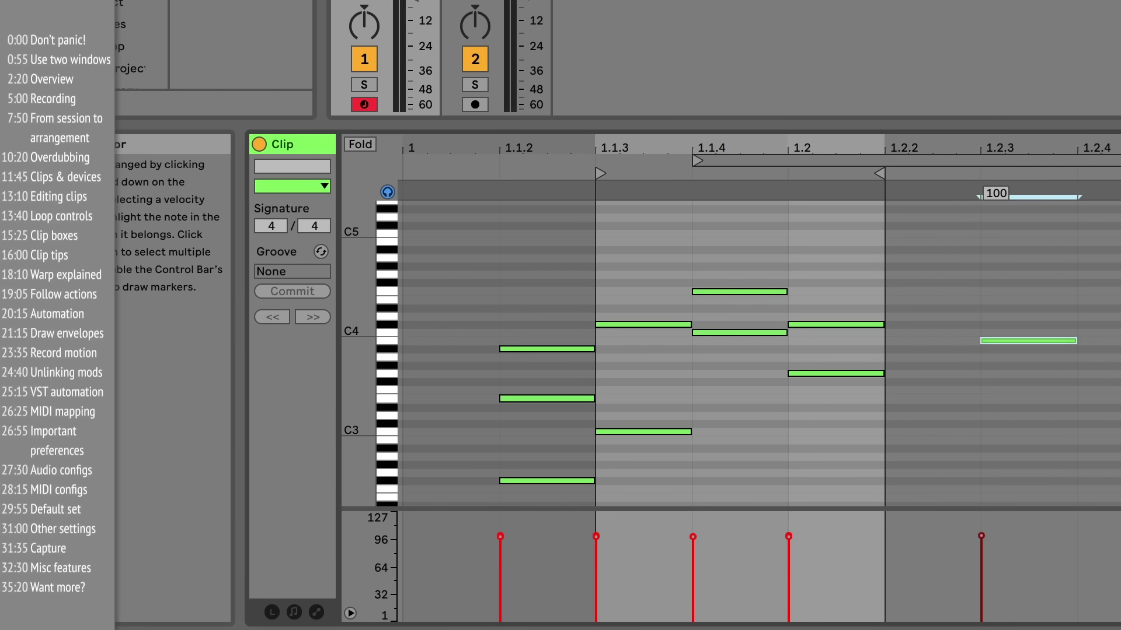
pyautogui.moveTo(981, 536); pyautogui.dragTo(981, 552)
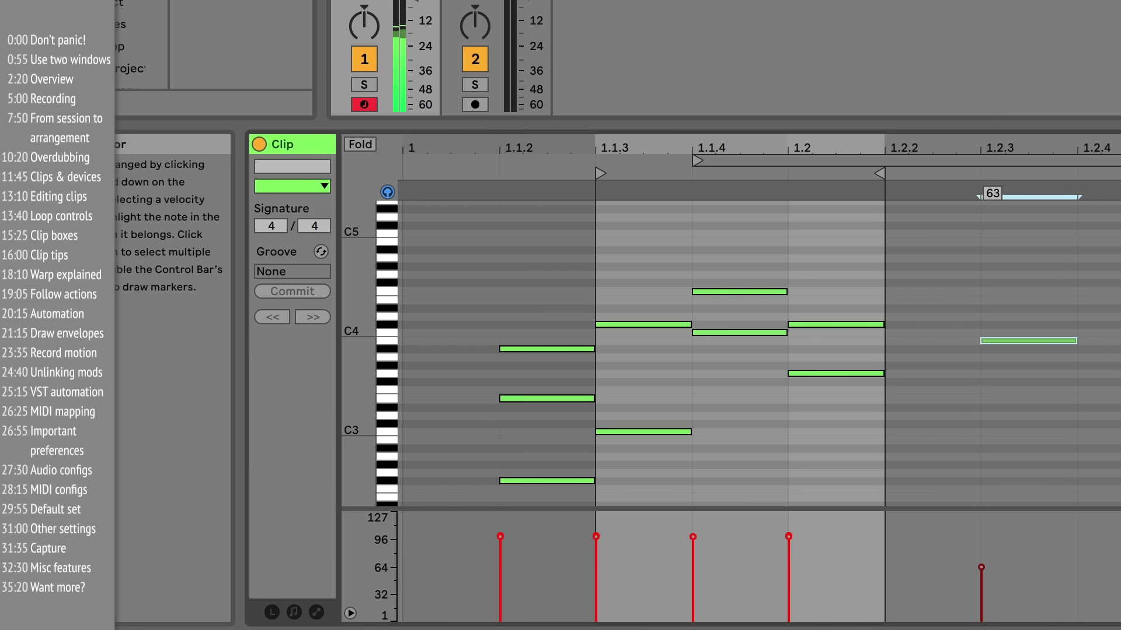
pyautogui.moveTo(791, 537); pyautogui.dragTo(791, 555)
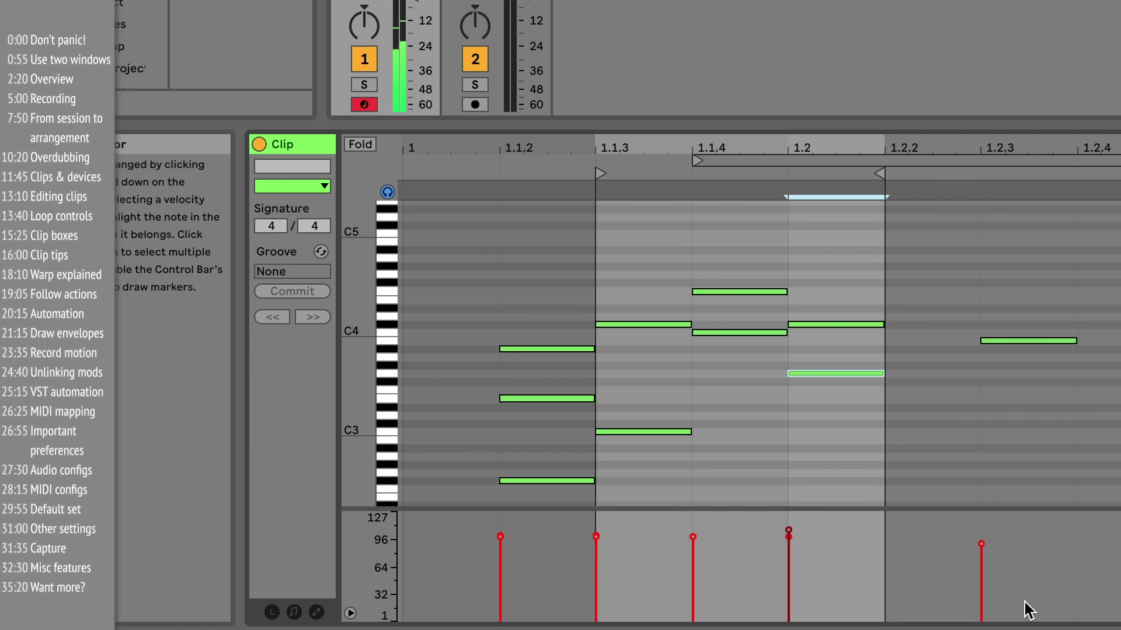
pyautogui.moveTo(1090, 602); pyautogui.dragTo(708, 520)
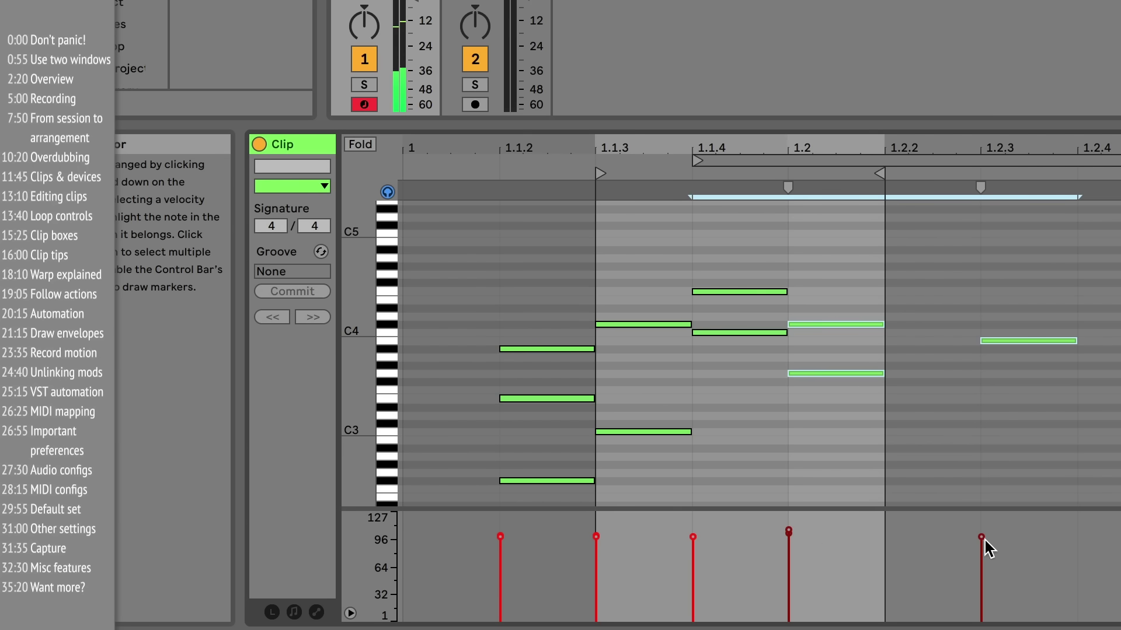
pyautogui.moveTo(983, 539); pyautogui.dragTo(981, 559)
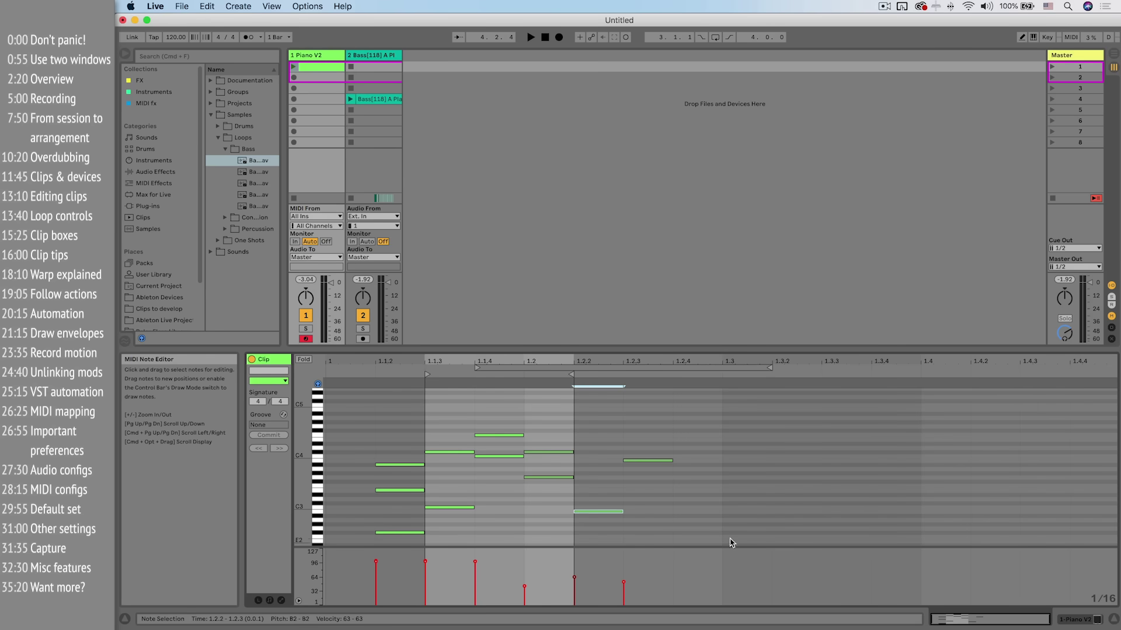
# - Select all the notes in the piano clip and delete them
pyautogui.moveTo(762, 538); pyautogui.dragTo(339, 412)
pyautogui.press('Delete')
pyautogui.scroll(-8, 352, 457)
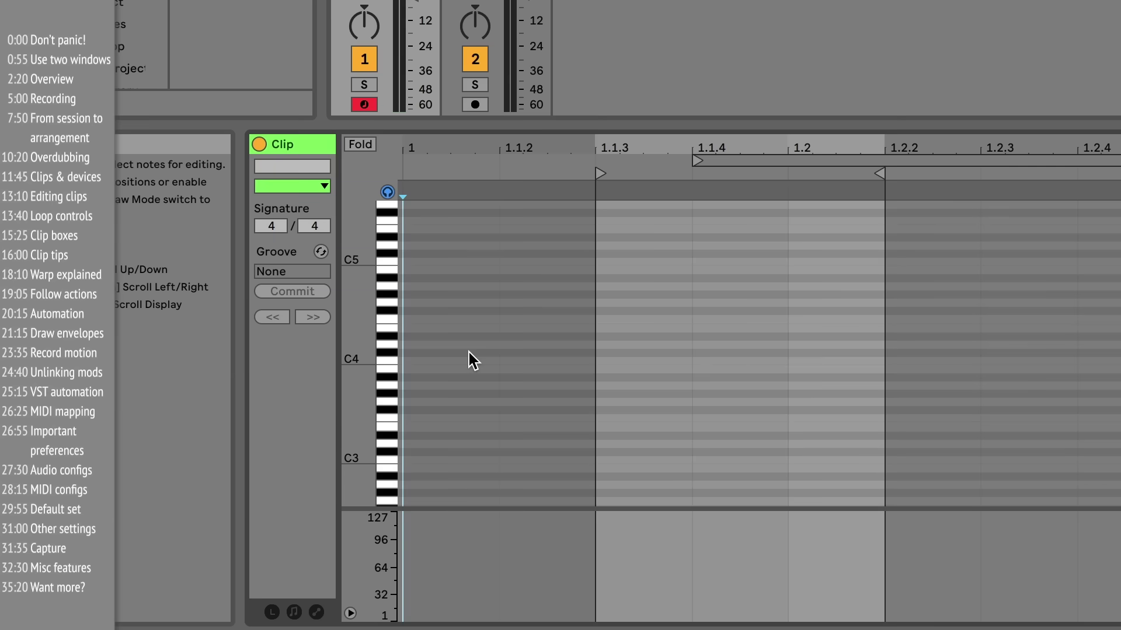
# - Set the insert marker at 1.1.3 and step-record a C4, E4, G4 and C5 chord extending to 1.2.2
pyautogui.scroll(2, 468, 352)
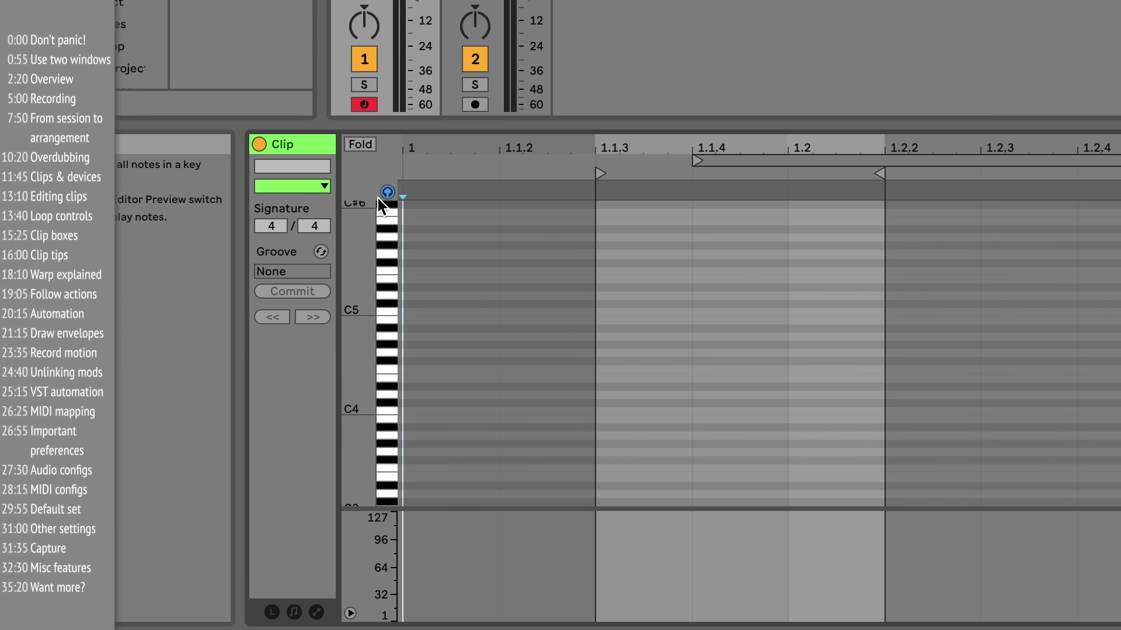
pyautogui.click(501, 263)
pyautogui.click(639, 272)
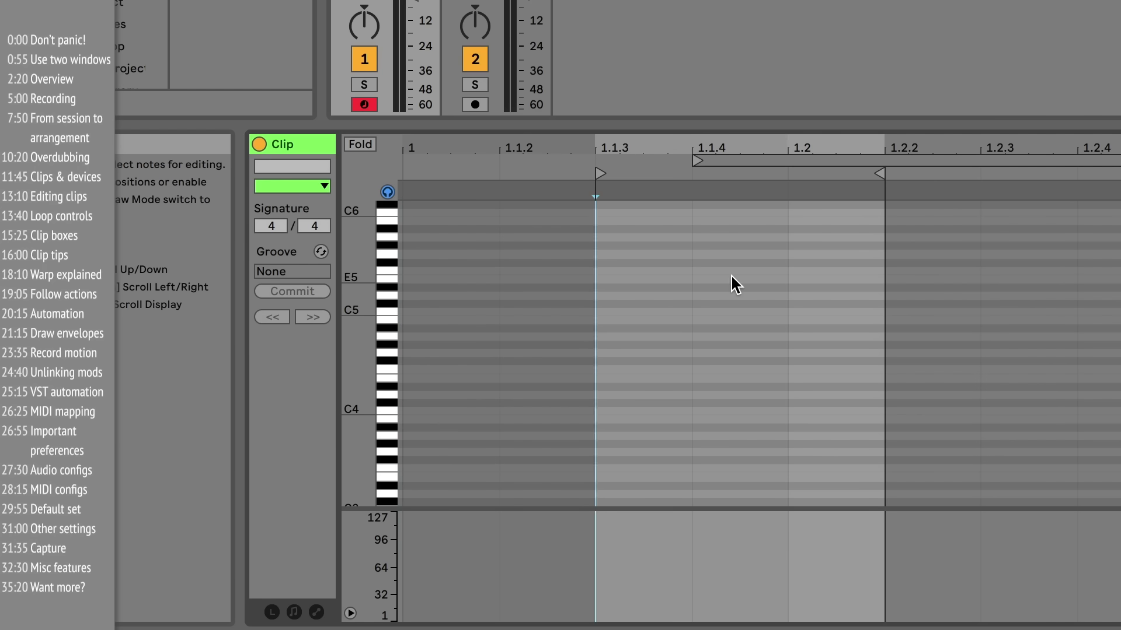
pyautogui.click(730, 275)
pyautogui.click(618, 290)
pyautogui.press('k')
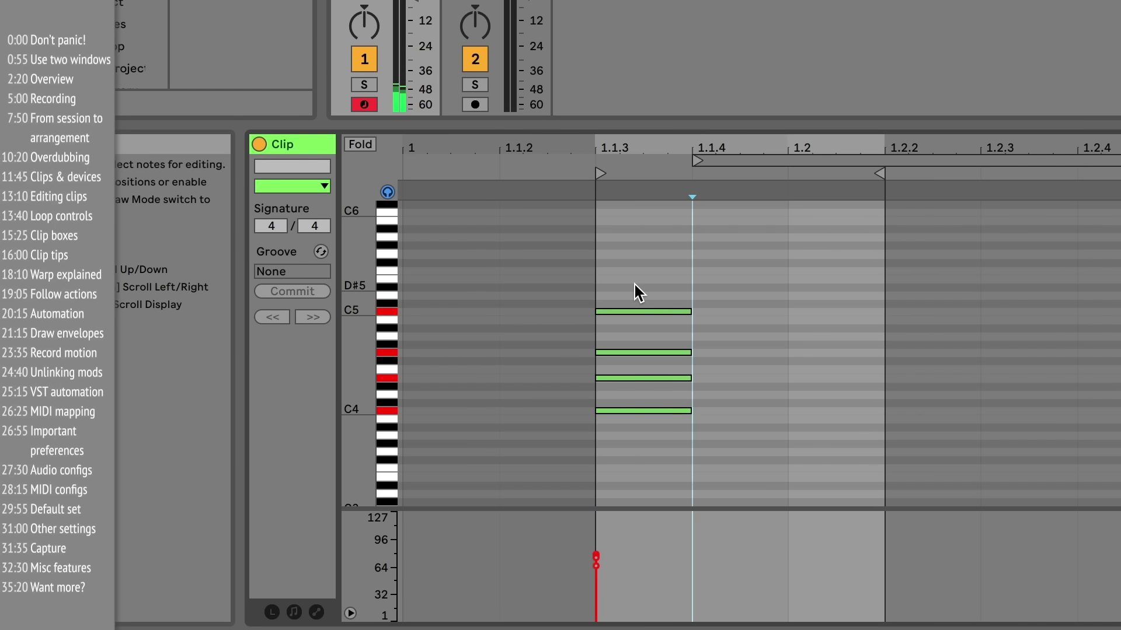
pyautogui.press('space')
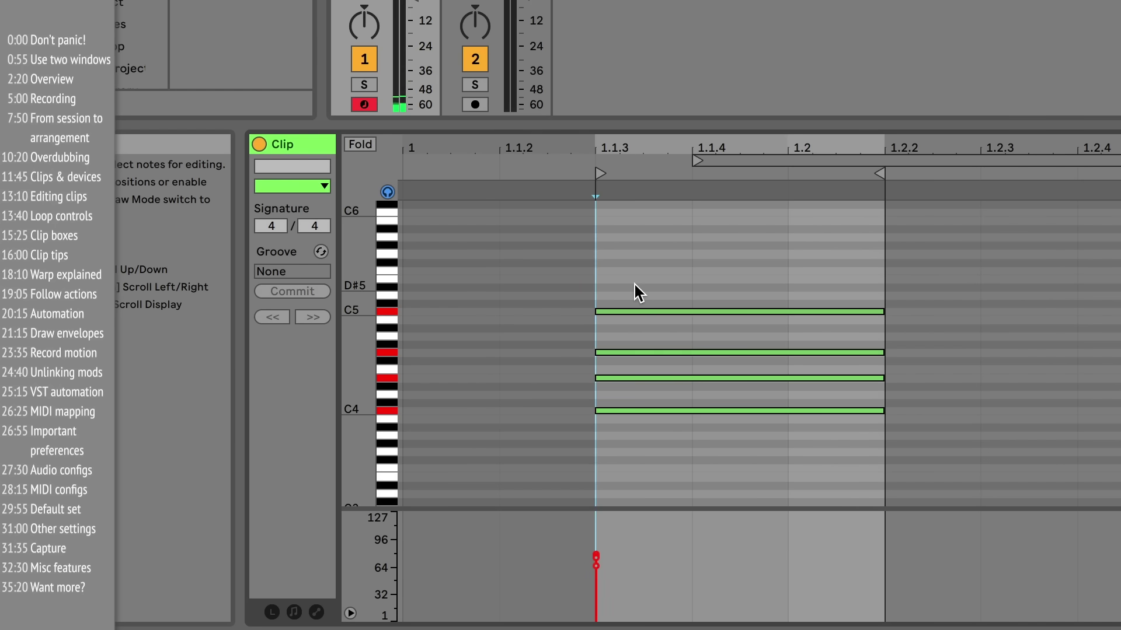
# - Set the insert marker at 1.2.4 and start step-recording a C4 note
pyautogui.click(1079, 275)
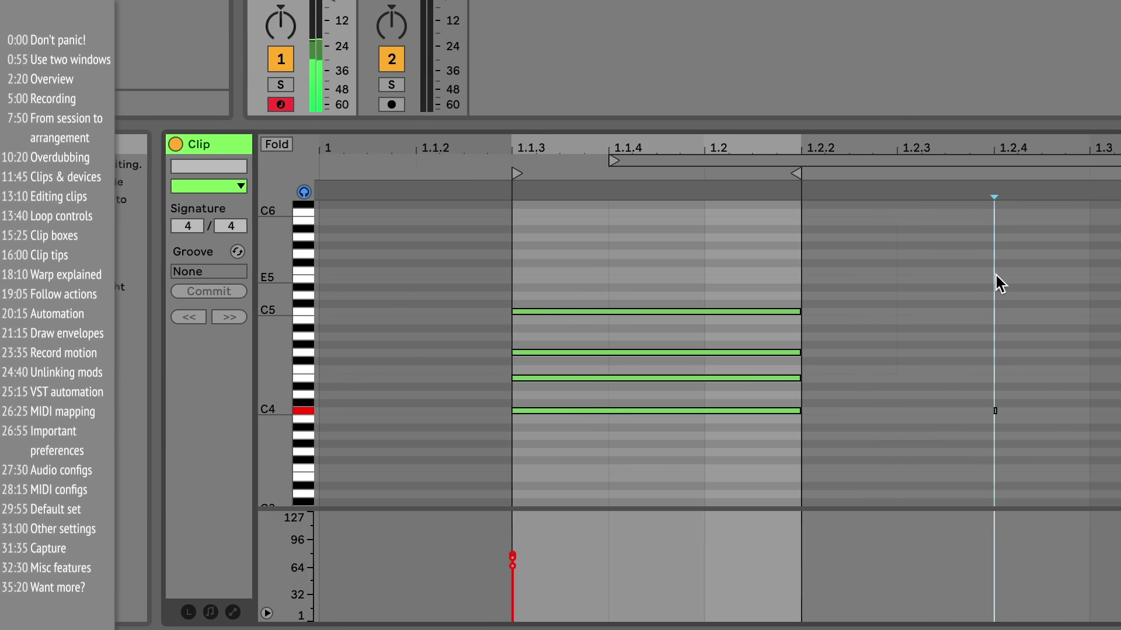
pyautogui.press('Right')
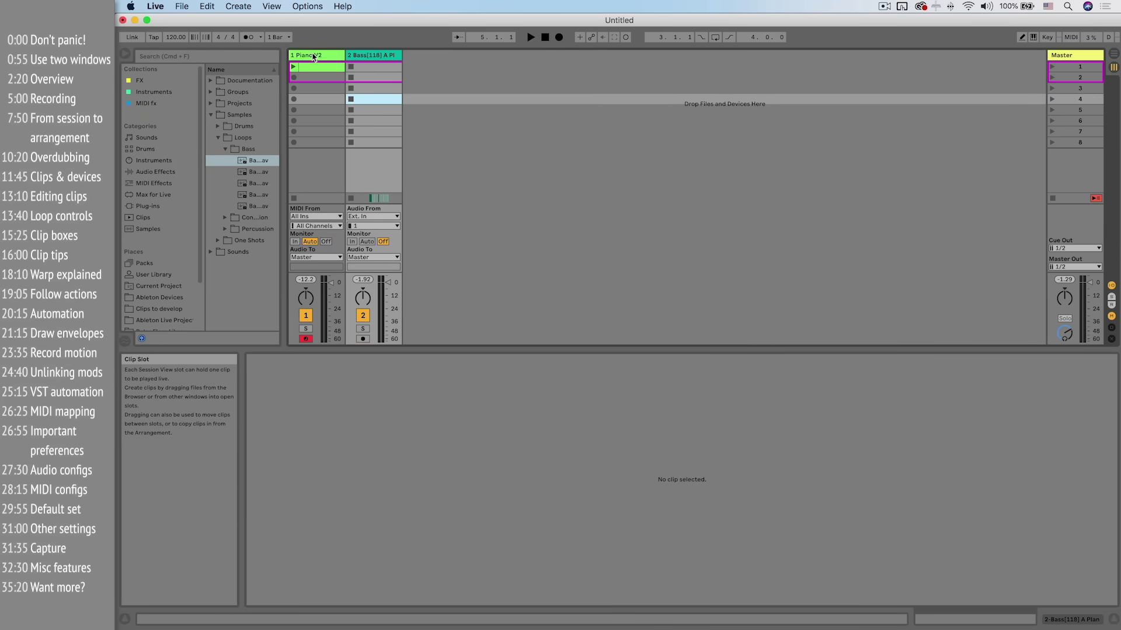
# - Create a MIDI clip in the Piano V2 track's first slot with notes C3 at 1, E3 at 1.1.2, A3 at 1.2 and G#3 at 1.3
pyautogui.click(310, 71)
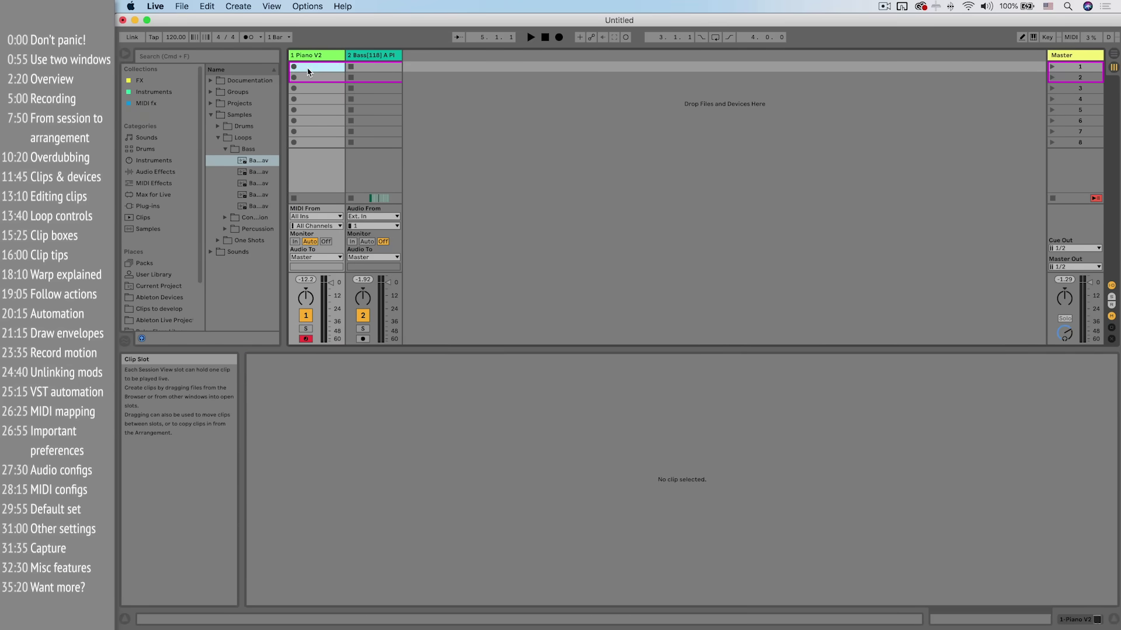
pyautogui.doubleClick(338, 540)
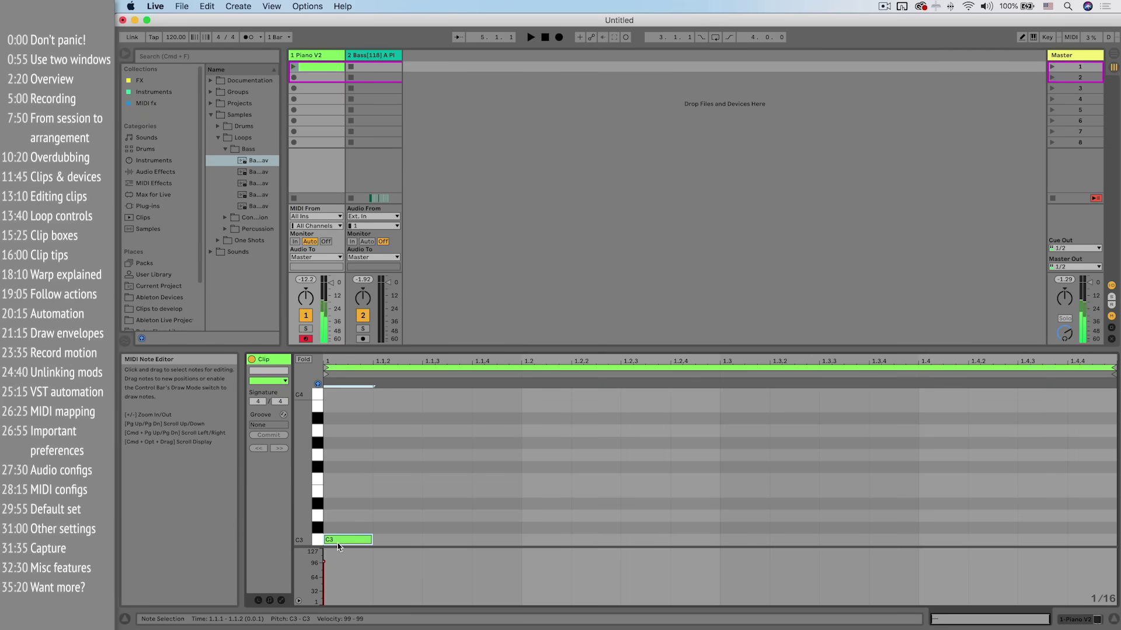
pyautogui.doubleClick(420, 492)
pyautogui.doubleClick(566, 432)
pyautogui.click(760, 445)
pyautogui.doubleClick(761, 445)
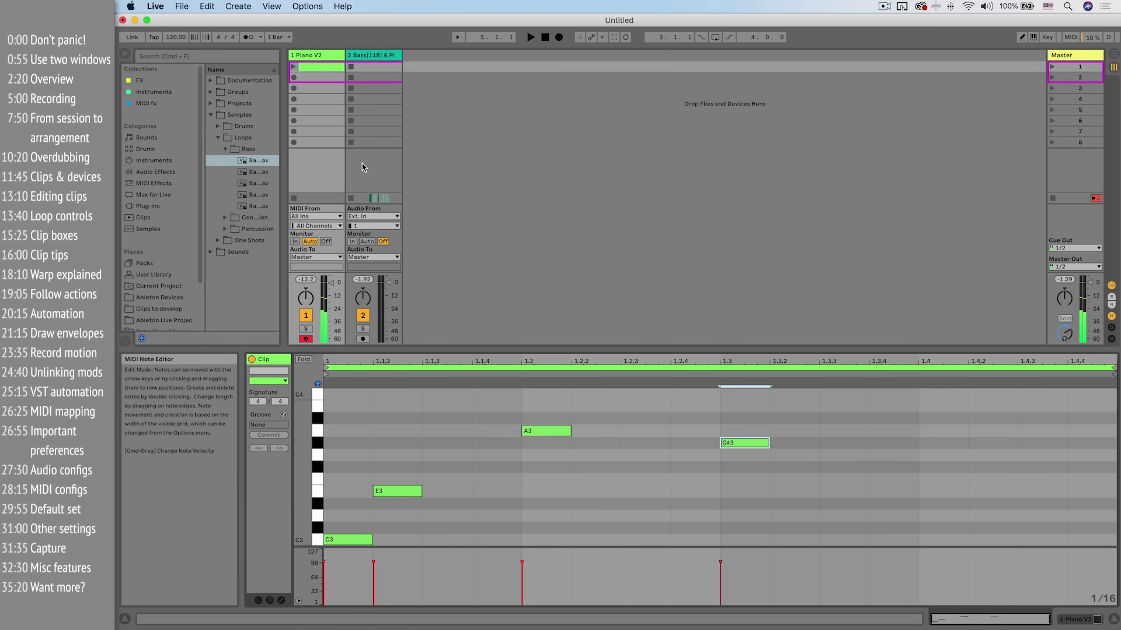
# - Create a second piano clip in the slot below with notes A#3 at 1, G3 at 1.1.3, E3 at 1.2.2 and D#3 at 1.3.2
pyautogui.doubleClick(316, 77)
pyautogui.doubleClick(344, 418)
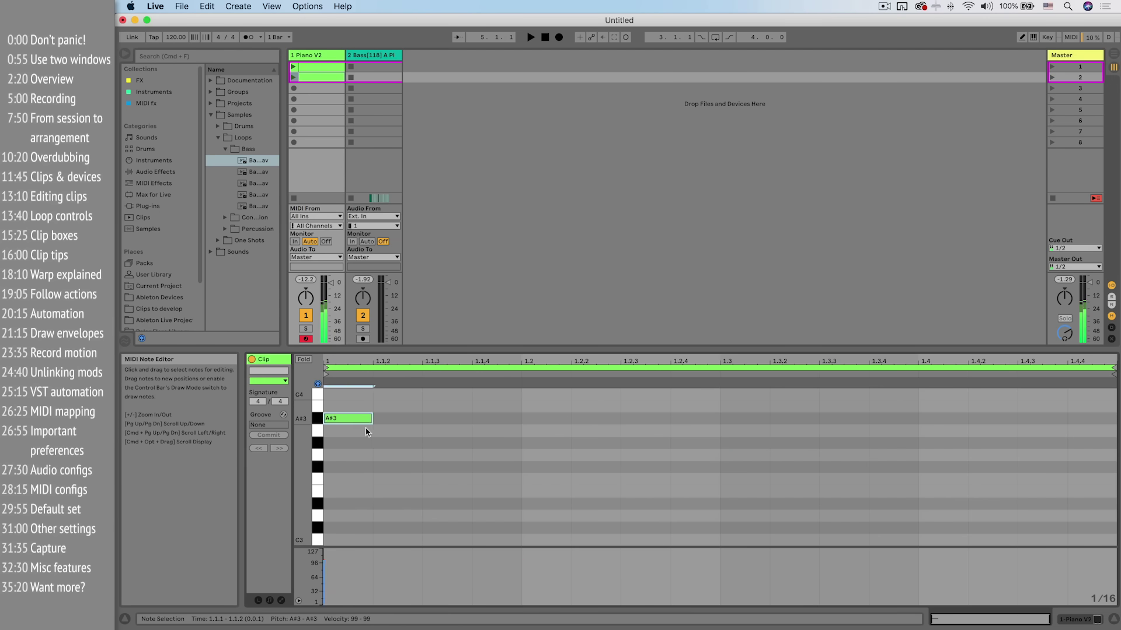
pyautogui.doubleClick(463, 455)
pyautogui.doubleClick(598, 492)
pyautogui.click(802, 512)
pyautogui.doubleClick(802, 504)
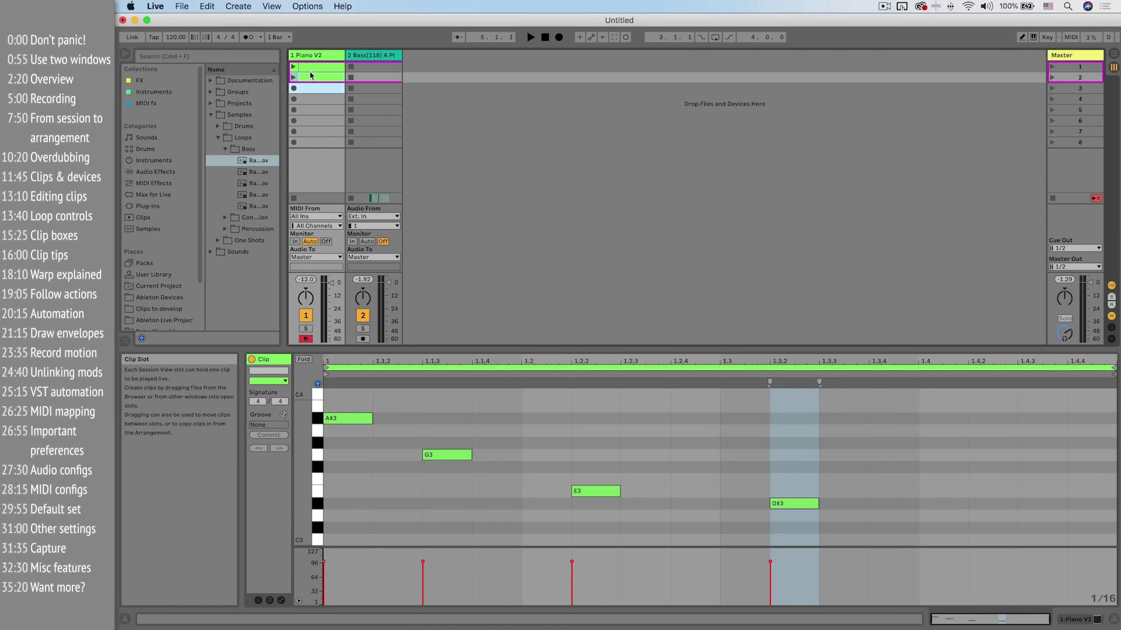
# - Select both piano clips for multi-clip editing and switch the note editor back and forth between them
pyautogui.keyDown('shift'); pyautogui.click(308, 68); pyautogui.keyUp('shift')
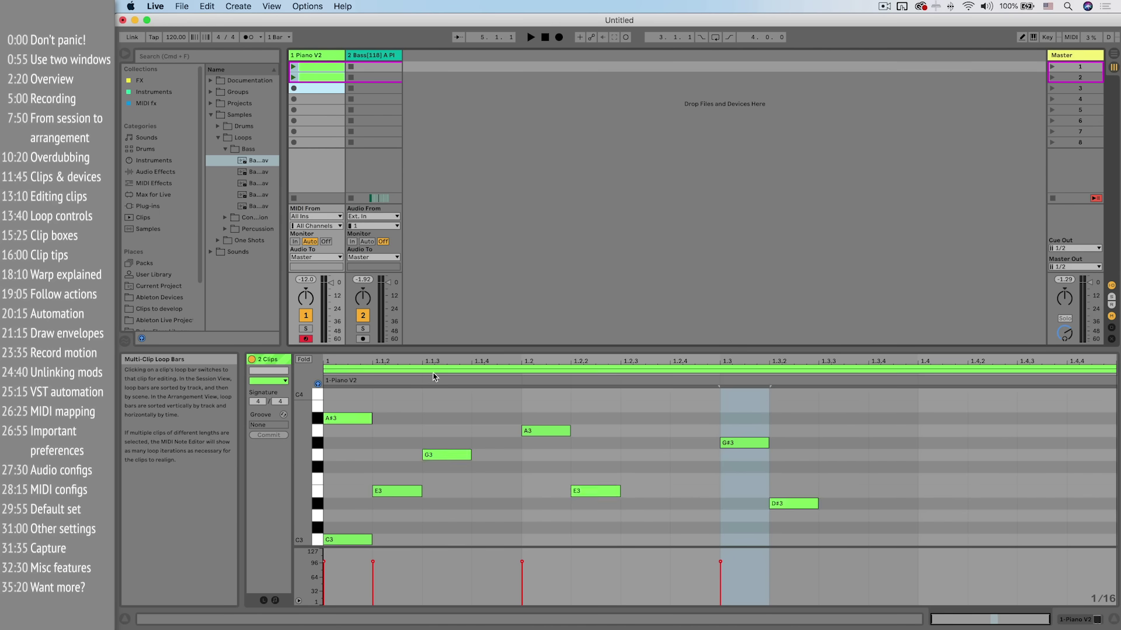
pyautogui.click(450, 374)
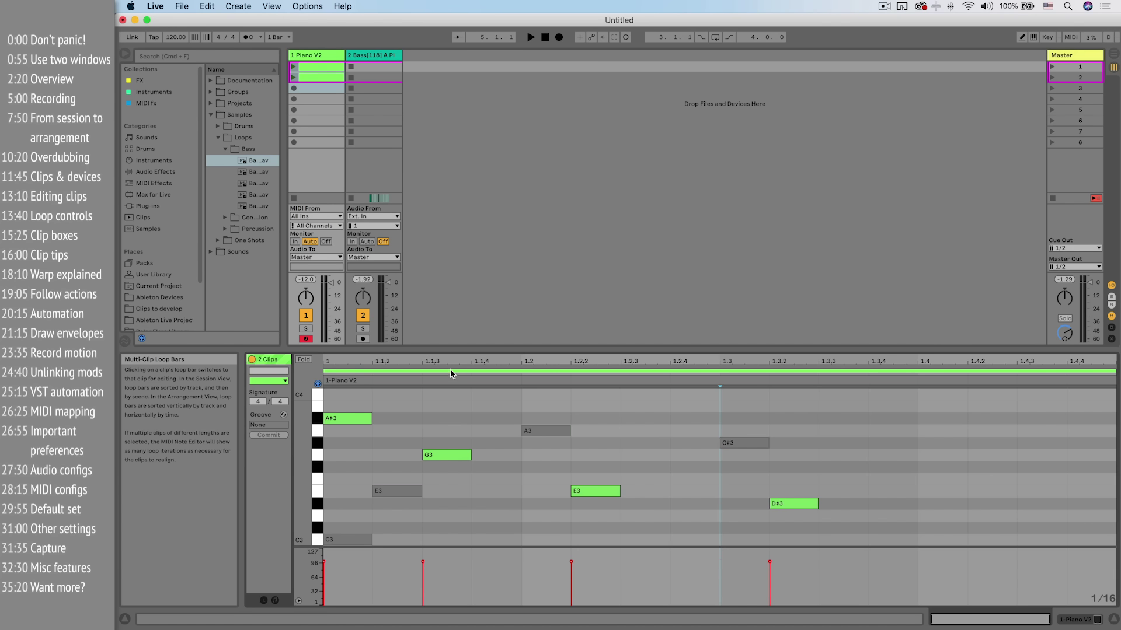
pyautogui.click(452, 372)
pyautogui.click(451, 367)
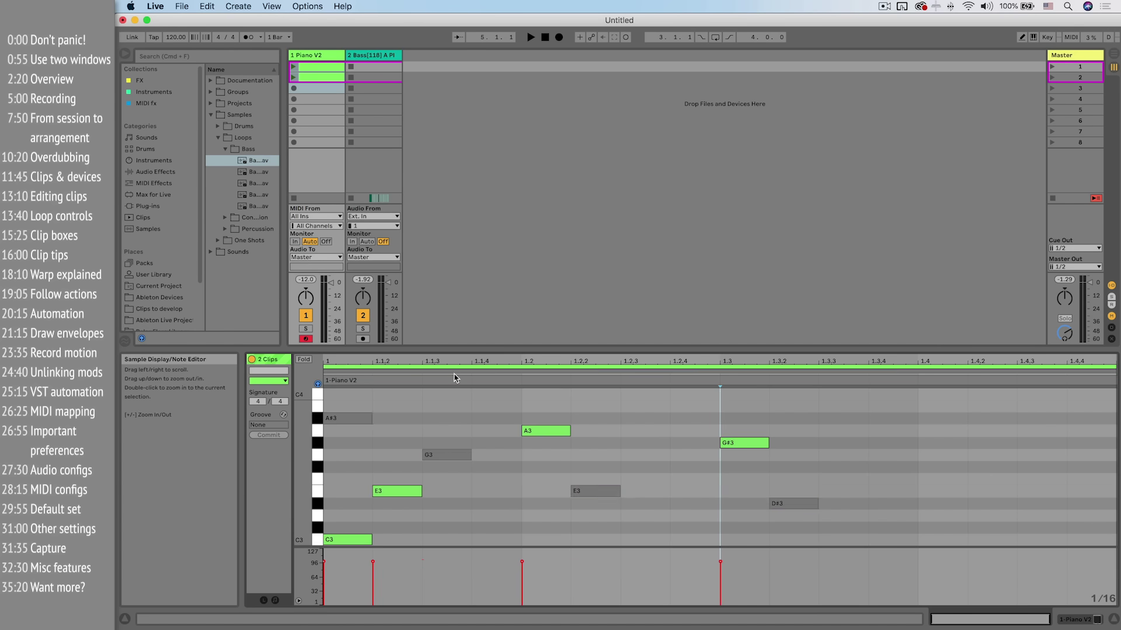
pyautogui.click(451, 372)
# - Color both selected piano clips blue and switch between them in the note editor
pyautogui.rightClick(320, 66)
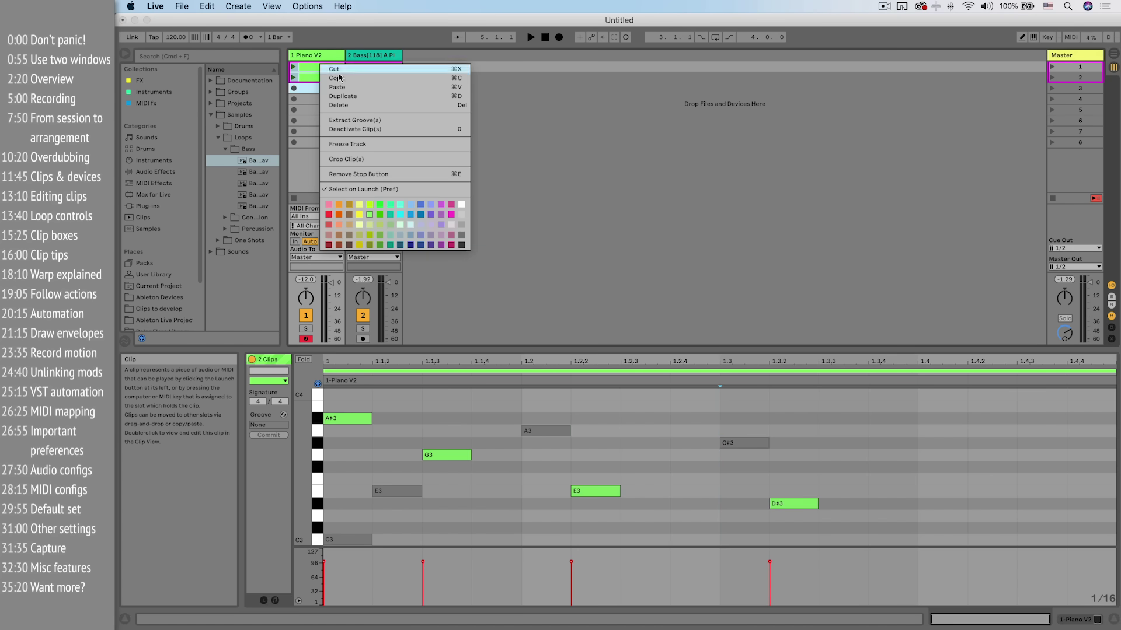
pyautogui.click(423, 206)
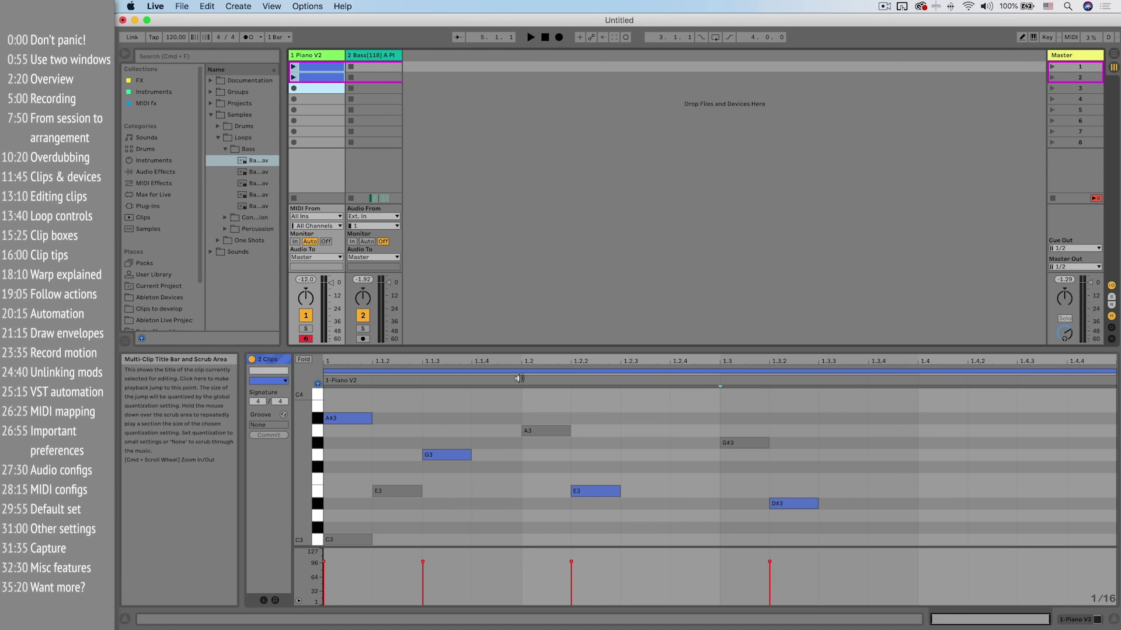
pyautogui.click(515, 372)
pyautogui.click(516, 373)
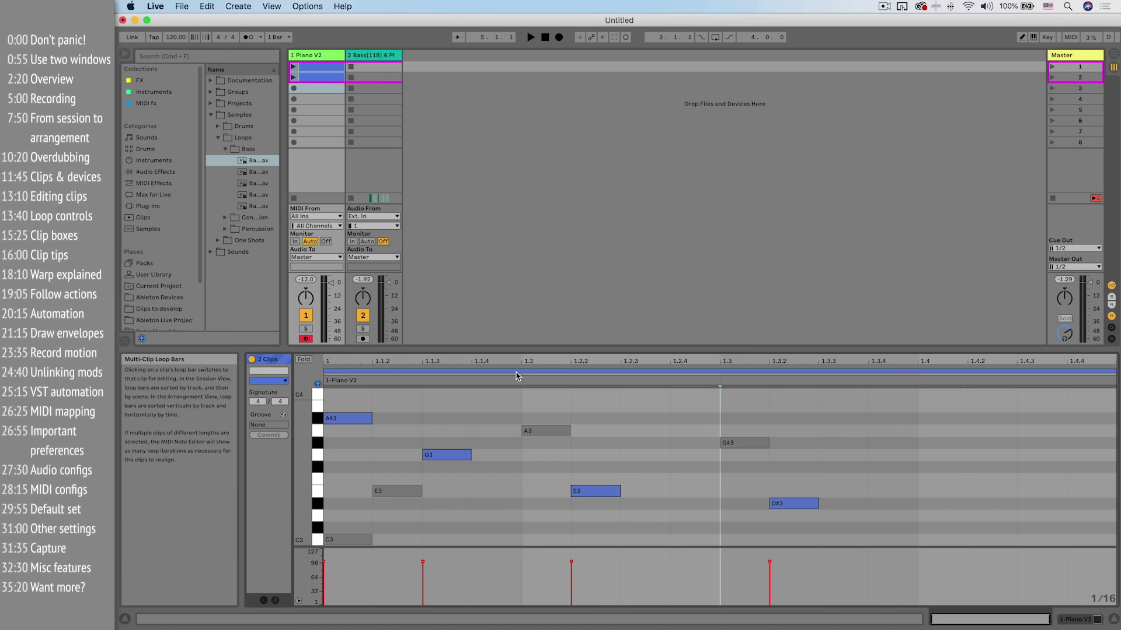
# - Color only the second piano clip yellow to tell it apart from the first one
pyautogui.click(321, 96)
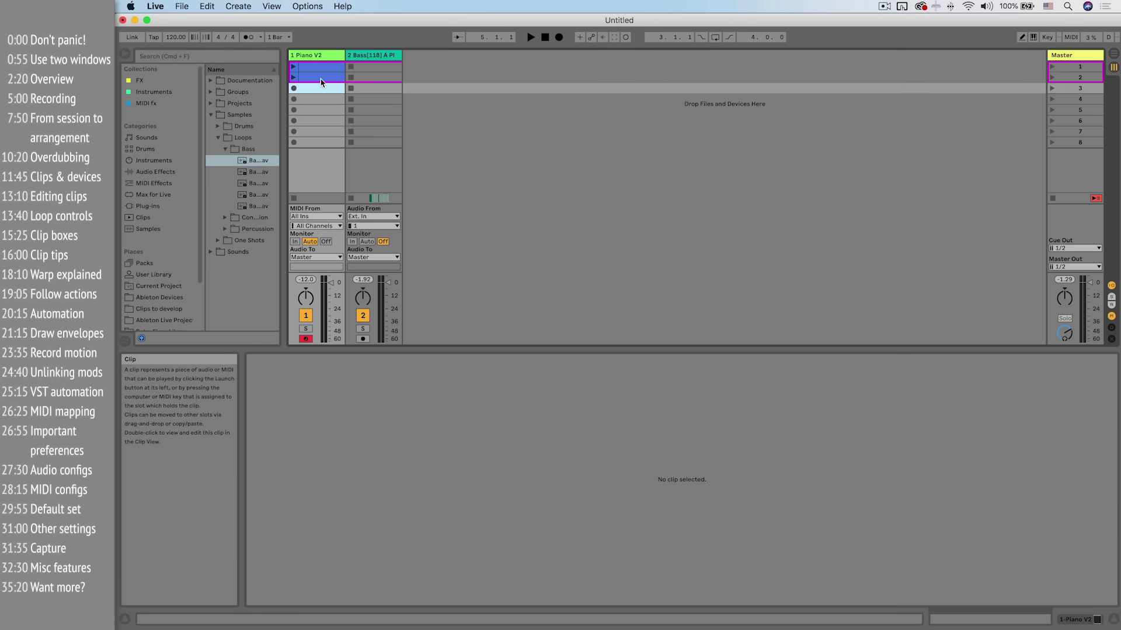
pyautogui.rightClick(303, 77)
pyautogui.click(363, 252)
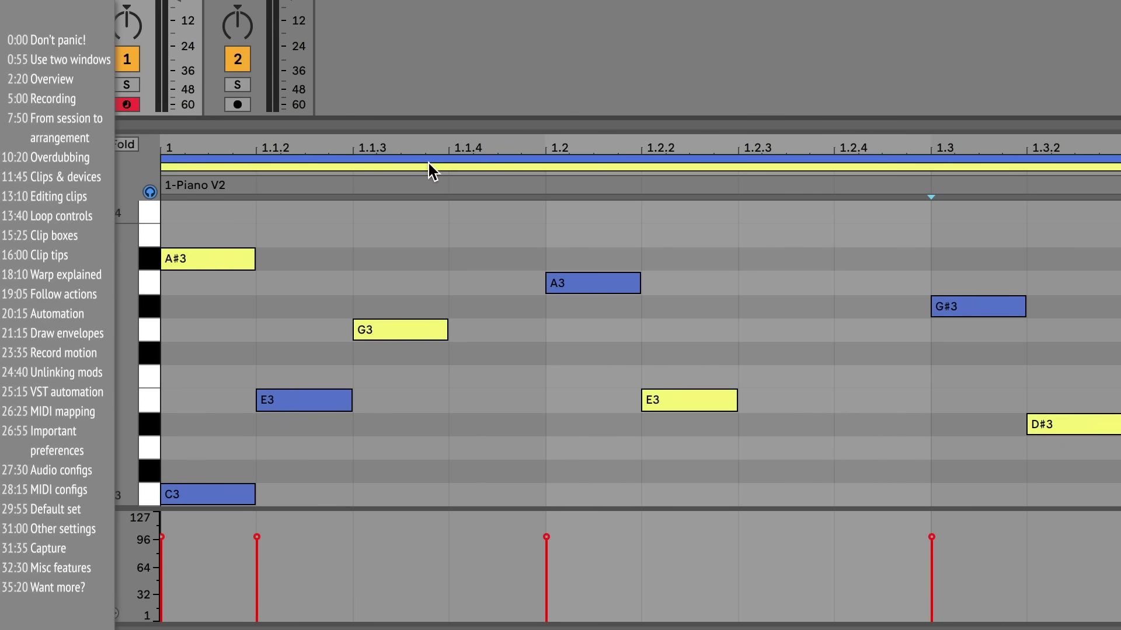
# - With both clips in the note editor, lower the blue clip's A3 note to G3 and raise the yellow clip's E3 note to F3
pyautogui.click(430, 167)
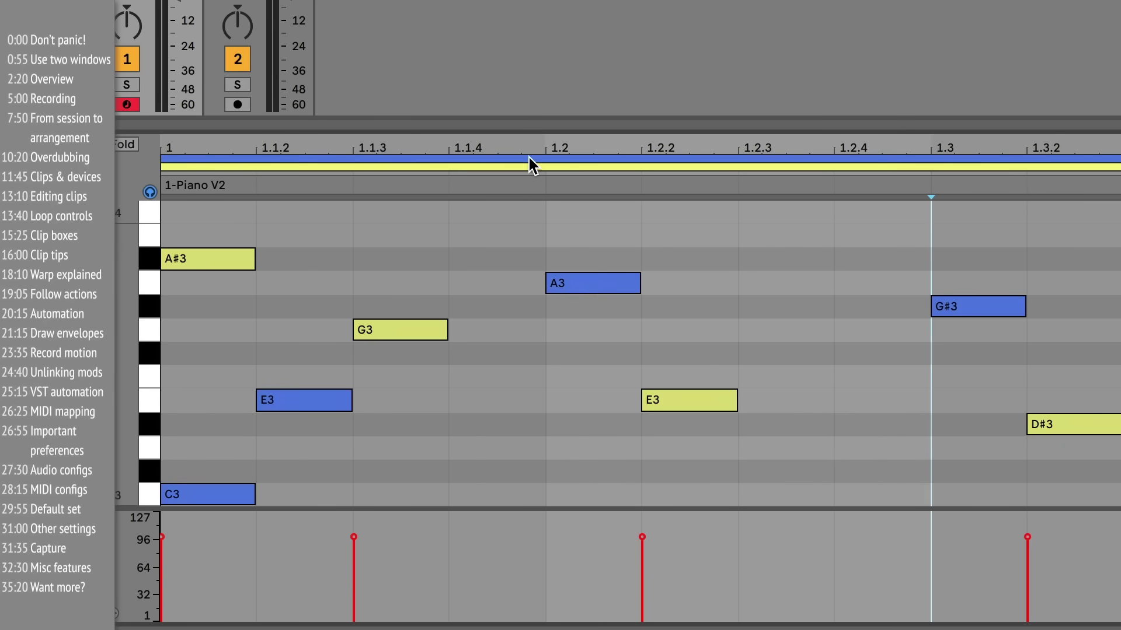
pyautogui.click(530, 160)
pyautogui.moveTo(593, 282); pyautogui.dragTo(586, 330)
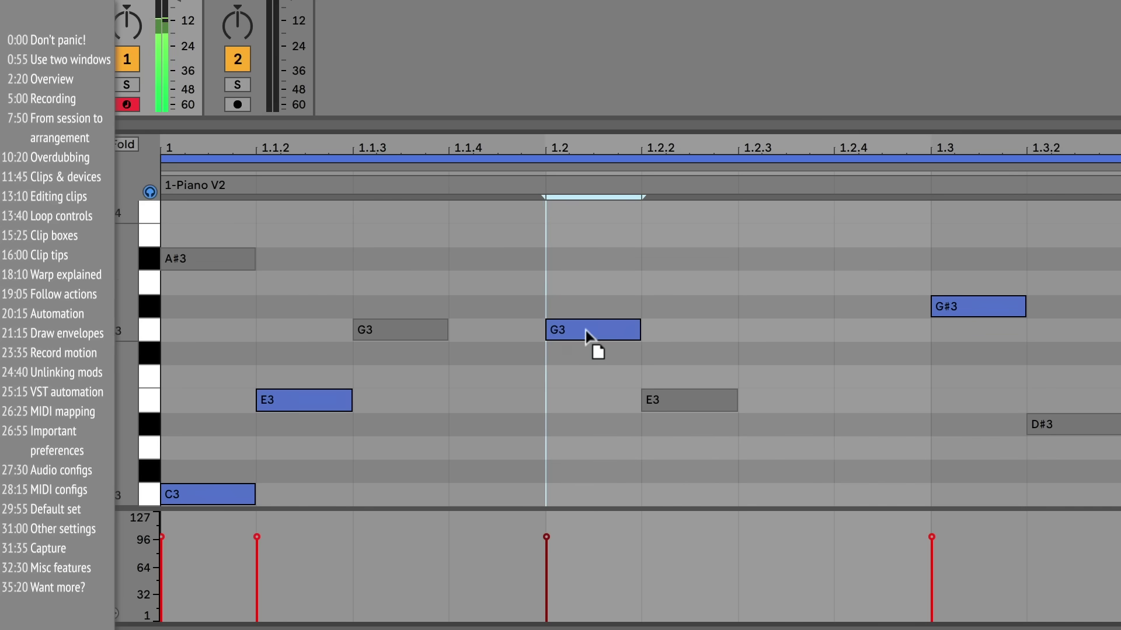
pyautogui.click(572, 168)
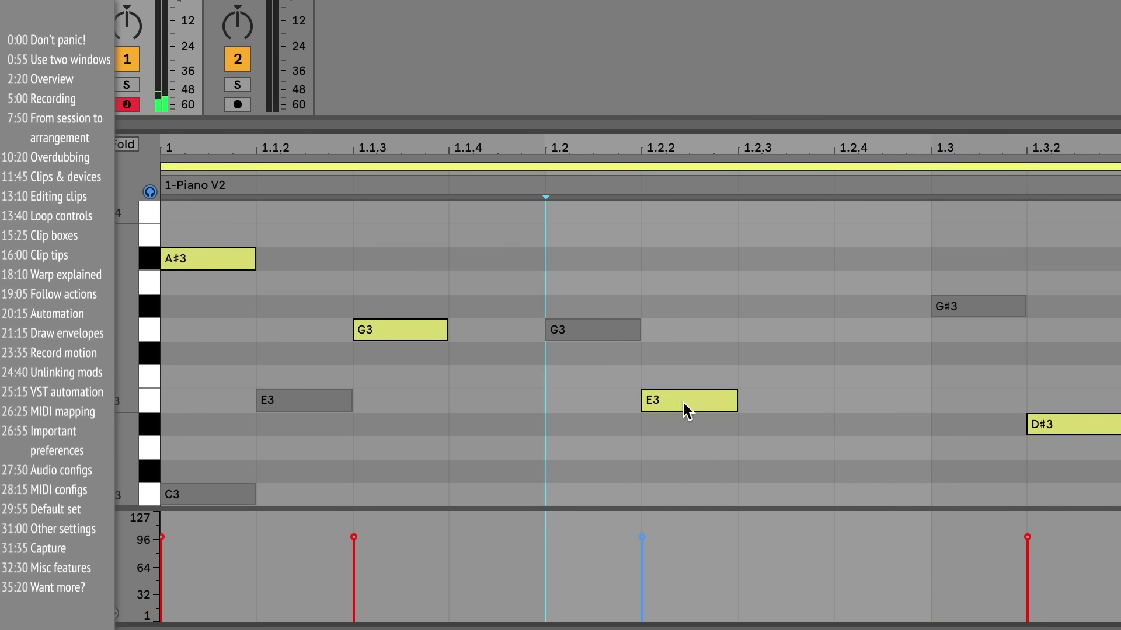
pyautogui.moveTo(682, 400)
pyautogui.mouseDown()
pyautogui.moveTo(680, 368)
pyautogui.moveTo(689, 390)
pyautogui.mouseUp()
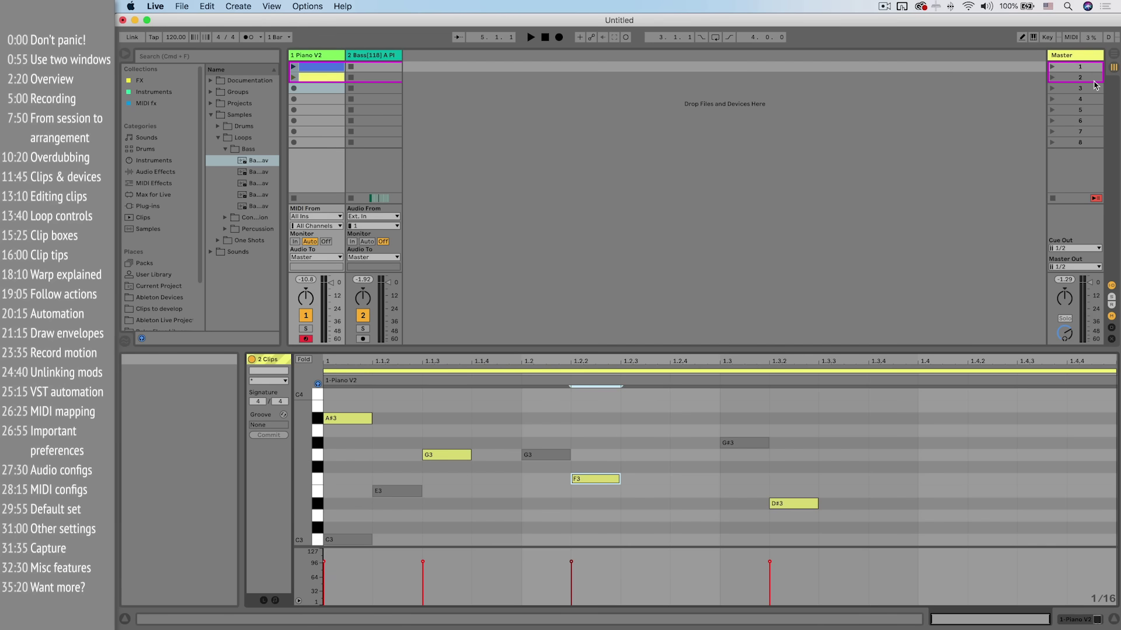
# - Delete both piano clips from the Session View and clear all content from the Arrangement View
pyautogui.click(1113, 53)
pyautogui.click(1113, 53)
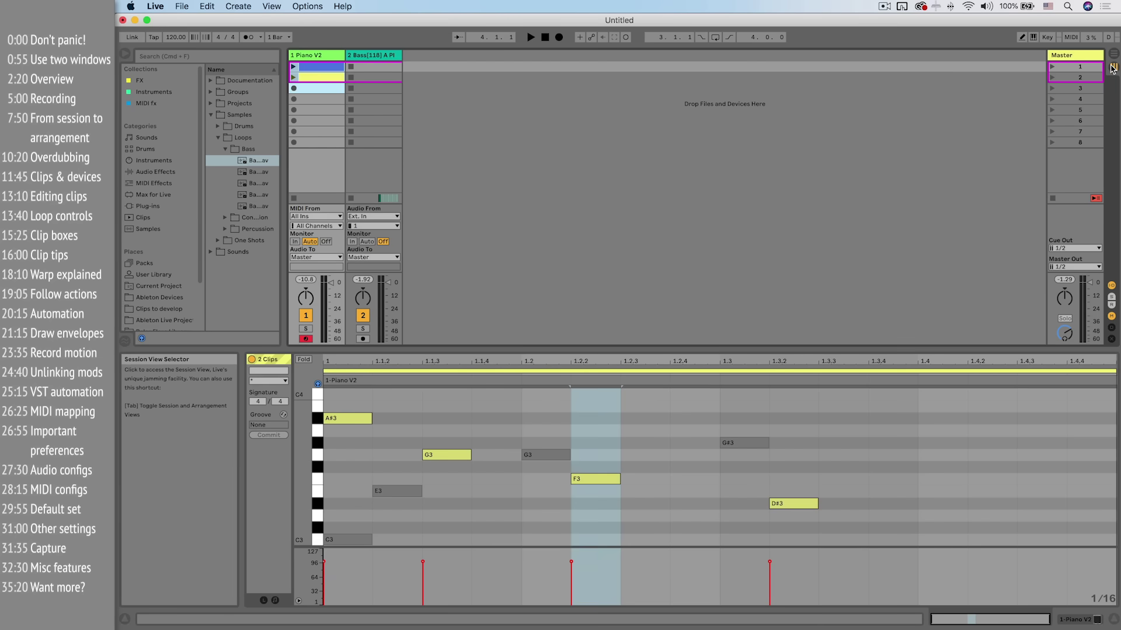
pyautogui.click(320, 68)
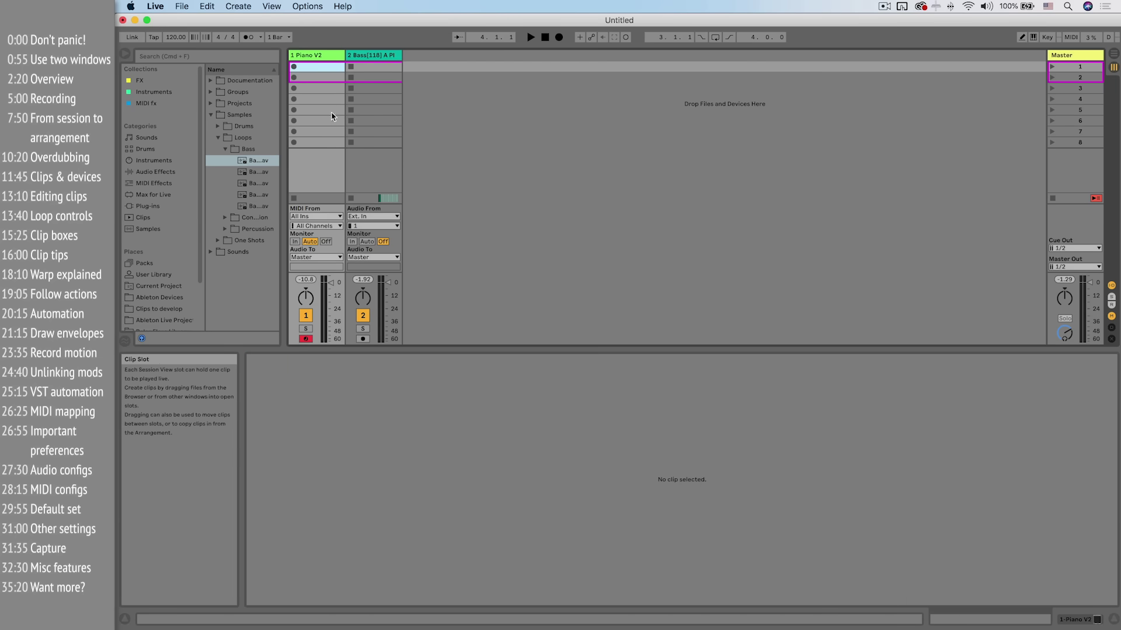
pyautogui.click(1113, 53)
pyautogui.press('super+a')
pyautogui.press('Delete')
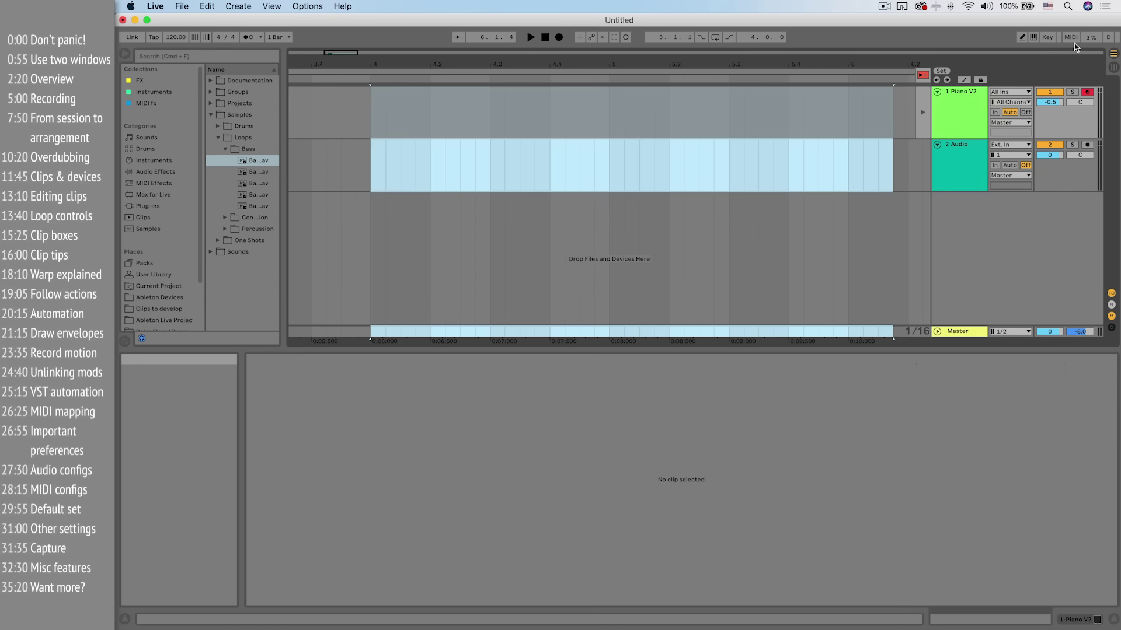
# - Load the Bass[118] A Plan loop into the audio track's first session slot and show its Launch and Envelopes boxes
pyautogui.click(1113, 69)
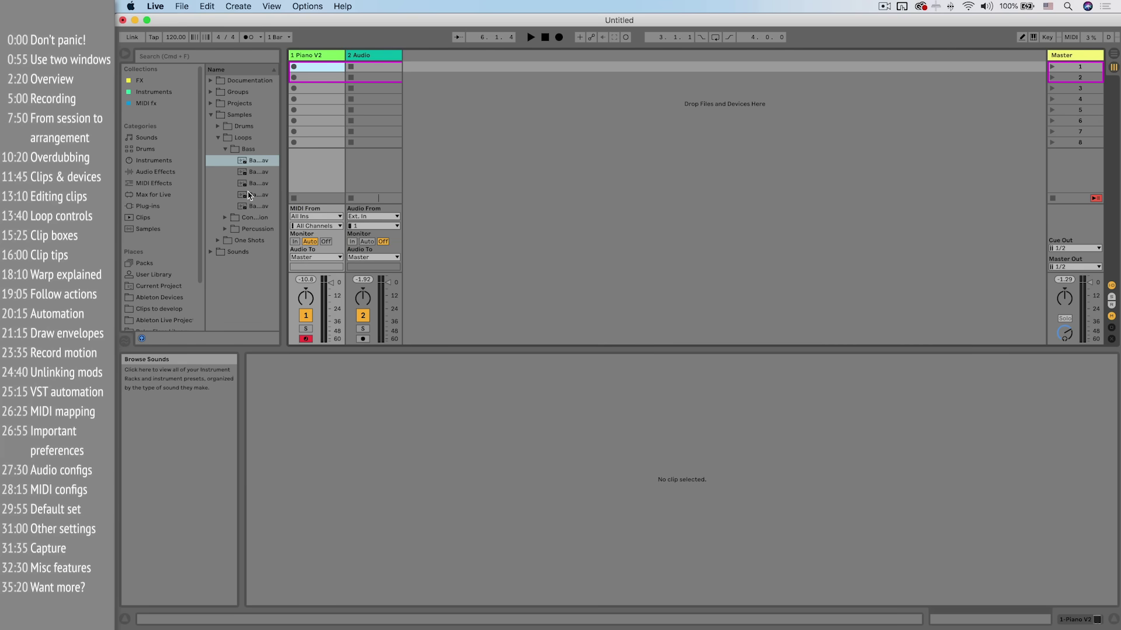
pyautogui.moveTo(251, 164); pyautogui.dragTo(374, 72)
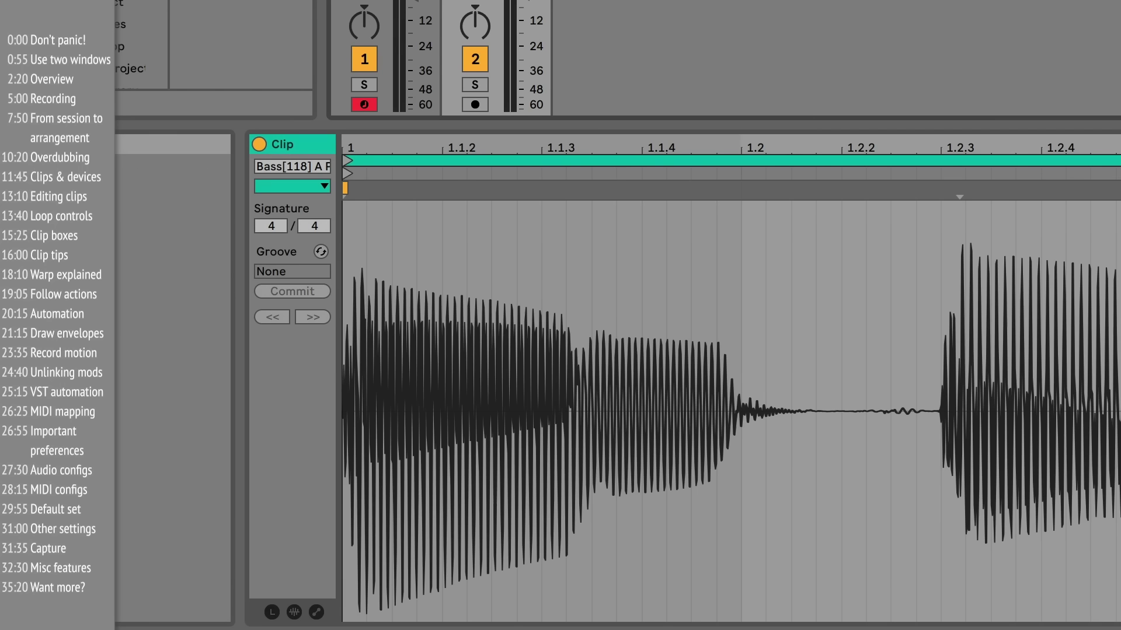
pyautogui.click(269, 601)
pyautogui.click(316, 612)
pyautogui.click(272, 612)
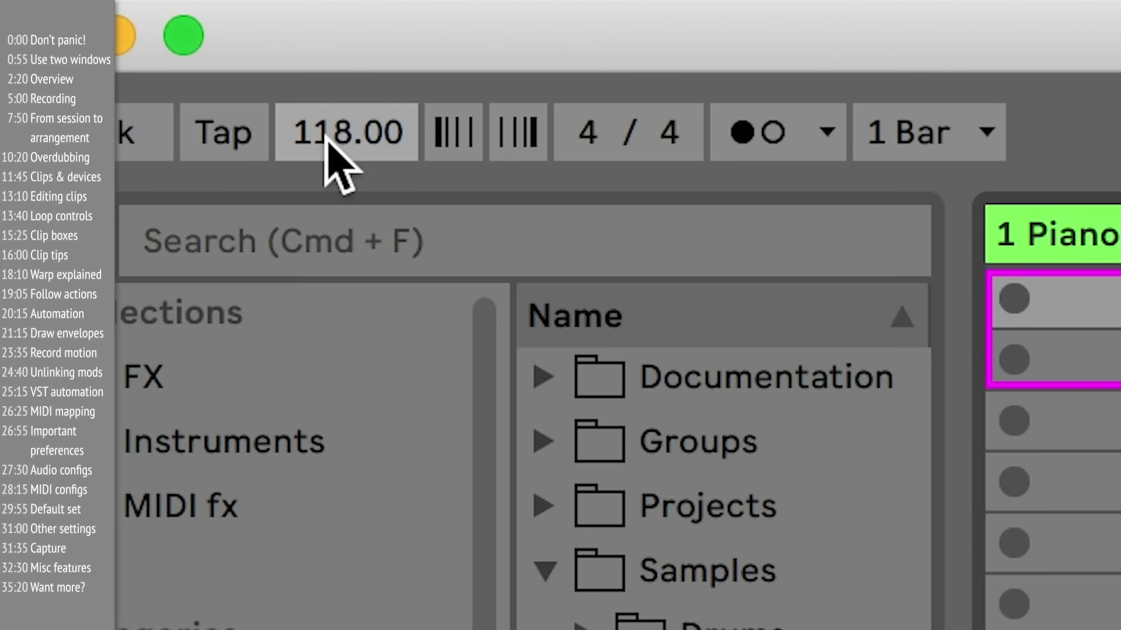
# - Set the song tempo to 100 BPM and compare the bass clip's Beats and Complex Pro warp modes, leaving it on Complex Pro
pyautogui.moveTo(326, 140); pyautogui.dragTo(328, 142)
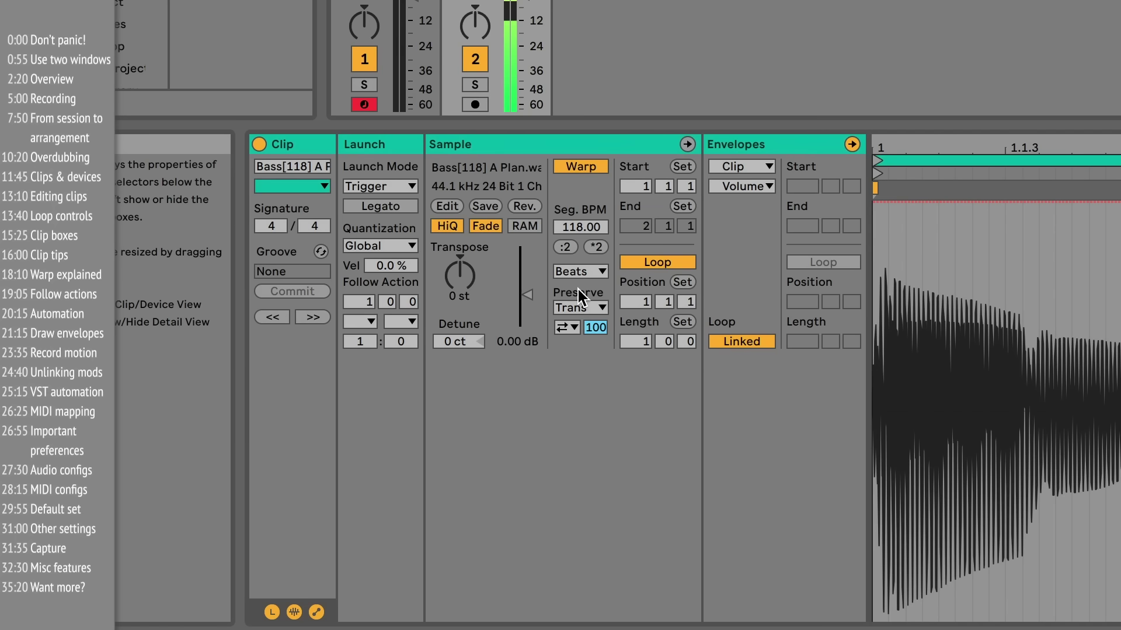
pyautogui.click(576, 269)
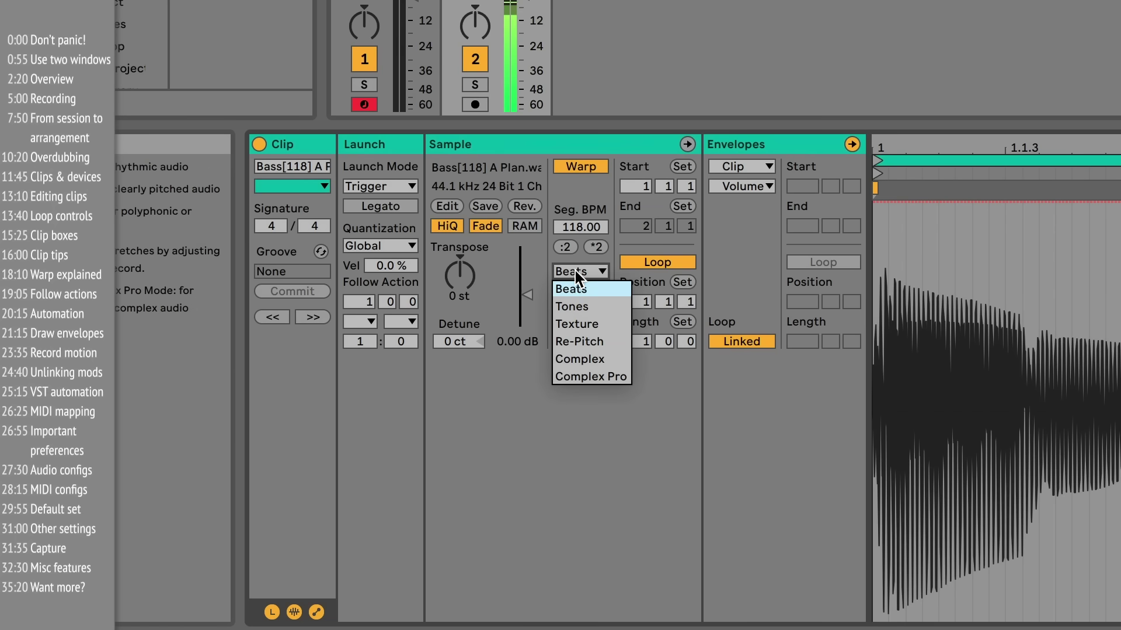
pyautogui.click(579, 375)
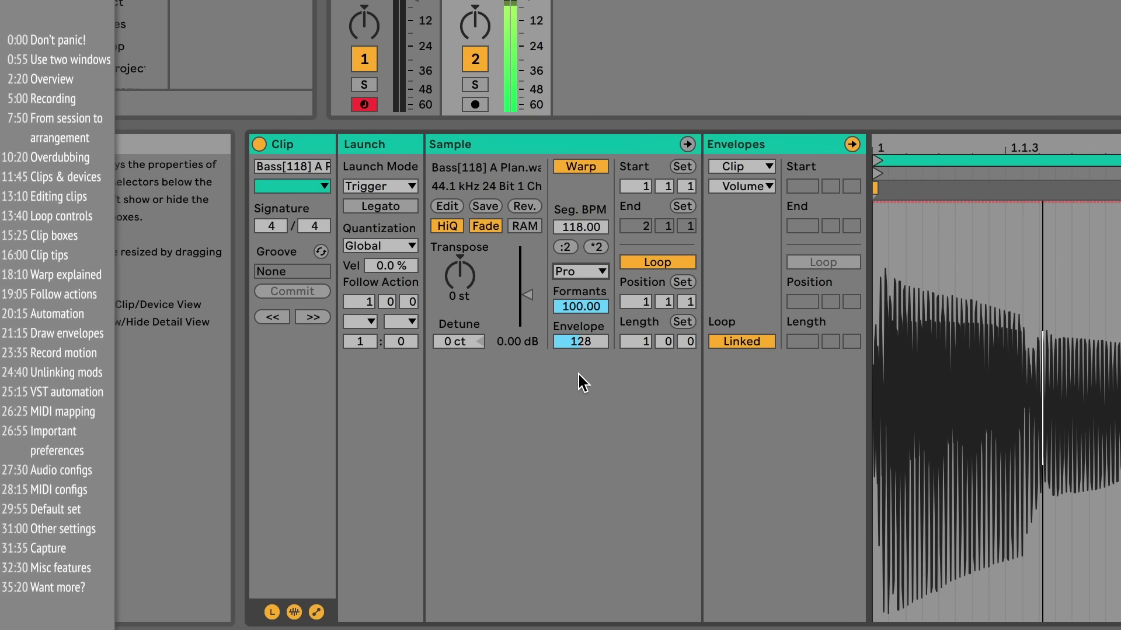
pyautogui.click(579, 274)
pyautogui.click(581, 285)
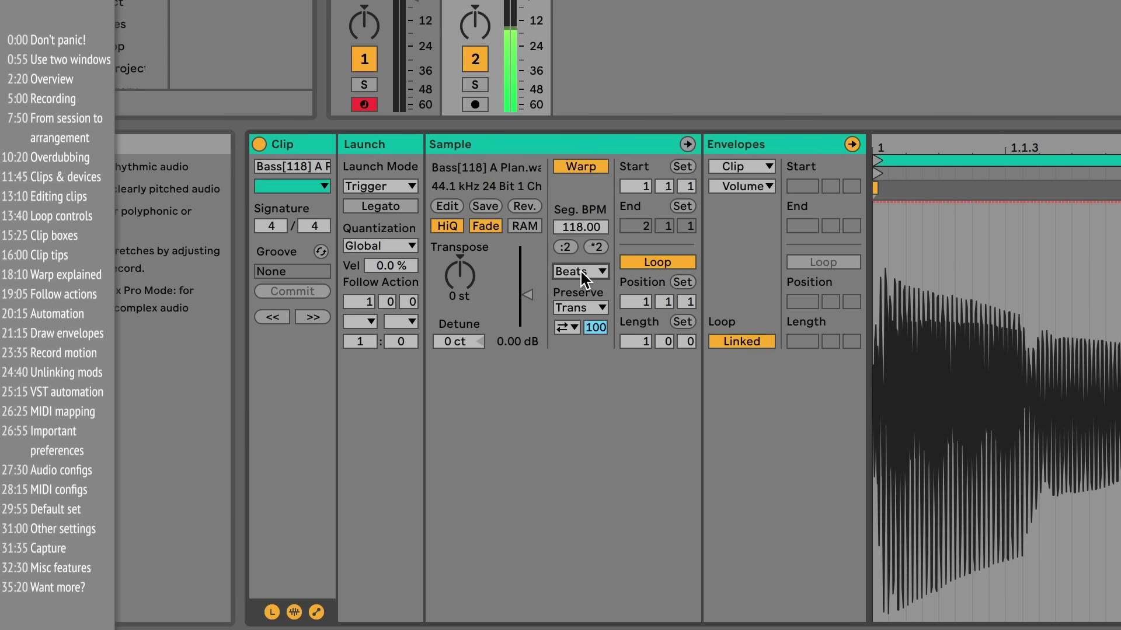
pyautogui.click(581, 272)
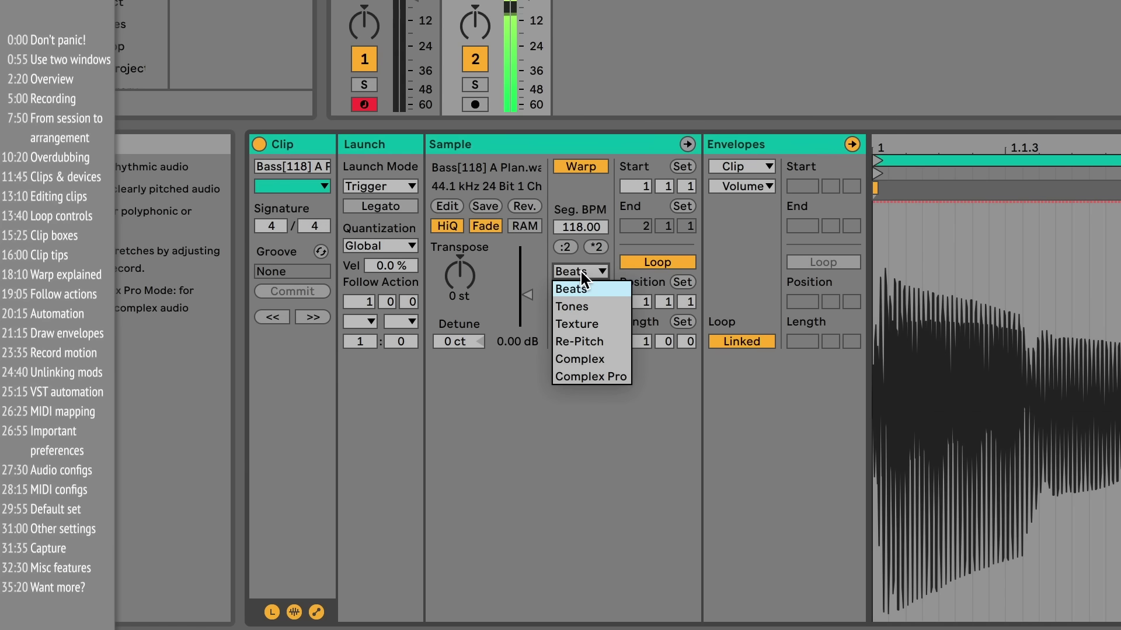
pyautogui.click(601, 374)
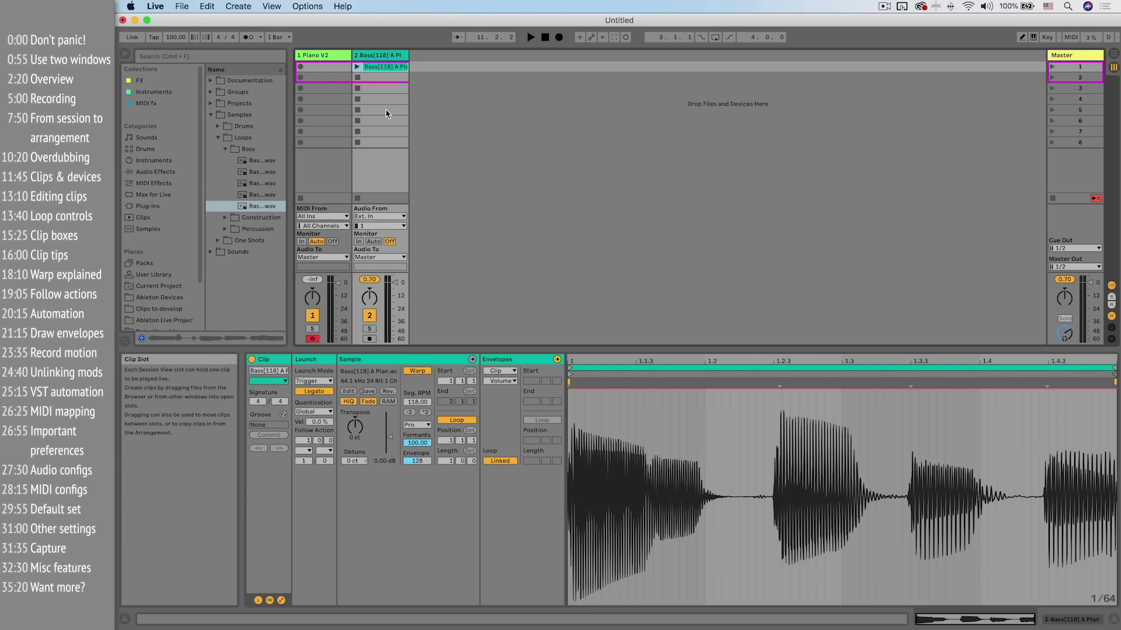
# - Copy the bass clip from the audio track's first slot into the second slot
pyautogui.rightClick(373, 68)
pyautogui.press('Escape')
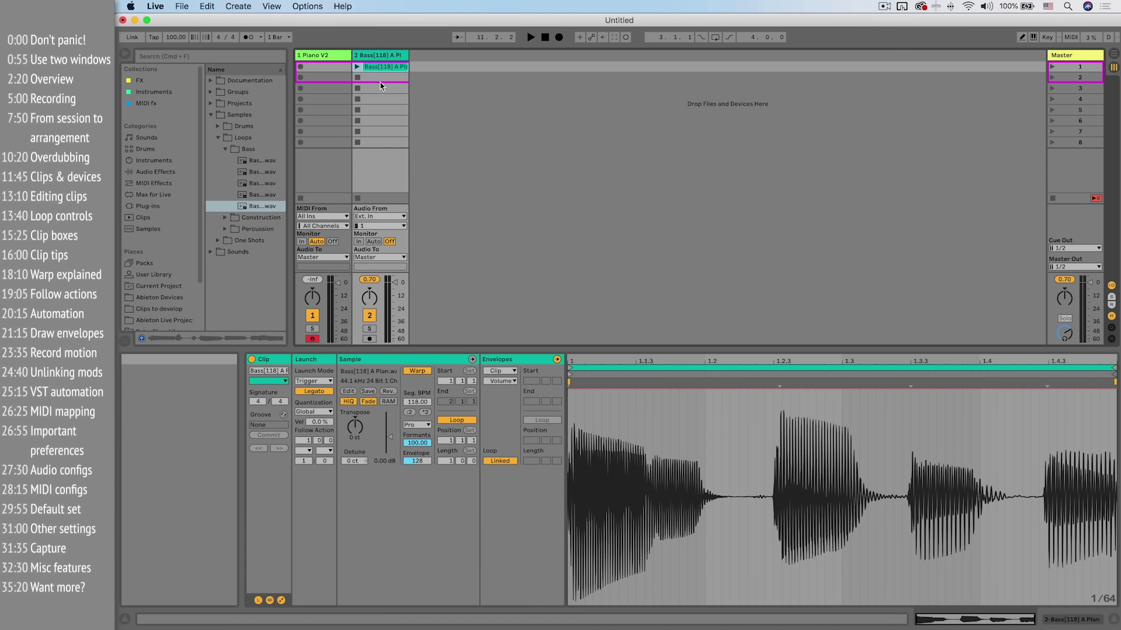
pyautogui.click(370, 80)
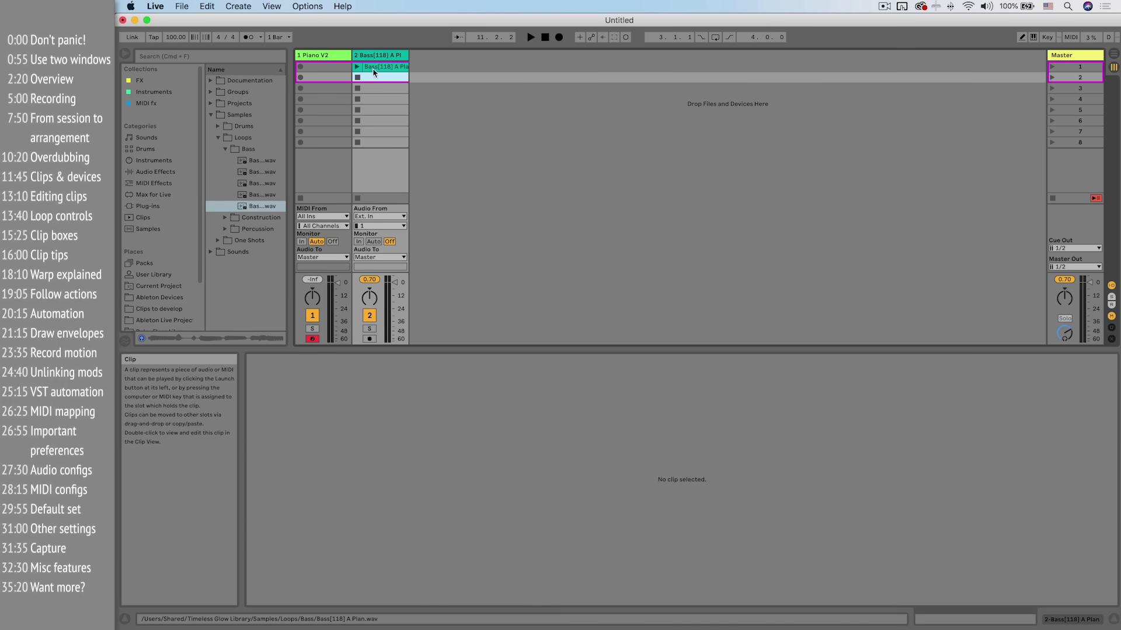
pyautogui.click(377, 67)
pyautogui.press('super+c')
pyautogui.click(377, 78)
pyautogui.press('super+v')
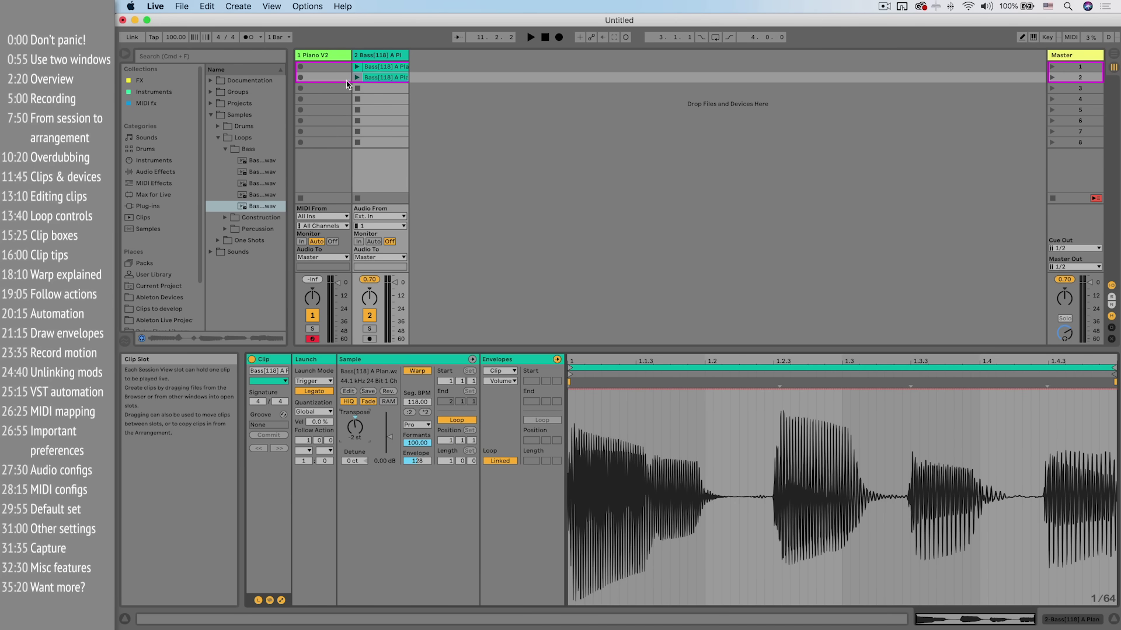
# - Launch the two bass clips alternately to hear how playback switches between them in Legato mode
pyautogui.click(355, 78)
pyautogui.click(358, 68)
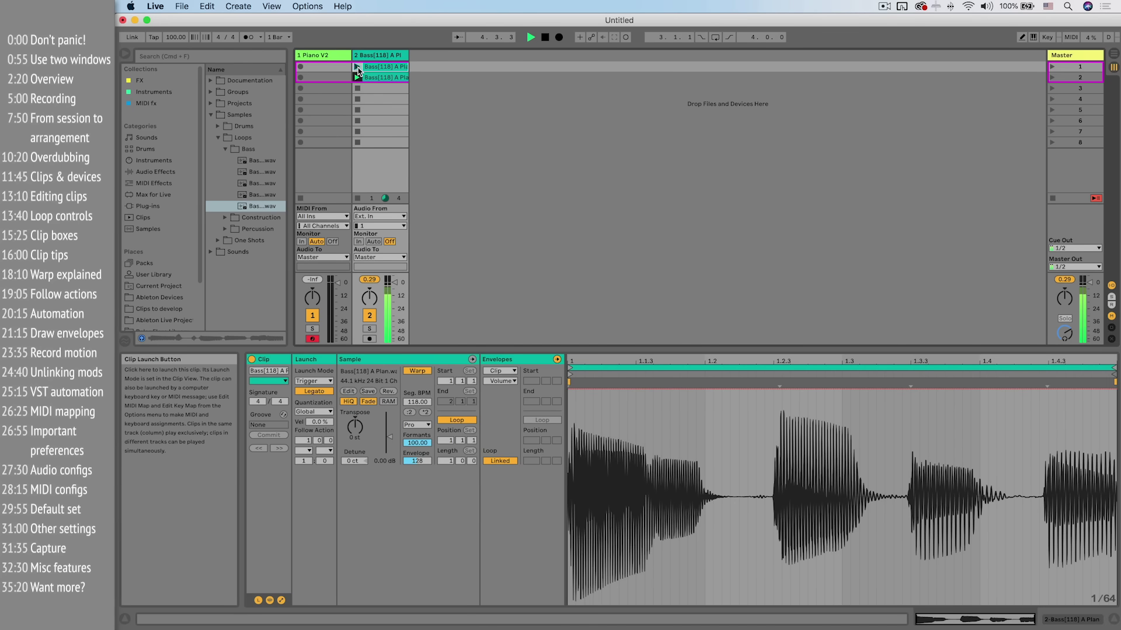
pyautogui.click(359, 78)
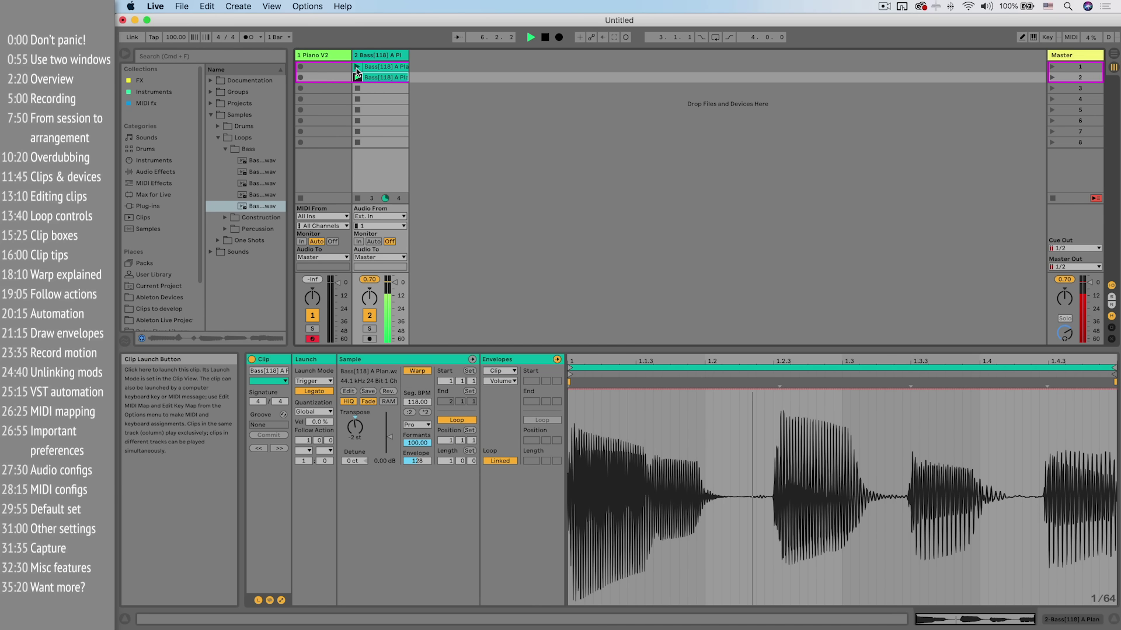
# - Relaunch the first bass clip and stop playback
pyautogui.click(358, 68)
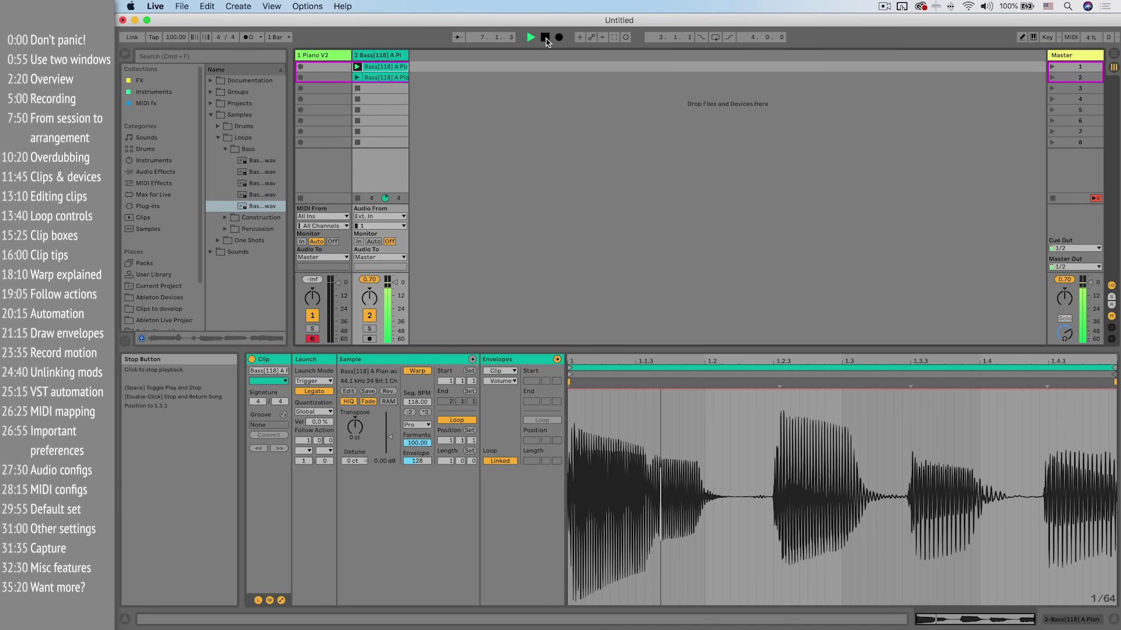
pyautogui.click(545, 37)
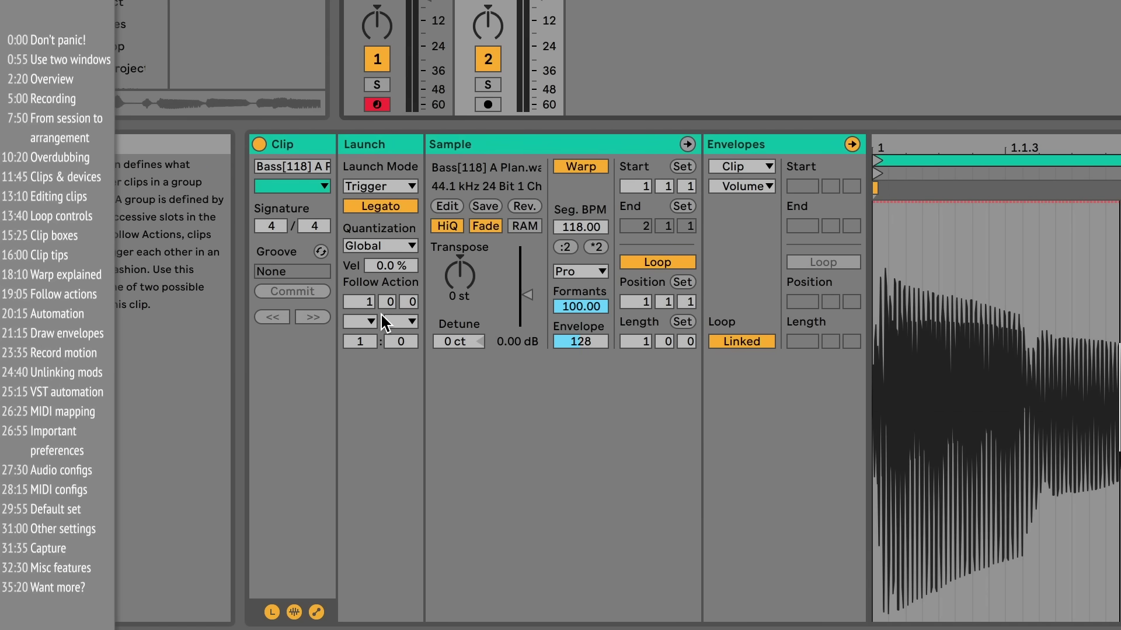
# - Set the follow action to Next on the first bass clip and Previous on the second, and audition them starting from the second clip
pyautogui.click(359, 317)
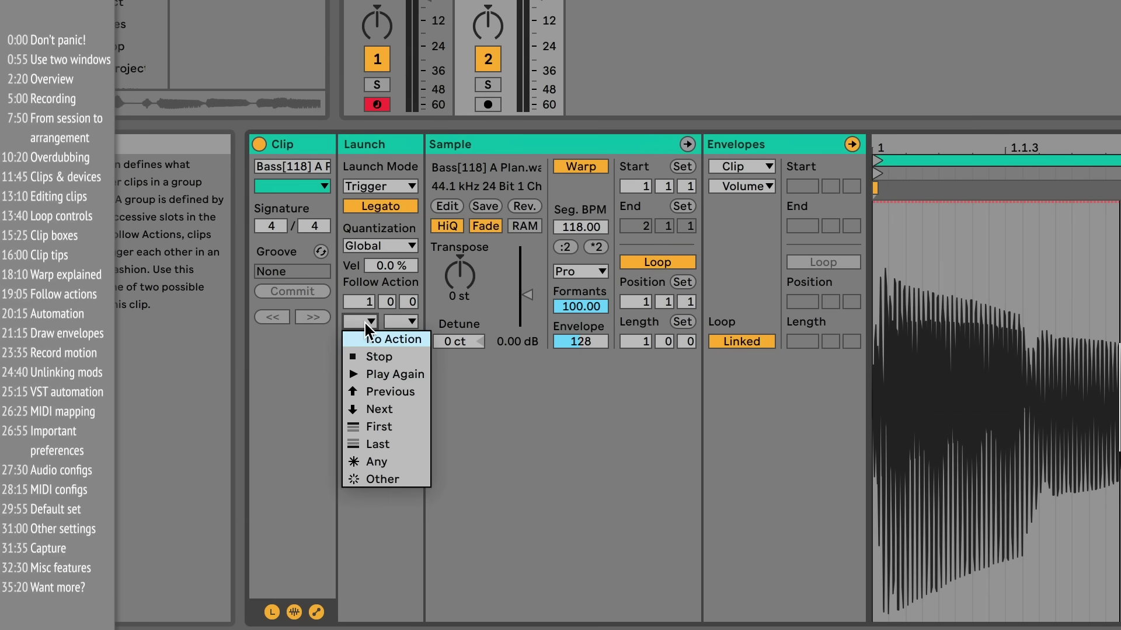
pyautogui.click(380, 413)
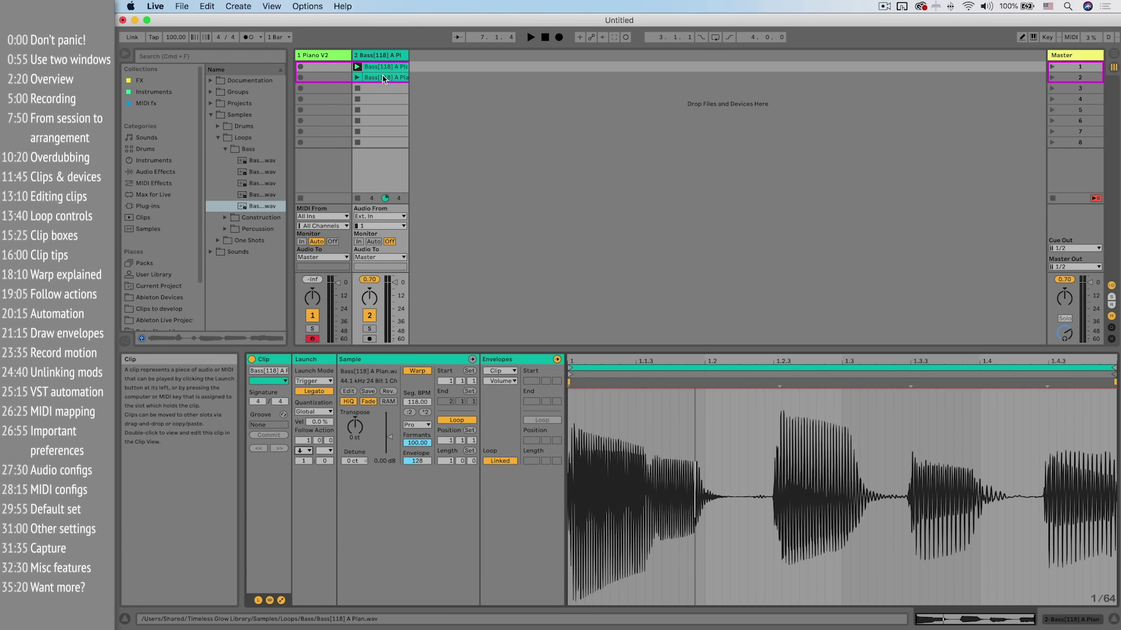
pyautogui.moveTo(355, 425); pyautogui.dragTo(355, 435)
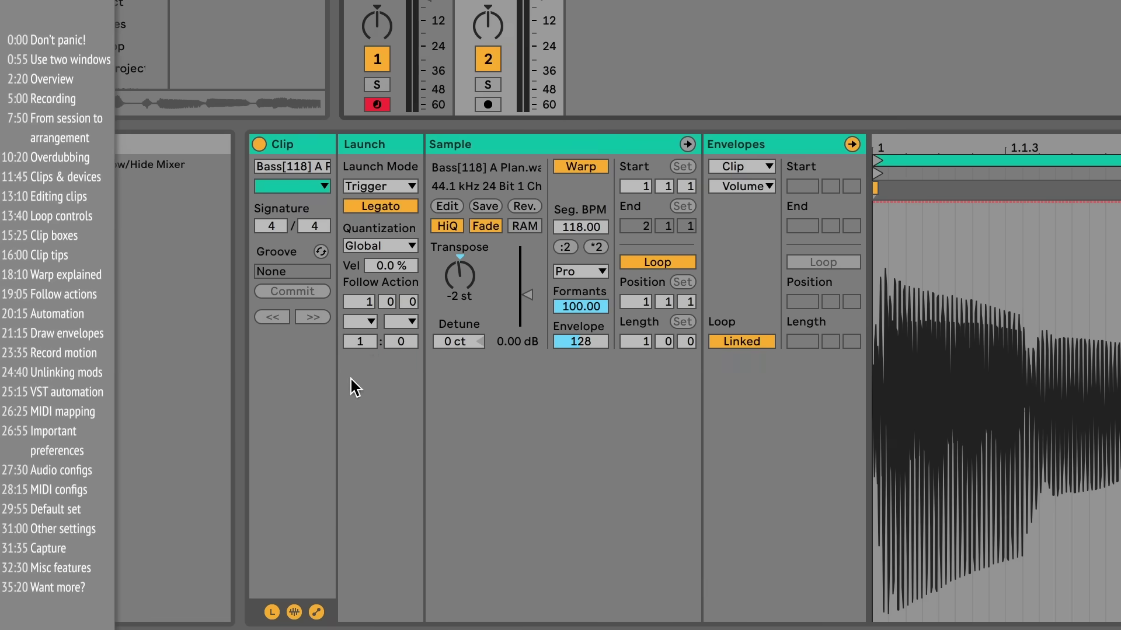
pyautogui.click(361, 321)
pyautogui.click(385, 392)
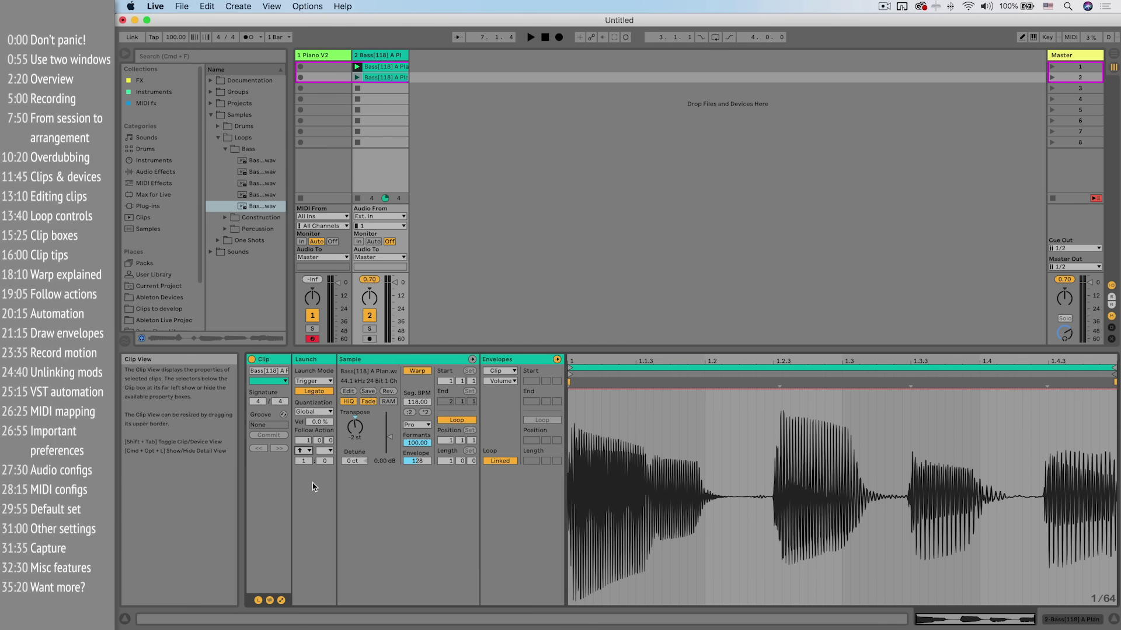
pyautogui.click(356, 78)
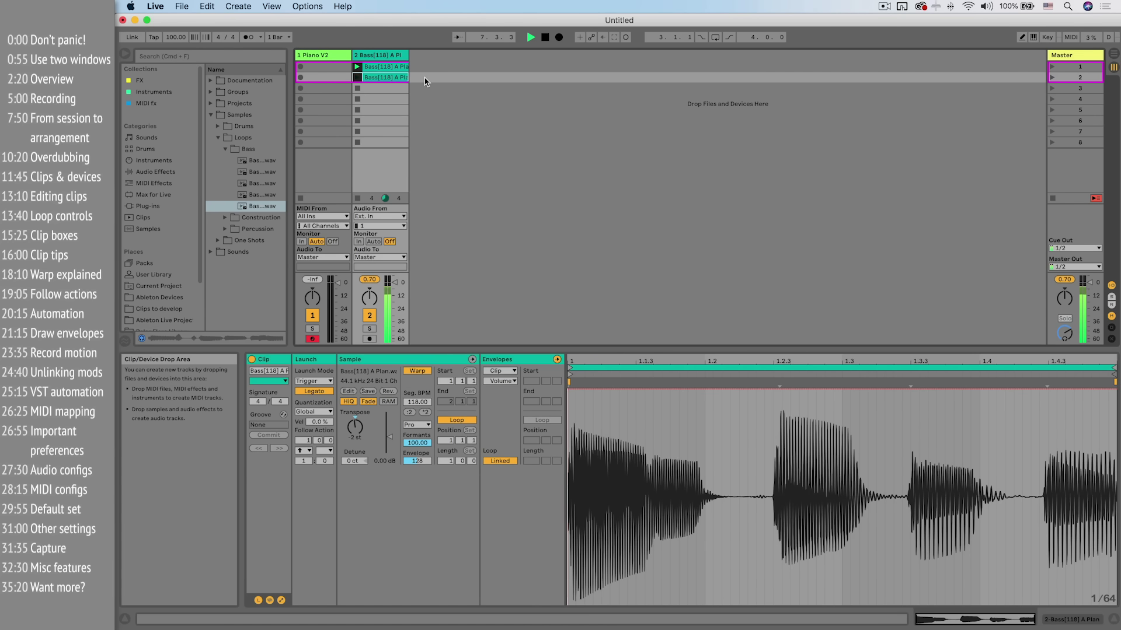
pyautogui.press('space')
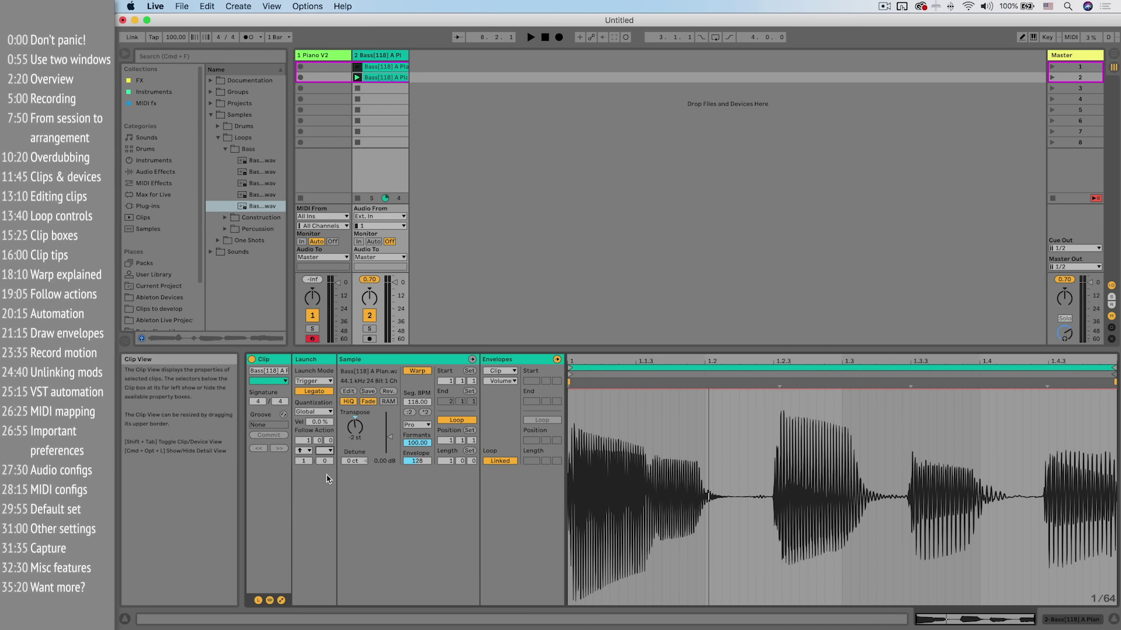
# - Remove the bass audio track and create an empty MIDI clip in the Piano V2 track's first slot
pyautogui.hotkey('shift', 'Tab')
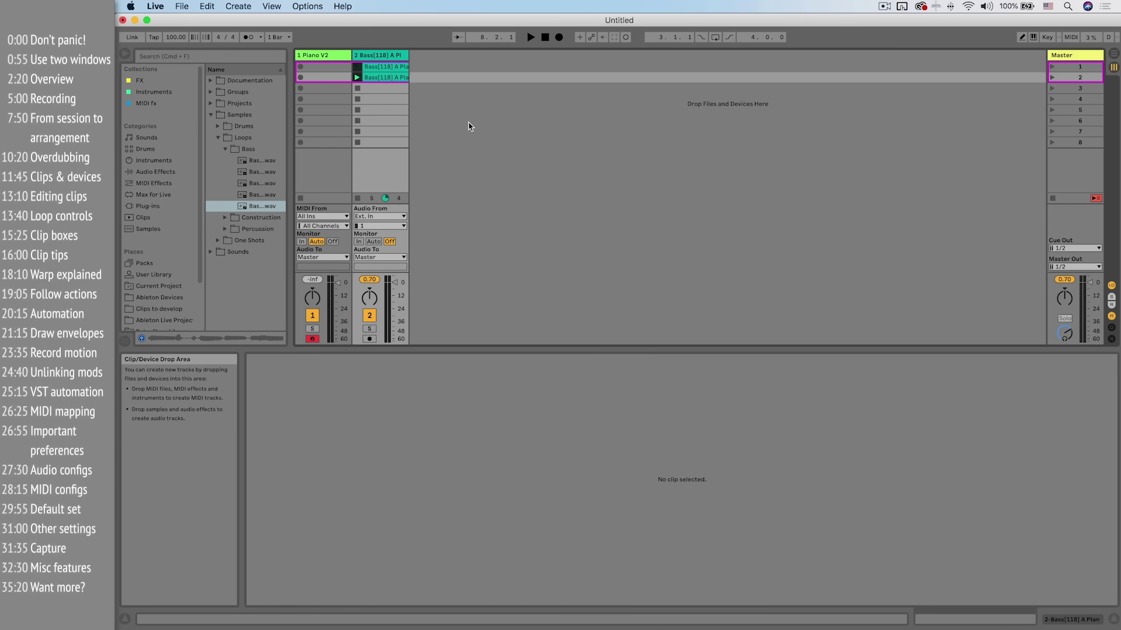
pyautogui.hotkey('shift', 'Tab')
pyautogui.press('super+z')
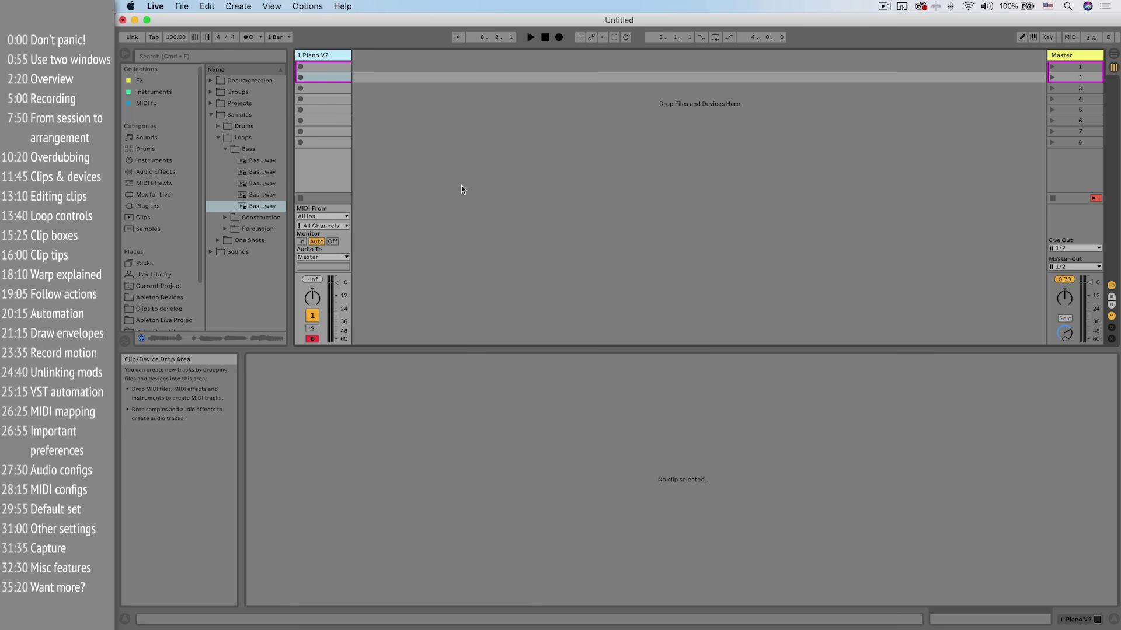
pyautogui.press('super+z')
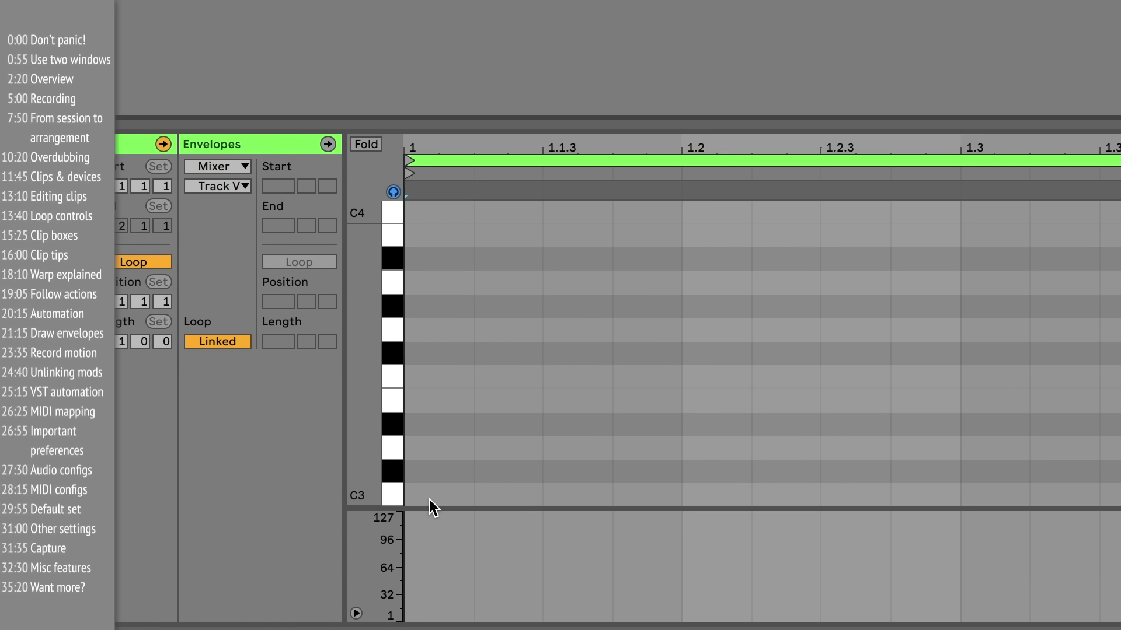
# - Add sixteenth notes C3, E3, G3 and B3 at positions 1, 1.1.3, 1.2 and 1.2.3 of the piano clip
pyautogui.doubleClick(555, 542)
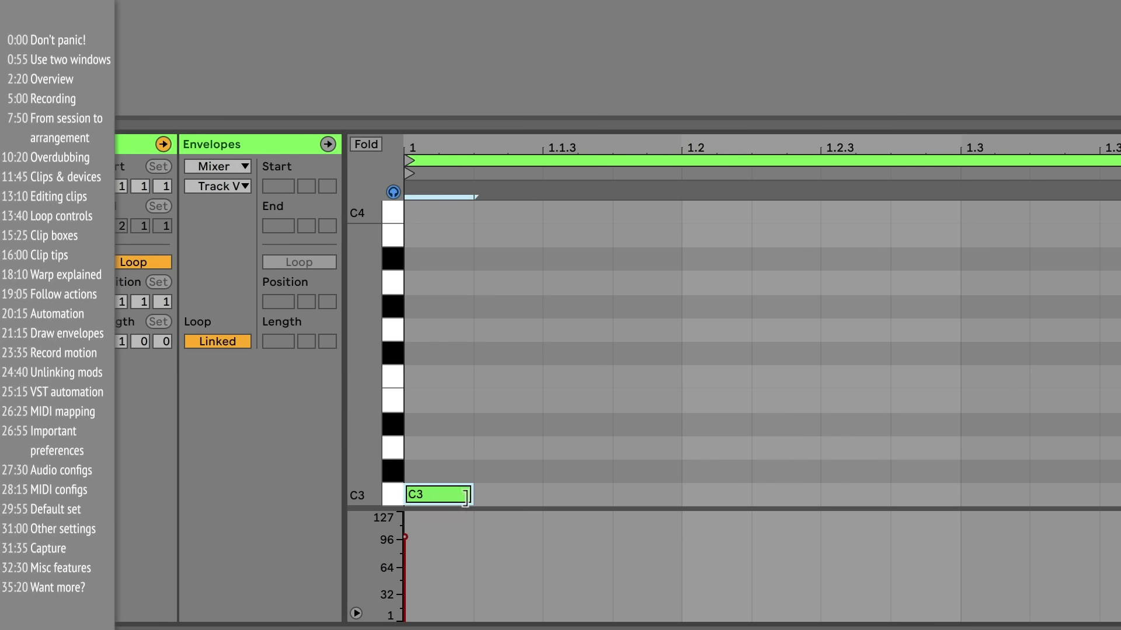
pyautogui.doubleClick(572, 396)
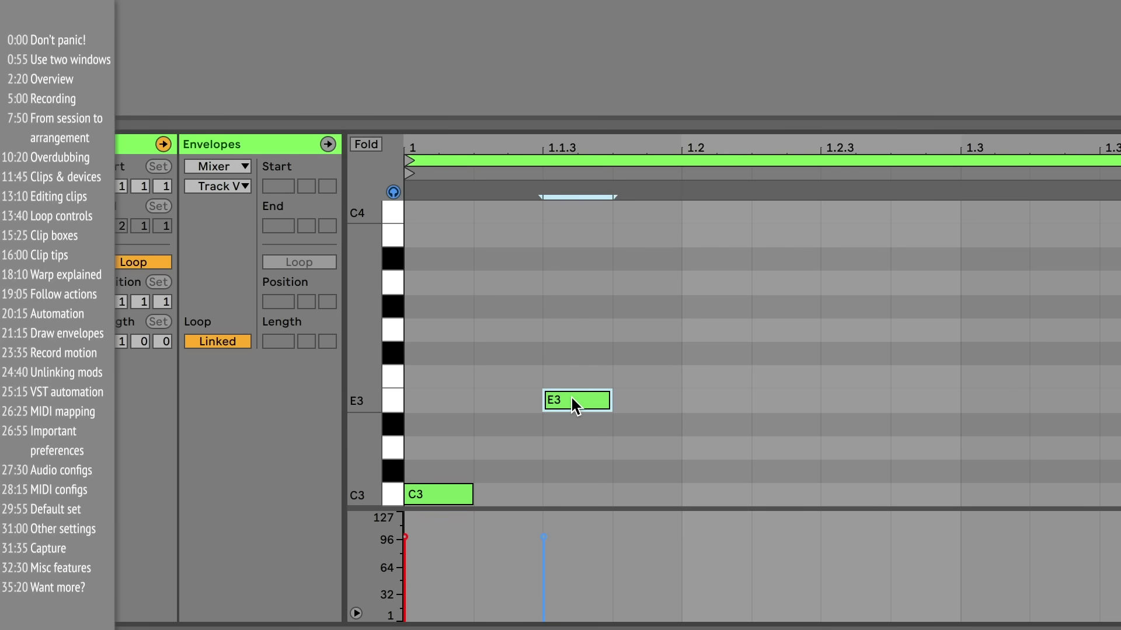
pyautogui.doubleClick(713, 328)
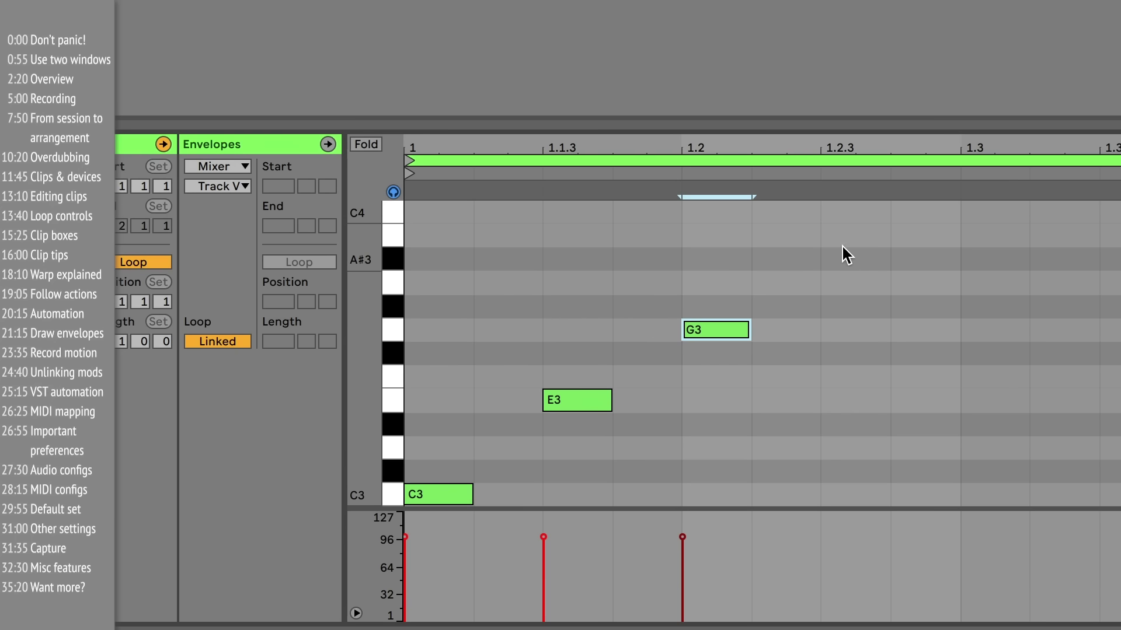
pyautogui.doubleClick(843, 241)
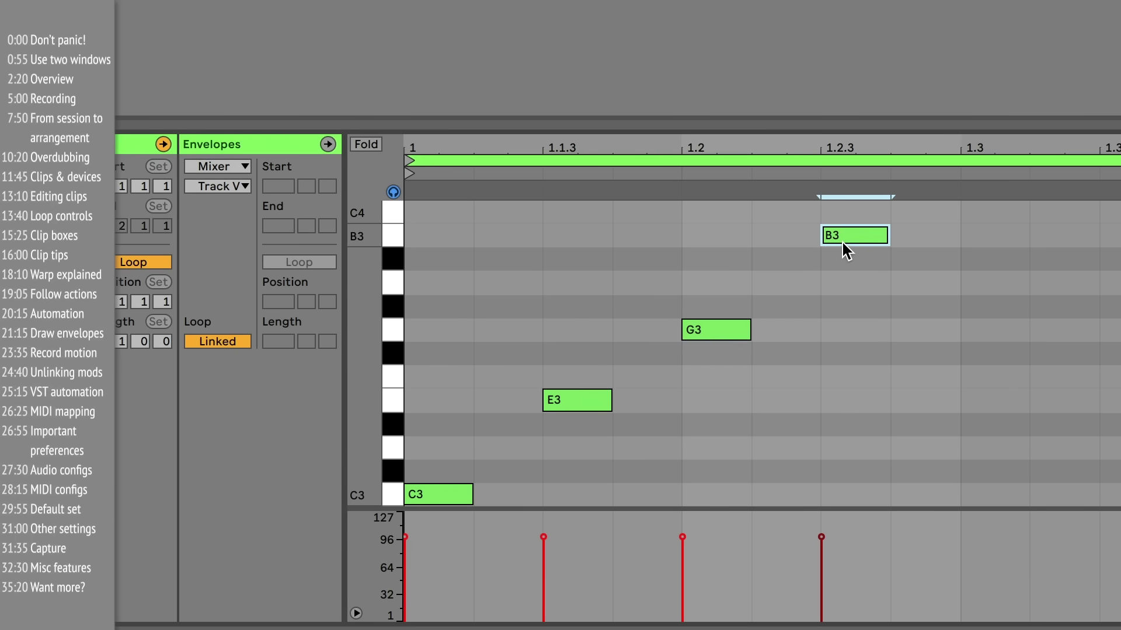
# - Insert a return track and load the Ballad Reverb preset from the Reverb effect's Hall folder onto it
pyautogui.rightClick(991, 145)
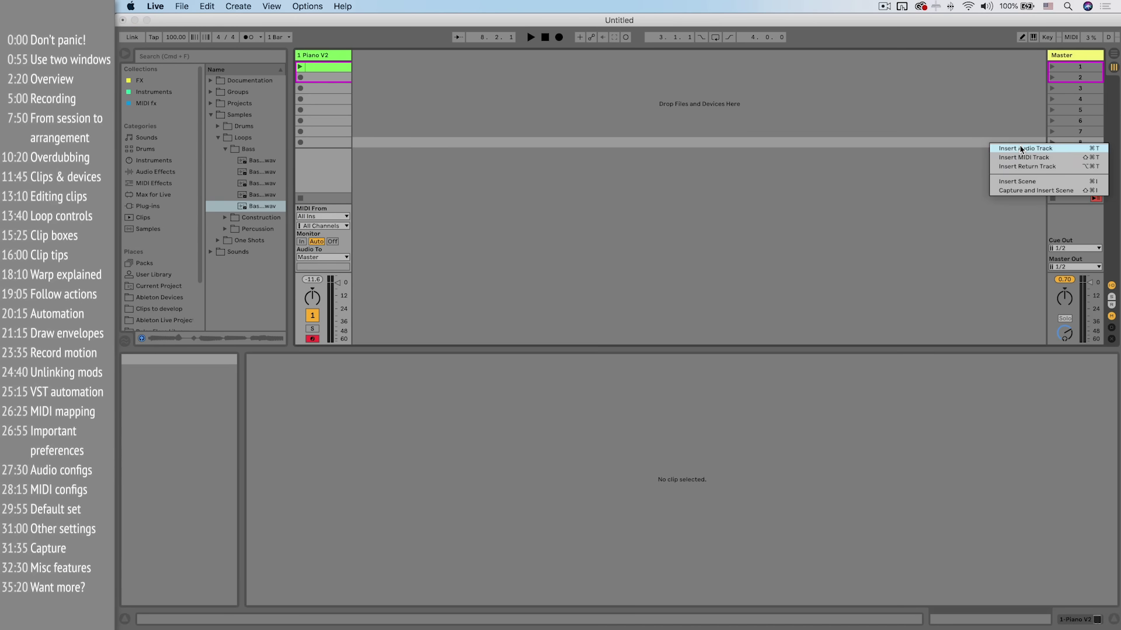
pyautogui.click(1021, 167)
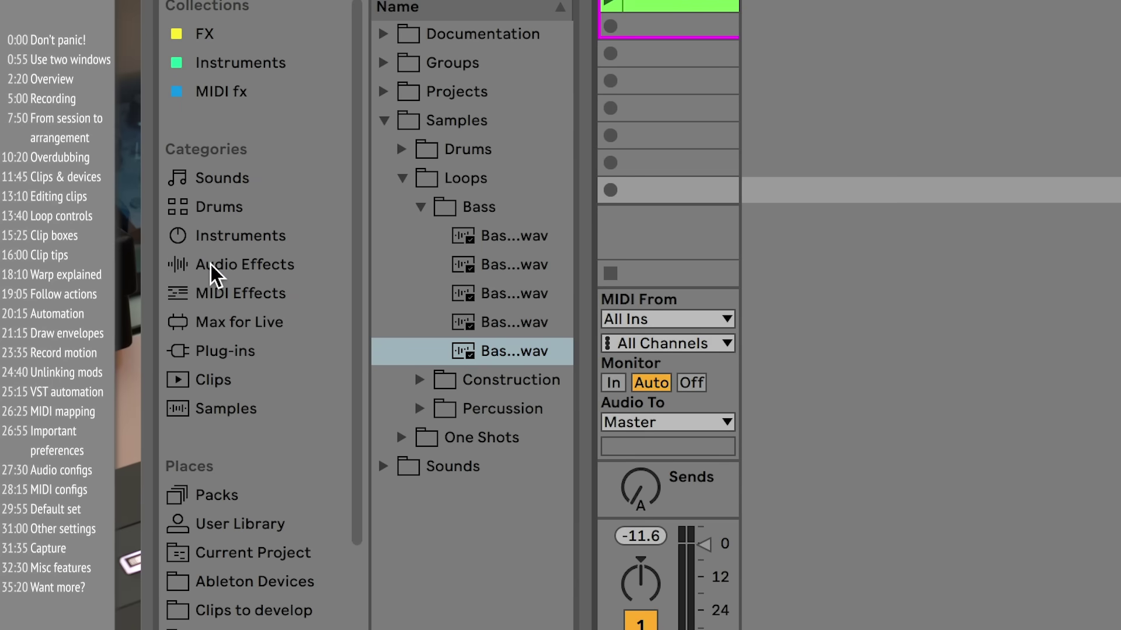
pyautogui.click(142, 172)
pyautogui.scroll(-7, 454, 370)
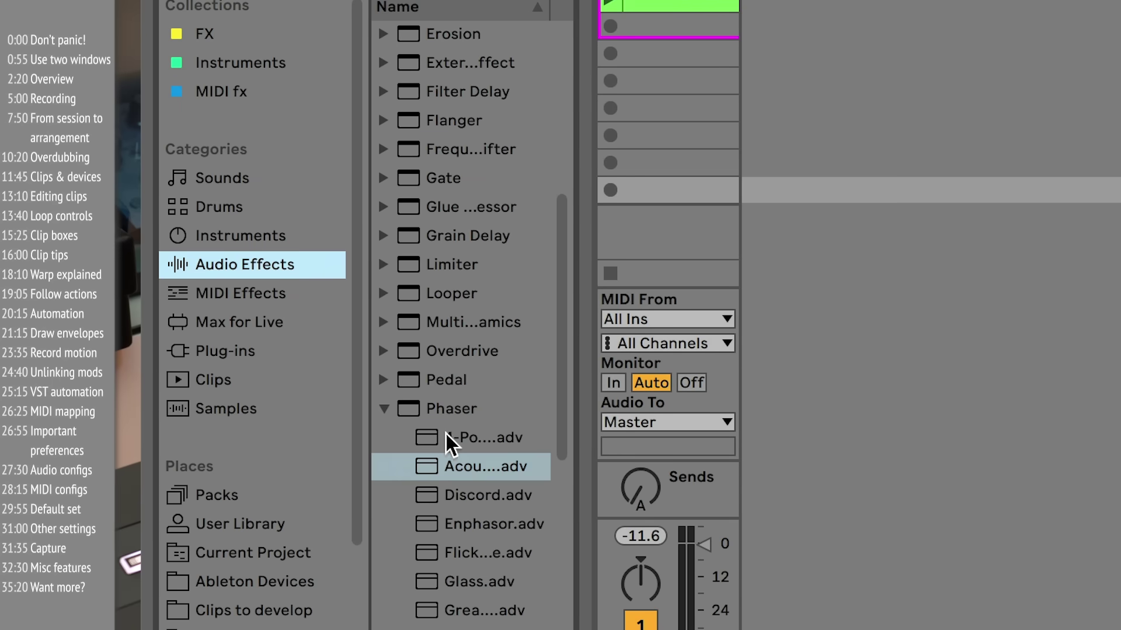
pyautogui.scroll(-8, 405, 211)
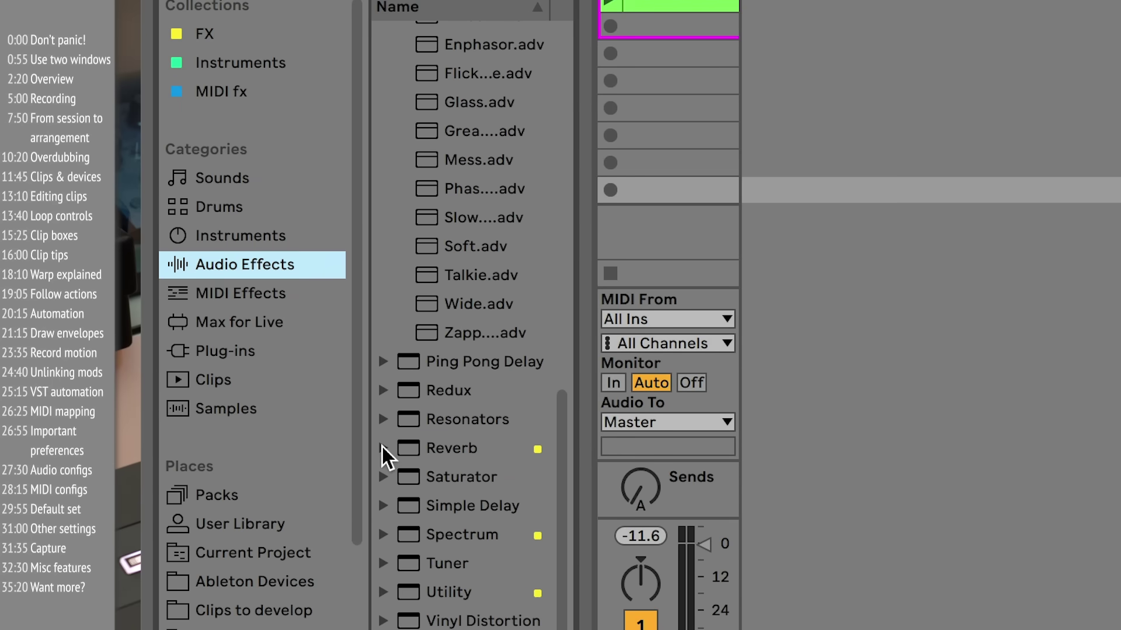
pyautogui.click(383, 449)
pyautogui.click(403, 476)
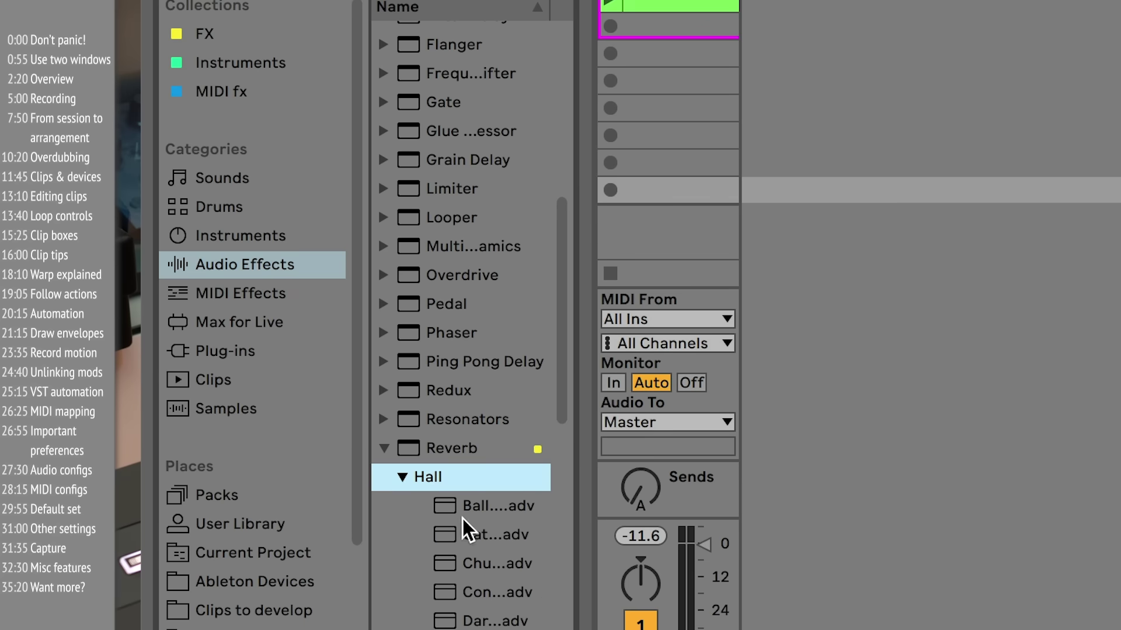
pyautogui.moveTo(495, 514); pyautogui.dragTo(897, 428)
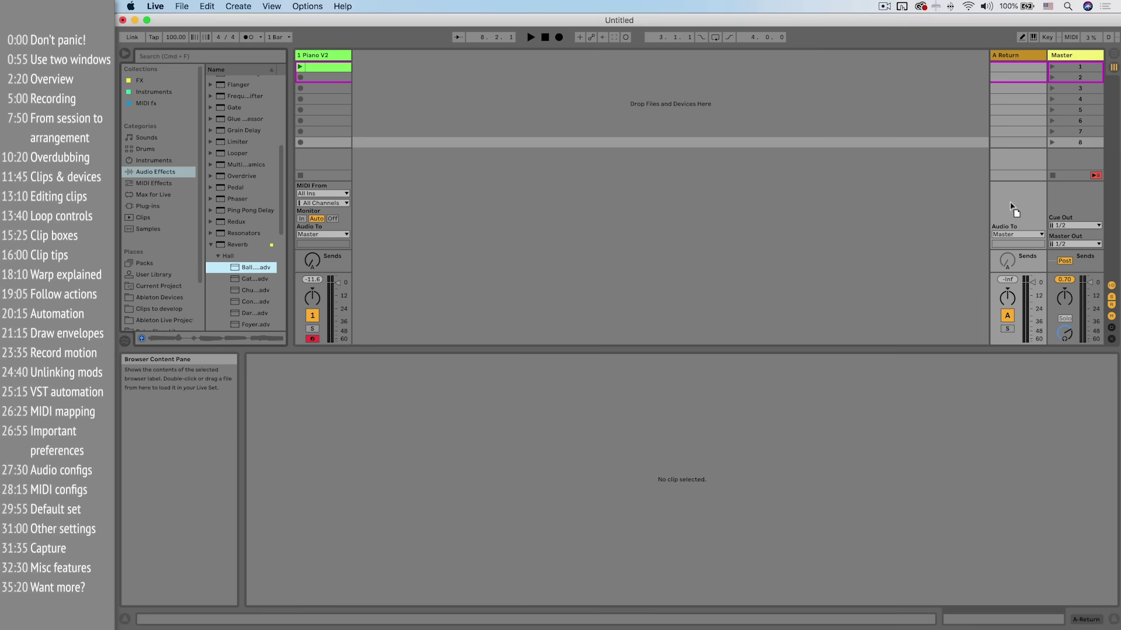
pyautogui.moveTo(1012, 206); pyautogui.dragTo(1010, 200)
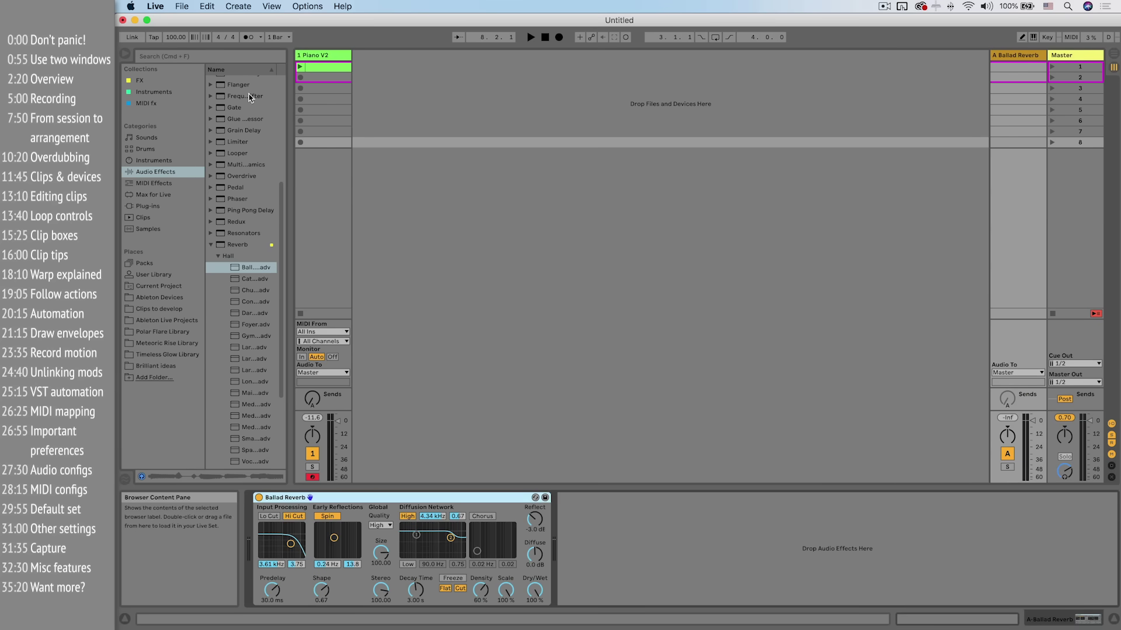
# - Launch the piano clip and adjust the Piano V2 track's send A level and panning during playback
pyautogui.click(300, 67)
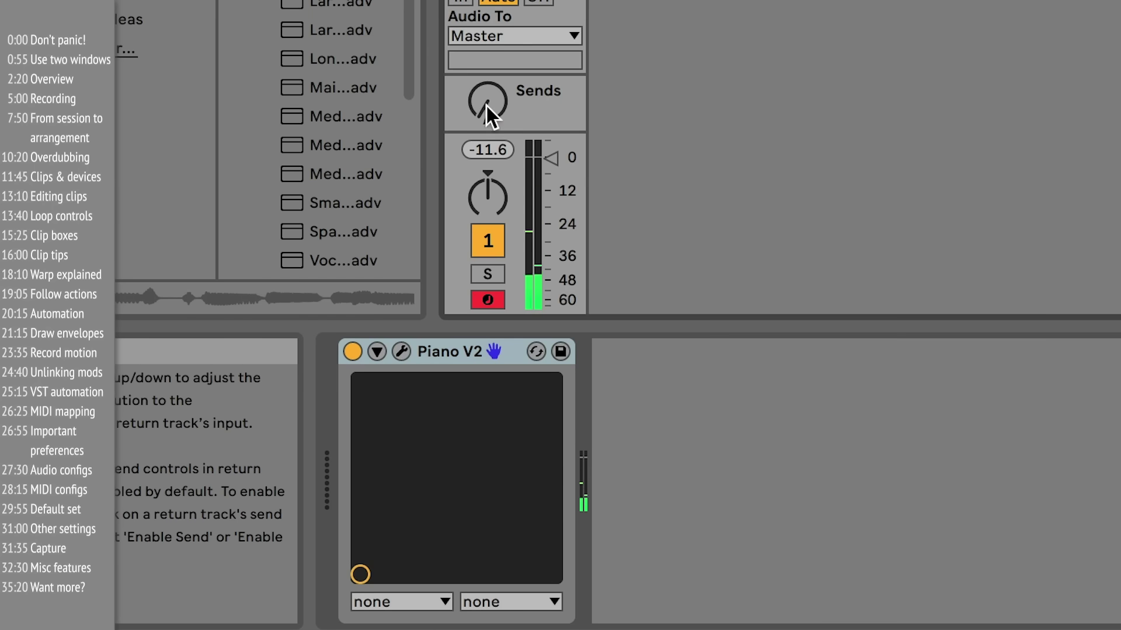
pyautogui.moveTo(312, 400); pyautogui.dragTo(312, 392)
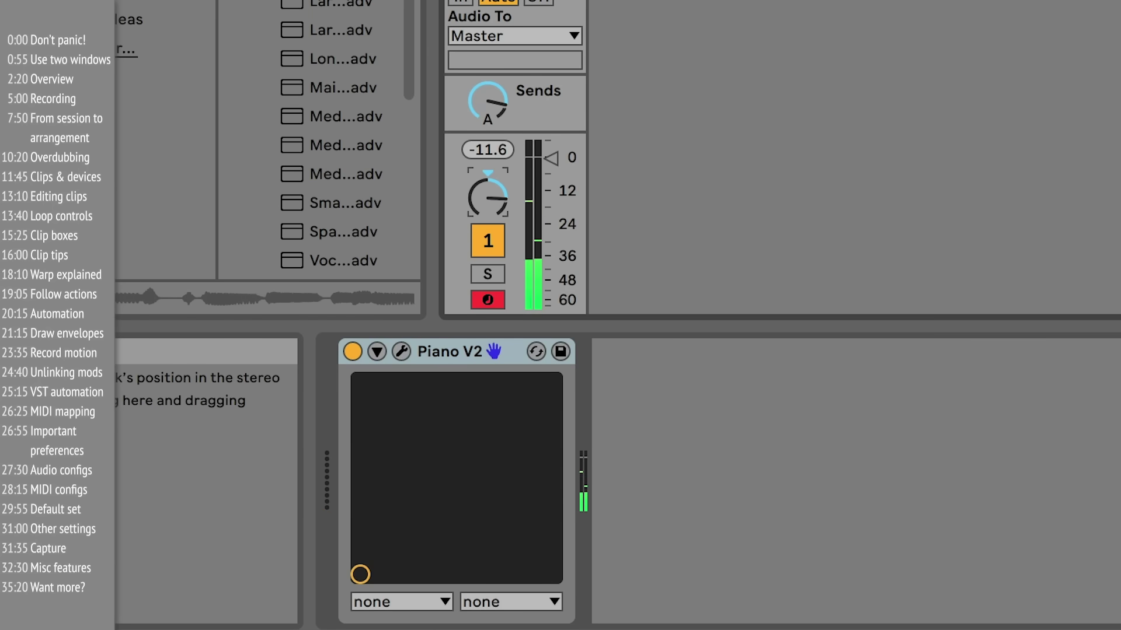
pyautogui.moveTo(488, 197); pyautogui.dragTo(487, 204)
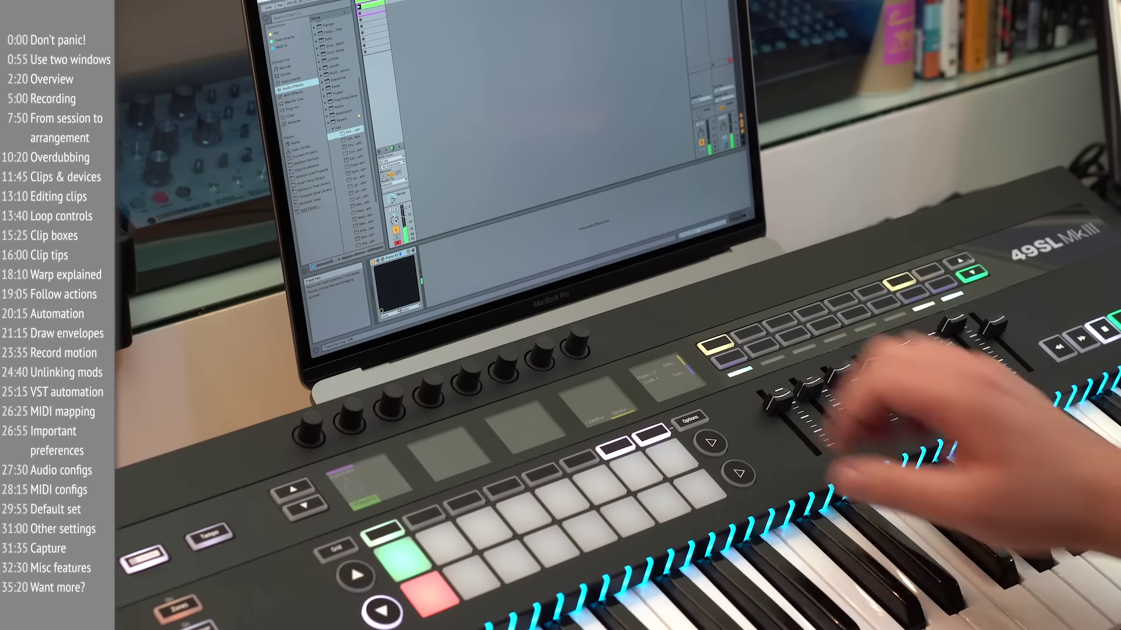
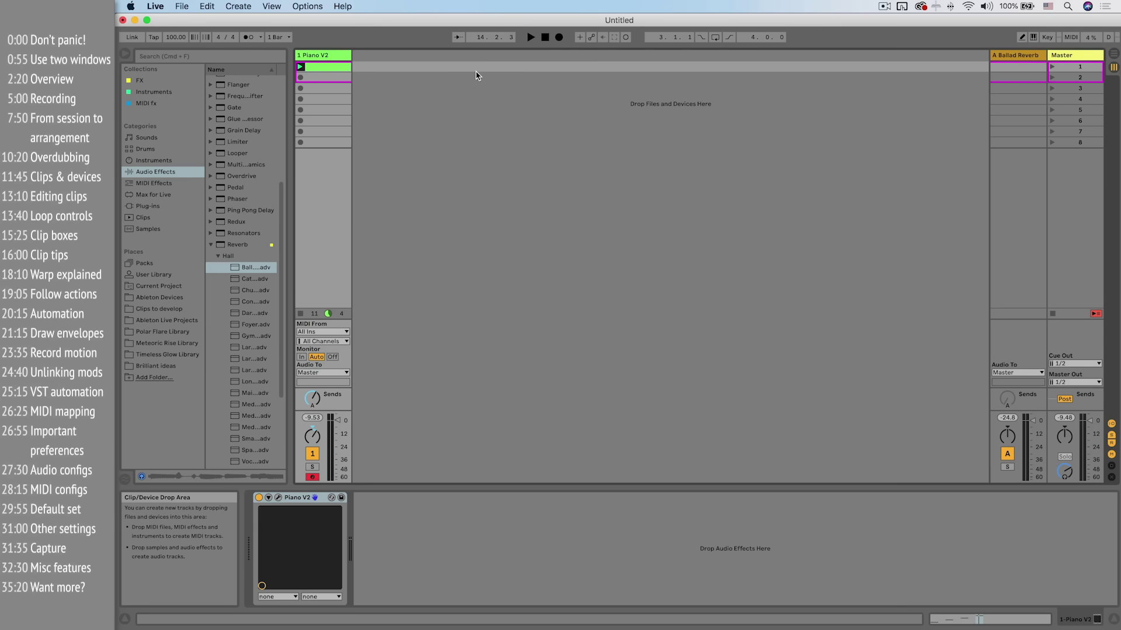
# - Open the piano clip and alternate between its note editor and envelope editor, leaving the envelope editor displayed
pyautogui.doubleClick(324, 69)
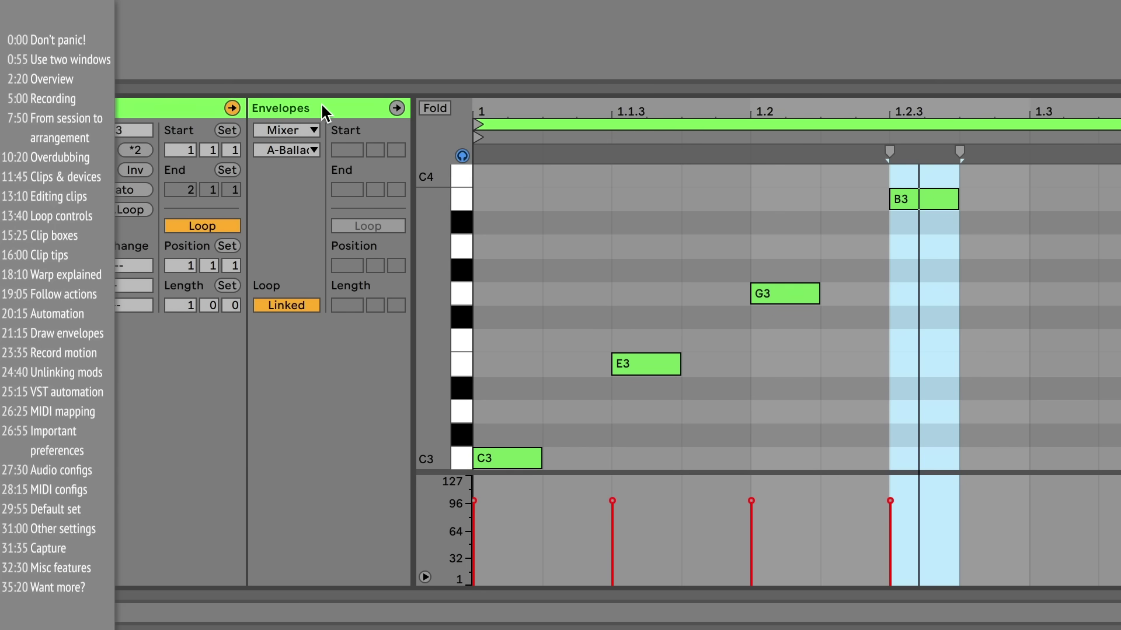
pyautogui.click(322, 105)
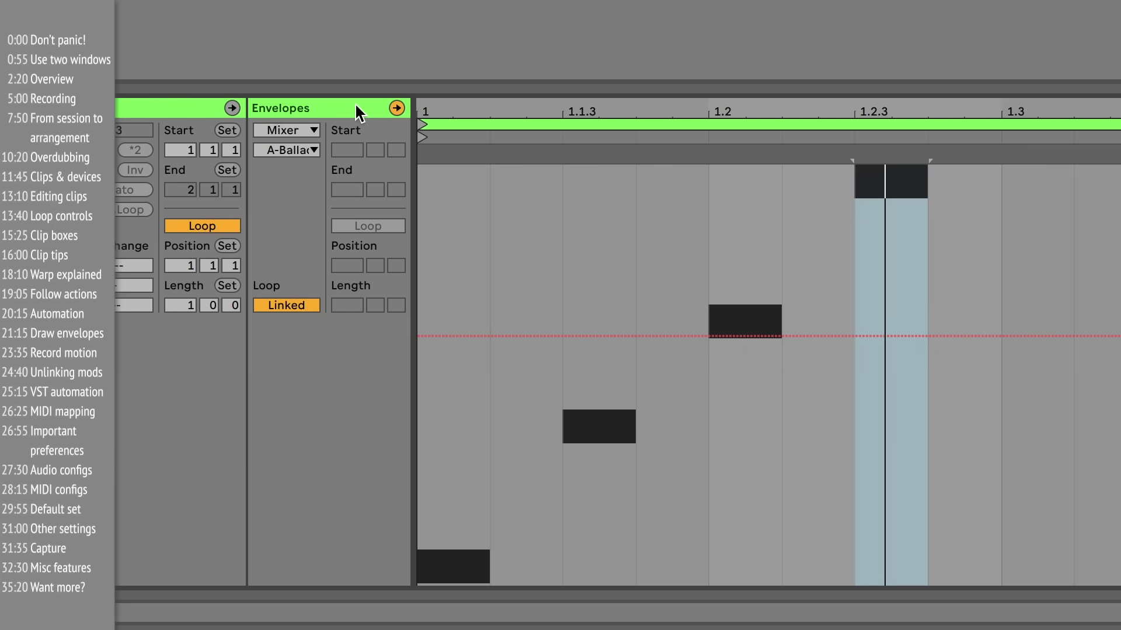
pyautogui.click(174, 105)
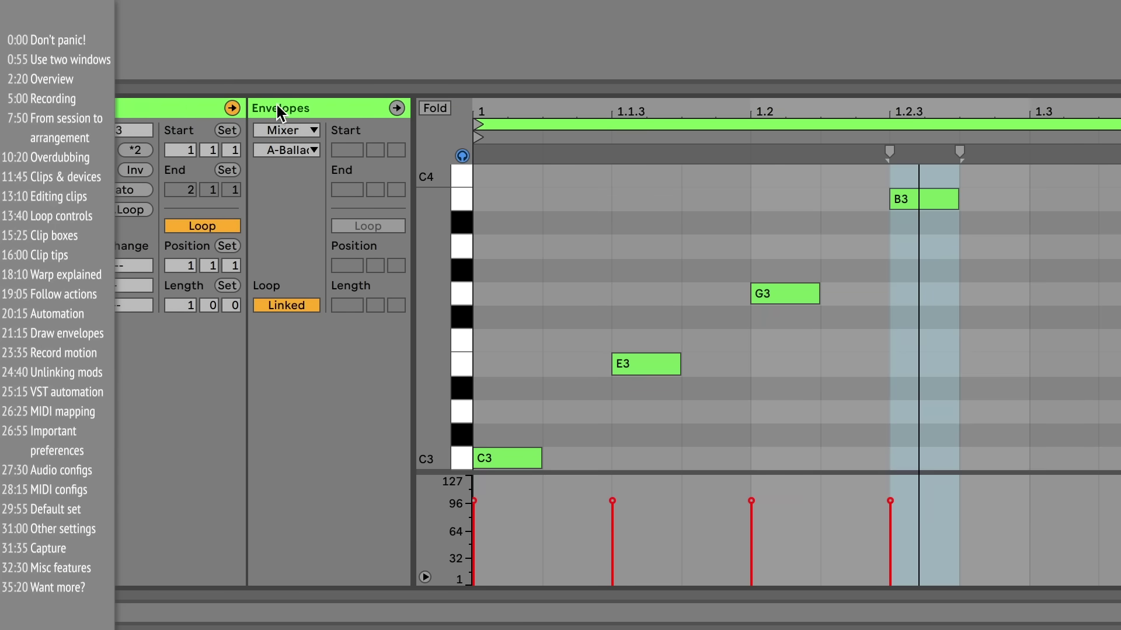
pyautogui.click(312, 107)
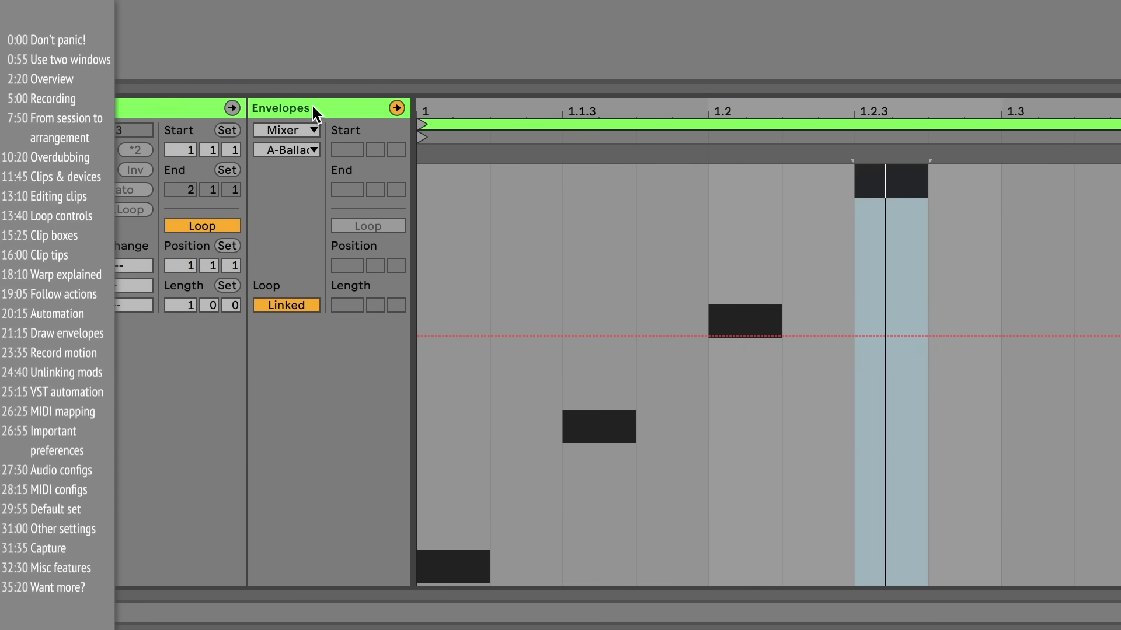
pyautogui.click(190, 106)
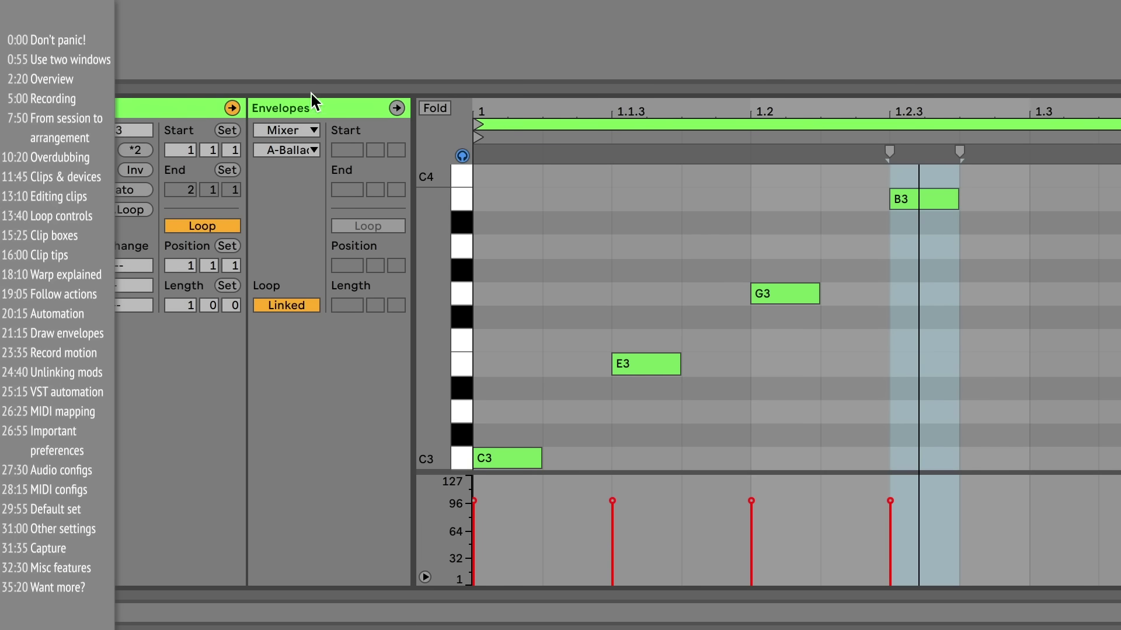
pyautogui.click(310, 109)
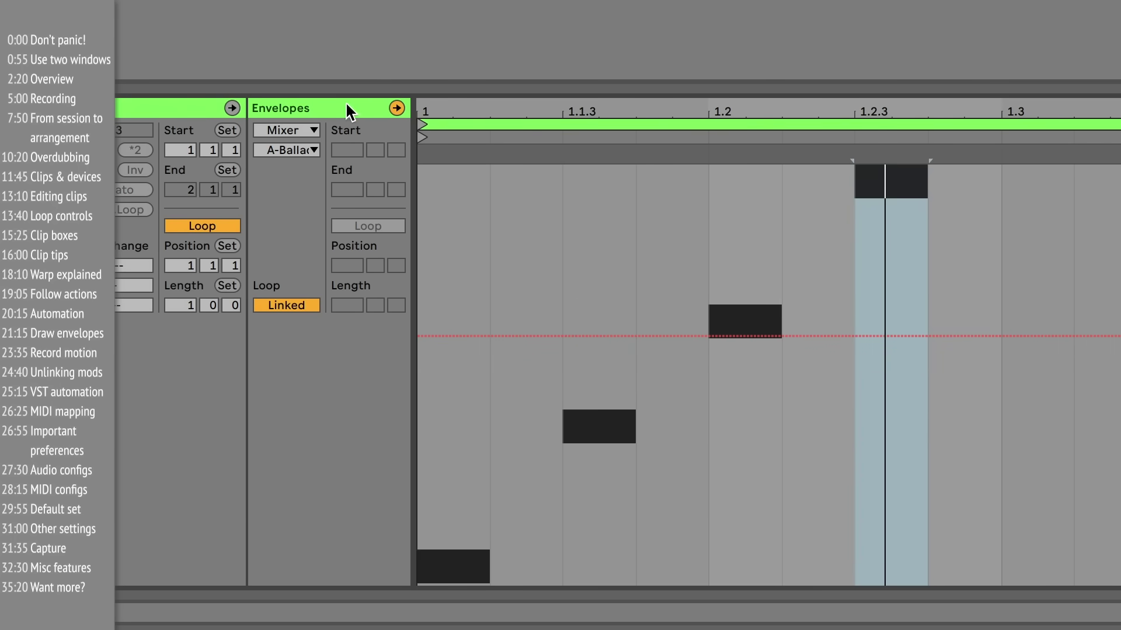
# - Examine the devices and mixer parameters offered for the piano clip's envelopes, keeping the reverb send envelope selected
pyautogui.click(303, 129)
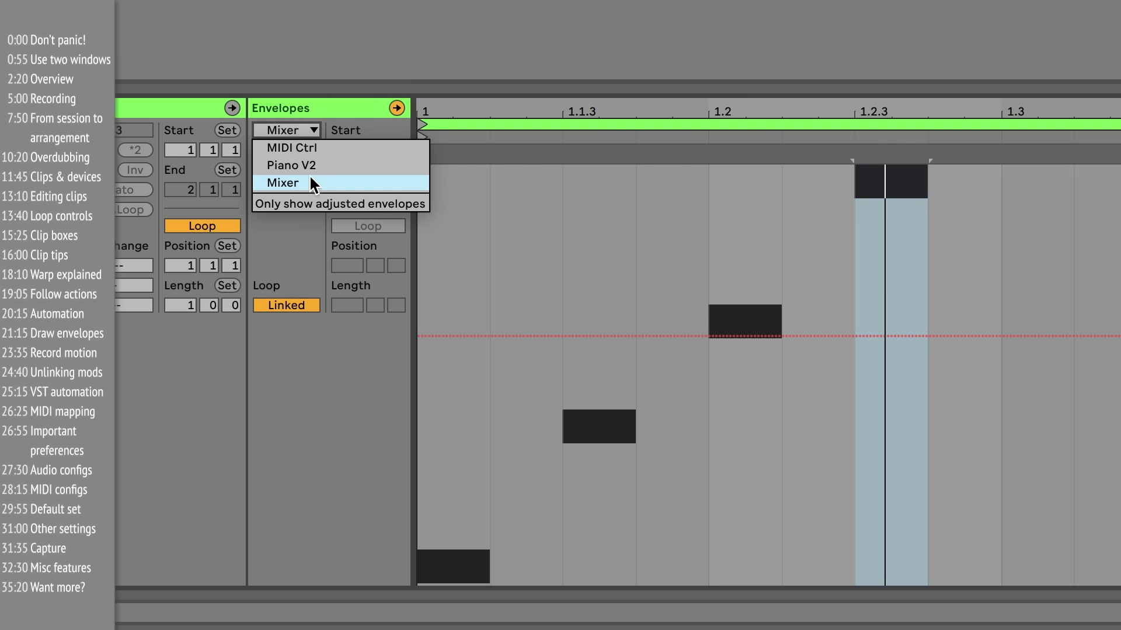
pyautogui.click(286, 127)
pyautogui.click(292, 151)
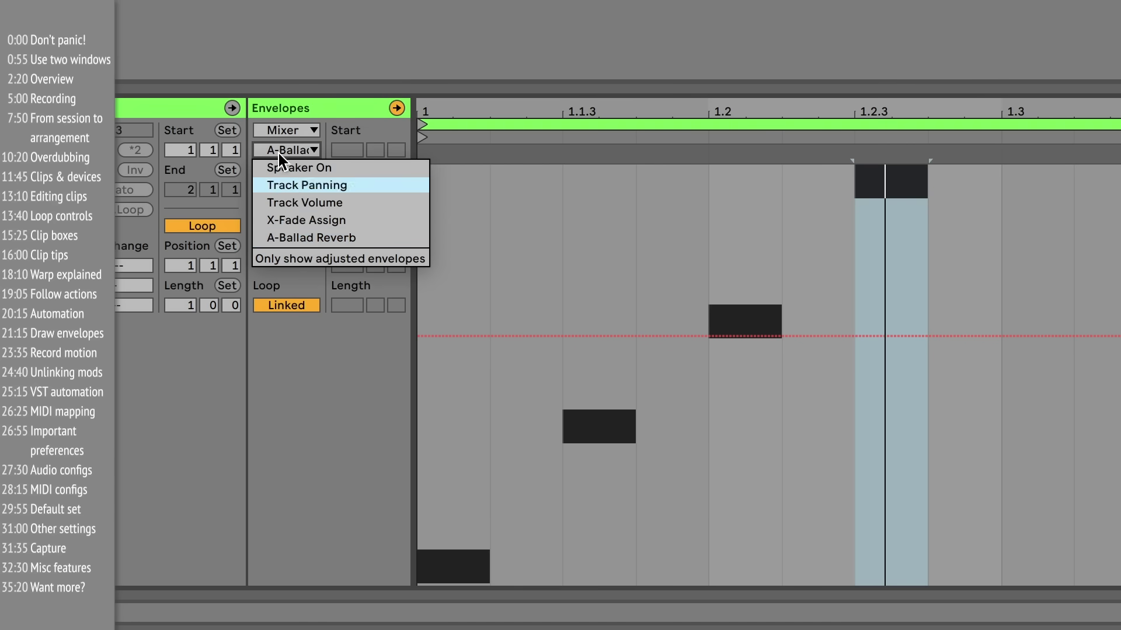
pyautogui.click(278, 151)
pyautogui.click(281, 131)
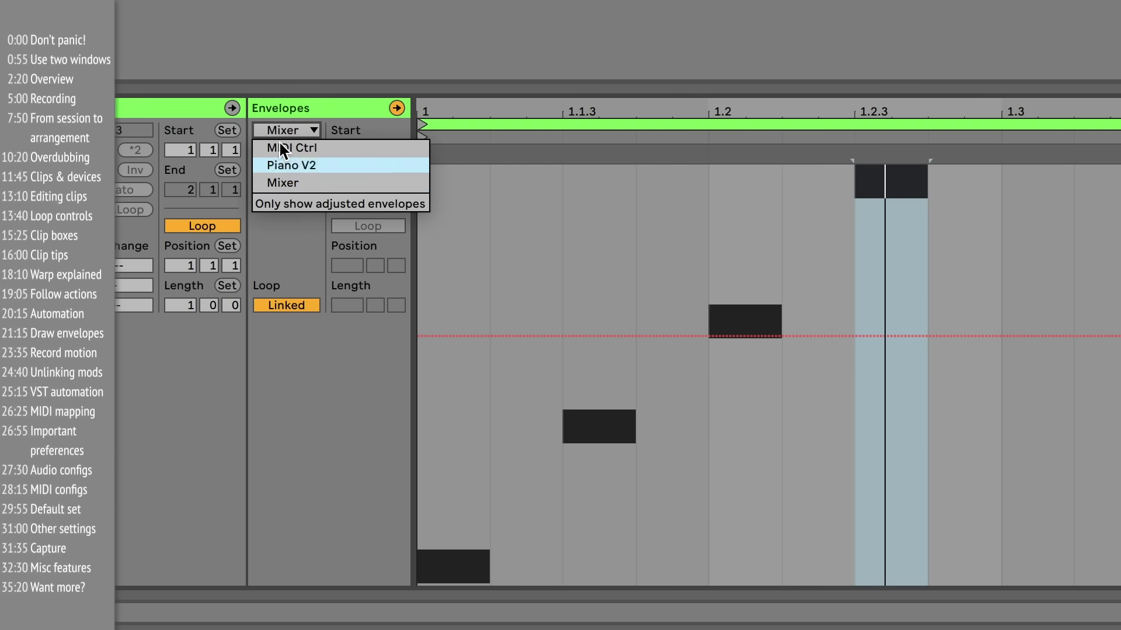
pyautogui.click(390, 160)
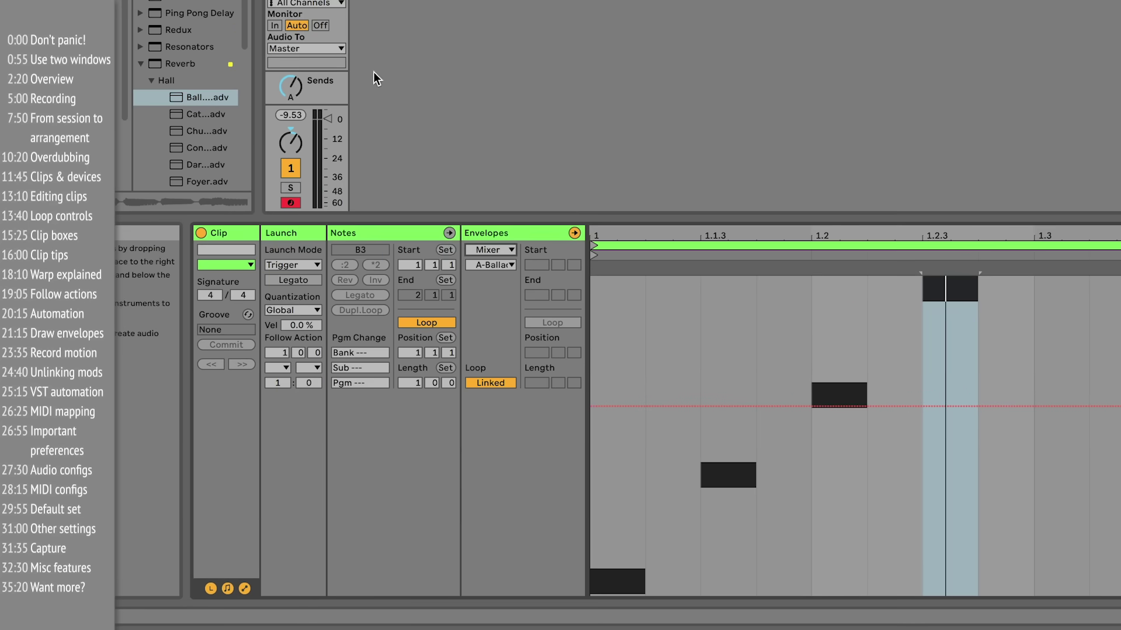
# - Shape the piano clip's A-Ballad Reverb send envelope to stay at -inf dB until 1.2 and ramp to maximum at 1.2.3
pyautogui.click(288, 146)
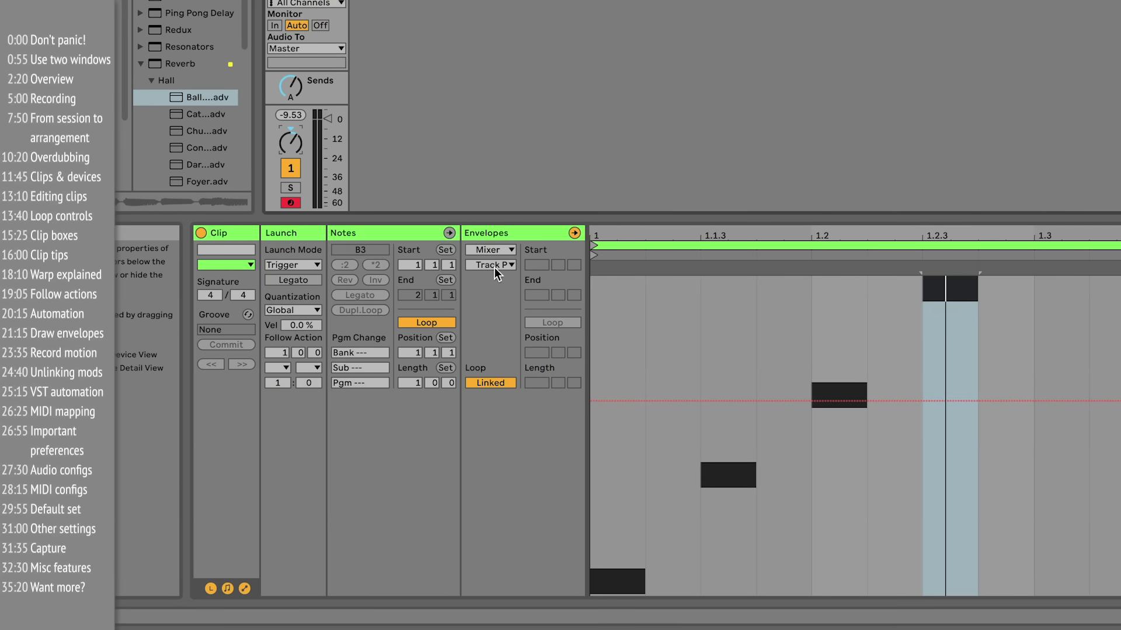
pyautogui.click(290, 86)
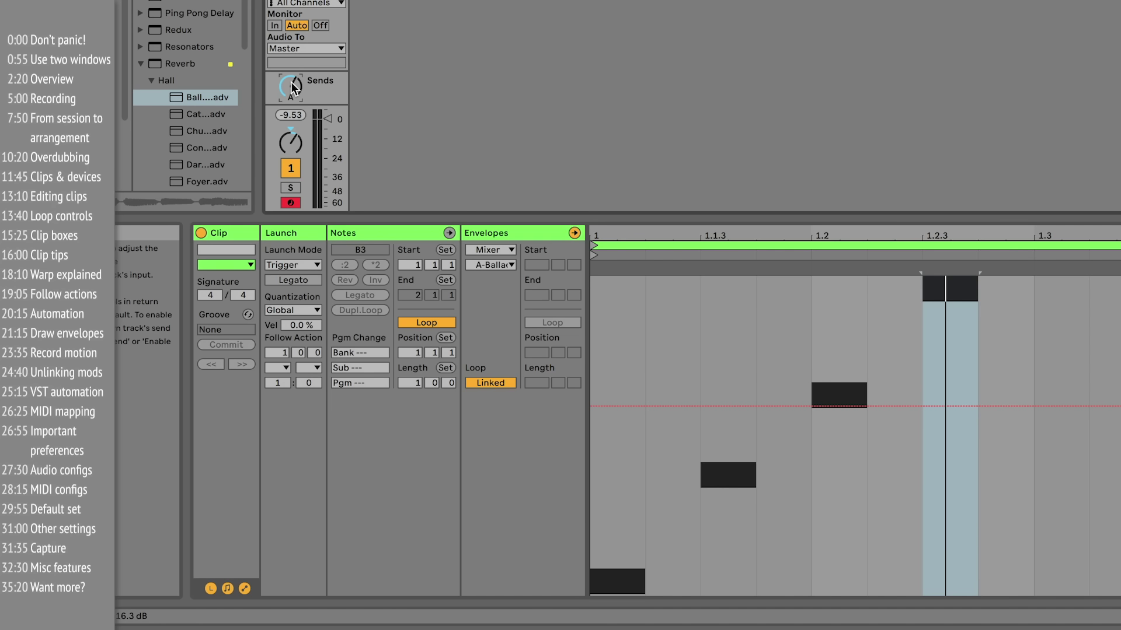
pyautogui.click(938, 293)
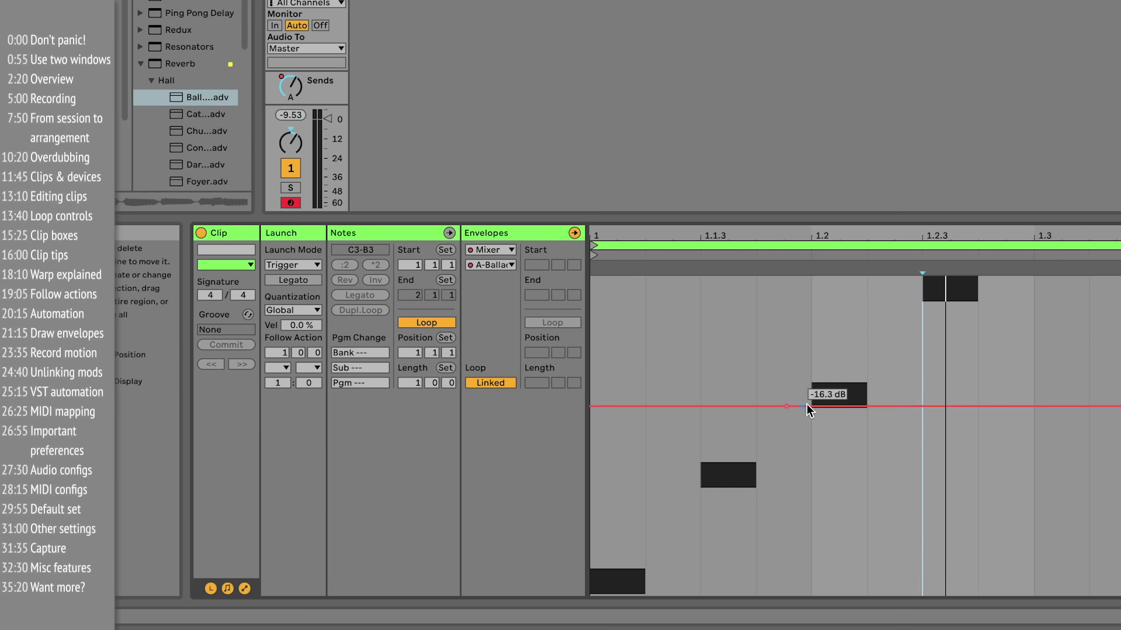
pyautogui.moveTo(774, 407); pyautogui.dragTo(757, 596)
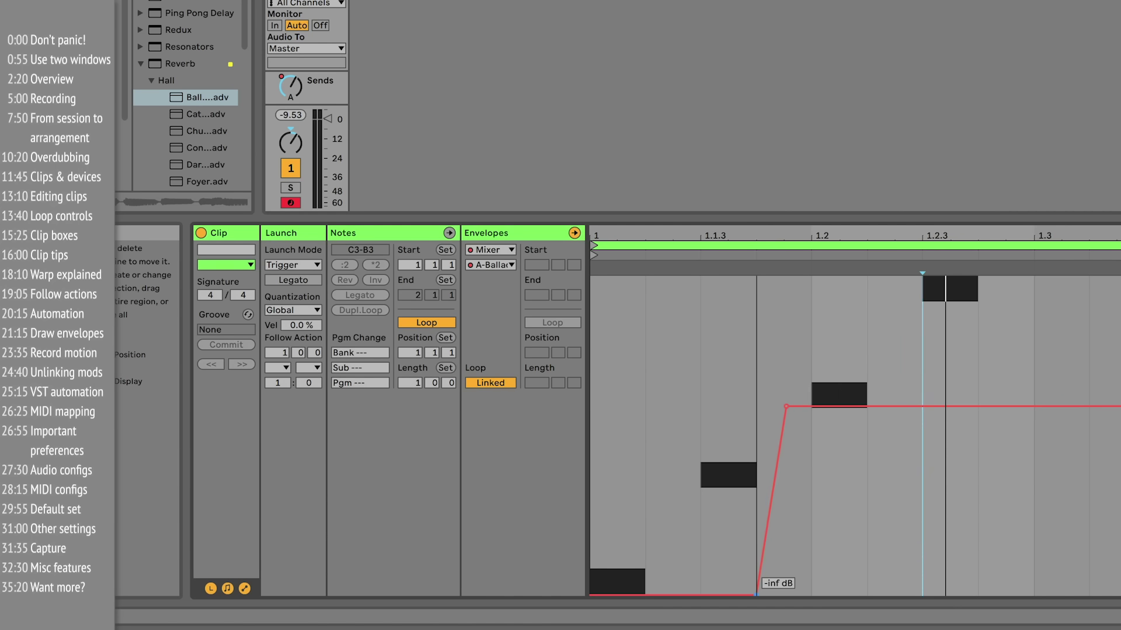
pyautogui.moveTo(787, 406); pyautogui.dragTo(867, 467)
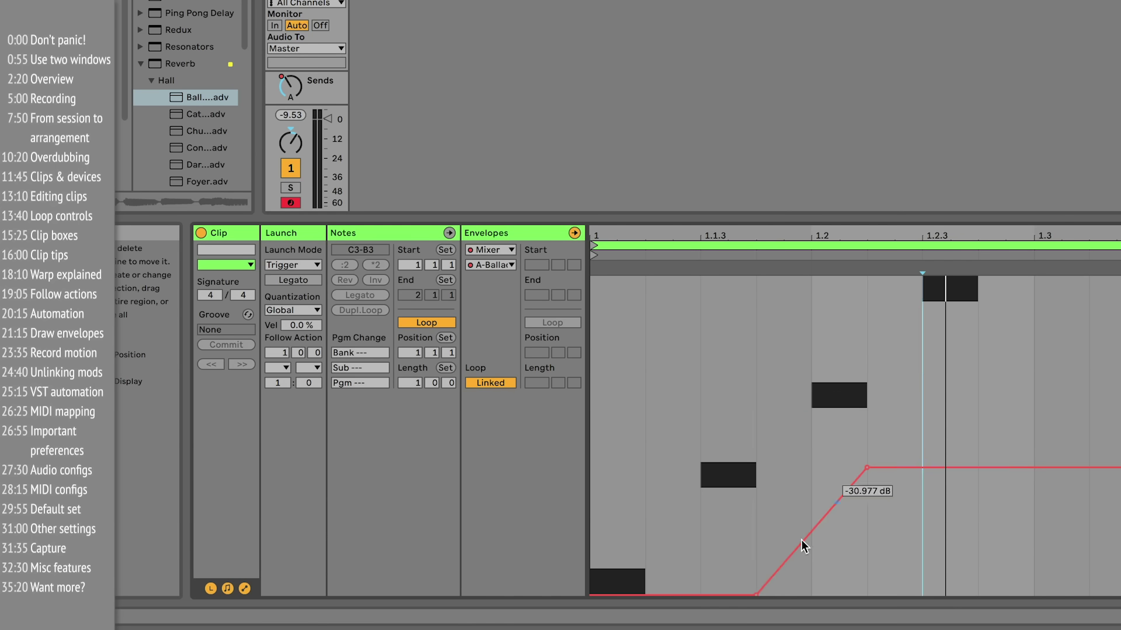
pyautogui.click(757, 595)
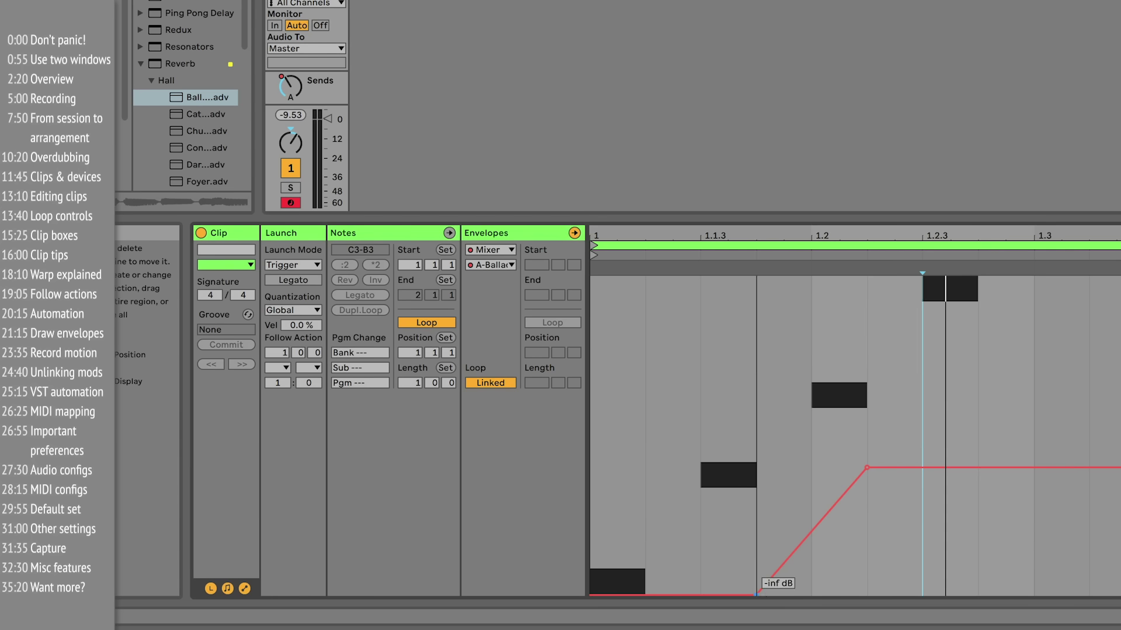
pyautogui.moveTo(757, 594); pyautogui.dragTo(812, 595)
pyautogui.moveTo(867, 467); pyautogui.dragTo(922, 275)
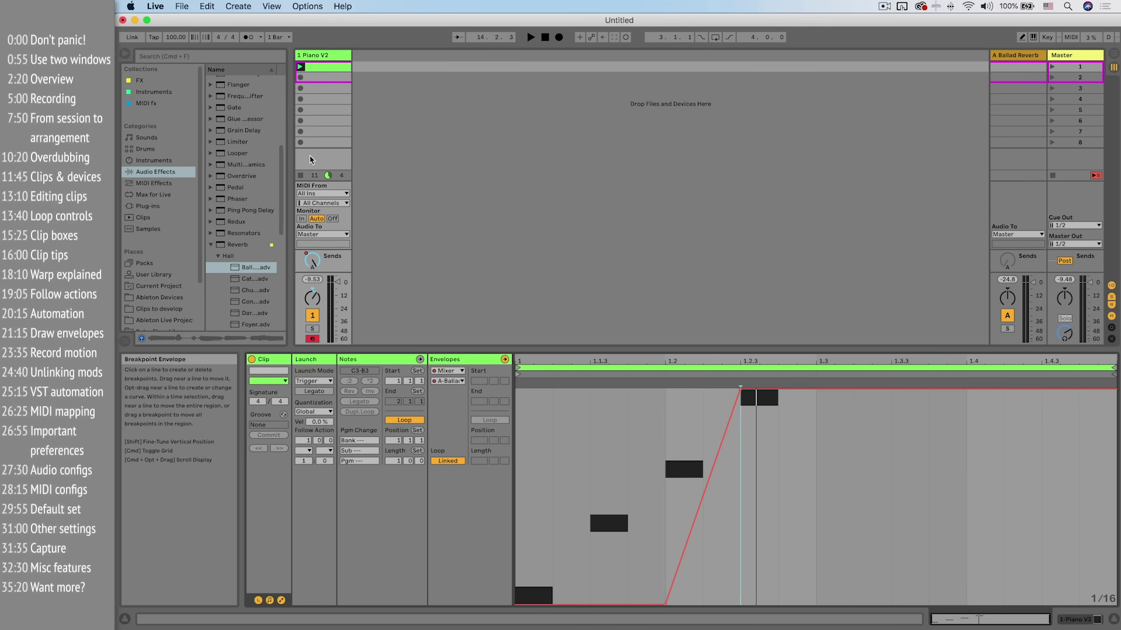
# - Audition the piano clip with its reverb send envelope, stop playback, and check which mixer parameters are automated
pyautogui.click(300, 67)
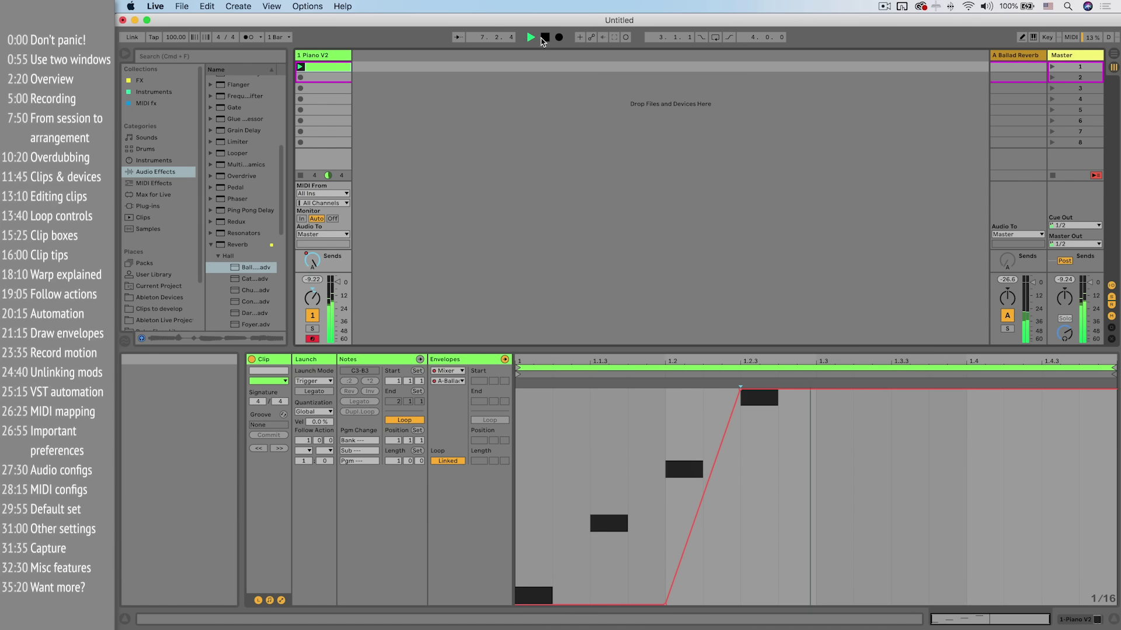
pyautogui.click(544, 37)
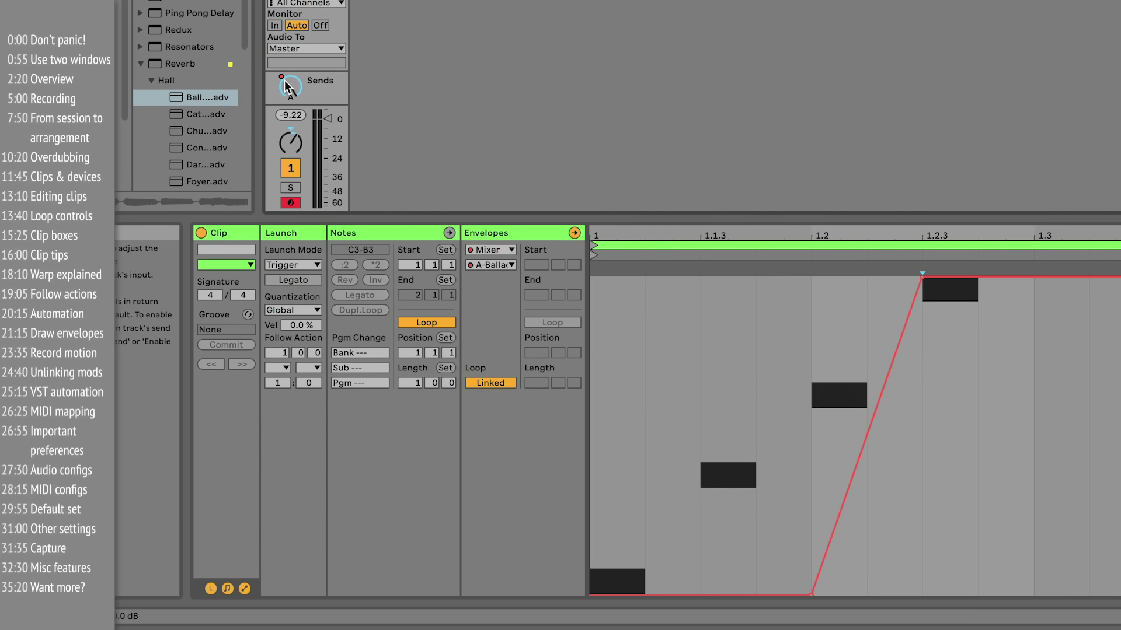
pyautogui.click(492, 264)
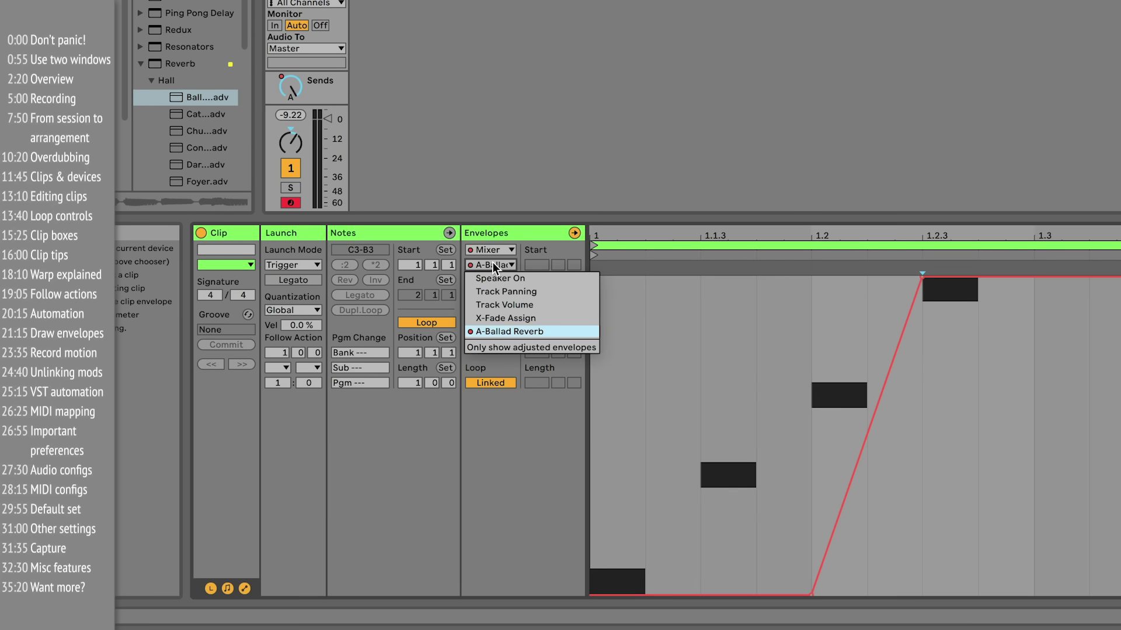
pyautogui.click(502, 332)
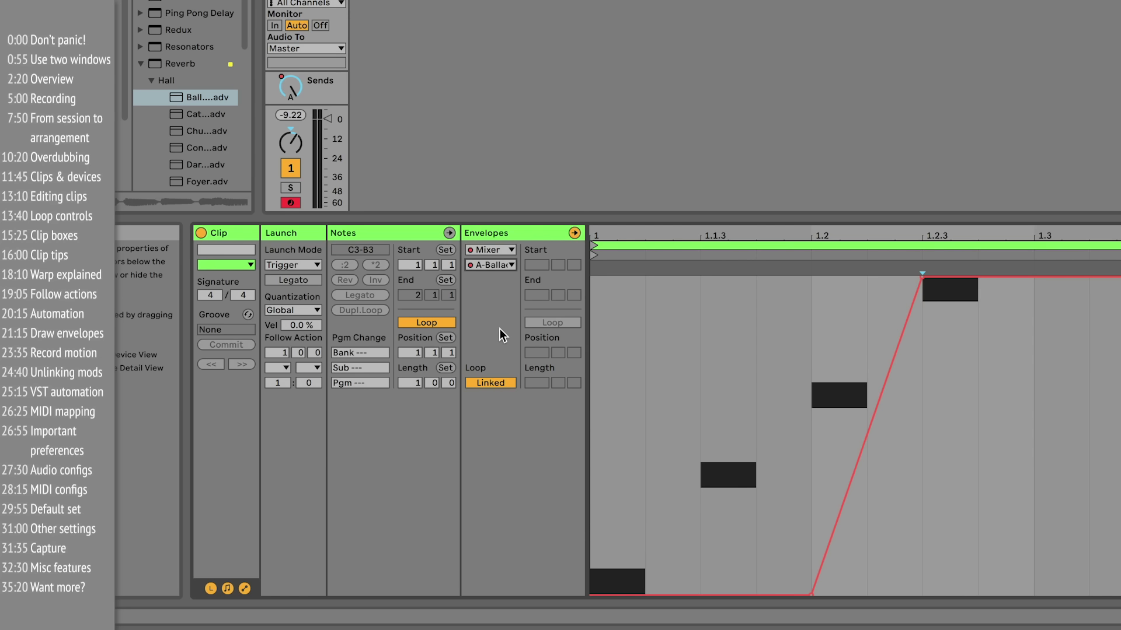
# - Shape a Track Panning envelope going to 50L around 1.1.3, 50R around 1.2 and back to 50L before 1.2.3, and play it
pyautogui.click(288, 144)
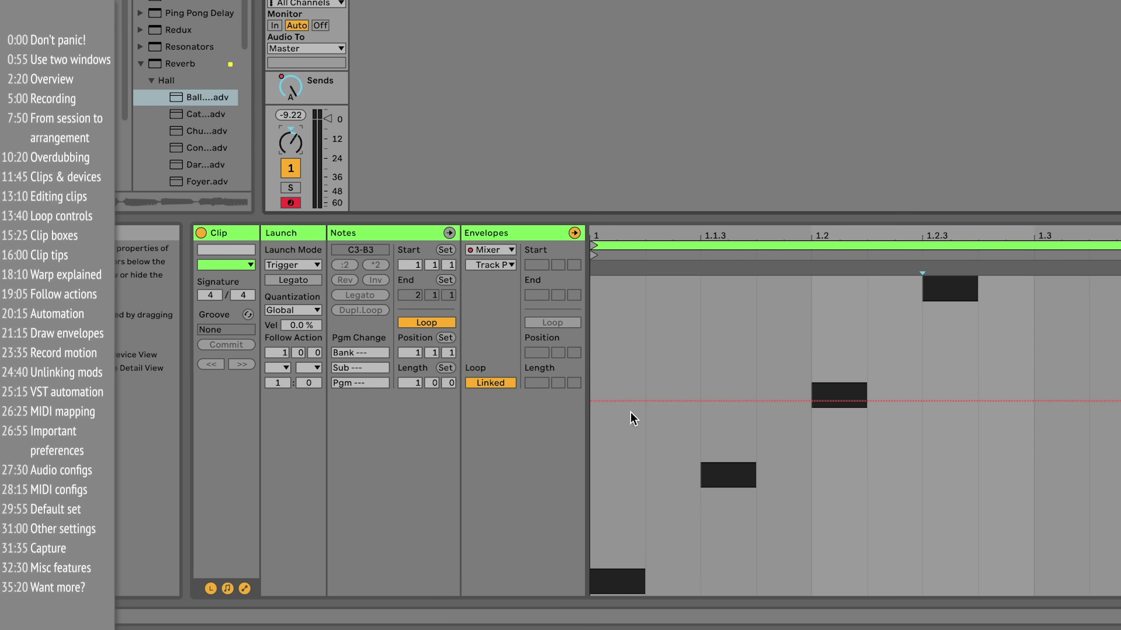
pyautogui.click(650, 401)
pyautogui.click(680, 401)
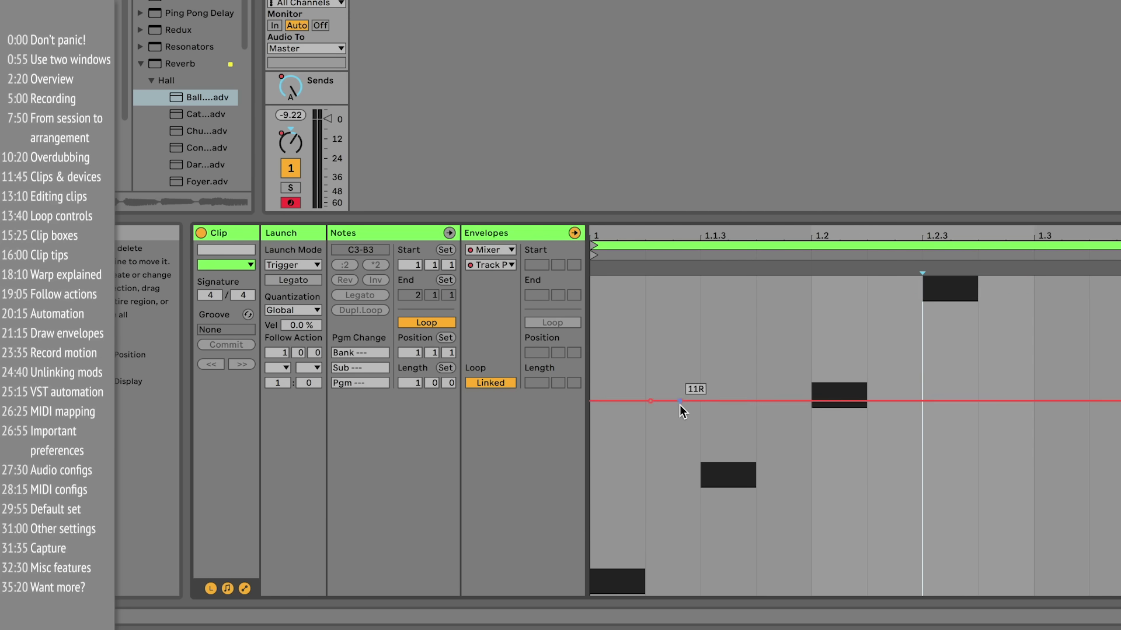
pyautogui.click(783, 401)
pyautogui.moveTo(680, 401); pyautogui.dragTo(681, 594)
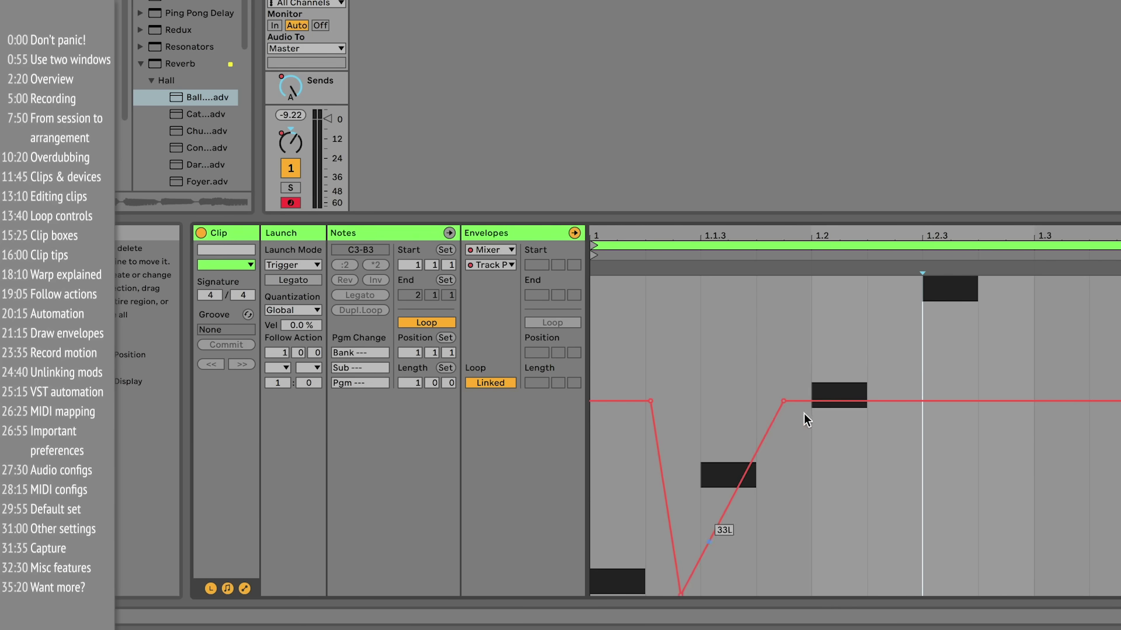
pyautogui.moveTo(756, 450); pyautogui.dragTo(782, 595)
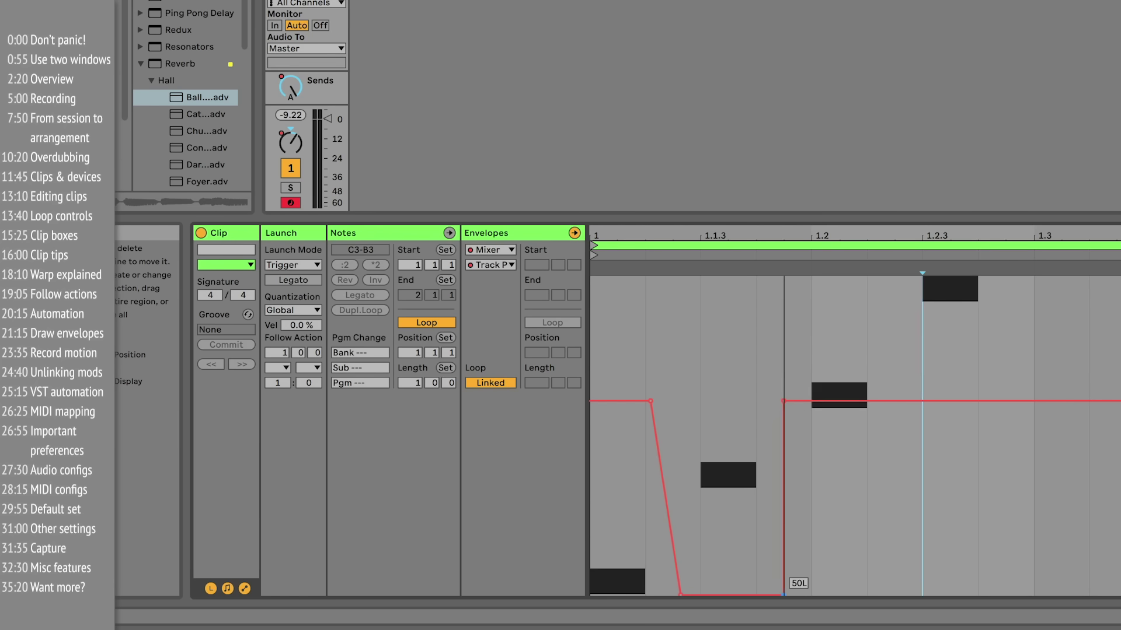
pyautogui.moveTo(783, 401); pyautogui.dragTo(783, 277)
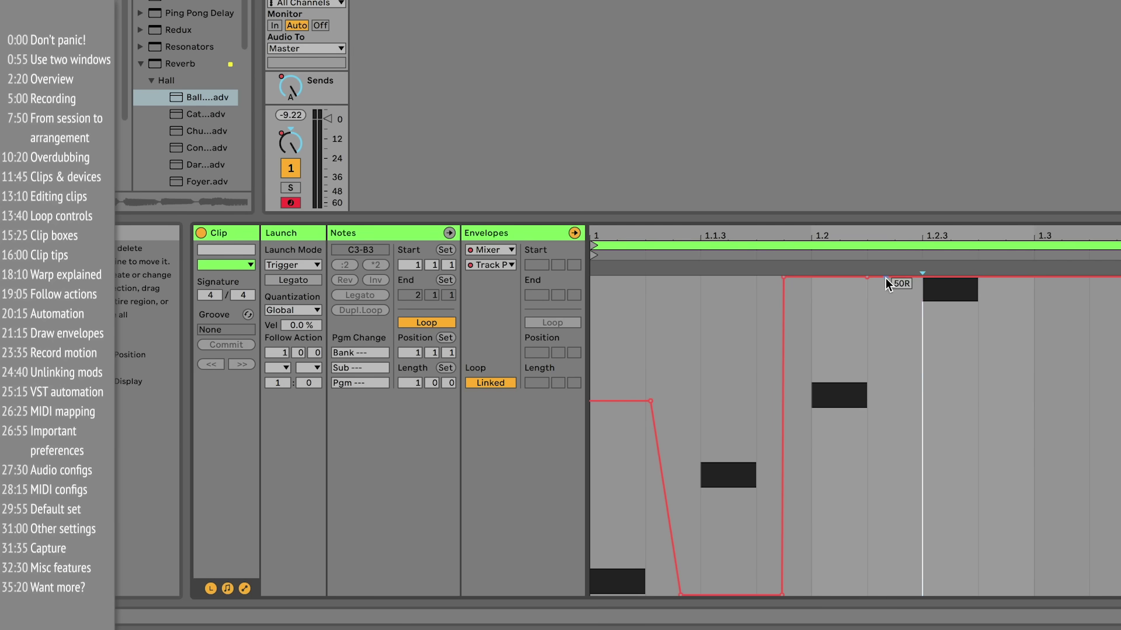
pyautogui.moveTo(890, 278); pyautogui.dragTo(886, 596)
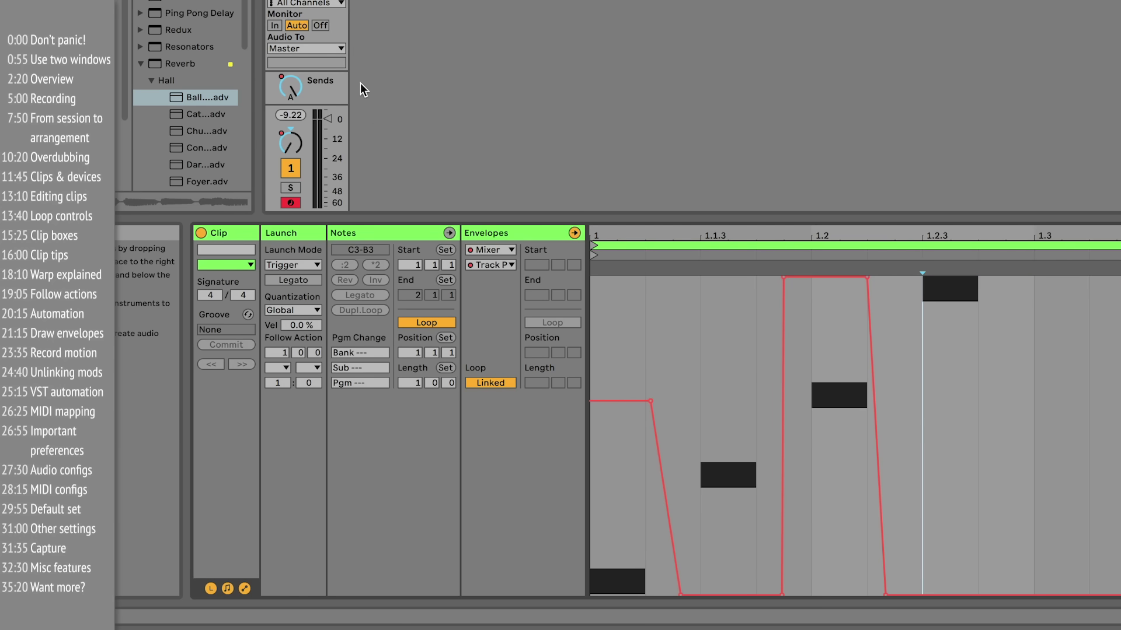
pyautogui.press('space')
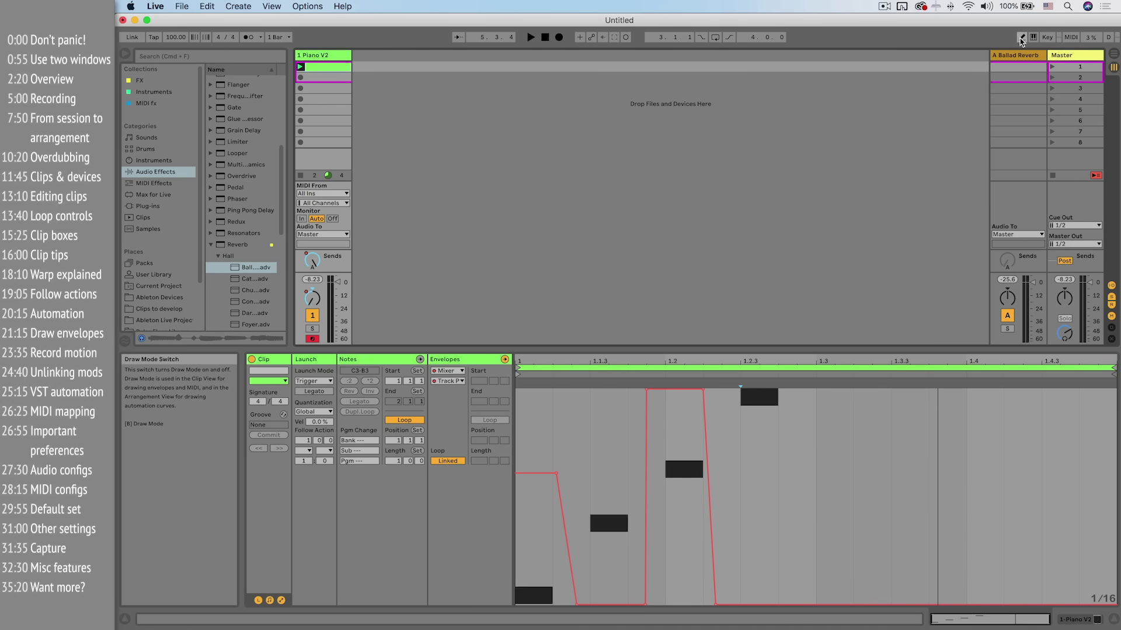
# - Redraw the panning envelope as sixteenth-note steps in Draw Mode and bend the segment after 1.1.3 into a curve
pyautogui.moveTo(517, 463)
pyautogui.mouseDown()
pyautogui.moveTo(555, 460)
pyautogui.moveTo(713, 520)
pyautogui.moveTo(767, 505)
pyautogui.moveTo(913, 506)
pyautogui.moveTo(952, 529)
pyautogui.mouseUp()
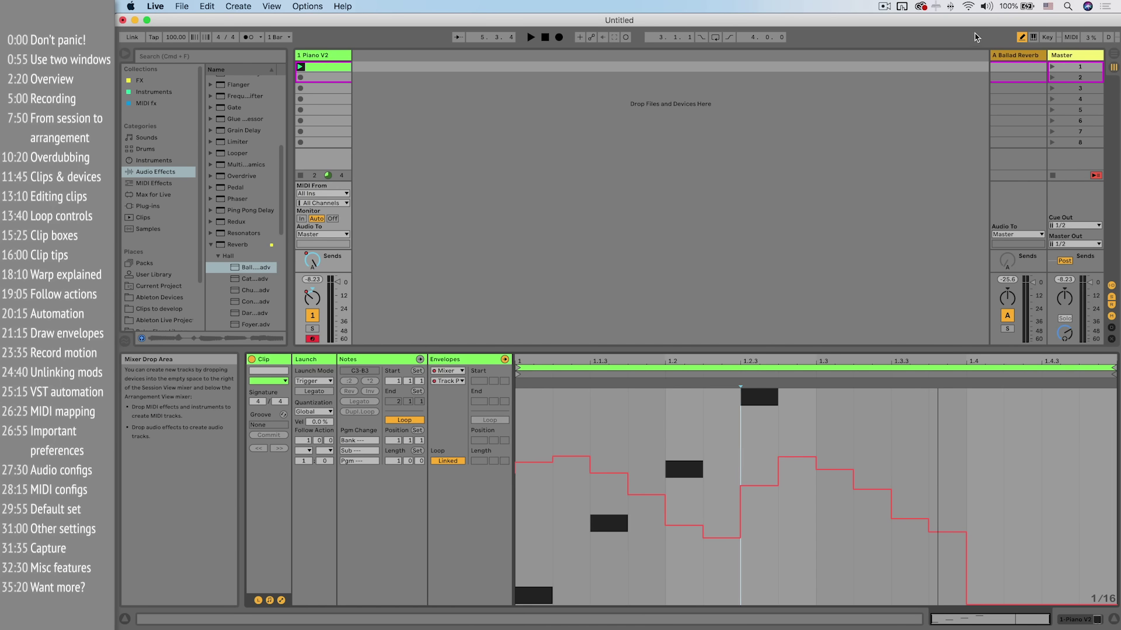
pyautogui.press('super+b')
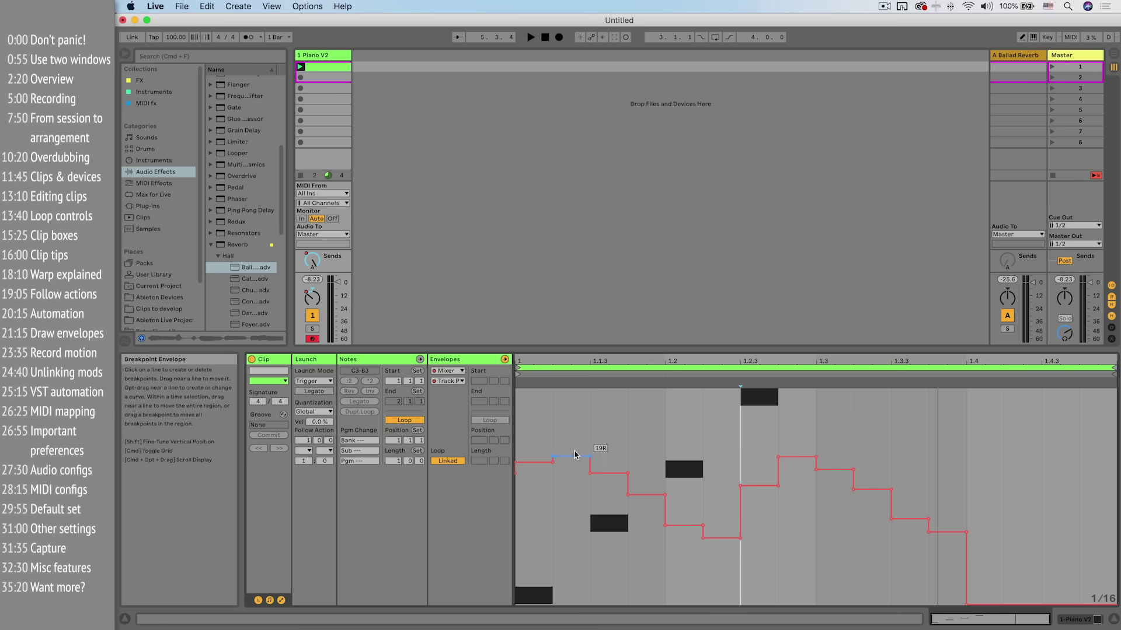
pyautogui.press('super+b')
pyautogui.press('super+b')
pyautogui.click(628, 415)
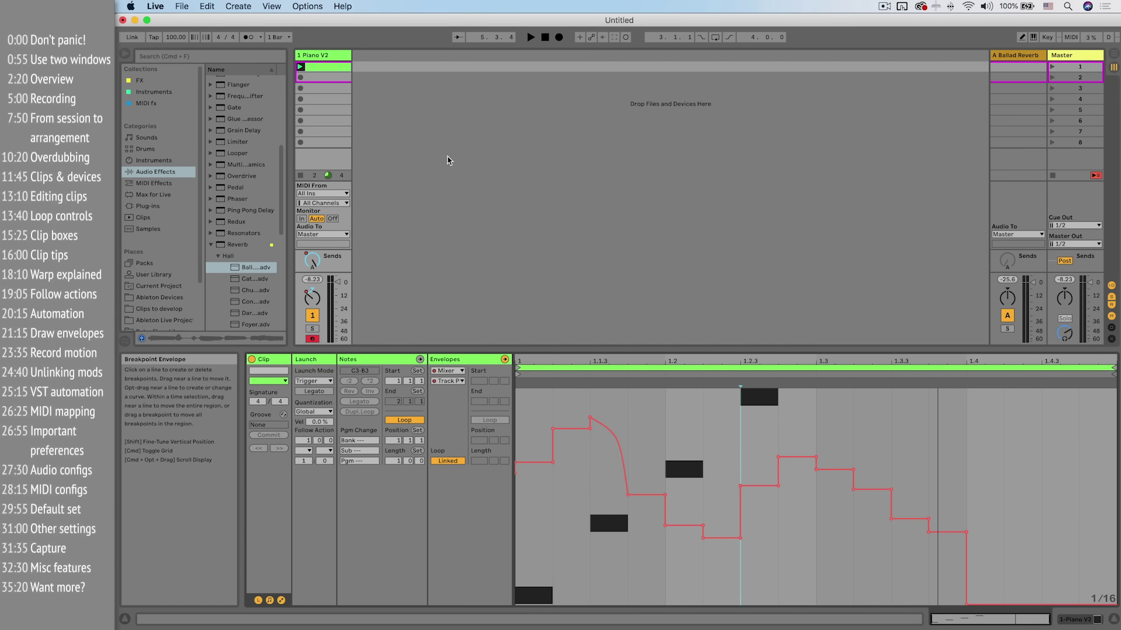
# - Copy the piano clip into the Arrangement's Piano V2 track at 3.3 and show the track automation
pyautogui.click(1113, 53)
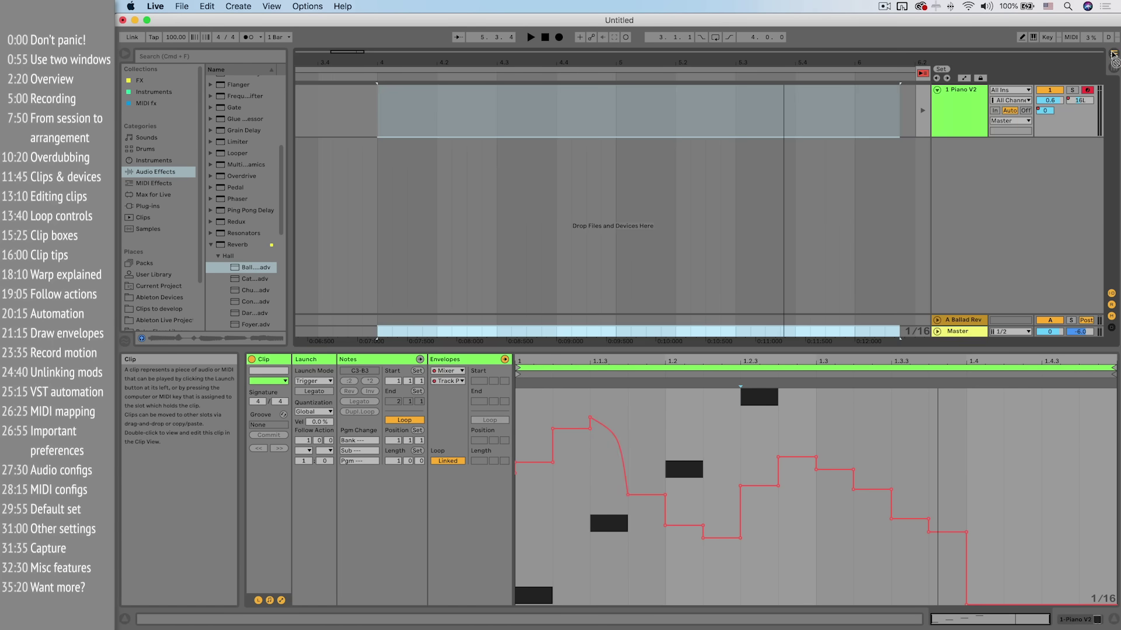
pyautogui.moveTo(1113, 53); pyautogui.dragTo(357, 112)
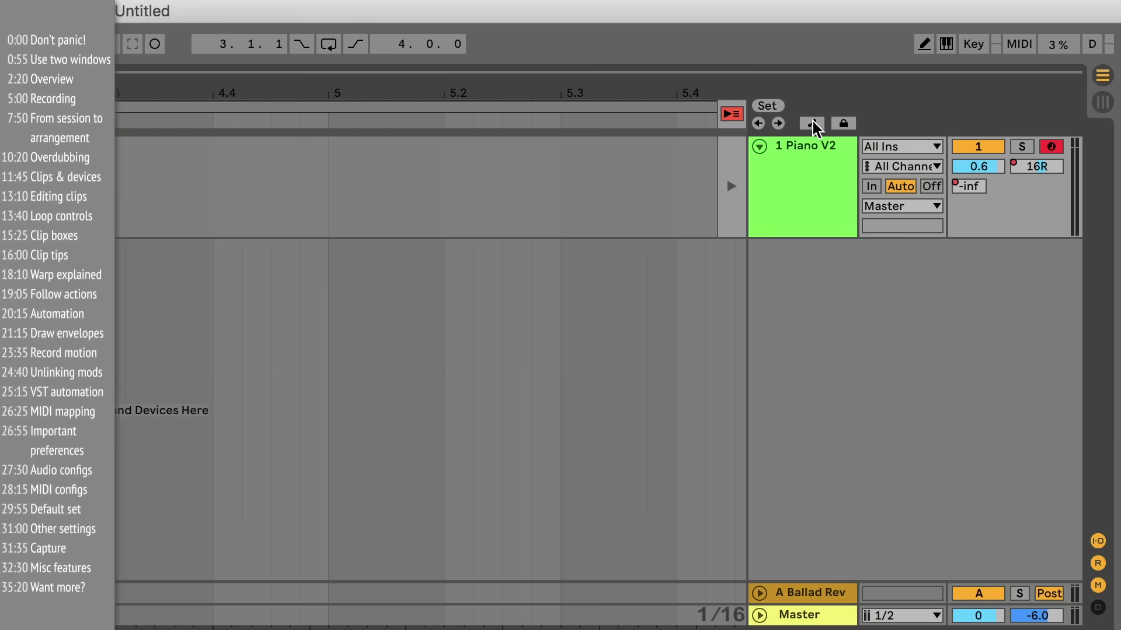
pyautogui.click(965, 78)
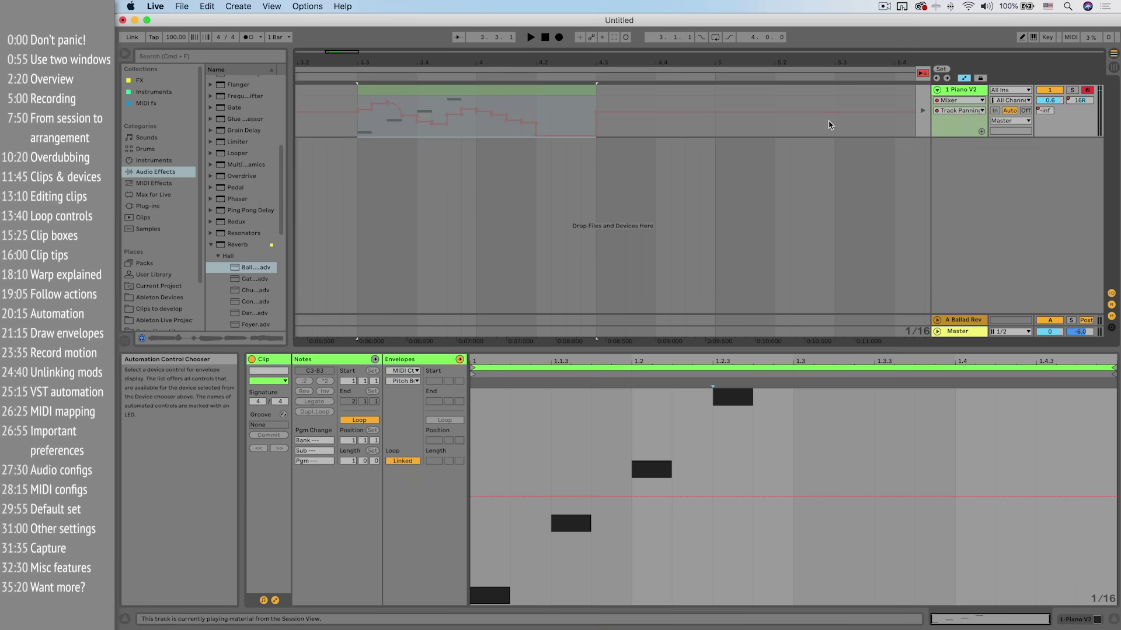
# - Put the Piano V2 track's A-Ballad Reverb and Track Panning automation on separate lanes in the Arrangement
pyautogui.click(801, 187)
pyautogui.click(957, 156)
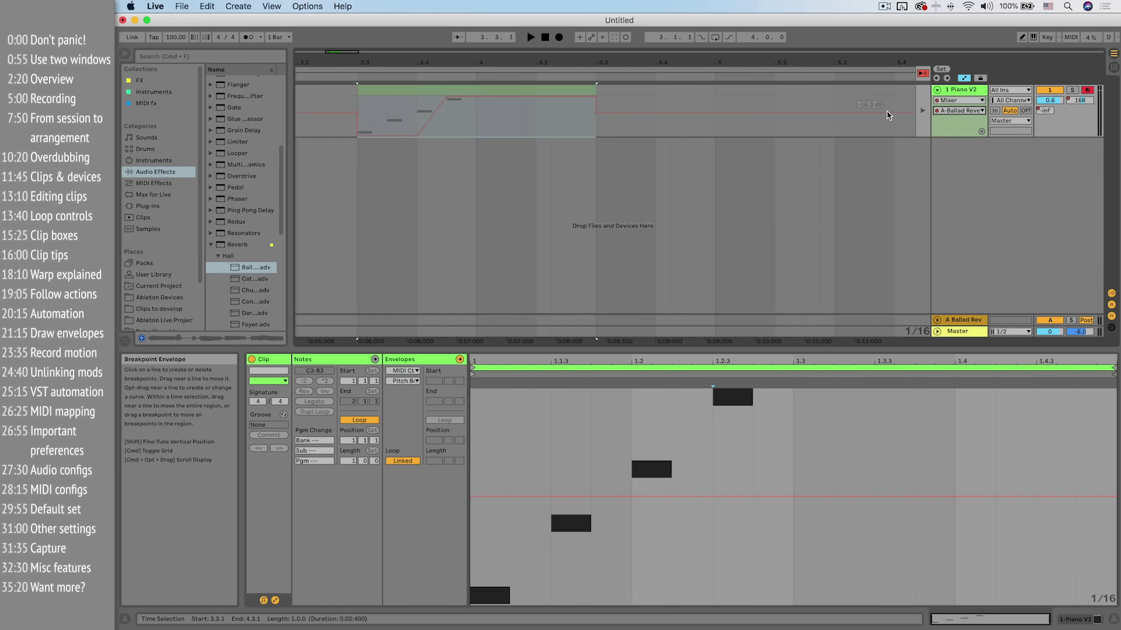
pyautogui.click(980, 131)
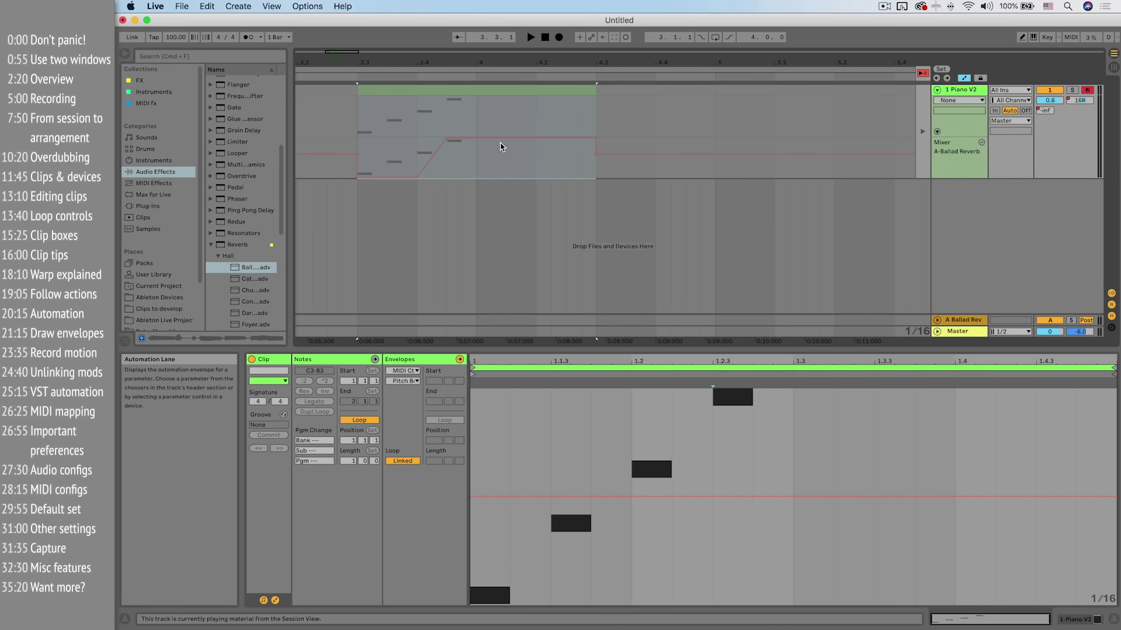
pyautogui.click(957, 100)
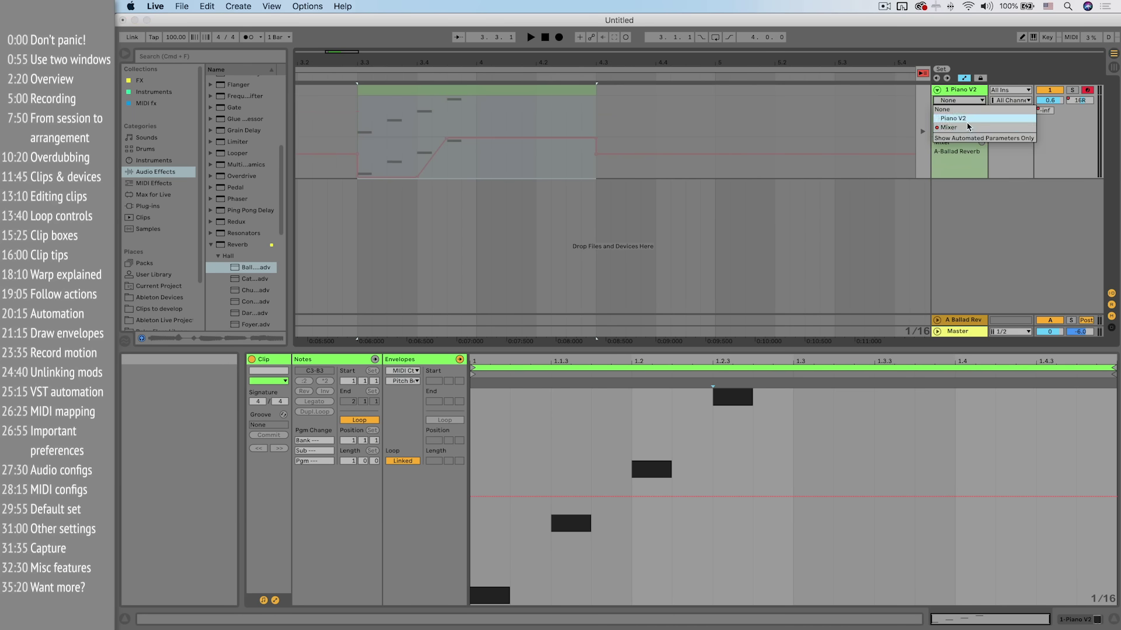
pyautogui.click(967, 127)
pyautogui.click(965, 111)
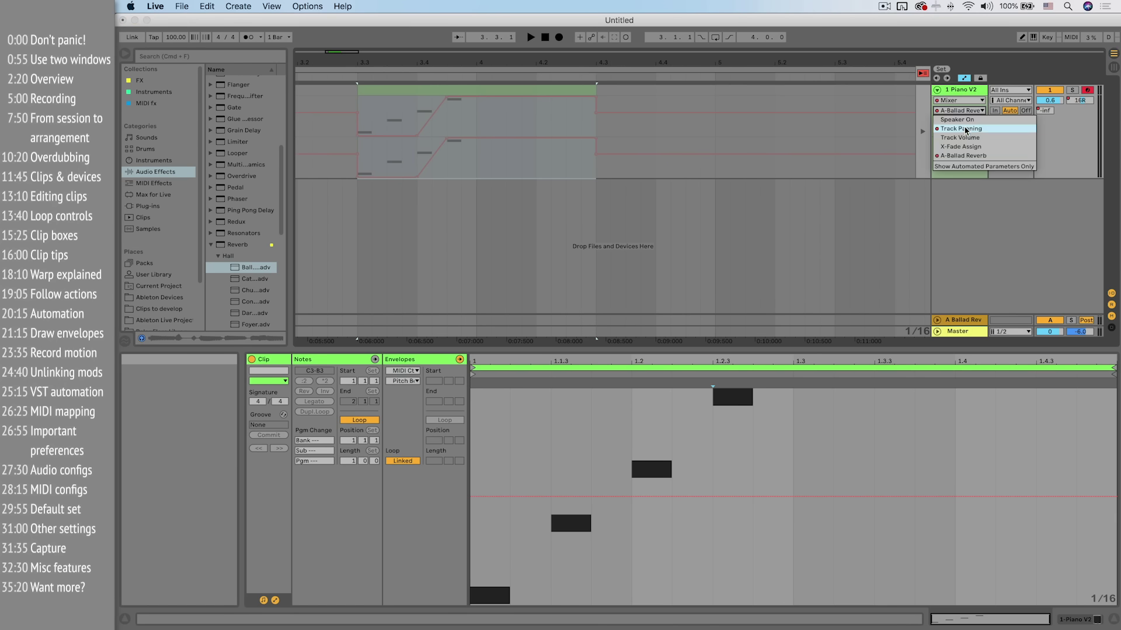
pyautogui.click(966, 129)
pyautogui.click(982, 131)
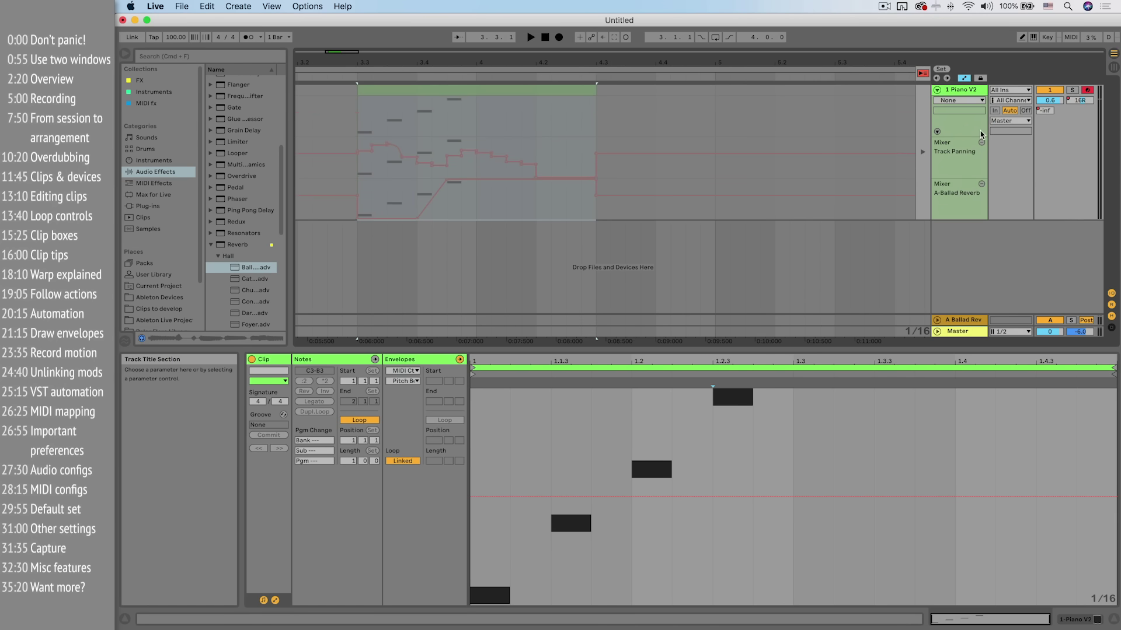
# - Return to the Session View, finish recording panning motion into the piano clip's envelope, and stop playback
pyautogui.click(1113, 68)
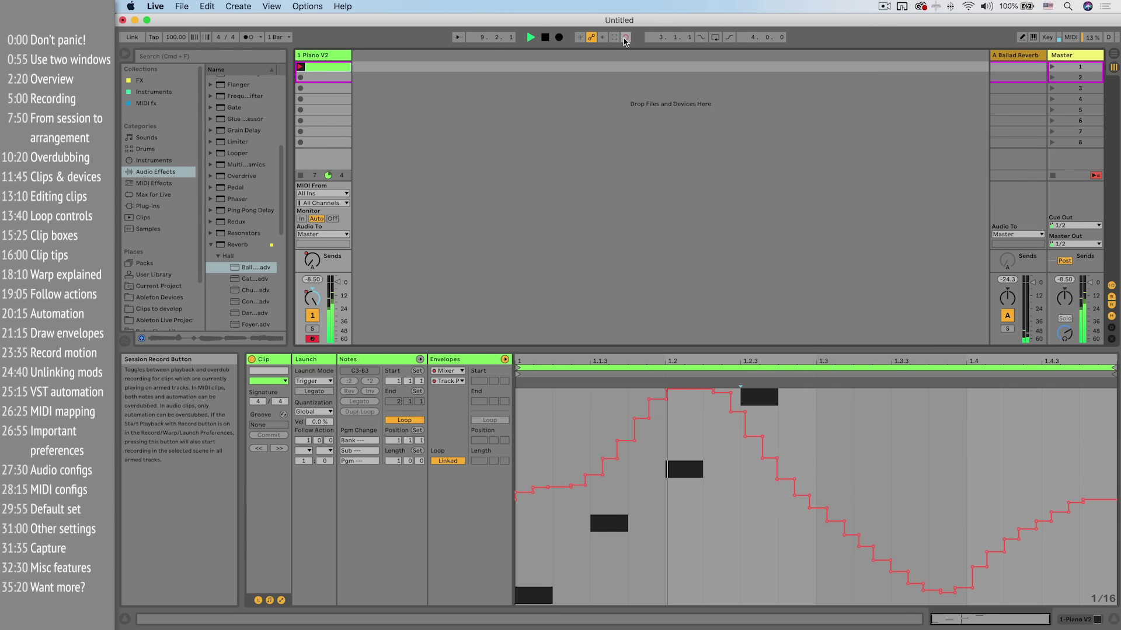
pyautogui.click(545, 36)
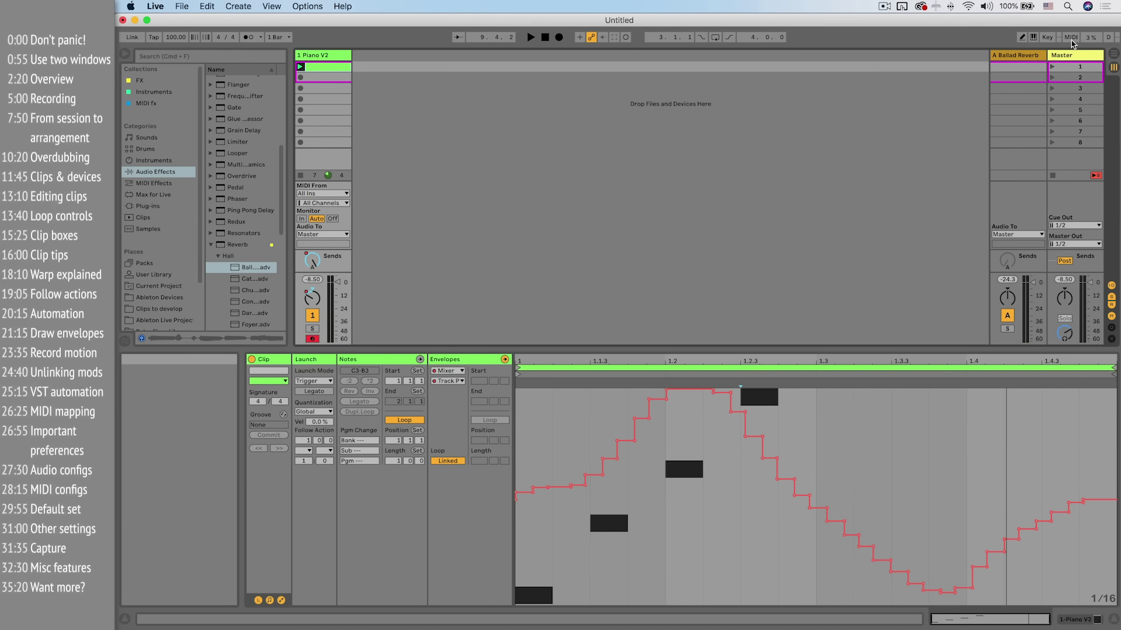
# - Reactivate the Arrangement for the Piano V2 track, record panning motion into it from 3.3, and stop the recording
pyautogui.press('Tab')
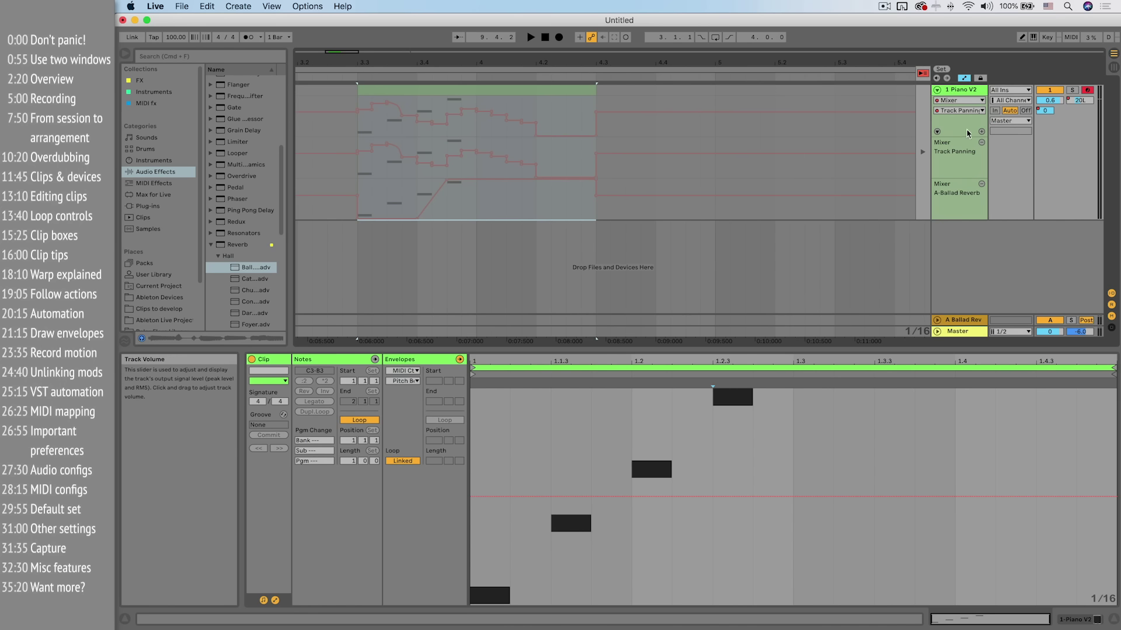
pyautogui.click(923, 73)
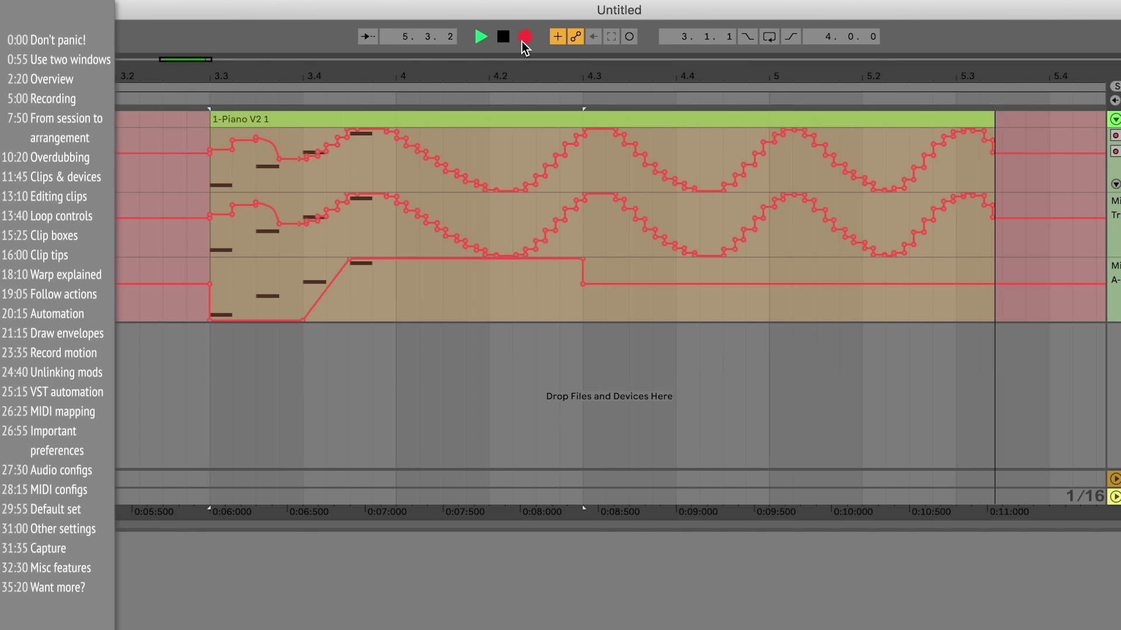
pyautogui.click(503, 37)
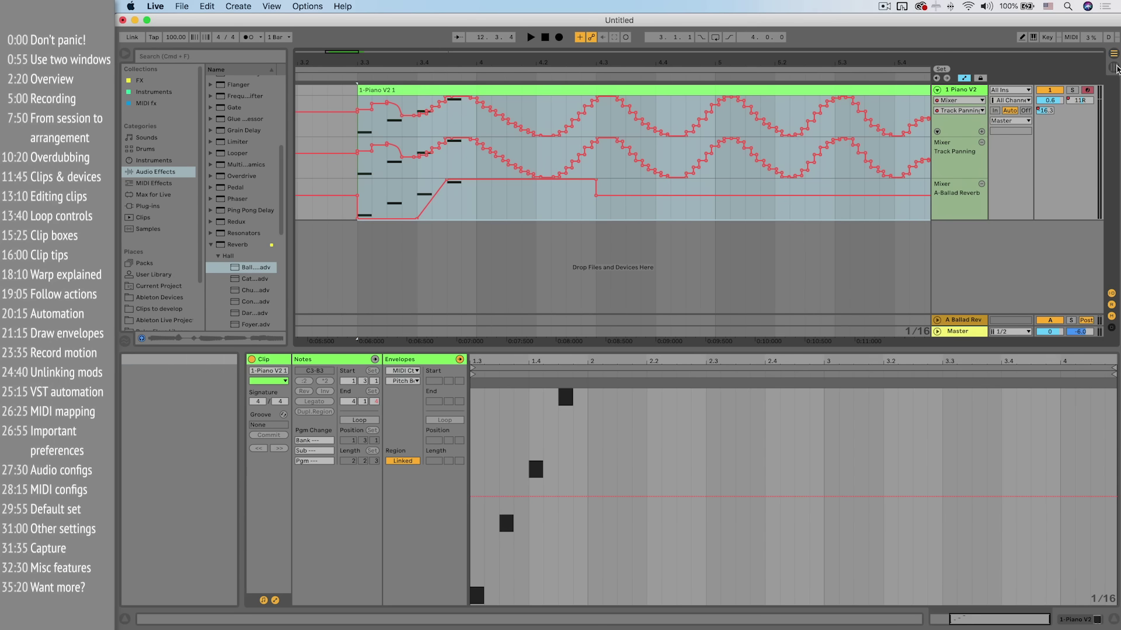
# - Return to the Session View, unlink the piano clip's Track Panning envelope from the clip loop, and start playback
pyautogui.press('Tab')
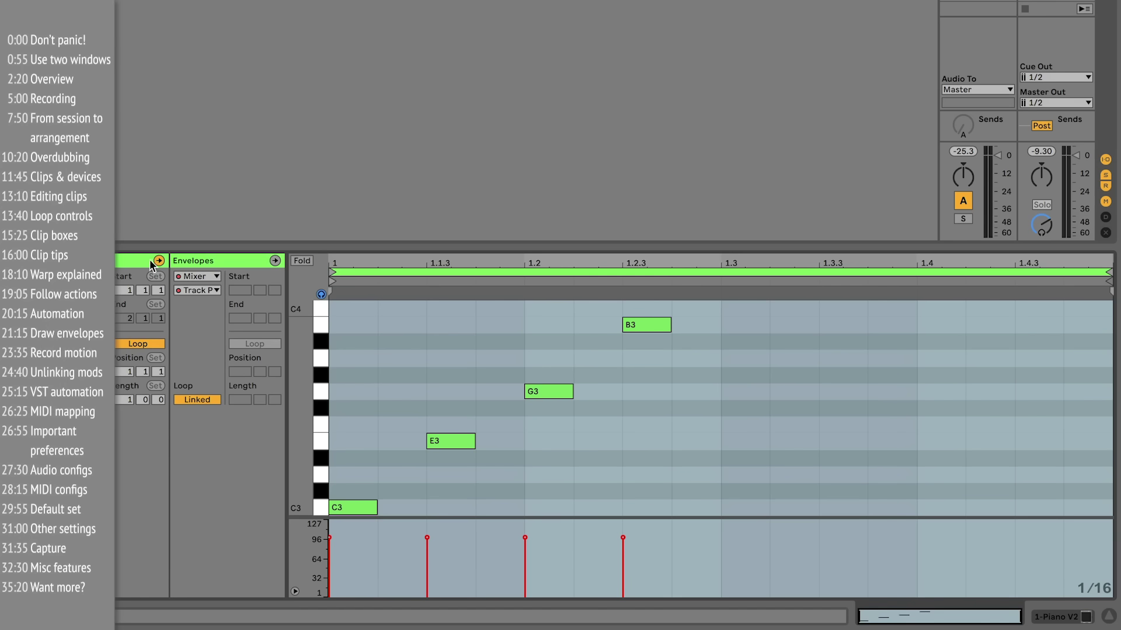
pyautogui.click(254, 258)
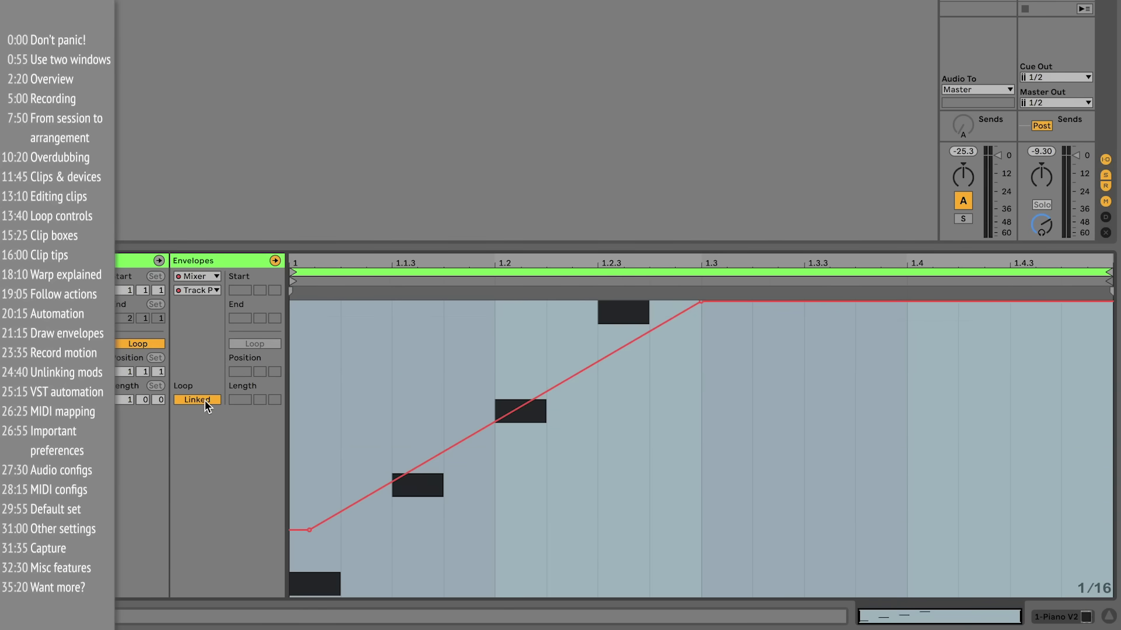
pyautogui.click(202, 399)
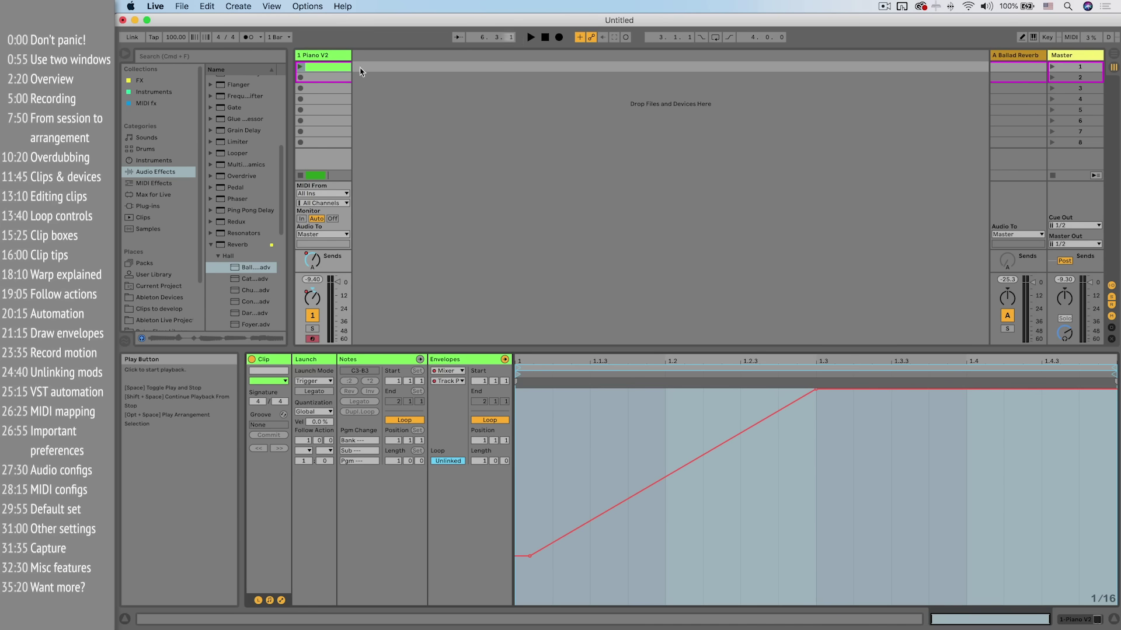
pyautogui.press('space')
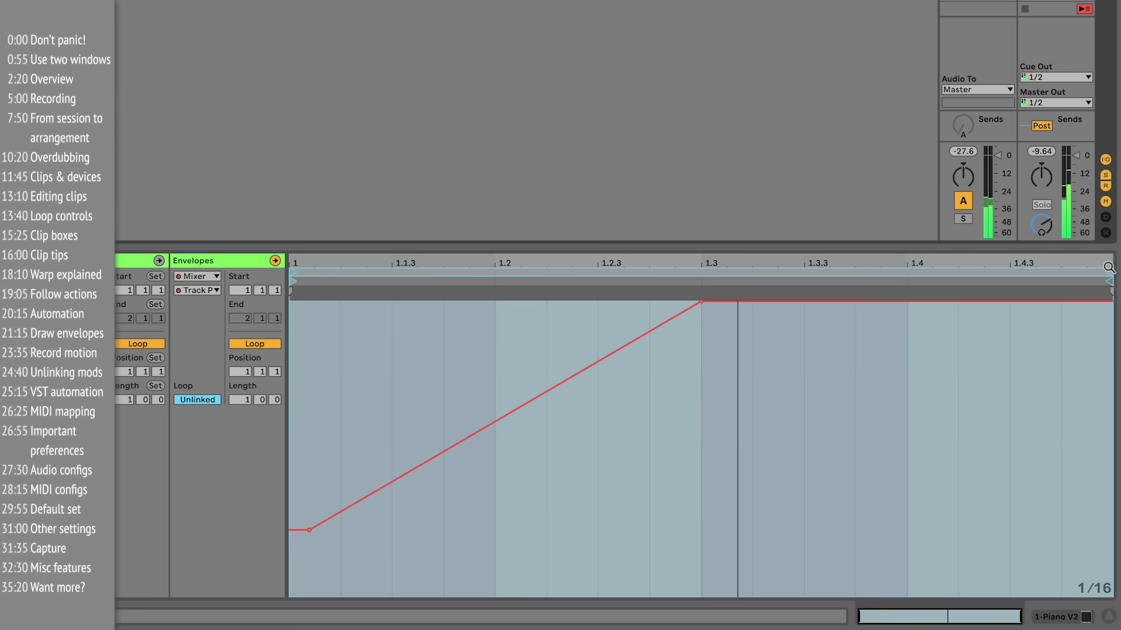
# - Shape the unlinked panning envelope into a sharp peak and dip before 1.2, and shorten its loop to a length of 0.0.2
pyautogui.moveTo(1113, 431); pyautogui.dragTo(733, 397)
pyautogui.moveTo(587, 312); pyautogui.dragTo(563, 308)
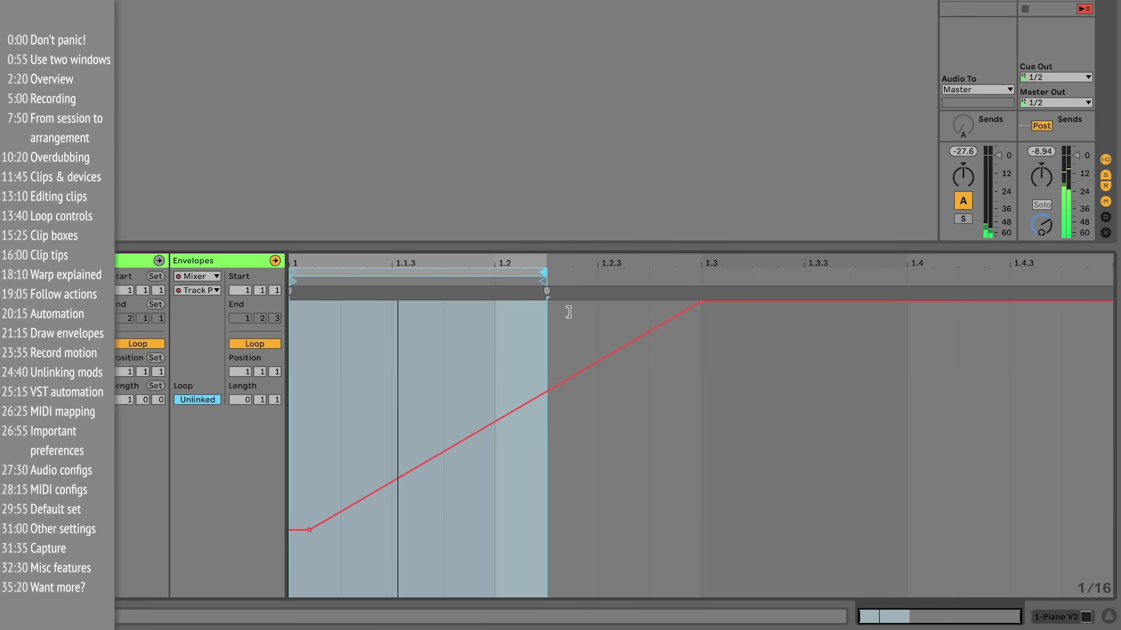
pyautogui.click(449, 452)
pyautogui.moveTo(449, 453); pyautogui.dragTo(401, 595)
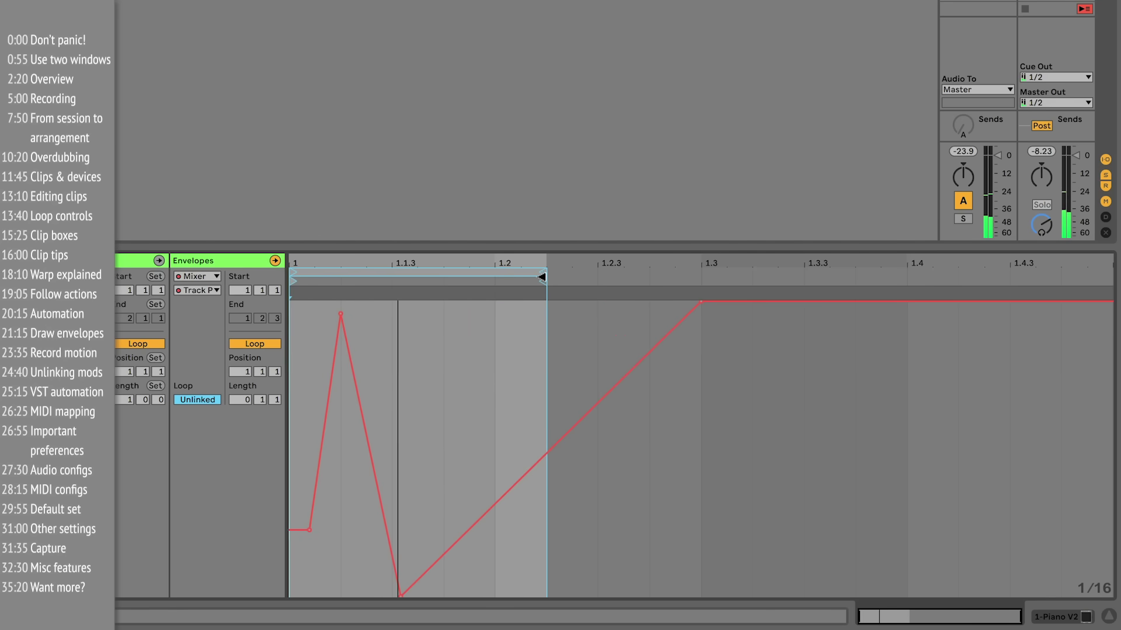
pyautogui.moveTo(543, 276); pyautogui.dragTo(412, 277)
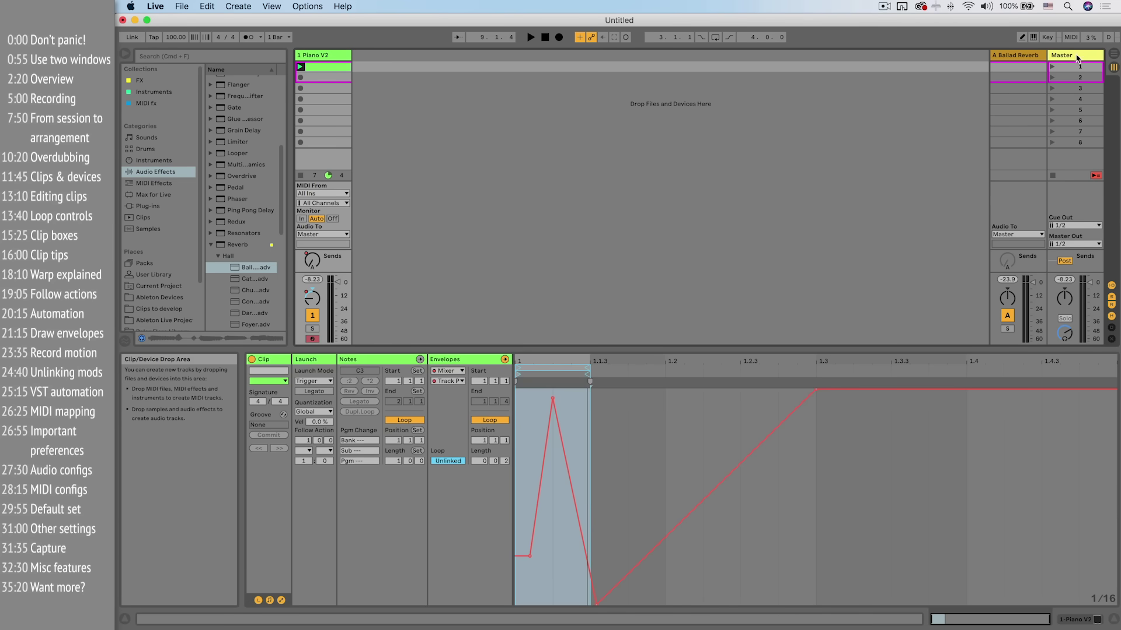
# - Show the A Ballad Reverb return's device, and open the Piano V2 plug-in window with its Mix section expanded
pyautogui.click(1028, 56)
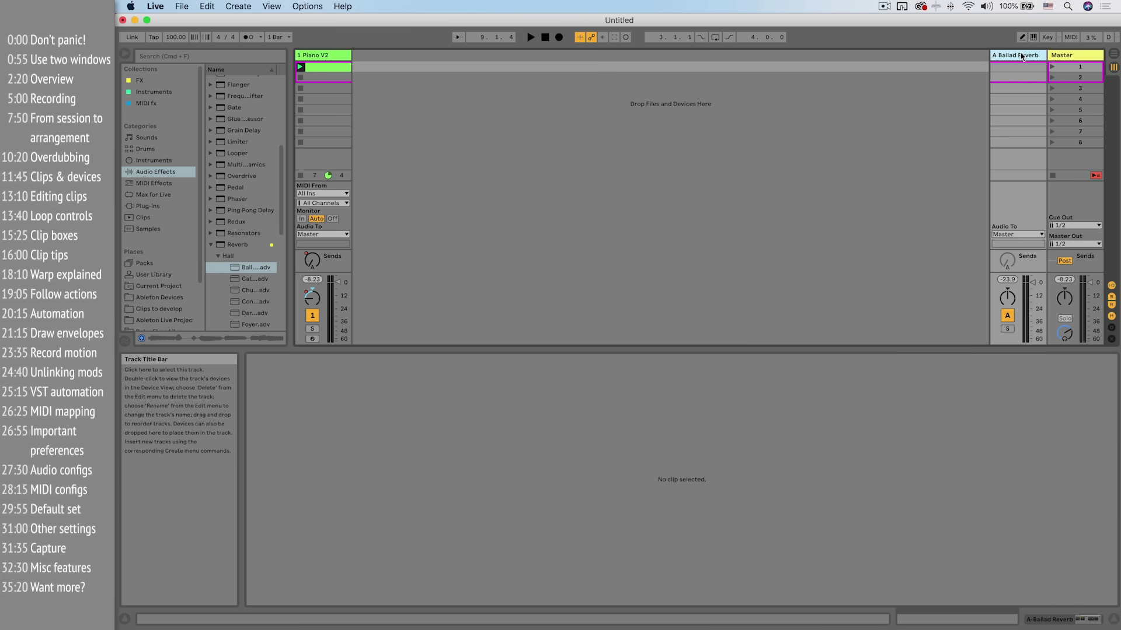
pyautogui.doubleClick(1021, 56)
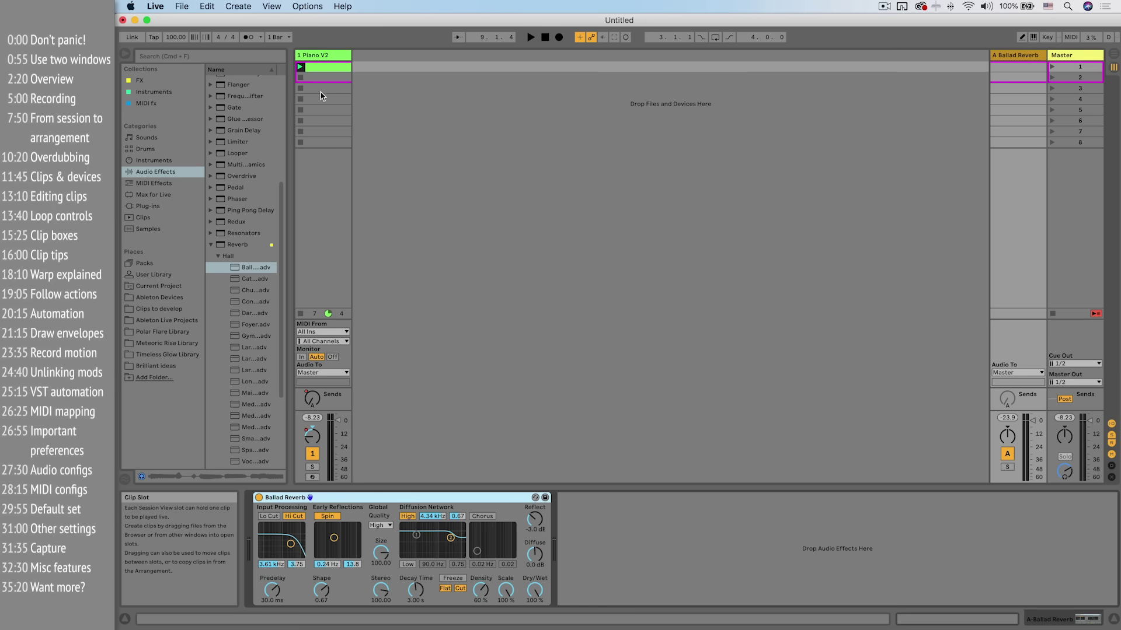
pyautogui.click(329, 58)
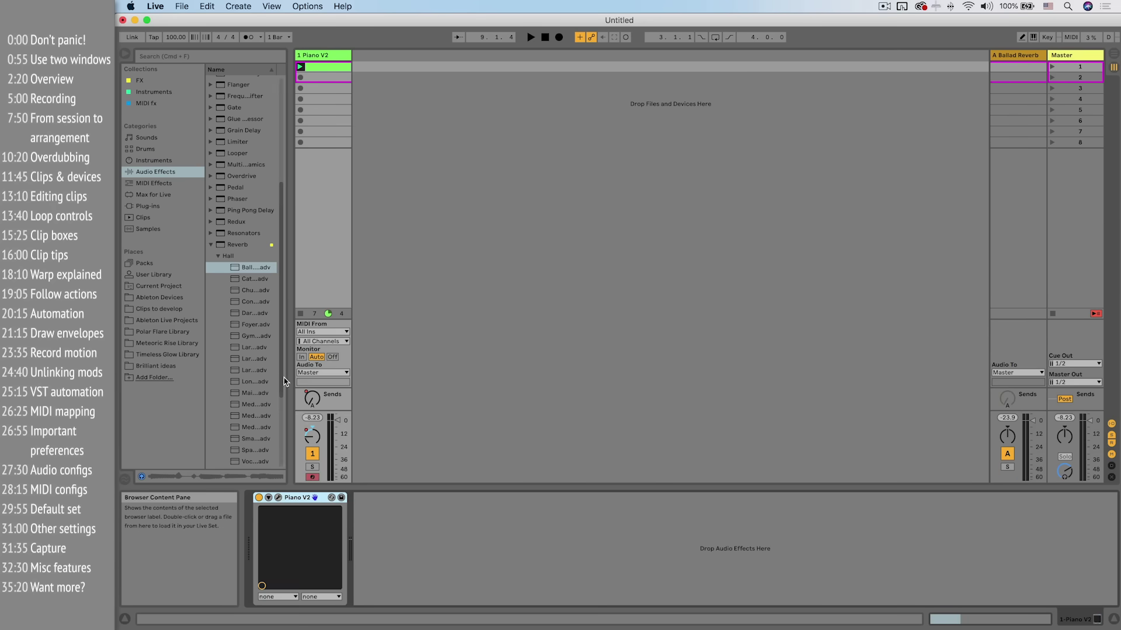
pyautogui.click(278, 498)
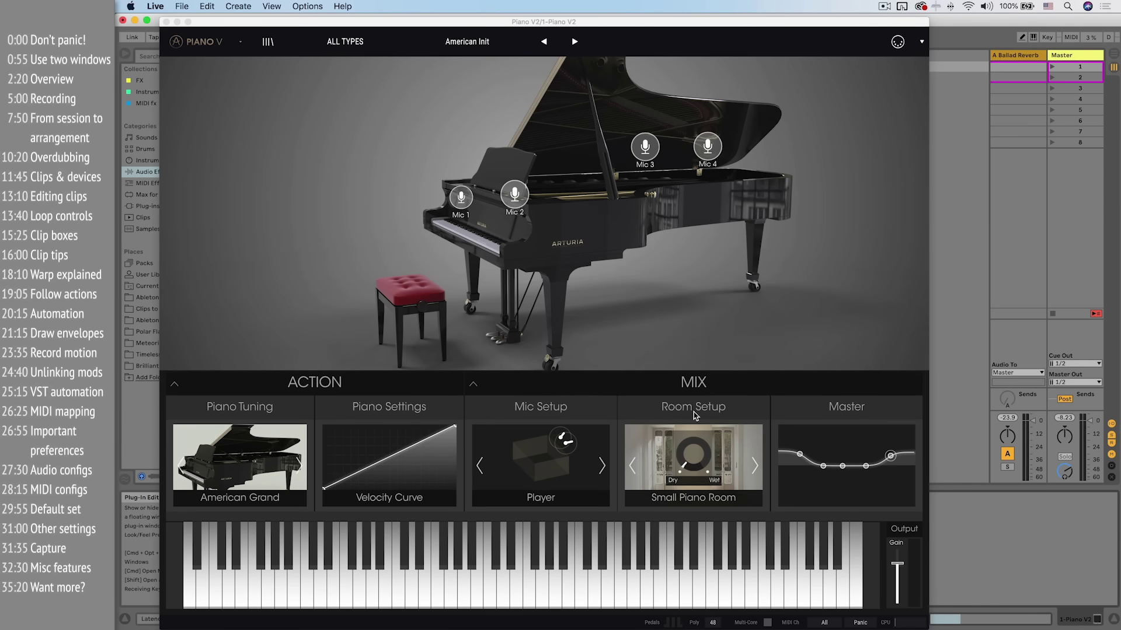
pyautogui.click(684, 386)
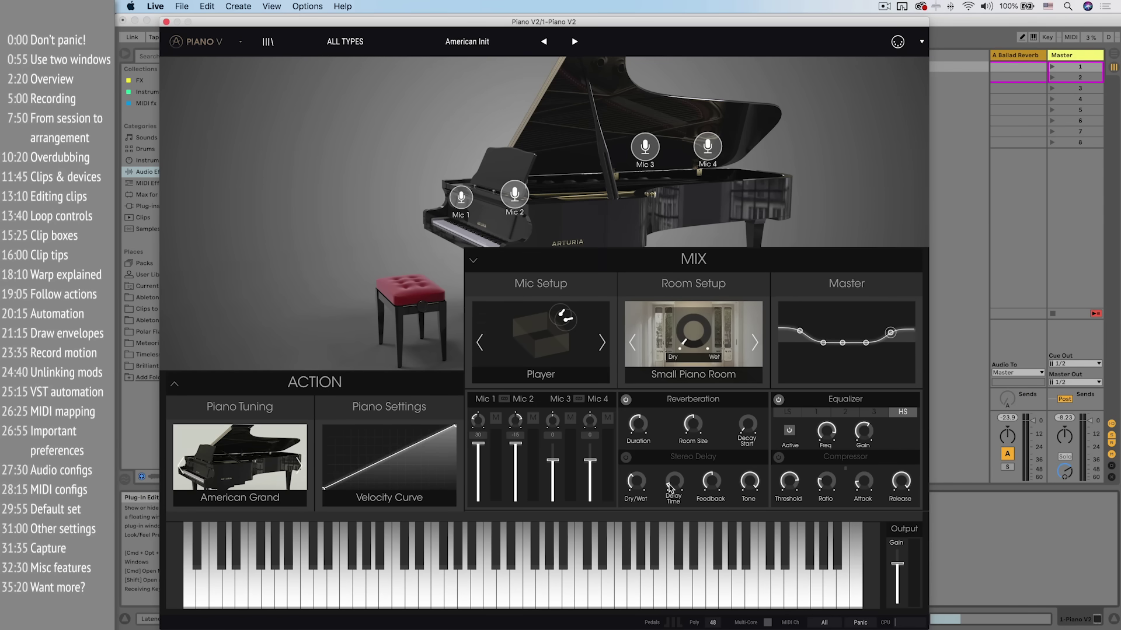
pyautogui.click(671, 486)
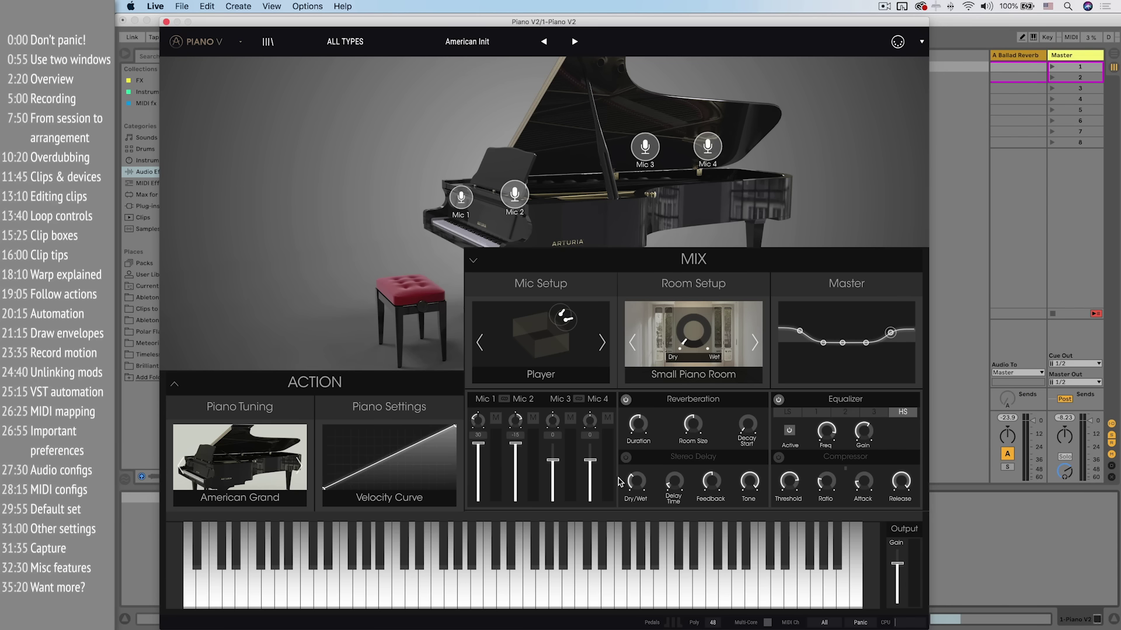
# - Resize the Piano V2 plug-in window smaller, move it clear of the device view, and hide and reshow it
pyautogui.click(182, 44)
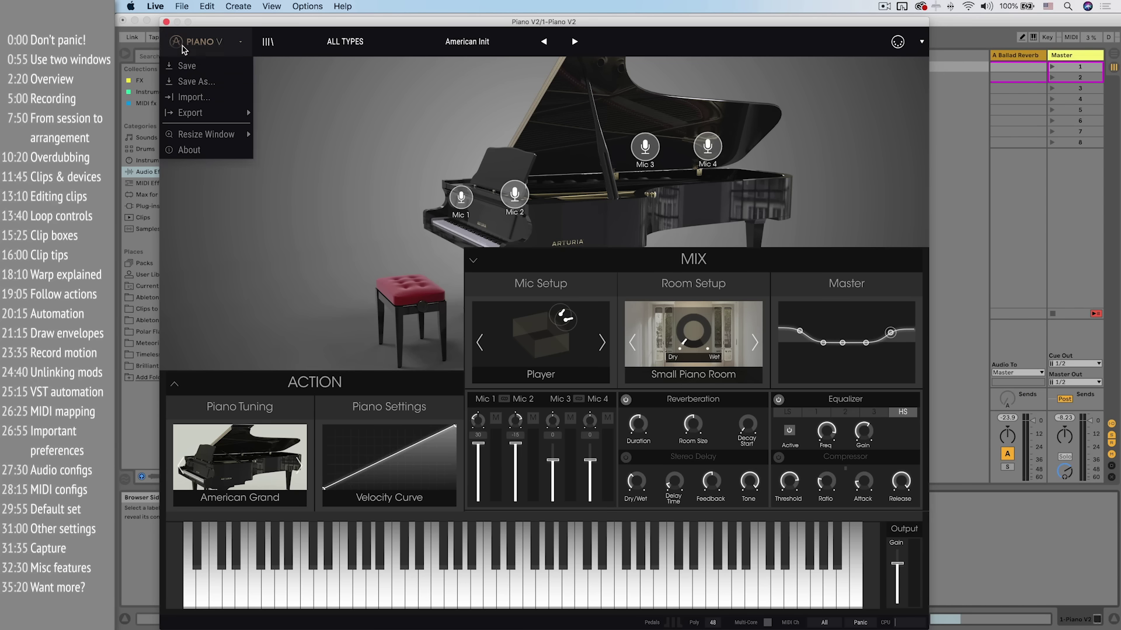
pyautogui.moveTo(200, 134)
pyautogui.click(278, 135)
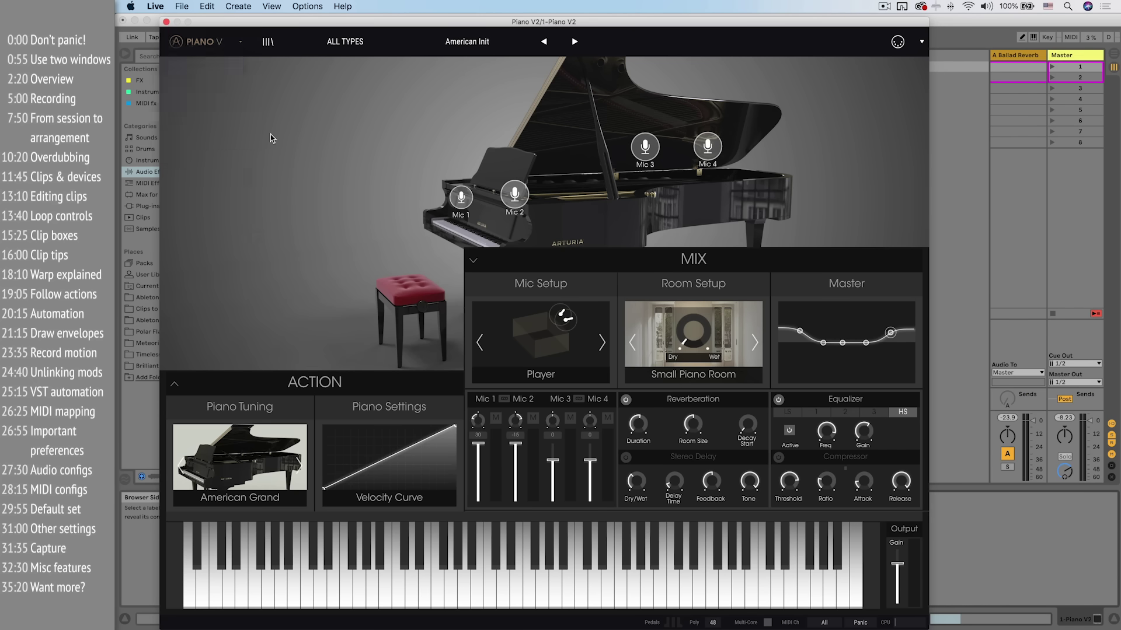
pyautogui.moveTo(259, 28); pyautogui.dragTo(595, 106)
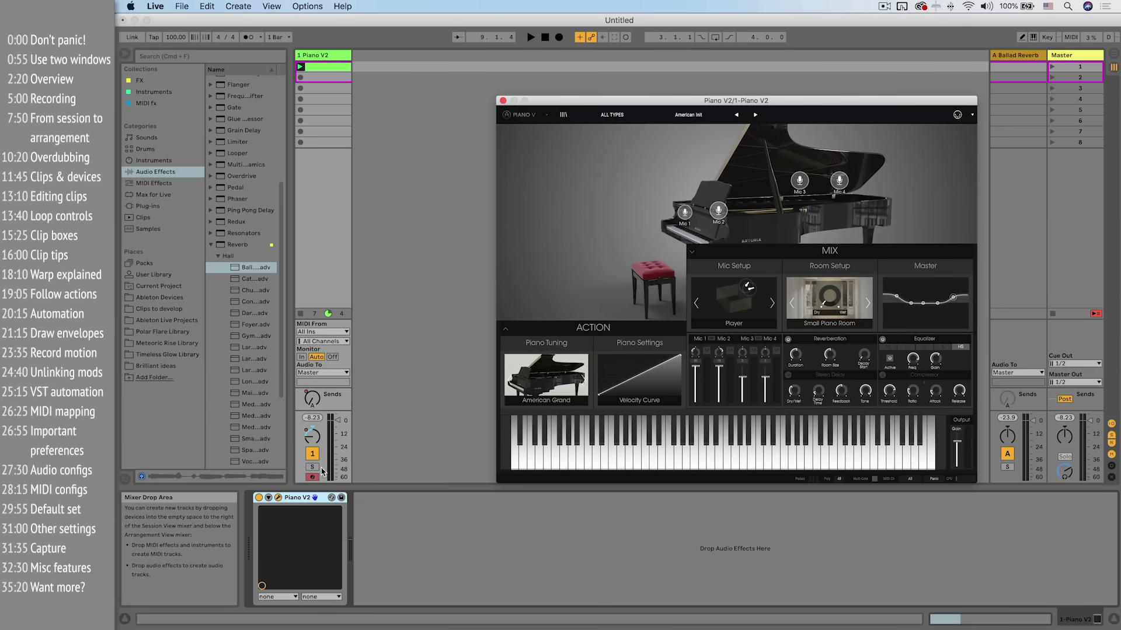
pyautogui.click(279, 498)
pyautogui.click(279, 498)
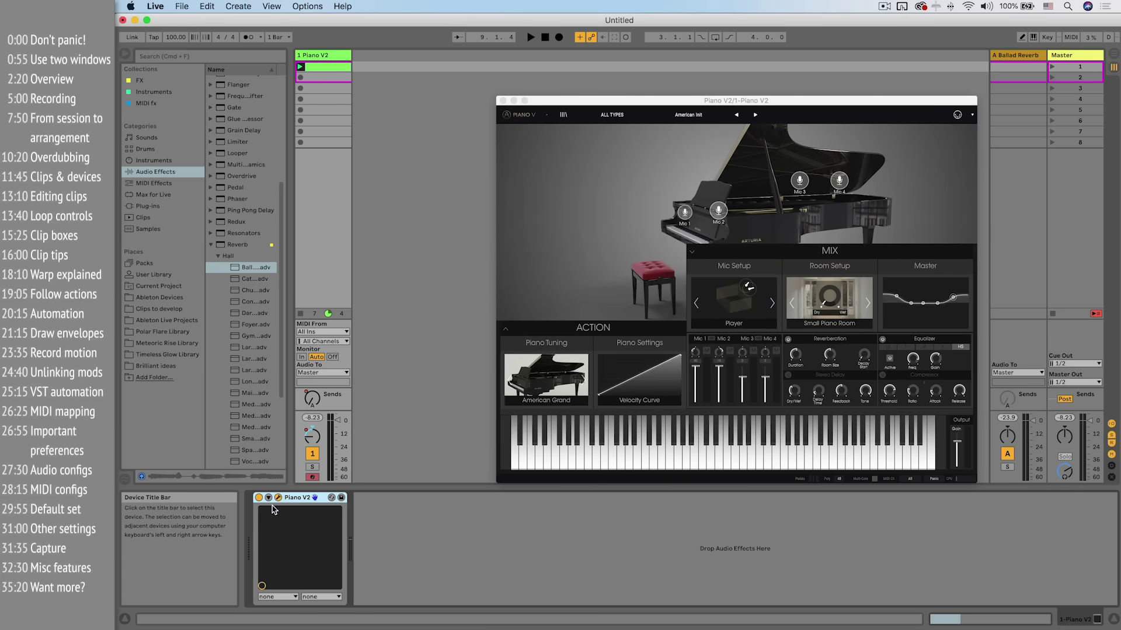
# - Add Delay Dry/Wet, Delay Time, Delay Feedback and Delay Tone to the Piano V2 device's configured parameters, and close the plug-in window
pyautogui.click(269, 498)
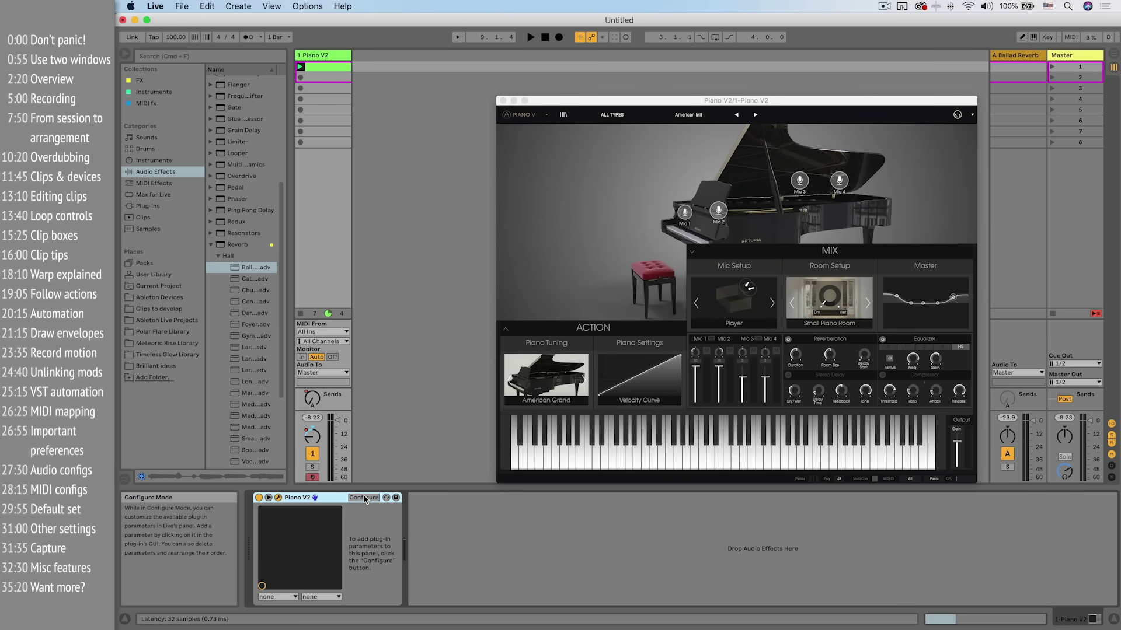
pyautogui.click(794, 390)
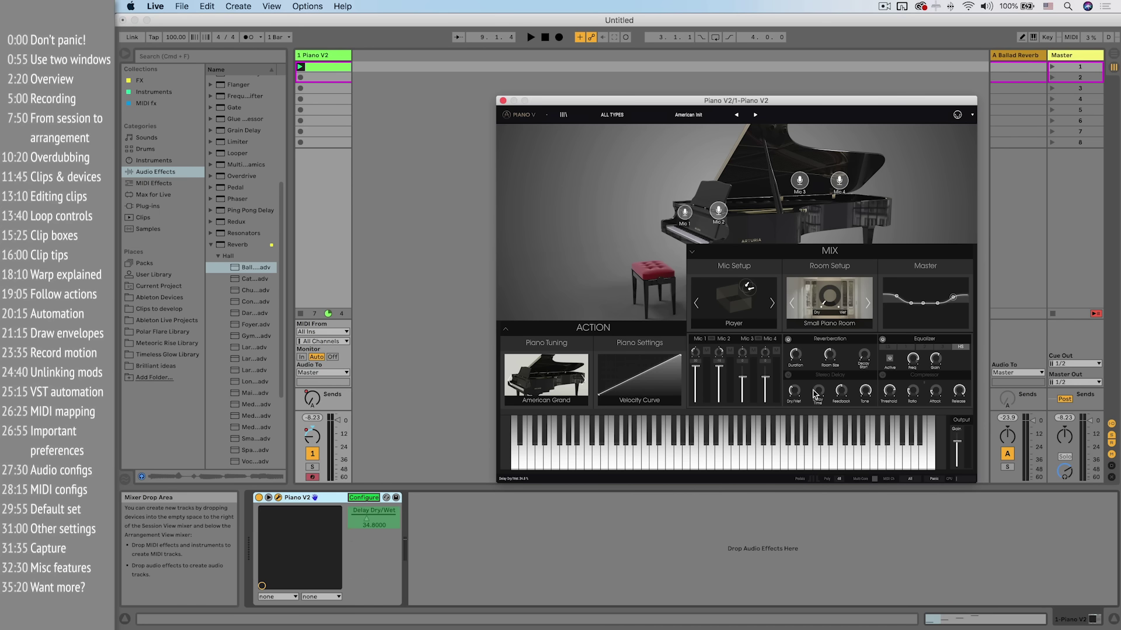
pyautogui.click(818, 391)
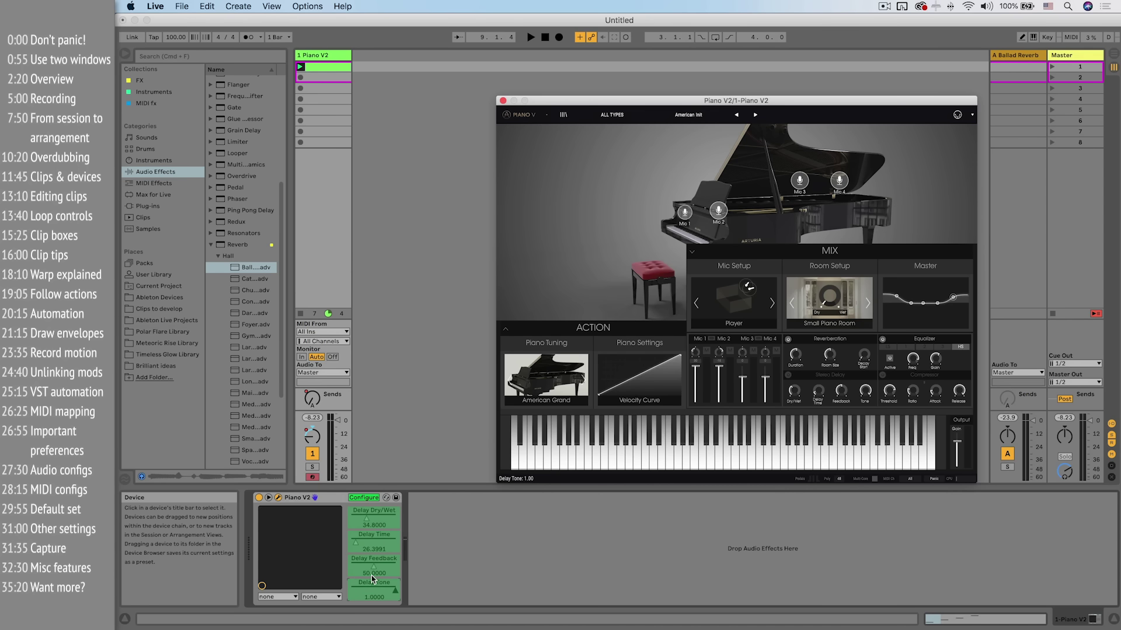
pyautogui.click(503, 101)
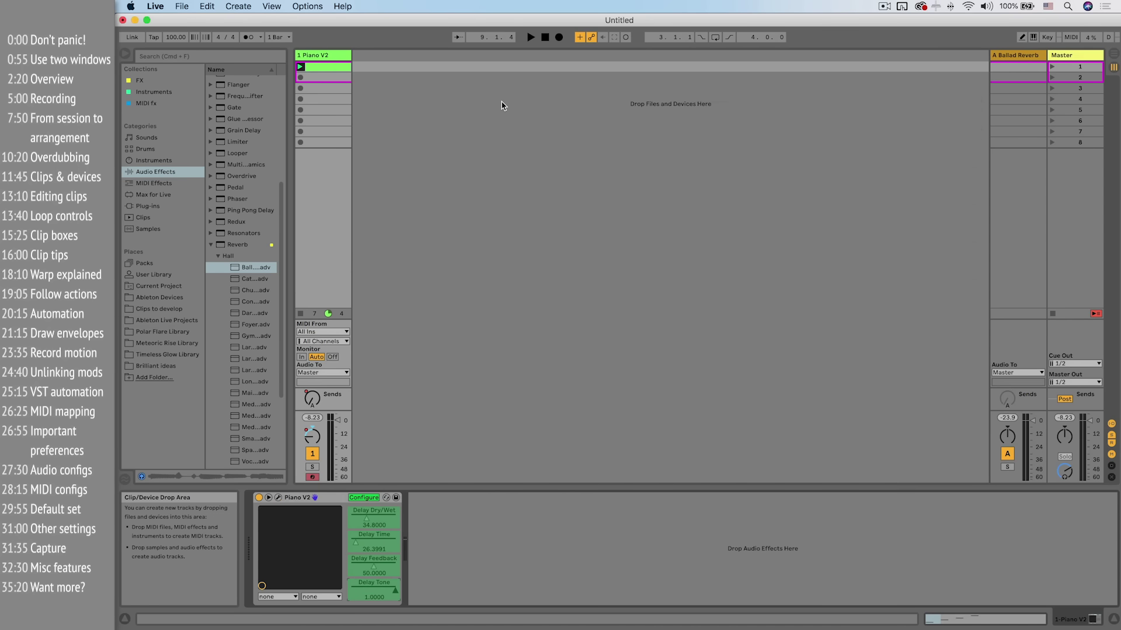
pyautogui.click(364, 498)
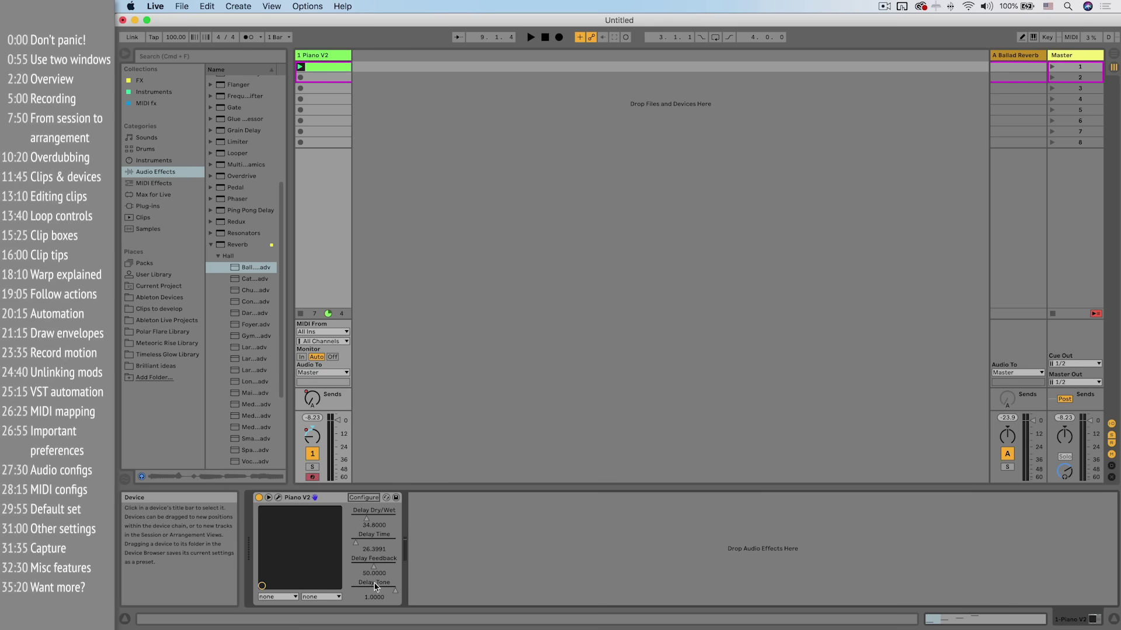
# - MIDI-map Delay Dry/Wet, Time, Feedback and Tone to controller knobs CC 28, 27, 26 and 25 on channel 1
pyautogui.click(1071, 38)
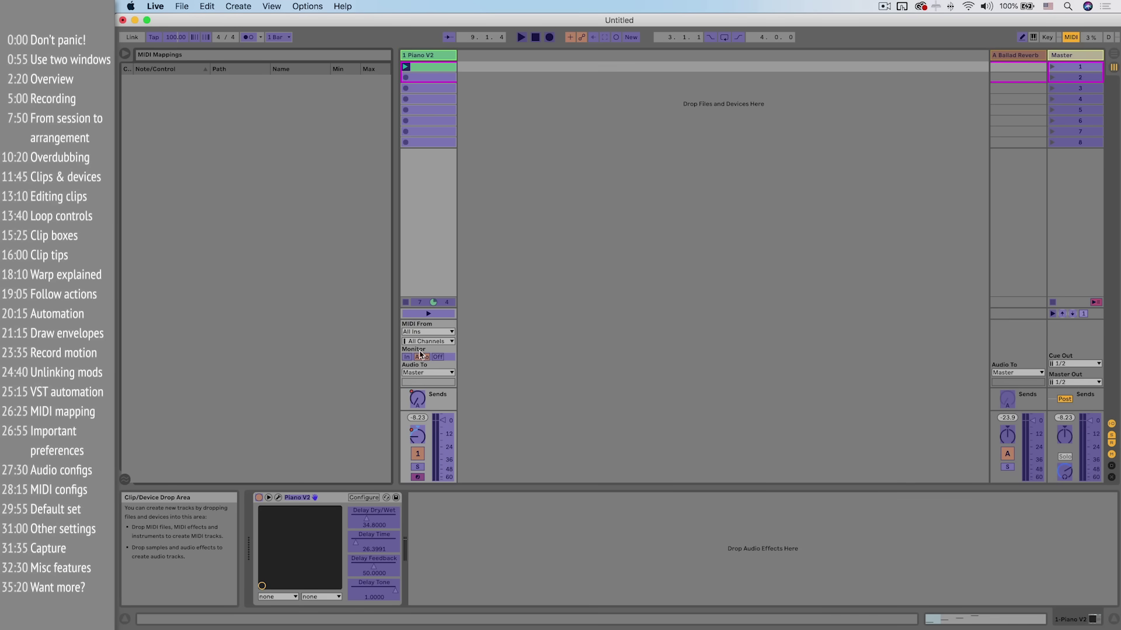
pyautogui.click(374, 516)
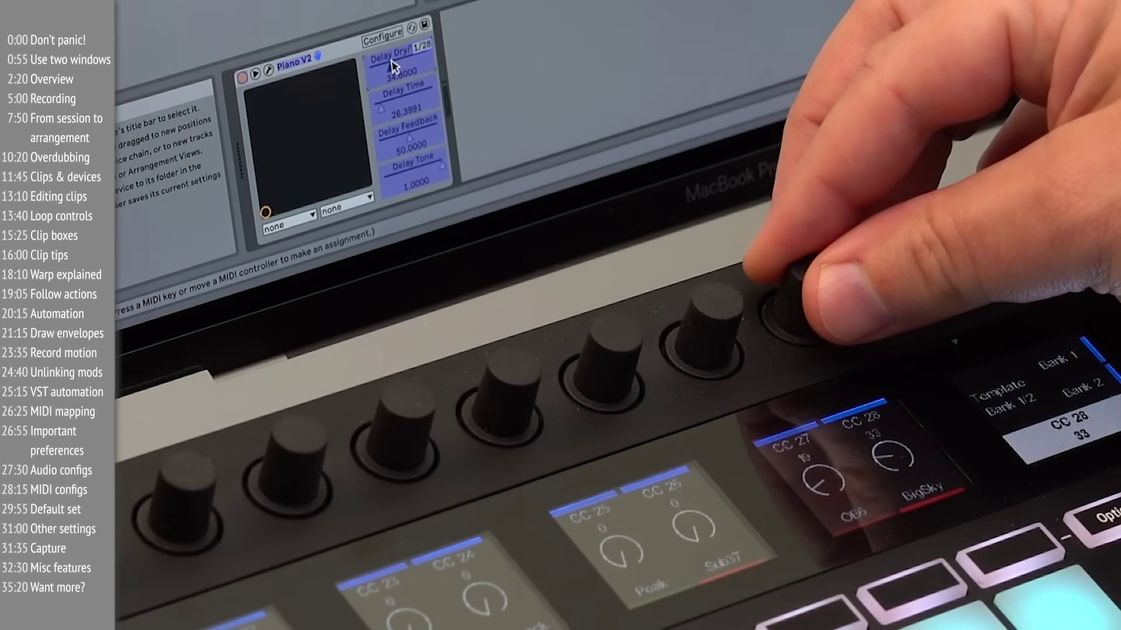
pyautogui.click(396, 106)
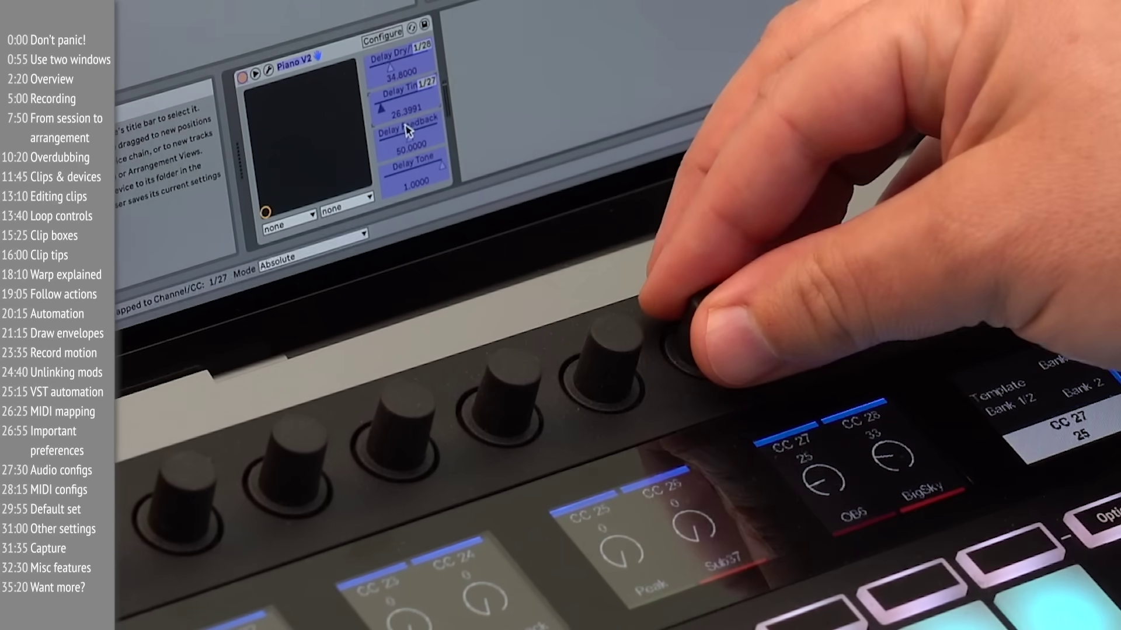
pyautogui.click(408, 133)
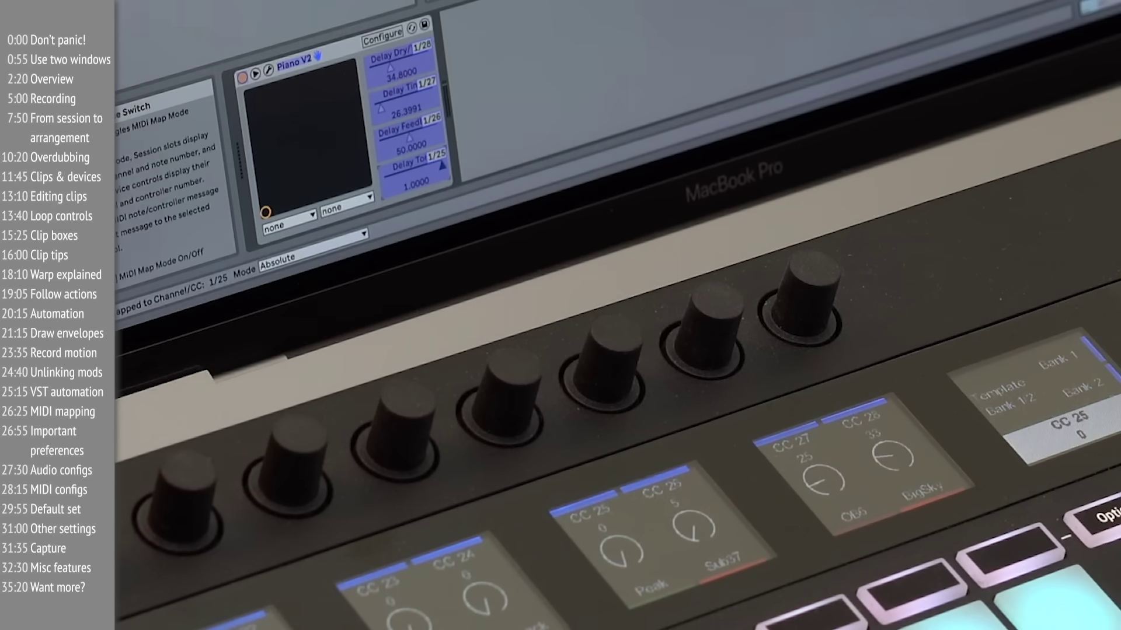
pyautogui.press('super+m')
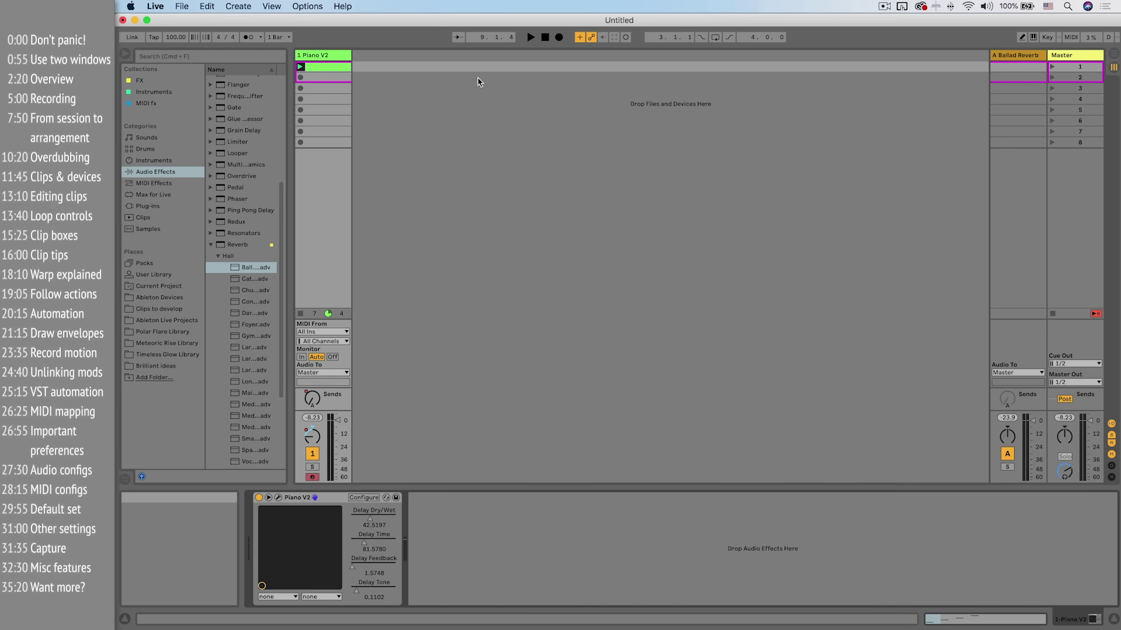
# - Show the piano clip's Piano V2 Delay Time envelope and view the list of plug-in parameters available for automation
pyautogui.doubleClick(333, 67)
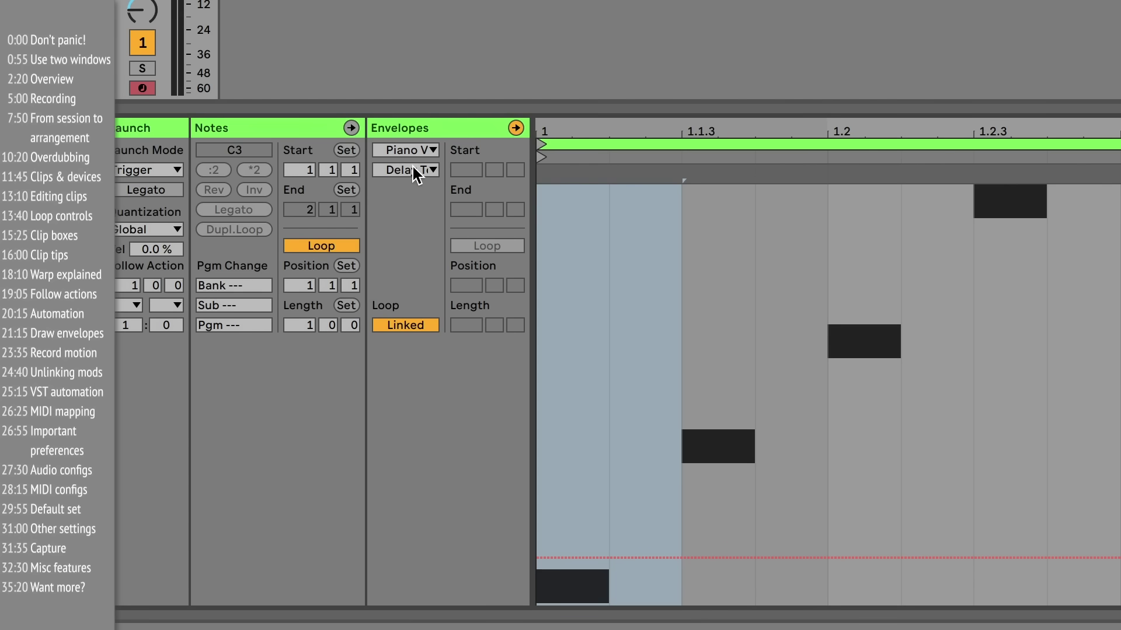
pyautogui.click(417, 170)
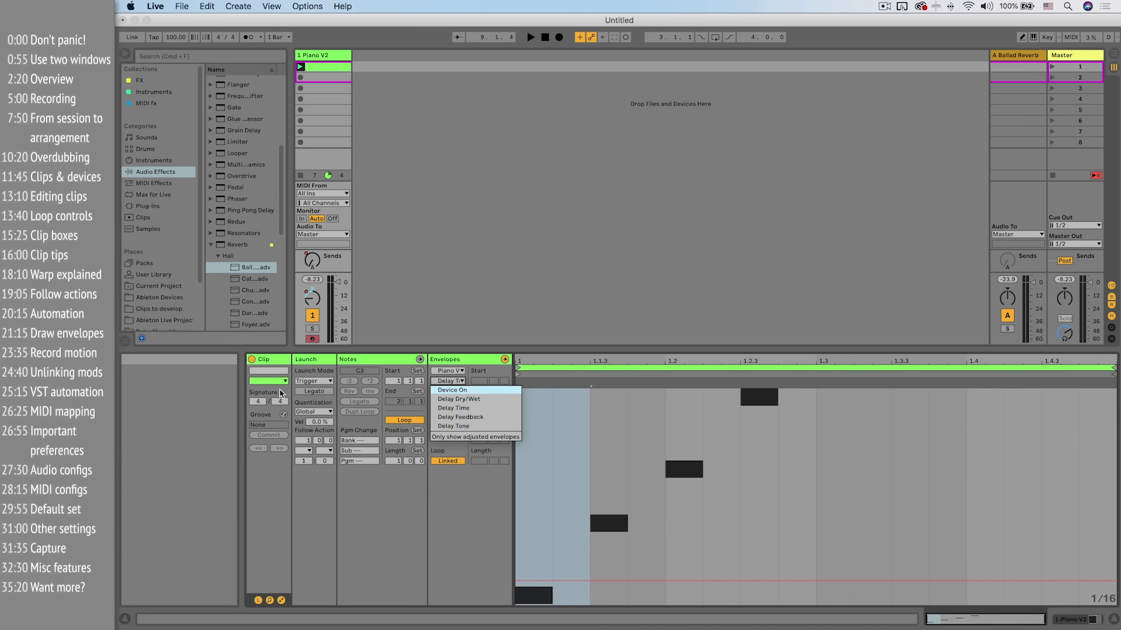
pyautogui.click(654, 269)
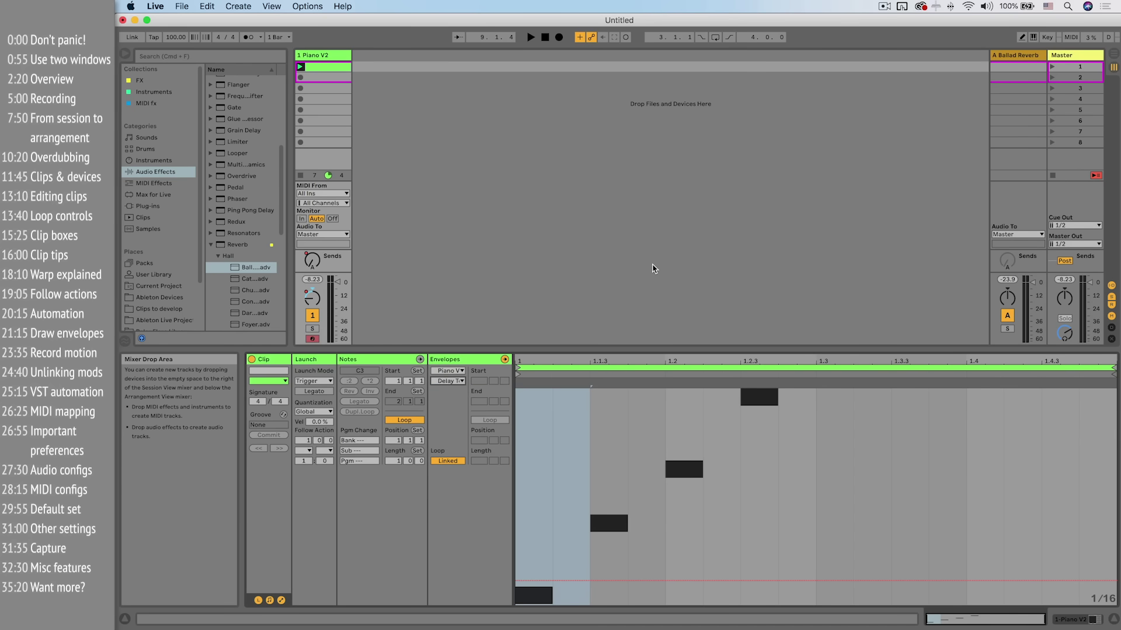
# - Review the Link/MIDI preferences for control surfaces and MIDI ports, and close the Preferences window
pyautogui.click(155, 7)
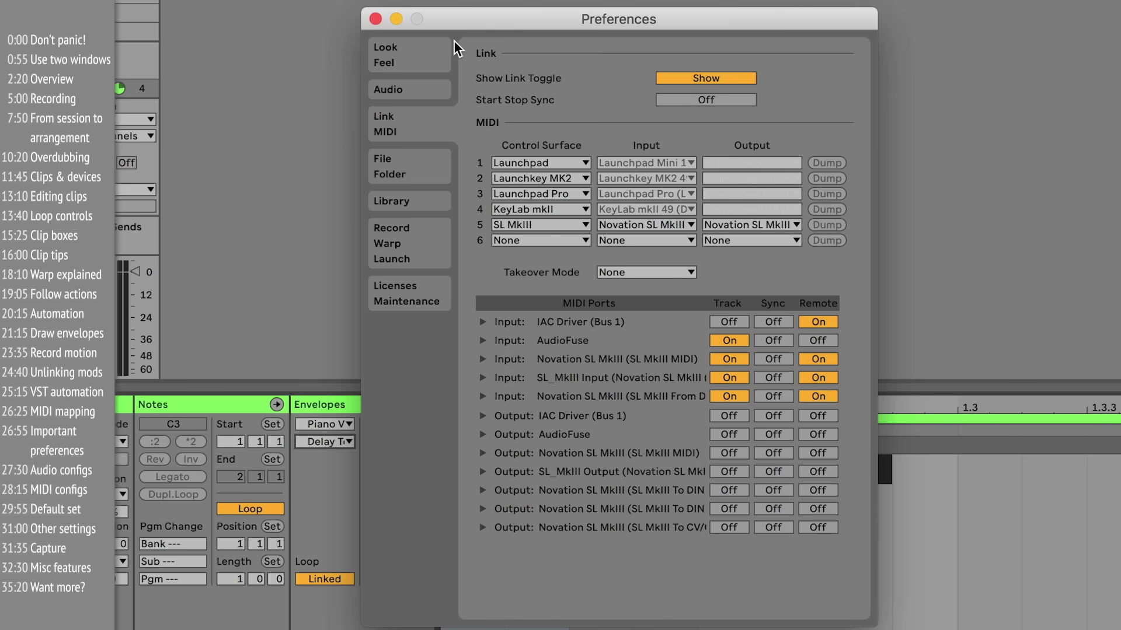
pyautogui.click(375, 19)
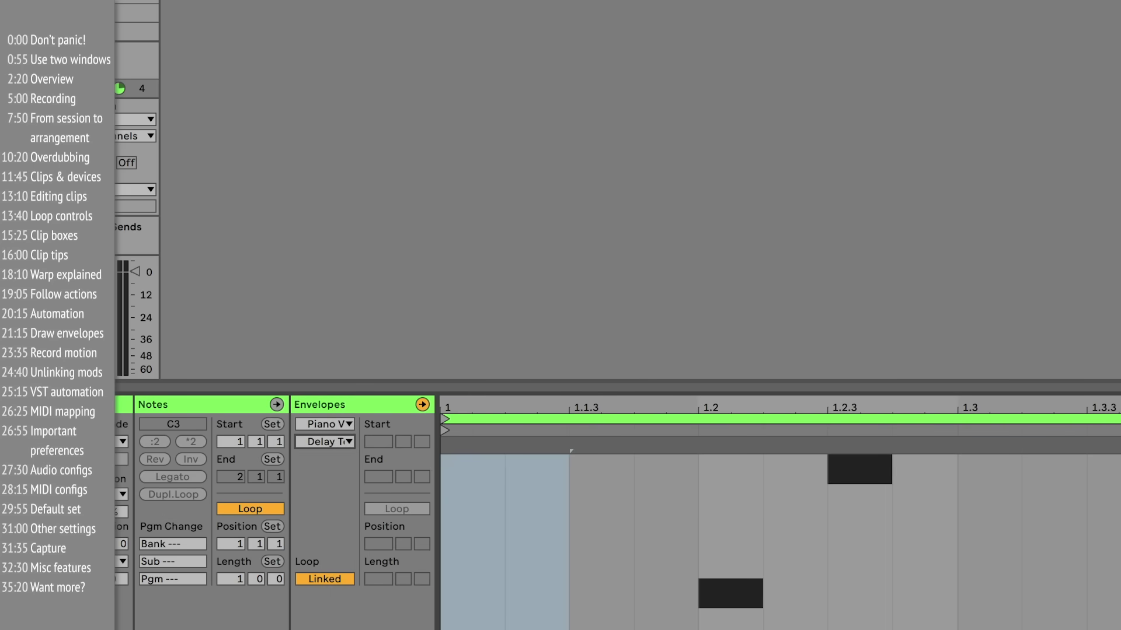
# - Review the Look/Feel preferences, including the plug-in window options, and show the Audio preferences
pyautogui.press('super+comma')
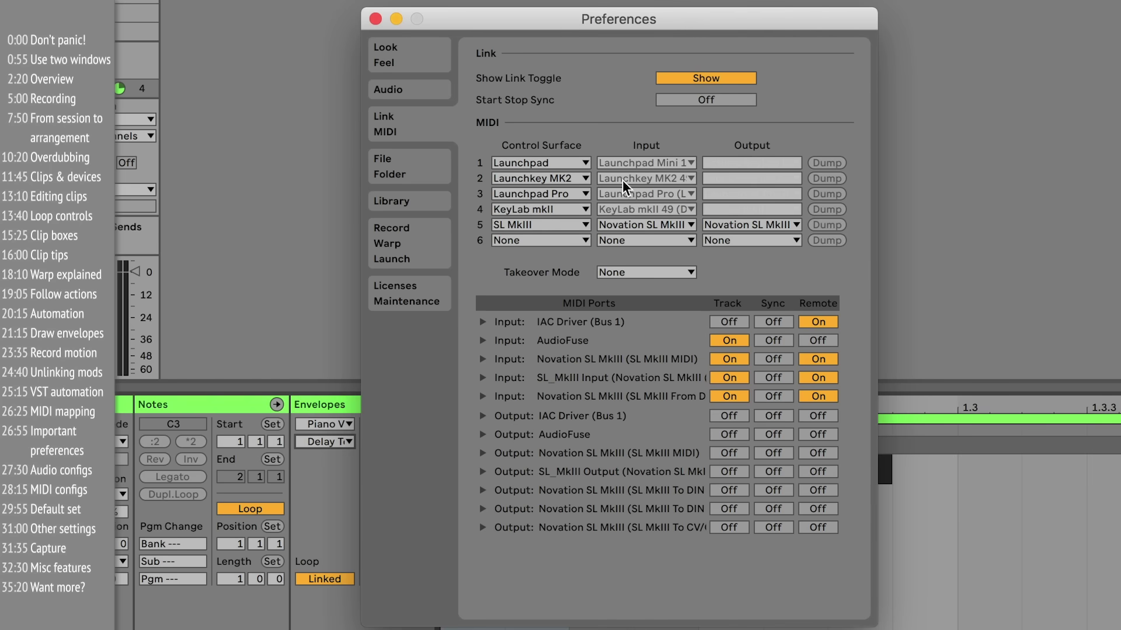
pyautogui.click(429, 63)
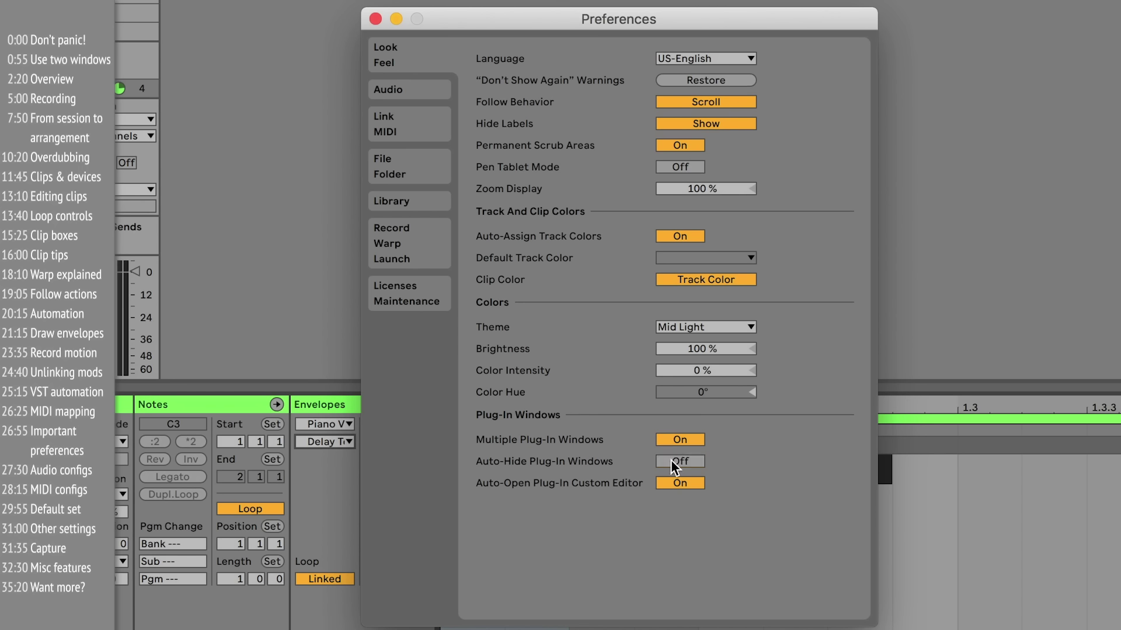
pyautogui.click(411, 89)
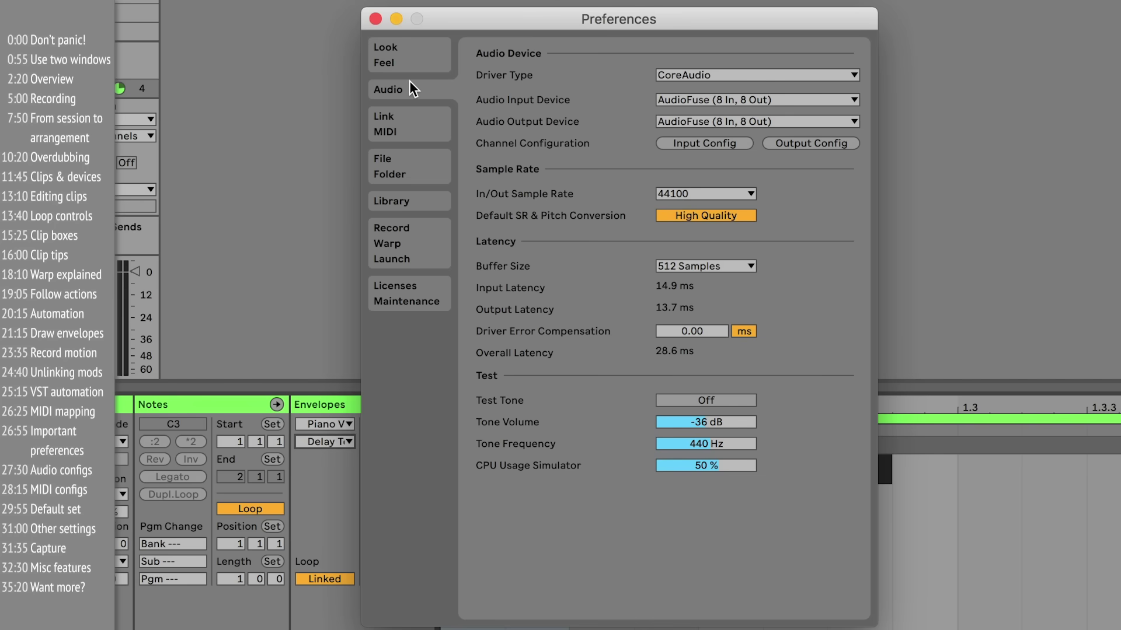
# - Activate all mono and stereo input pairs in the audio input configuration, and enable stereo output pair 7/8 in the output configuration
pyautogui.click(715, 142)
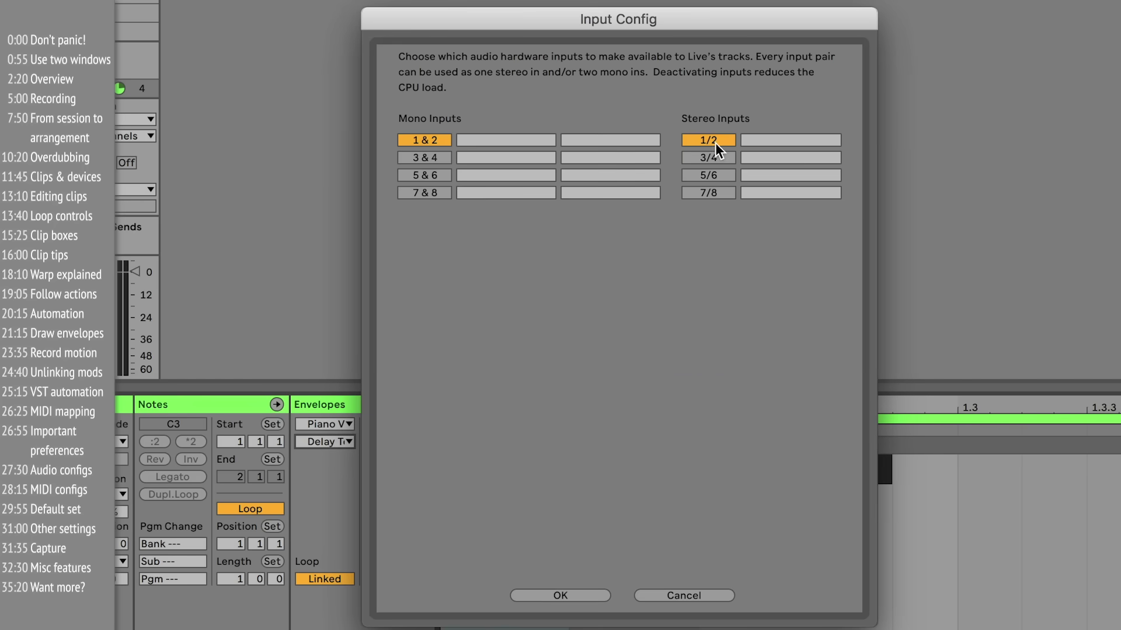
pyautogui.click(703, 158)
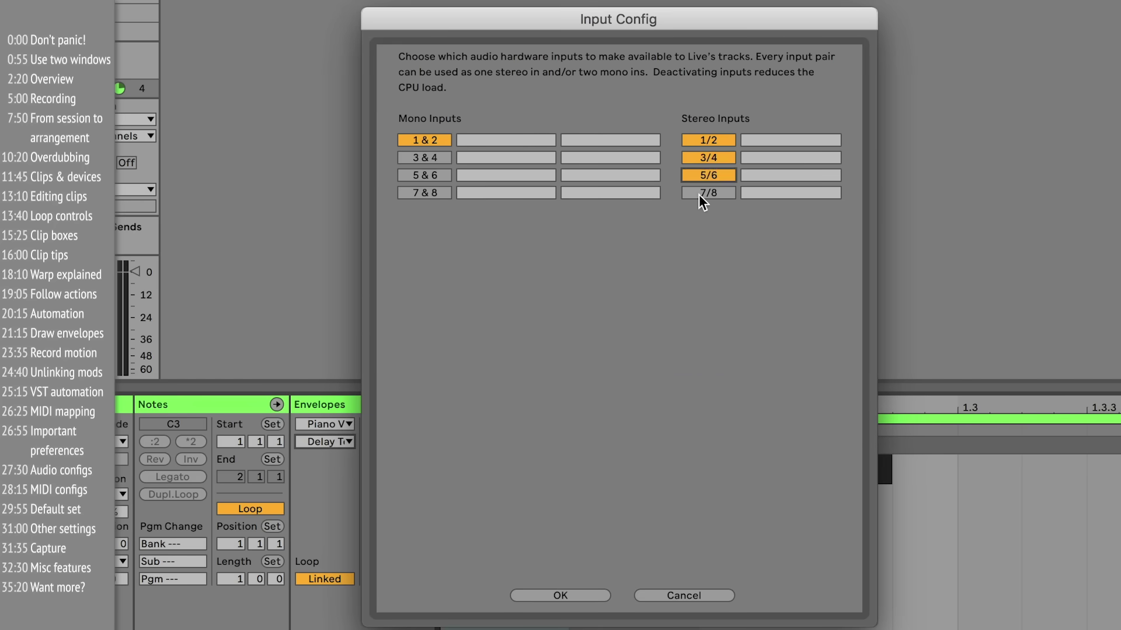
pyautogui.click(704, 193)
pyautogui.click(418, 158)
pyautogui.click(418, 174)
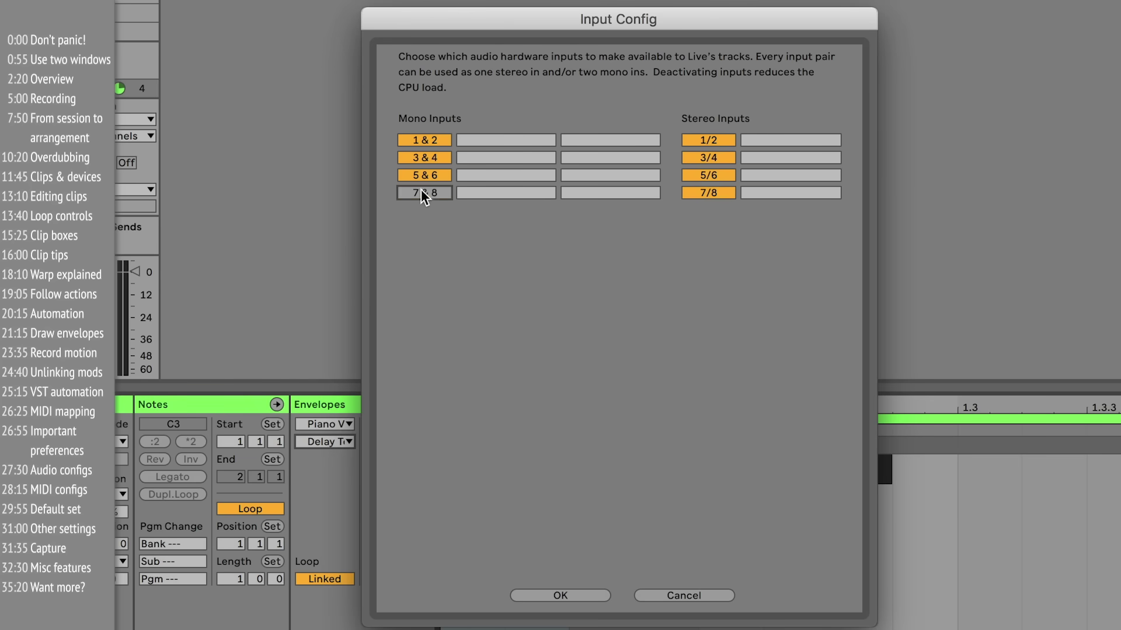
pyautogui.click(556, 592)
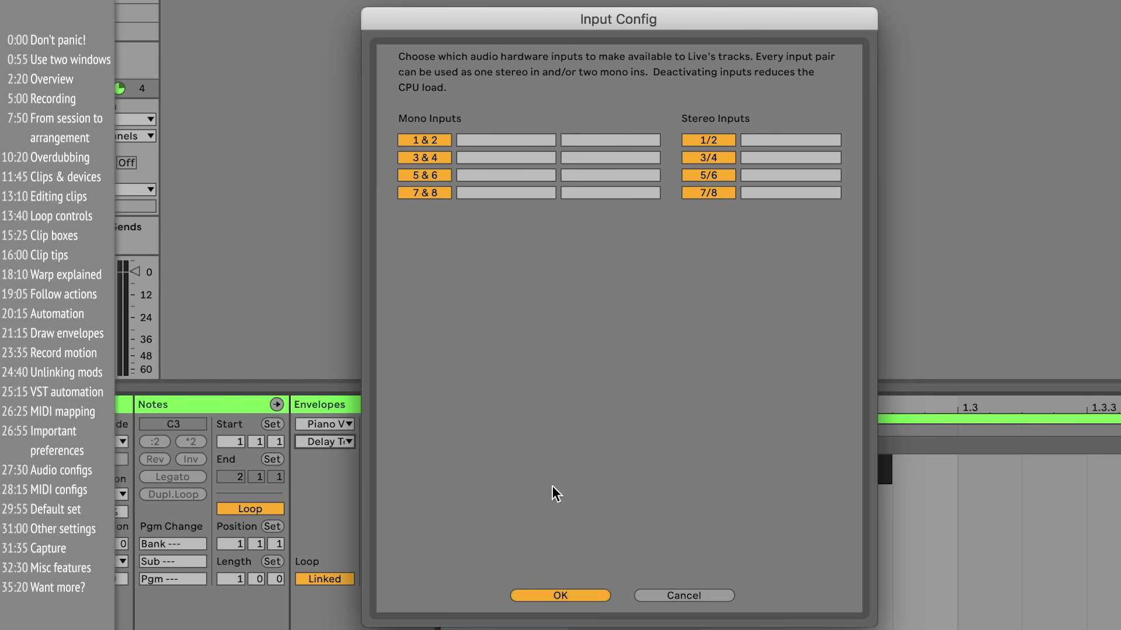
pyautogui.click(807, 142)
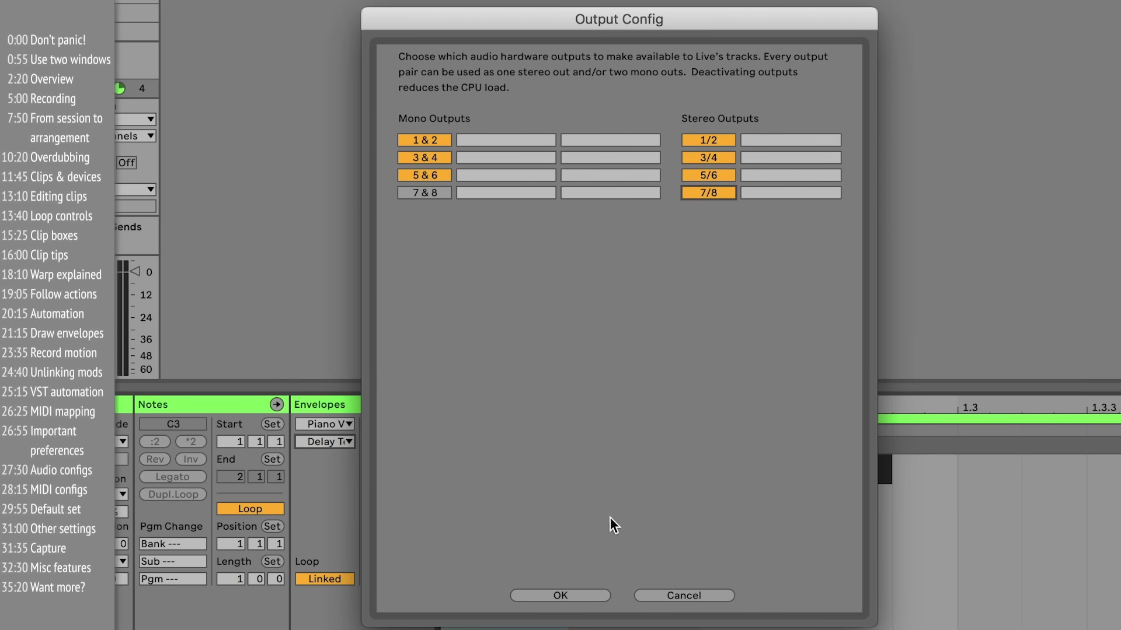
pyautogui.click(561, 595)
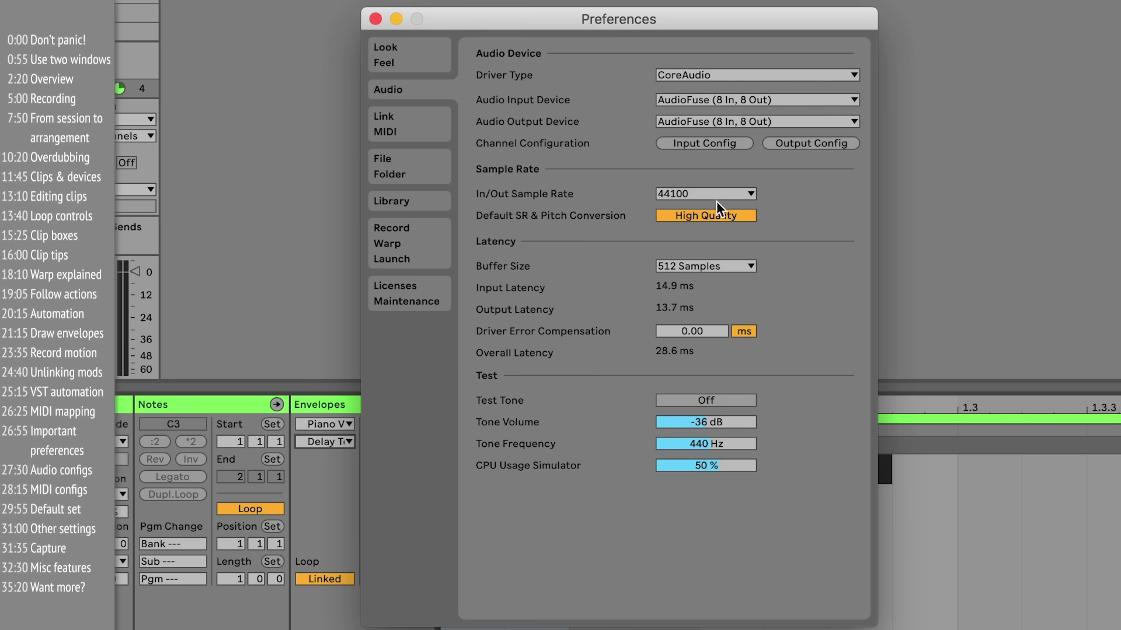
# - Set the audio buffer size to 256 samples and briefly turn the test tone on and off
pyautogui.click(730, 268)
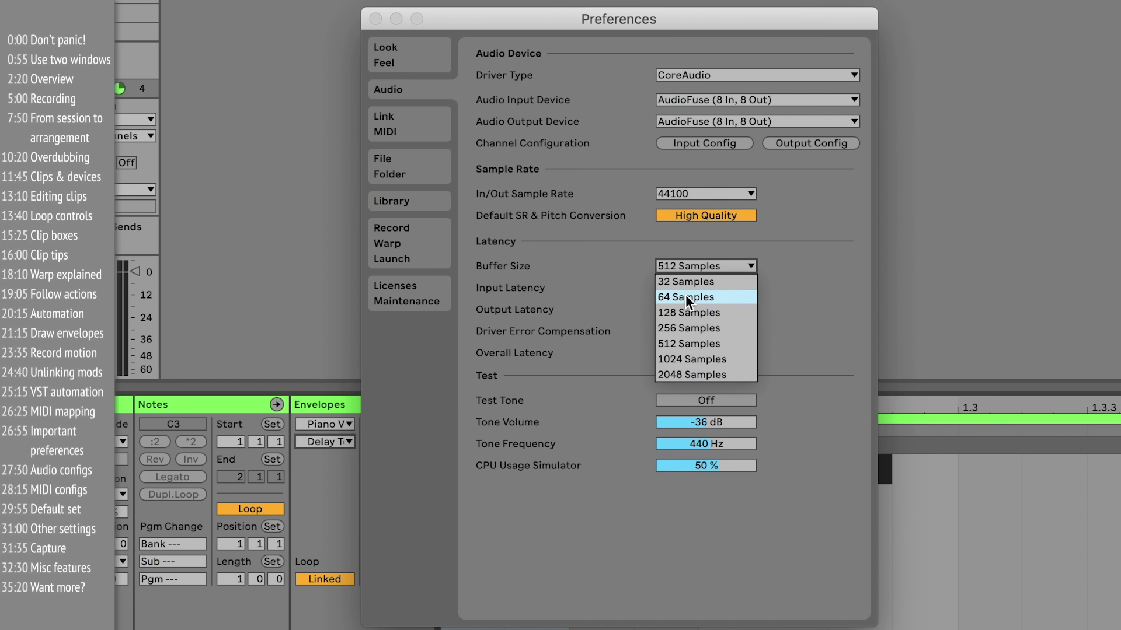
pyautogui.click(695, 330)
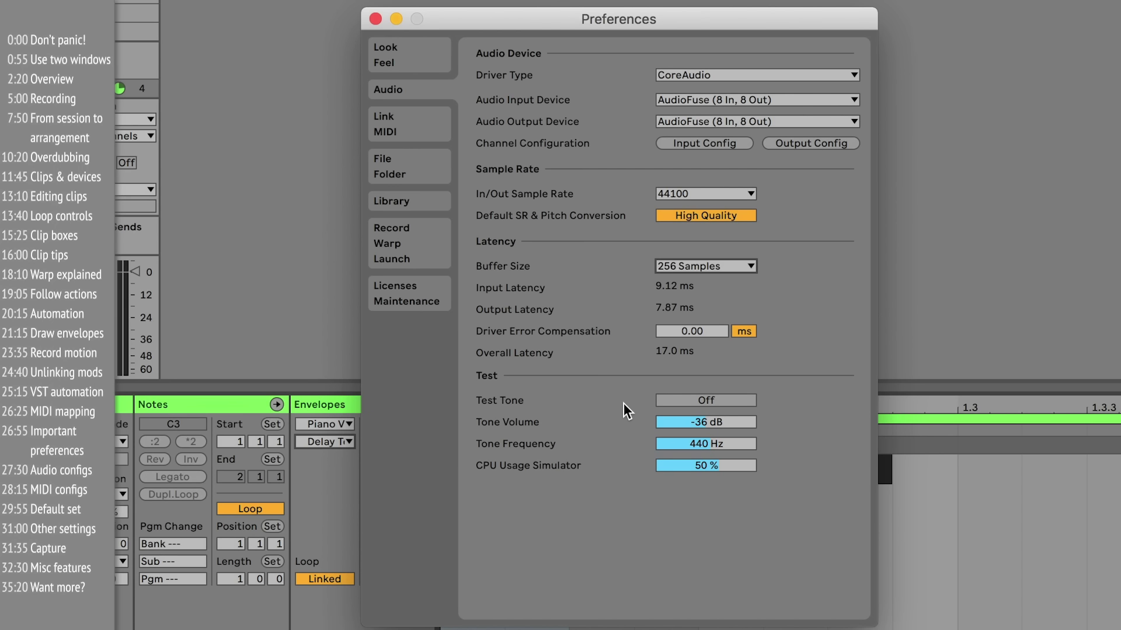
pyautogui.click(713, 400)
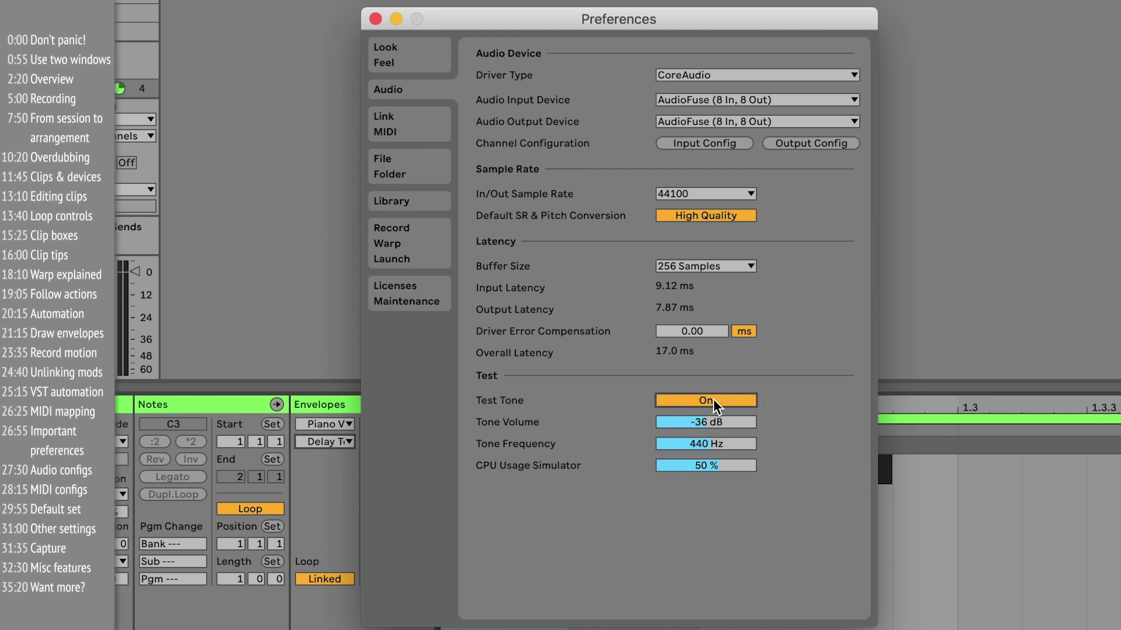
pyautogui.click(713, 399)
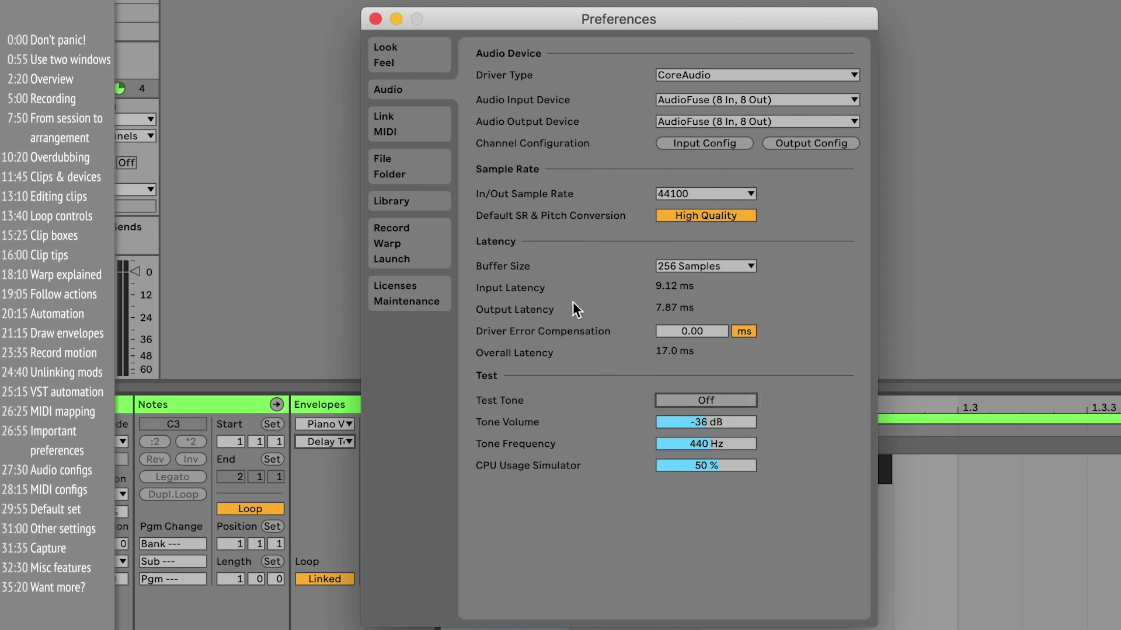
# - Examine the Link/MIDI control surface choices and the File/Folder preferences, and close the Preferences window
pyautogui.click(394, 116)
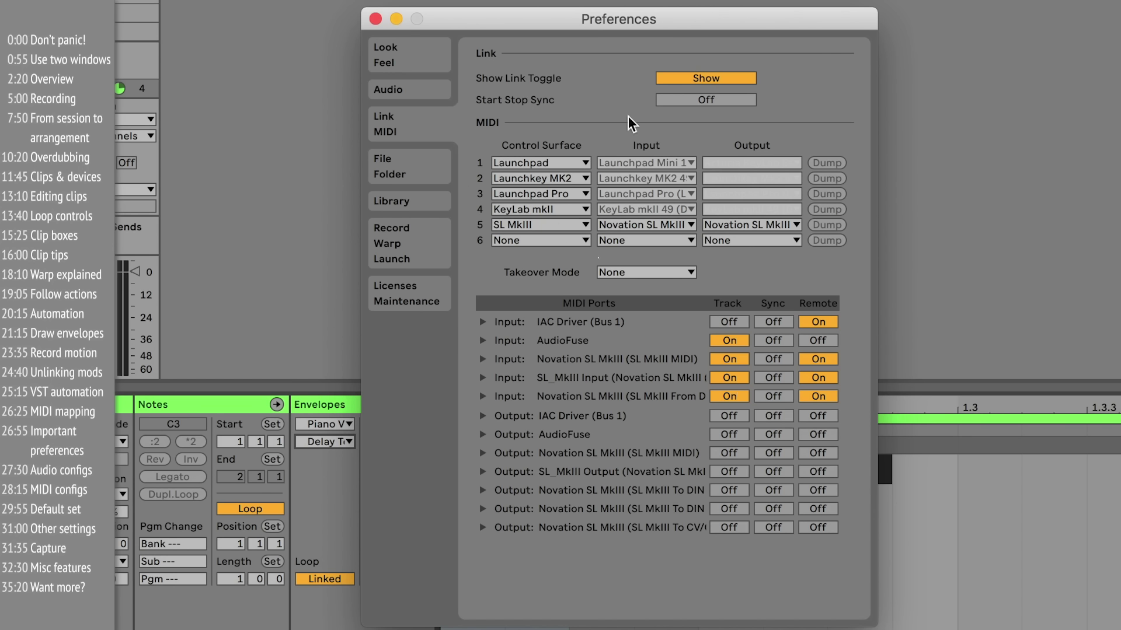
pyautogui.click(557, 168)
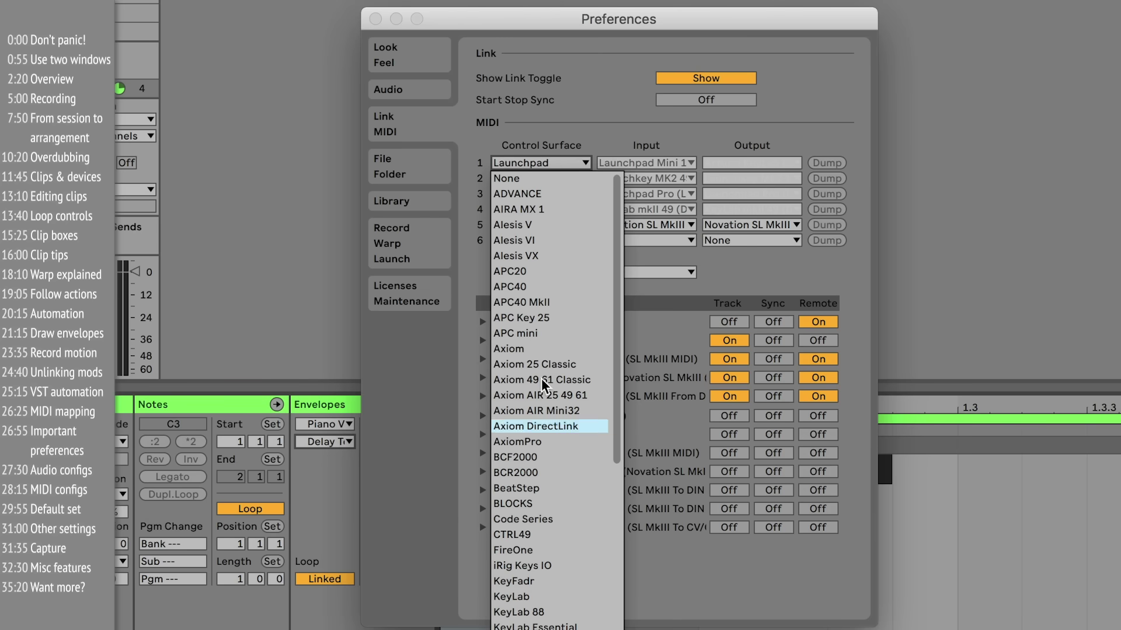
pyautogui.click(759, 274)
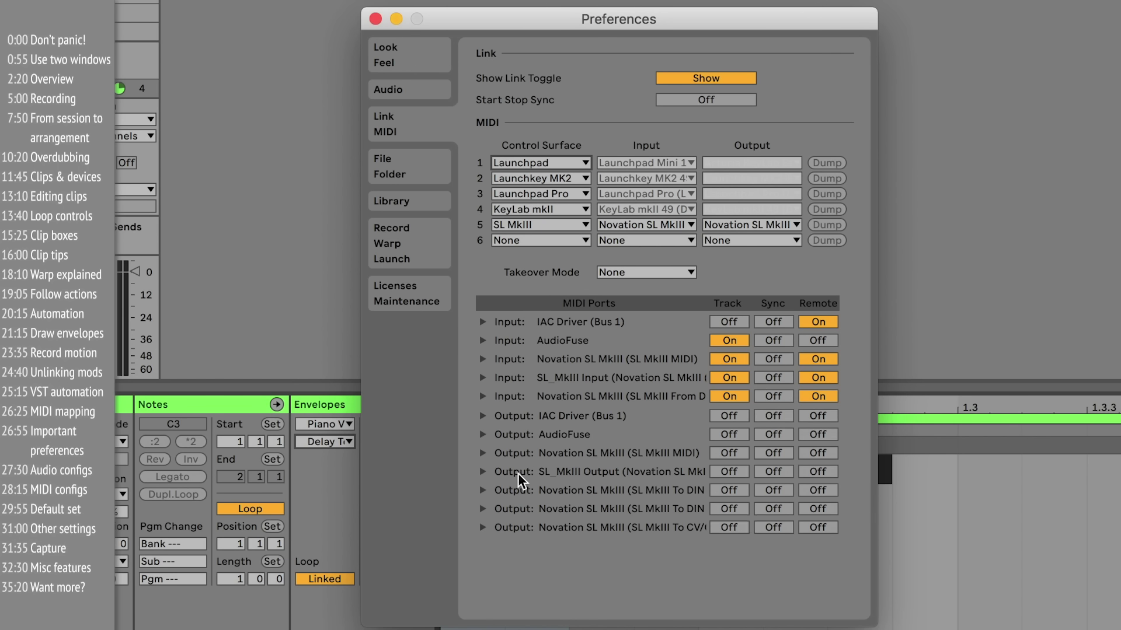
pyautogui.click(398, 171)
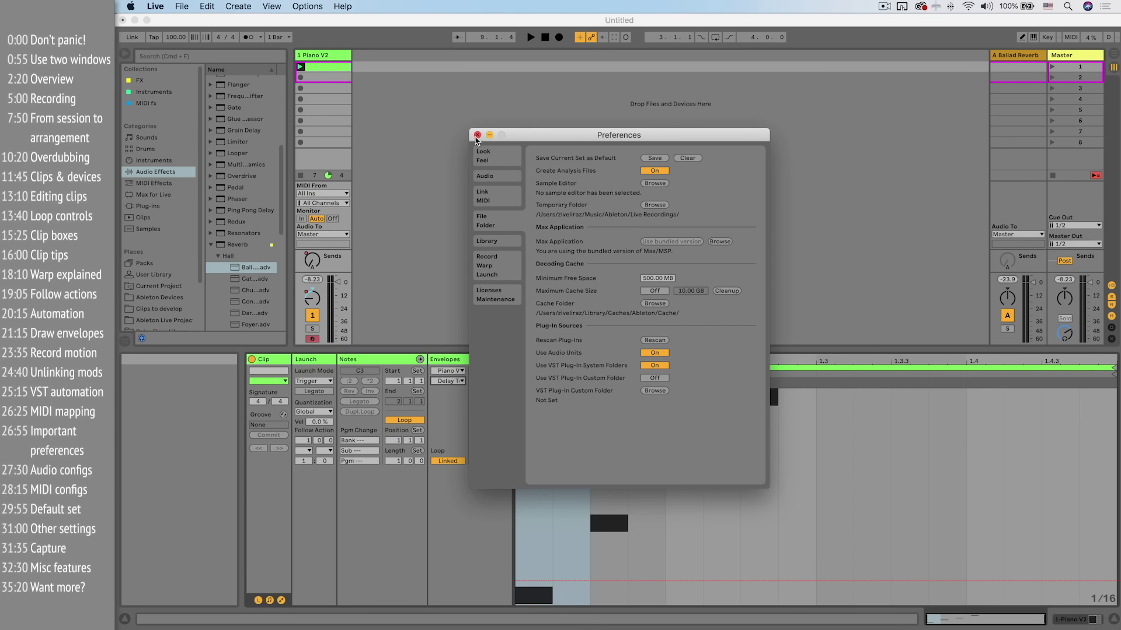
pyautogui.click(375, 19)
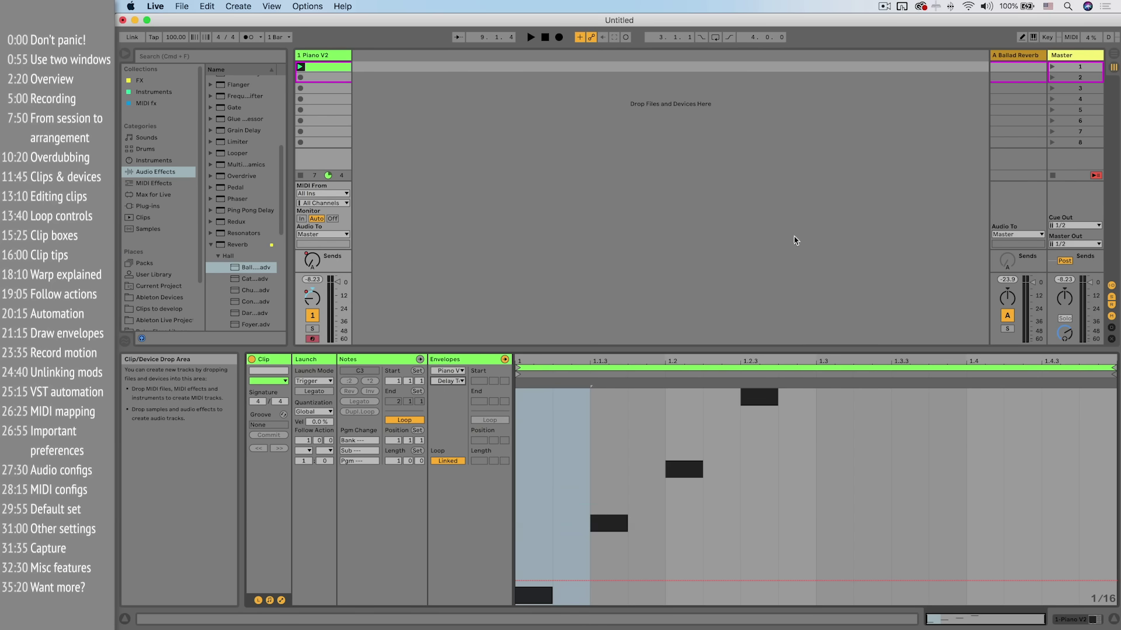
# - Create a new Live Set without saving the current one, and adjust the Master track's preview/cue volume
pyautogui.click(182, 7)
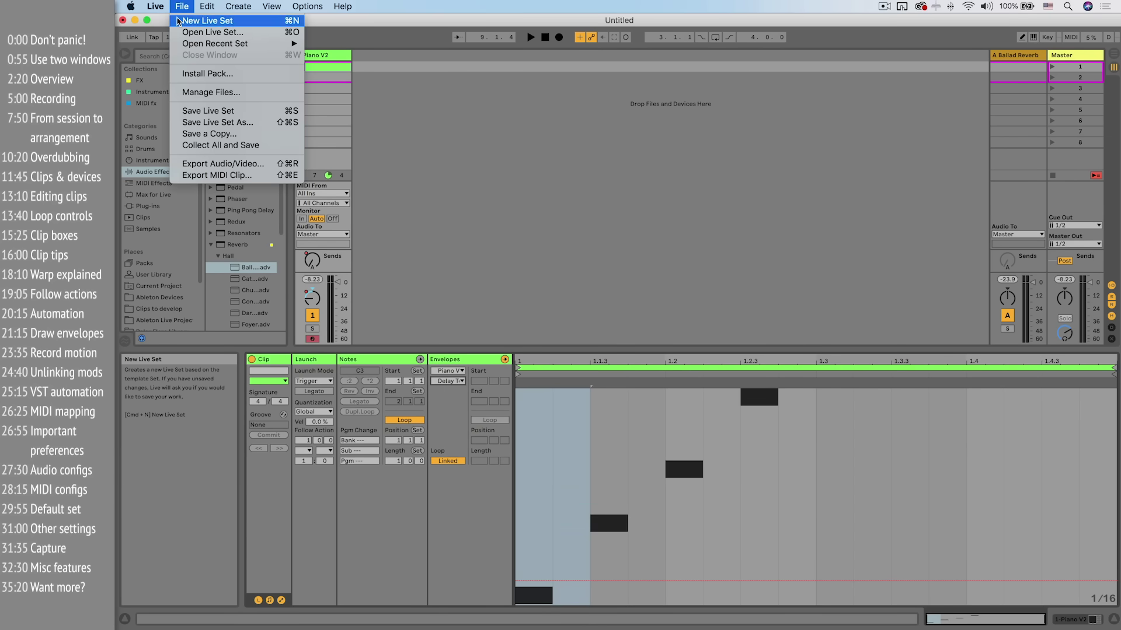
pyautogui.click(178, 22)
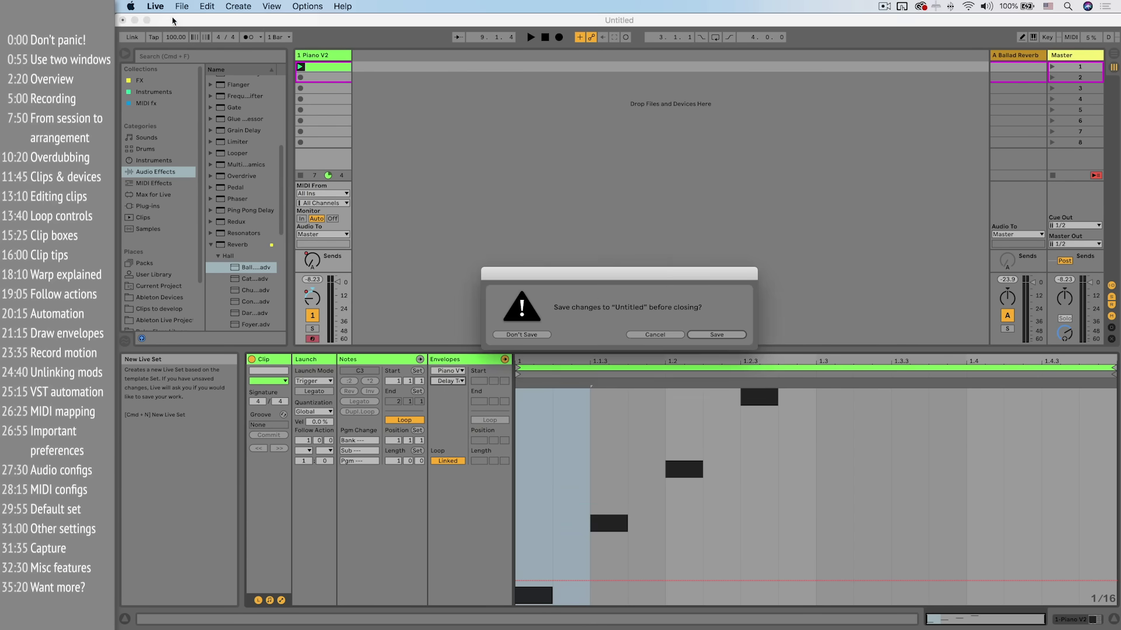
pyautogui.click(532, 337)
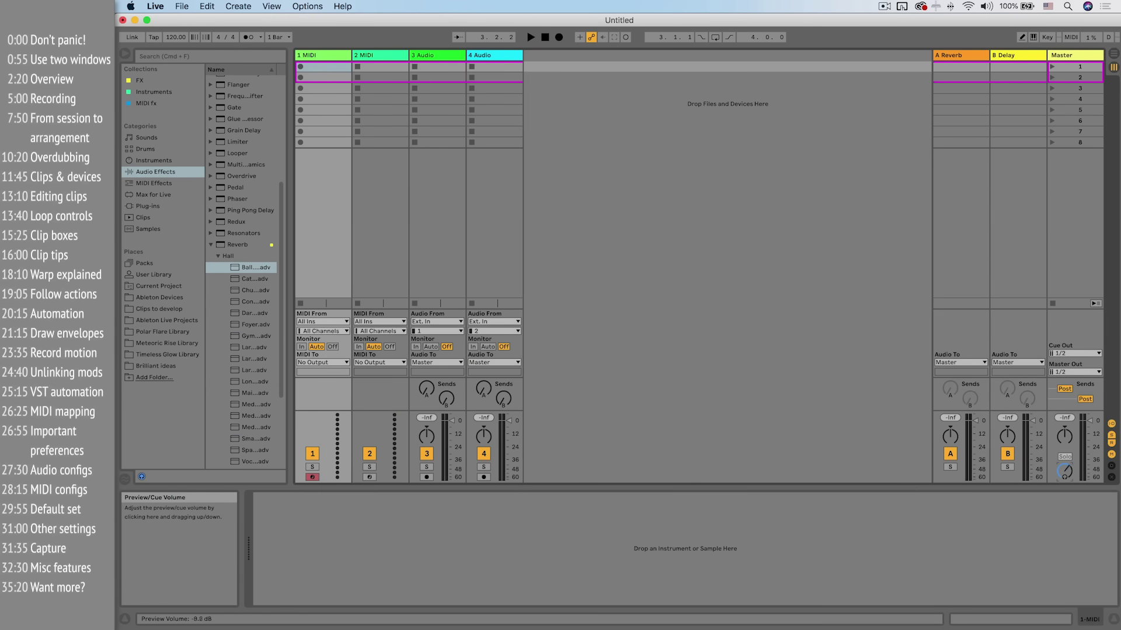
pyautogui.moveTo(1064, 469); pyautogui.dragTo(1064, 478)
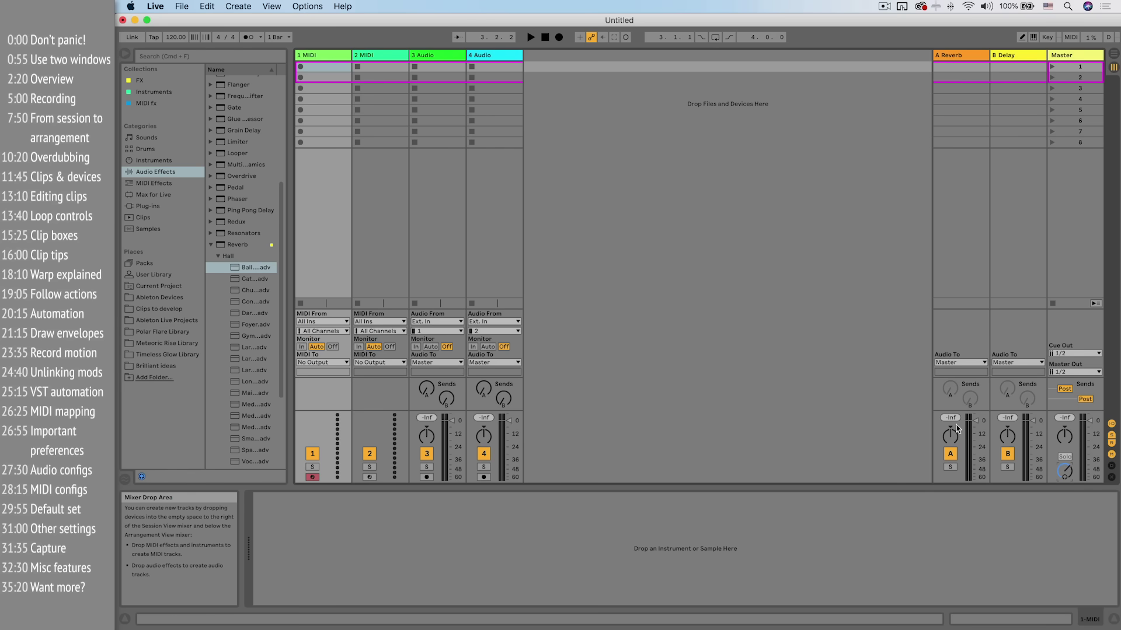
pyautogui.moveTo(1065, 477); pyautogui.dragTo(1066, 474)
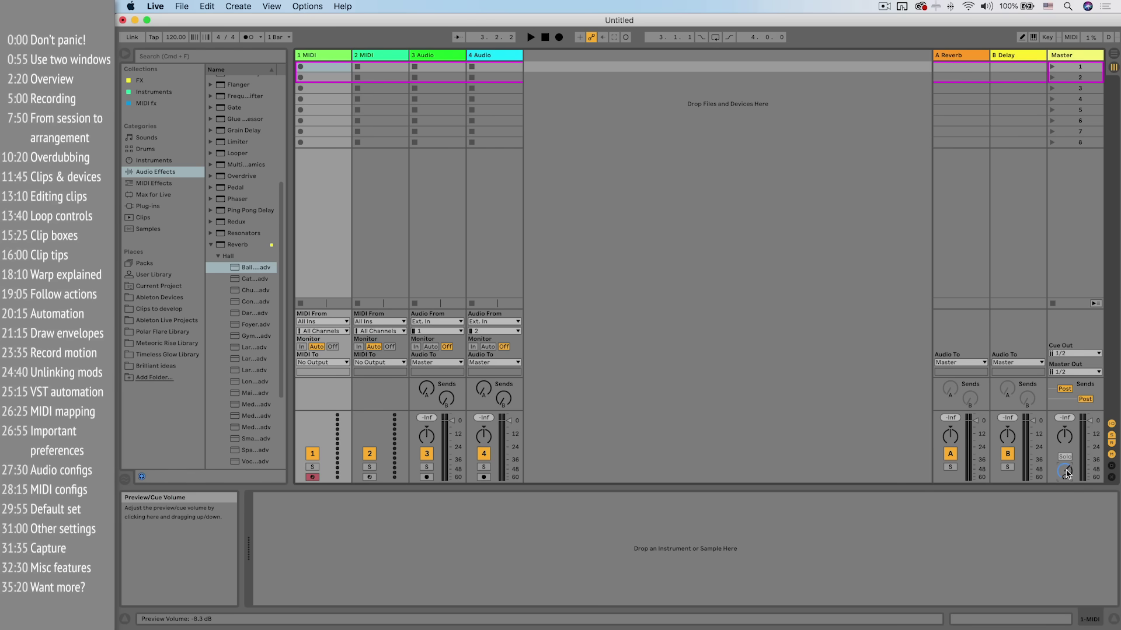
# - Save the current set as the default set, overwriting the existing default, and close the Preferences window
pyautogui.click(154, 7)
pyautogui.click(169, 39)
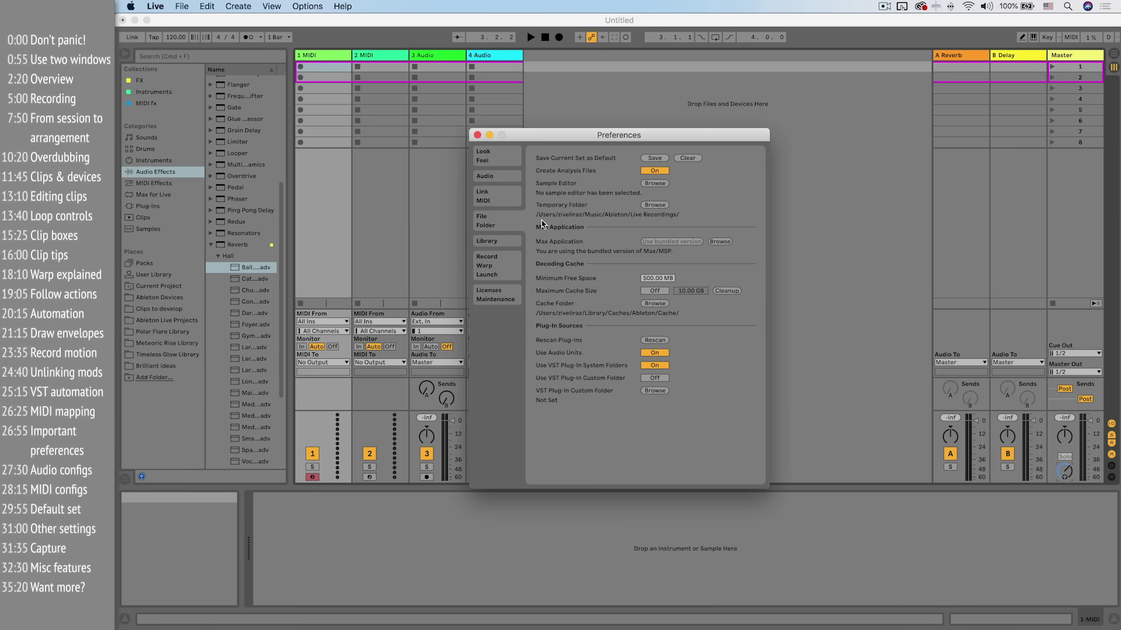
pyautogui.click(653, 158)
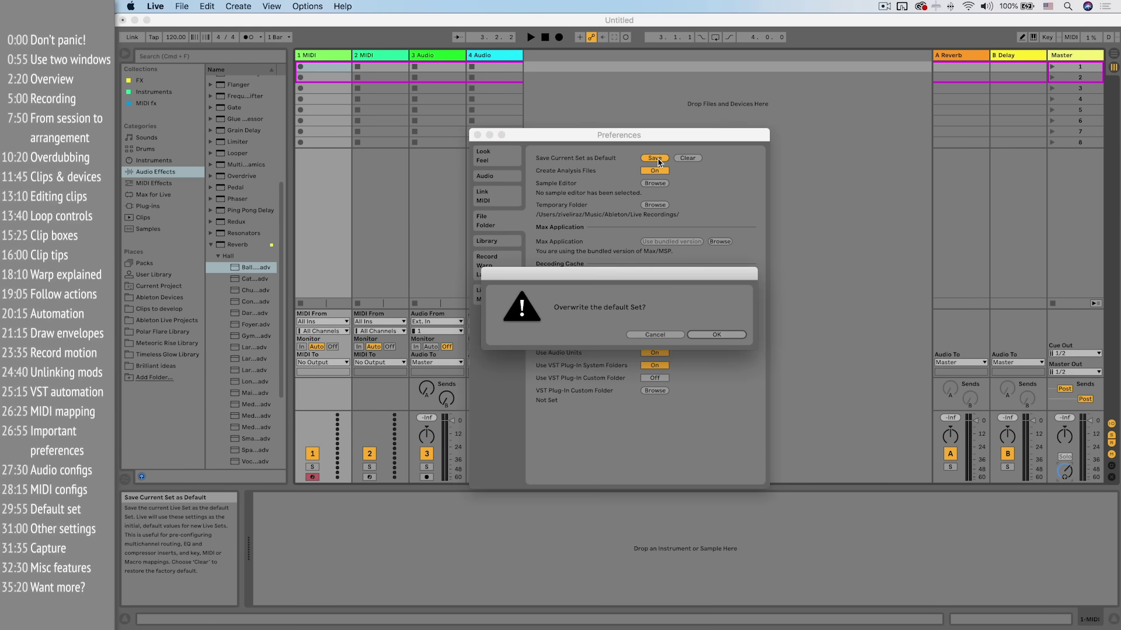
pyautogui.click(716, 335)
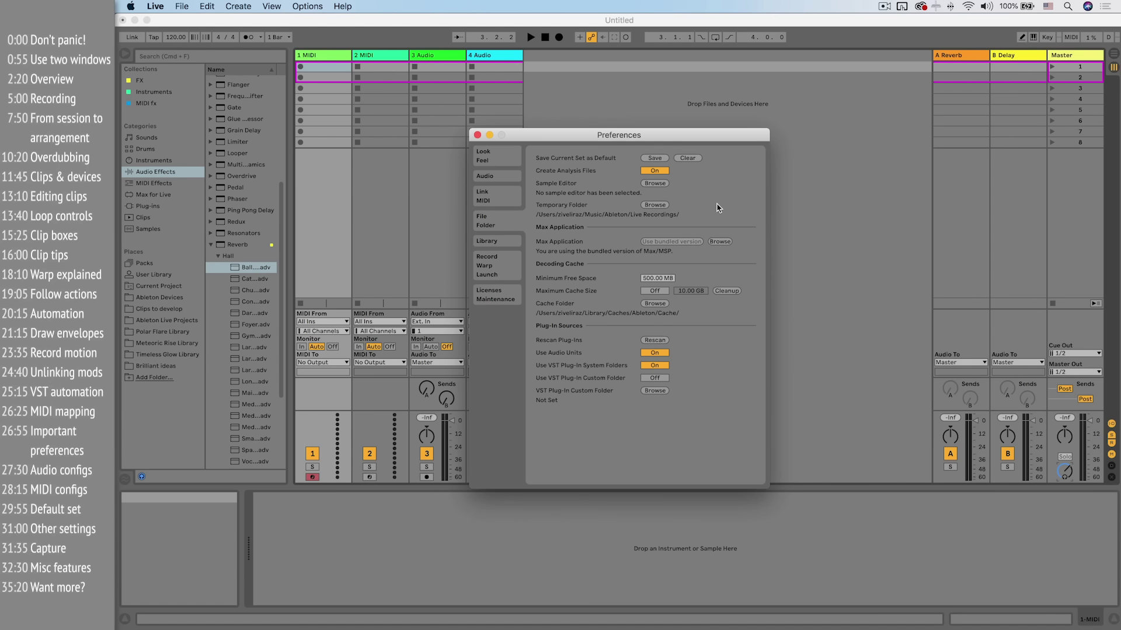
pyautogui.click(477, 135)
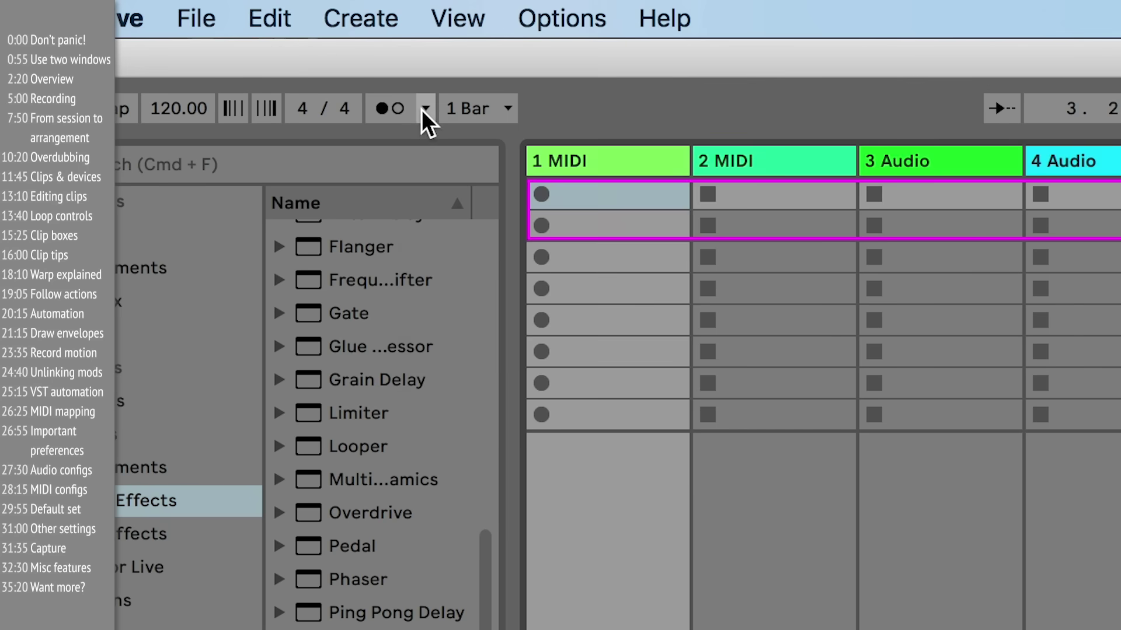
# - View the metronome's count-in, sound and rhythm settings
pyautogui.click(426, 108)
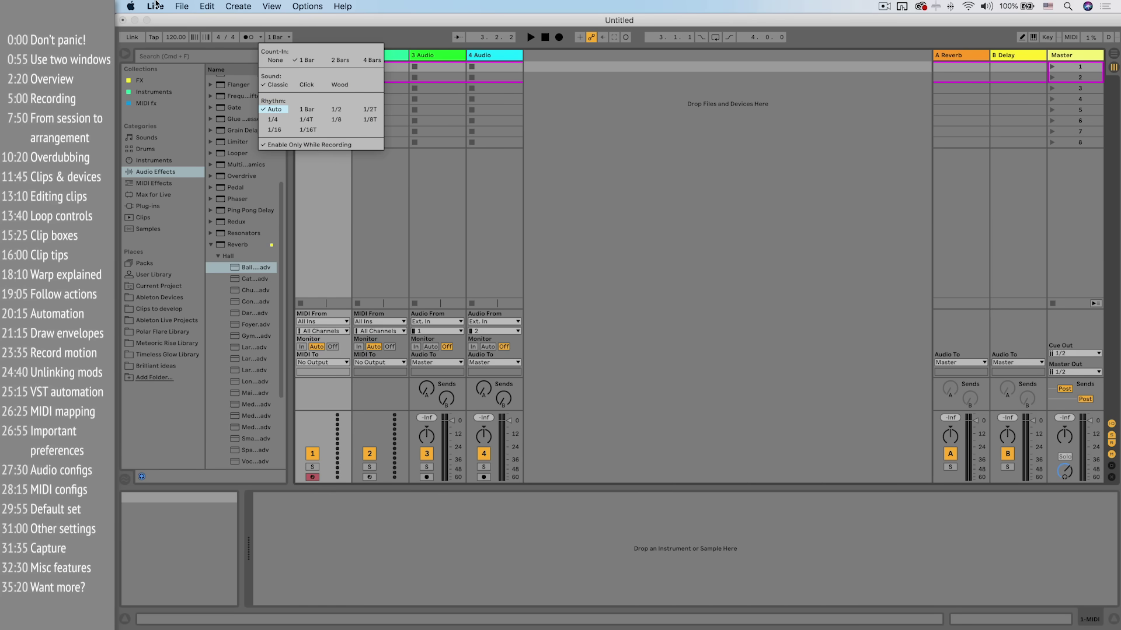
# - Review the plug-in sources, switch off Auto-Warp Long Samples in the Record/Warp/Launch preferences, and close the Preferences window
pyautogui.click(129, 19)
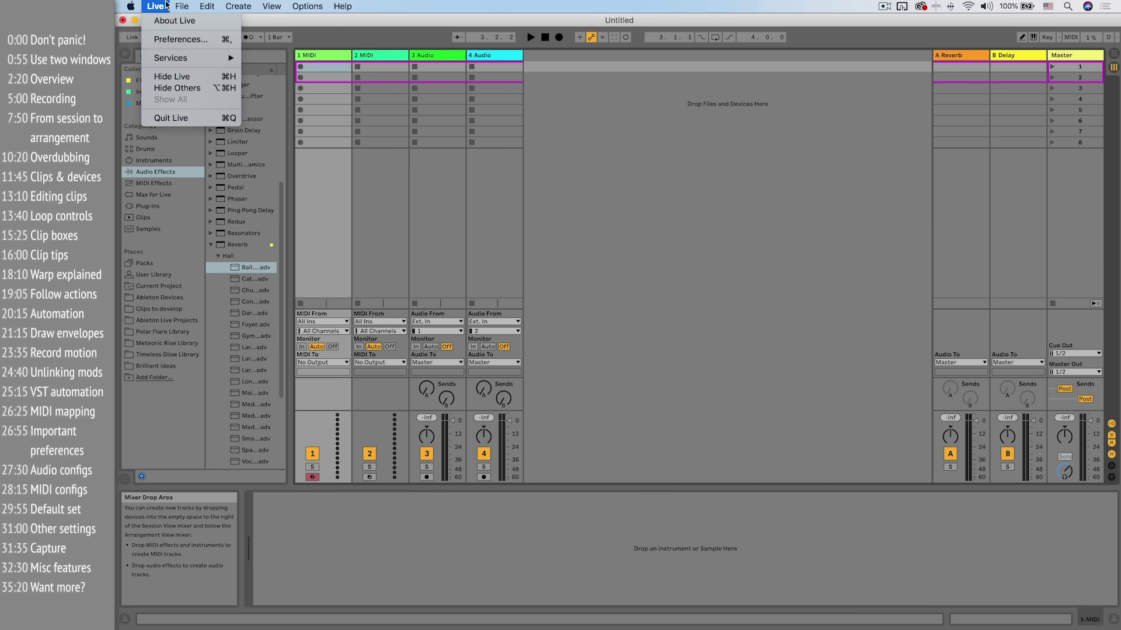
pyautogui.click(168, 39)
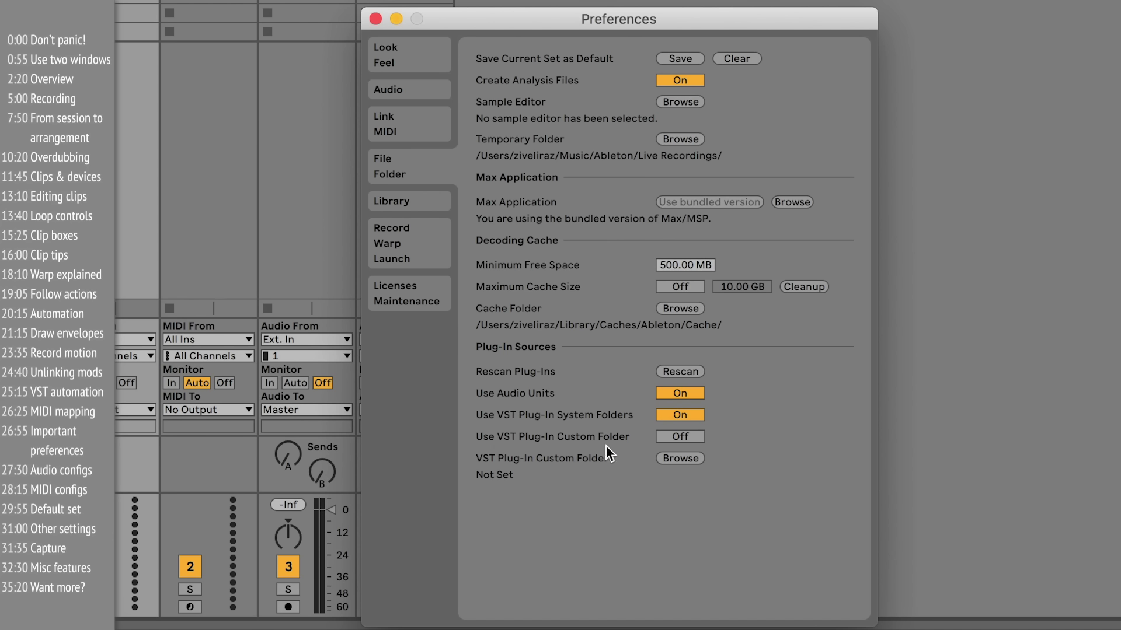
pyautogui.click(405, 252)
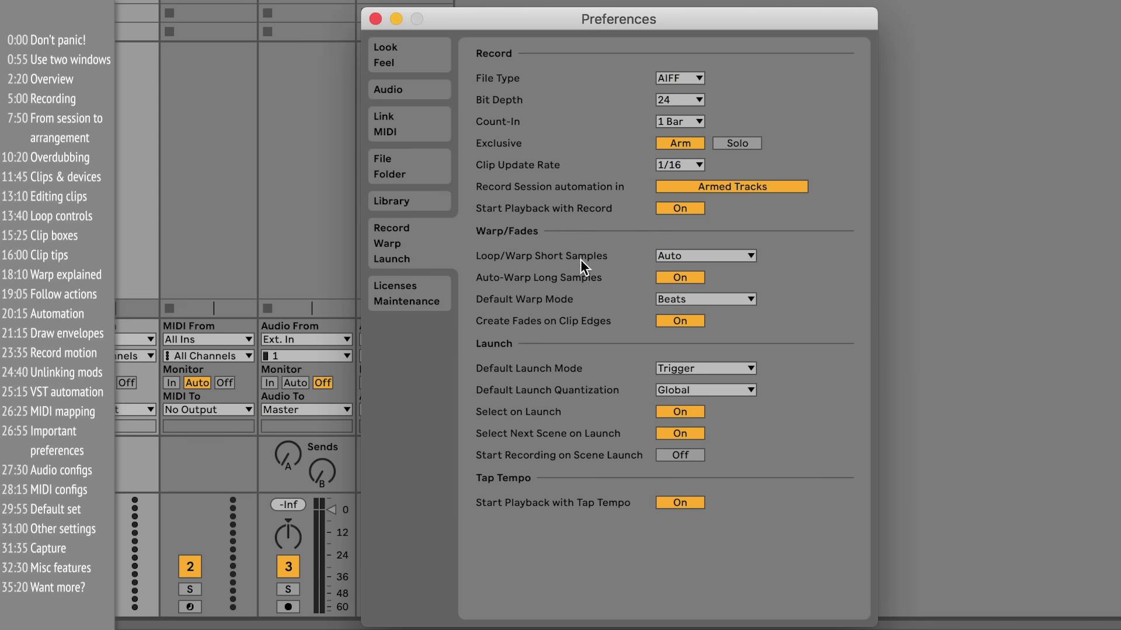
pyautogui.click(683, 278)
pyautogui.click(376, 18)
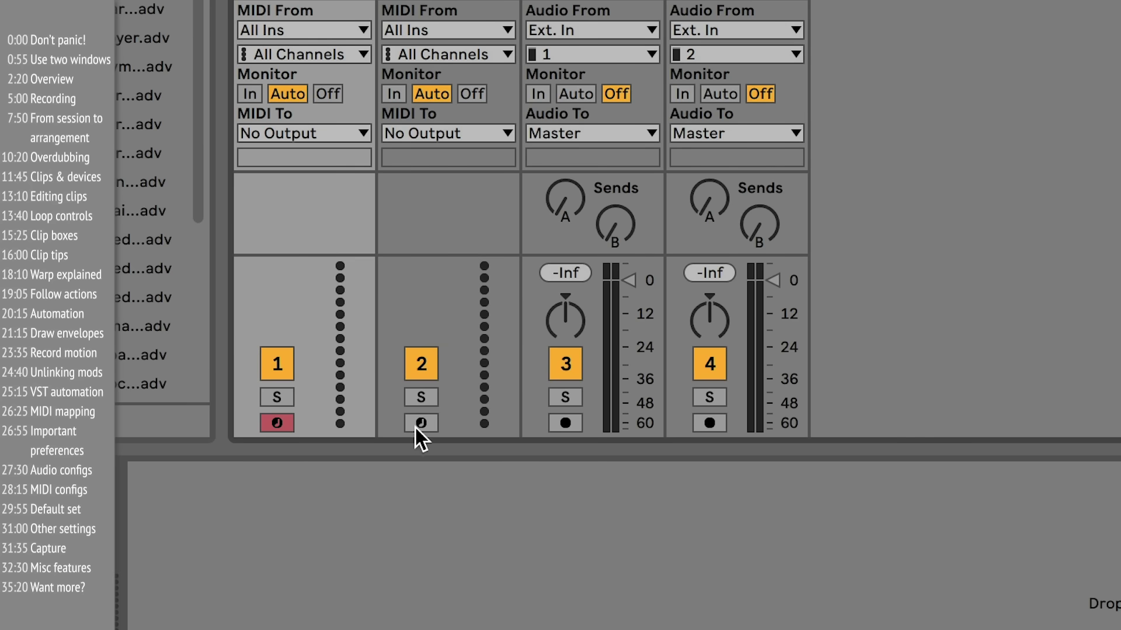
# - Check the Arm Exclusive option on track 2's arm control, and arm tracks 2, 3 and 4 one after another
pyautogui.rightClick(420, 424)
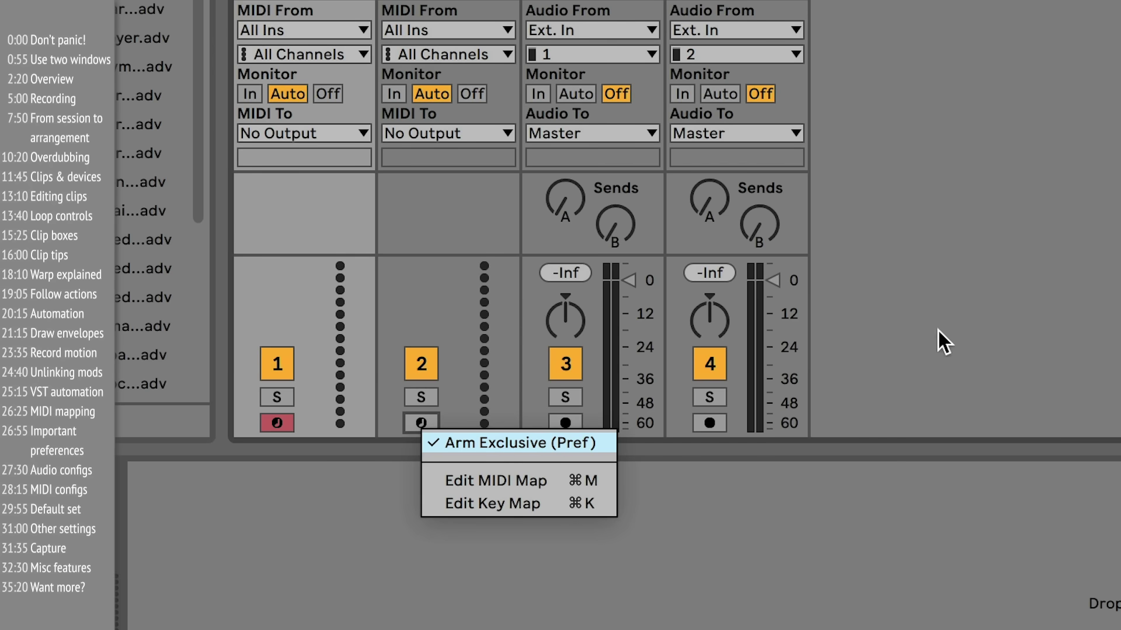
pyautogui.click(857, 338)
pyautogui.click(418, 423)
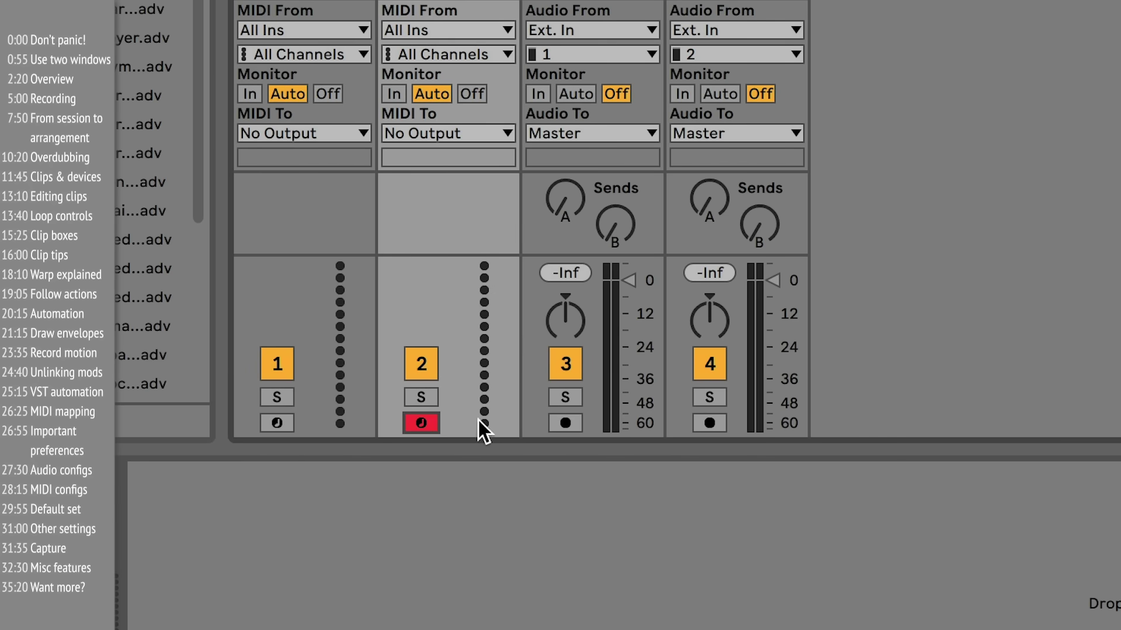
pyautogui.click(564, 425)
pyautogui.click(708, 422)
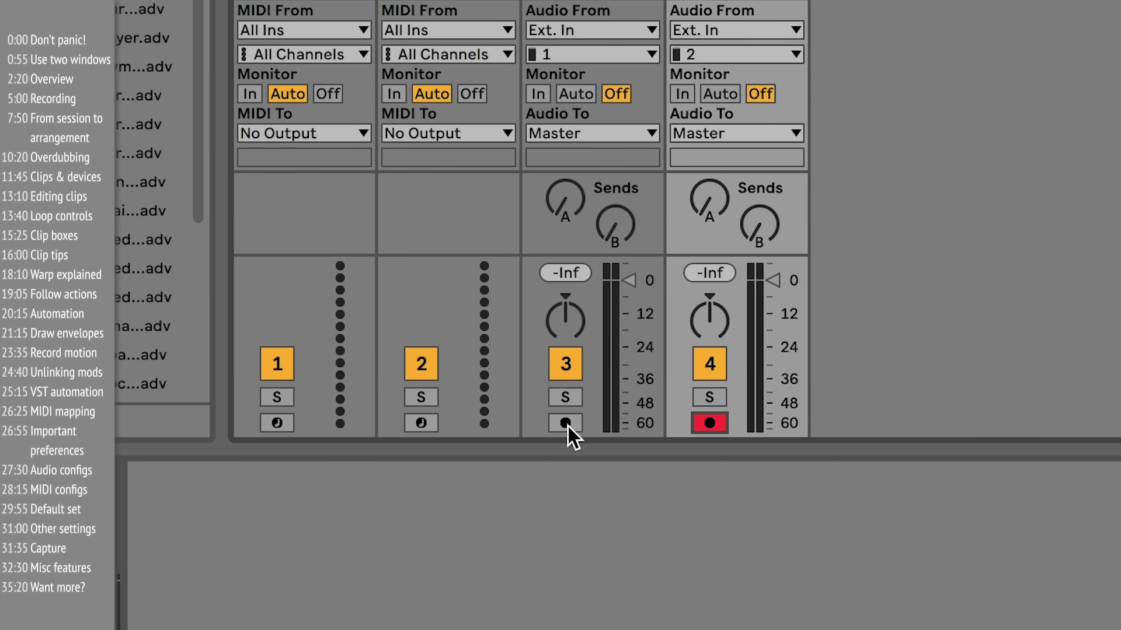
# - Switch off Arm Exclusive from track 2's arm control and arm tracks 1, 2, 3 and 4 together
pyautogui.click(565, 423)
pyautogui.click(422, 422)
pyautogui.rightClick(420, 422)
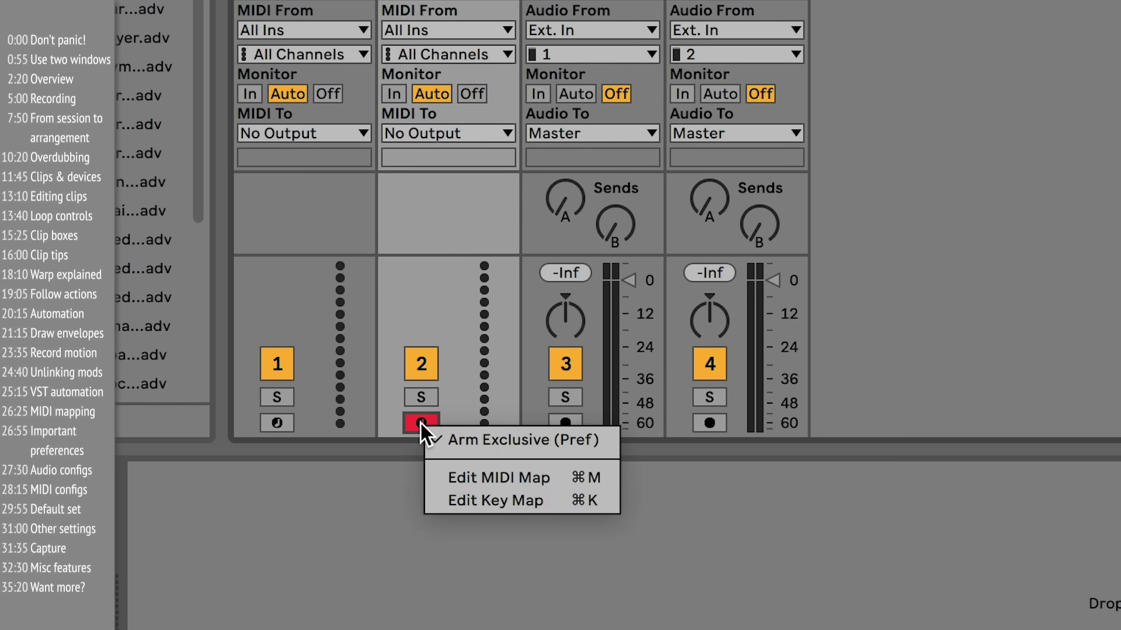
pyautogui.click(475, 439)
pyautogui.click(565, 422)
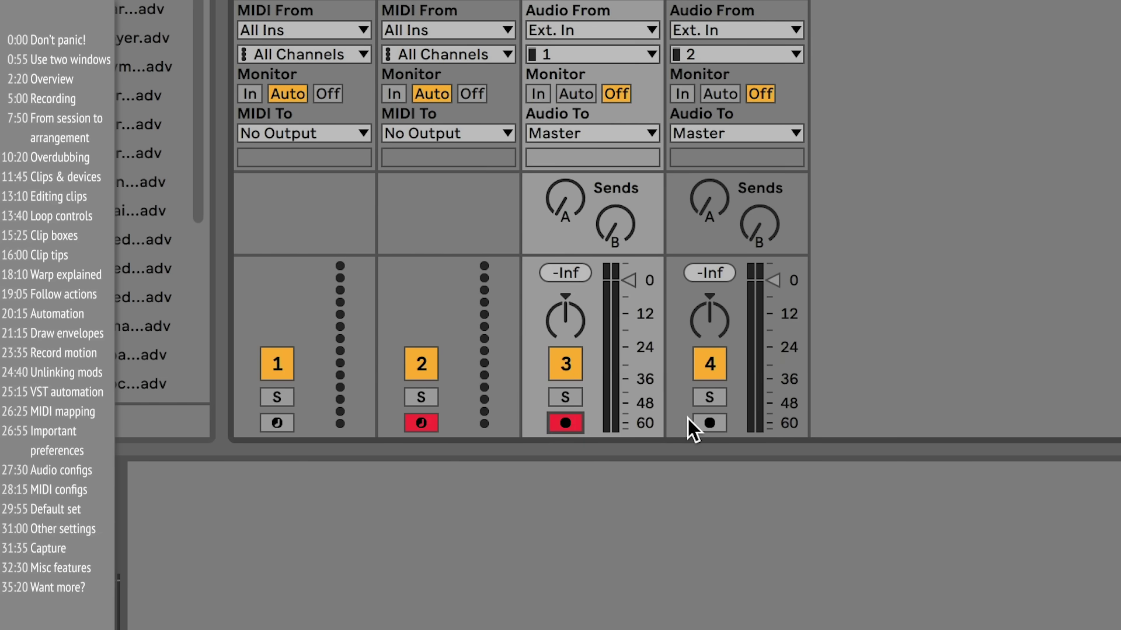
pyautogui.click(708, 423)
pyautogui.click(277, 422)
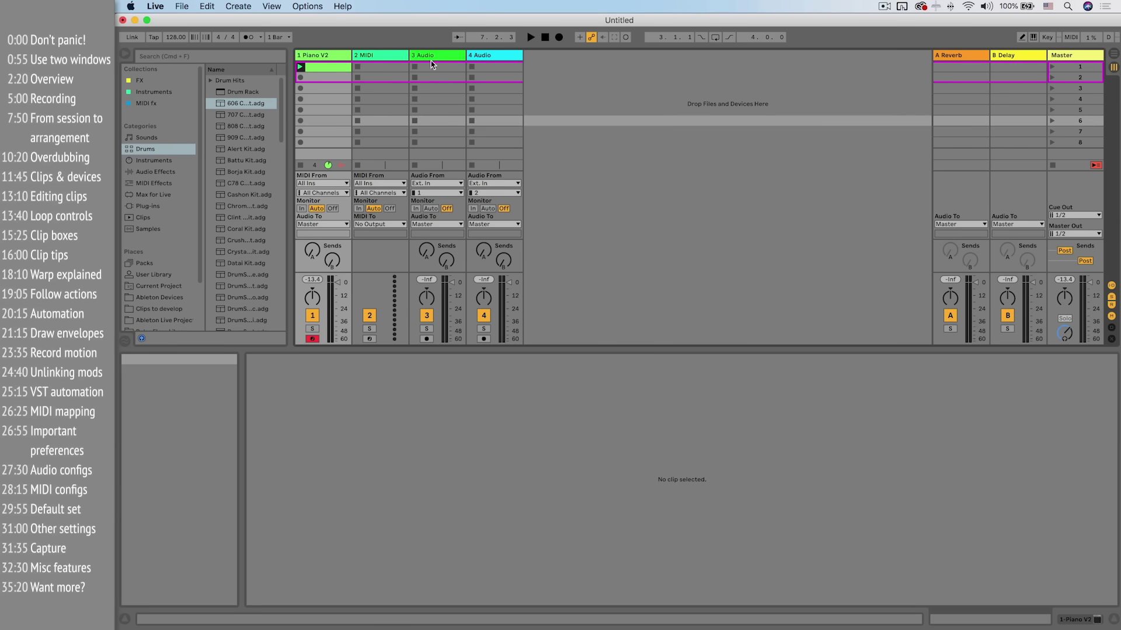
# - Open the captured Piano V2 clip and set position 1.1.1 at its start marker near bar 31
pyautogui.click(317, 67)
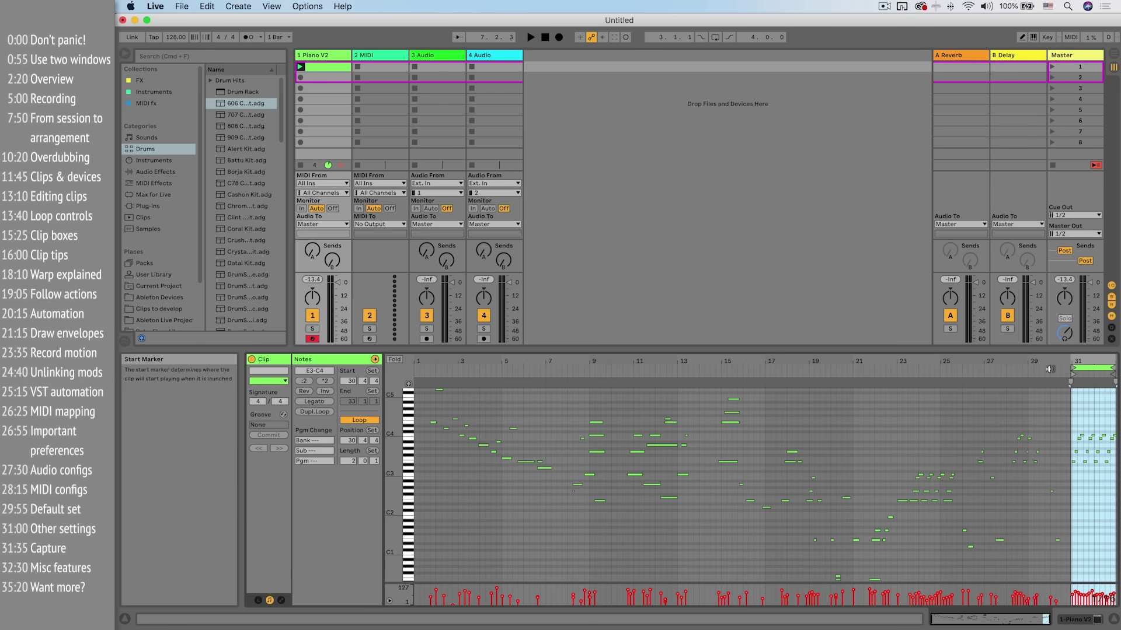
pyautogui.moveTo(1072, 369)
pyautogui.mouseDown()
pyautogui.moveTo(936, 371)
pyautogui.moveTo(1074, 371)
pyautogui.mouseUp()
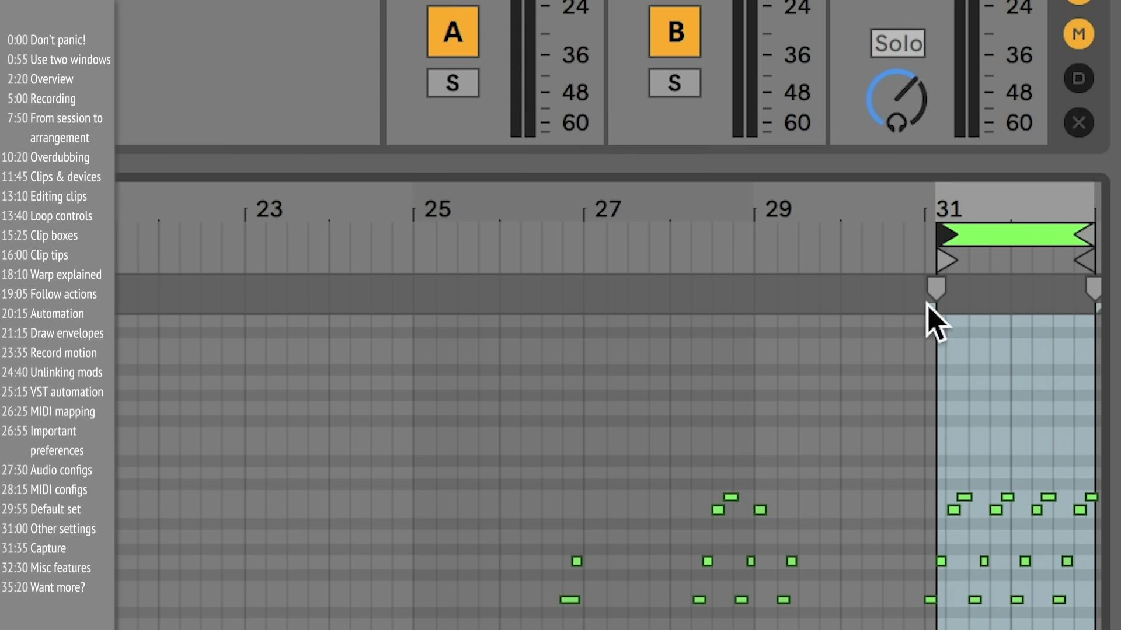
pyautogui.rightClick(941, 258)
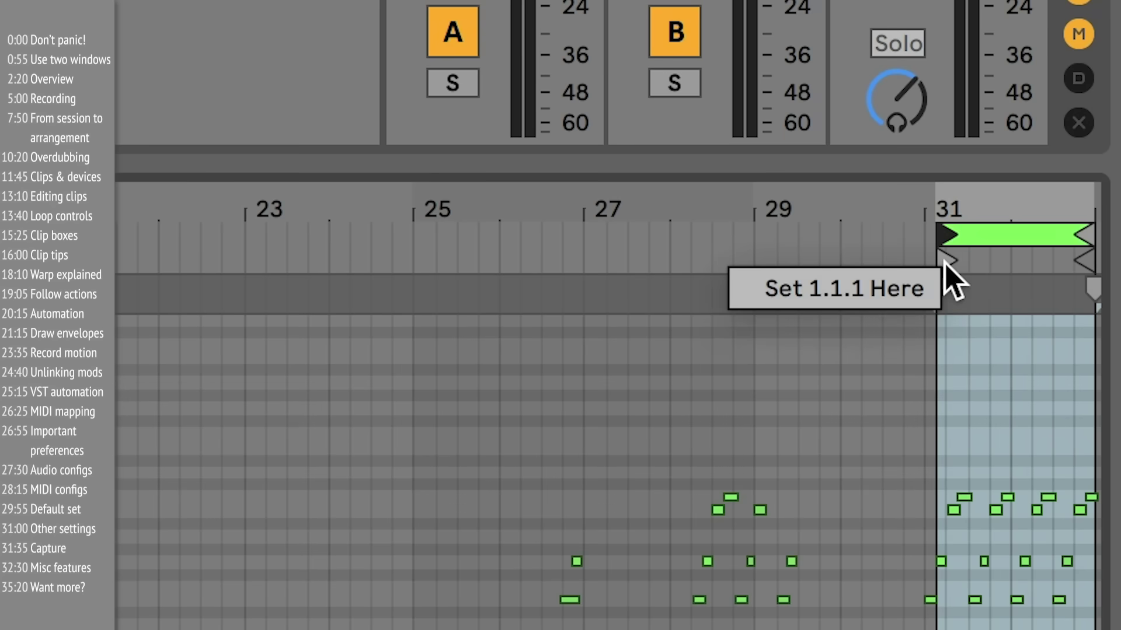
pyautogui.click(847, 292)
pyautogui.moveTo(945, 209); pyautogui.dragTo(945, 528)
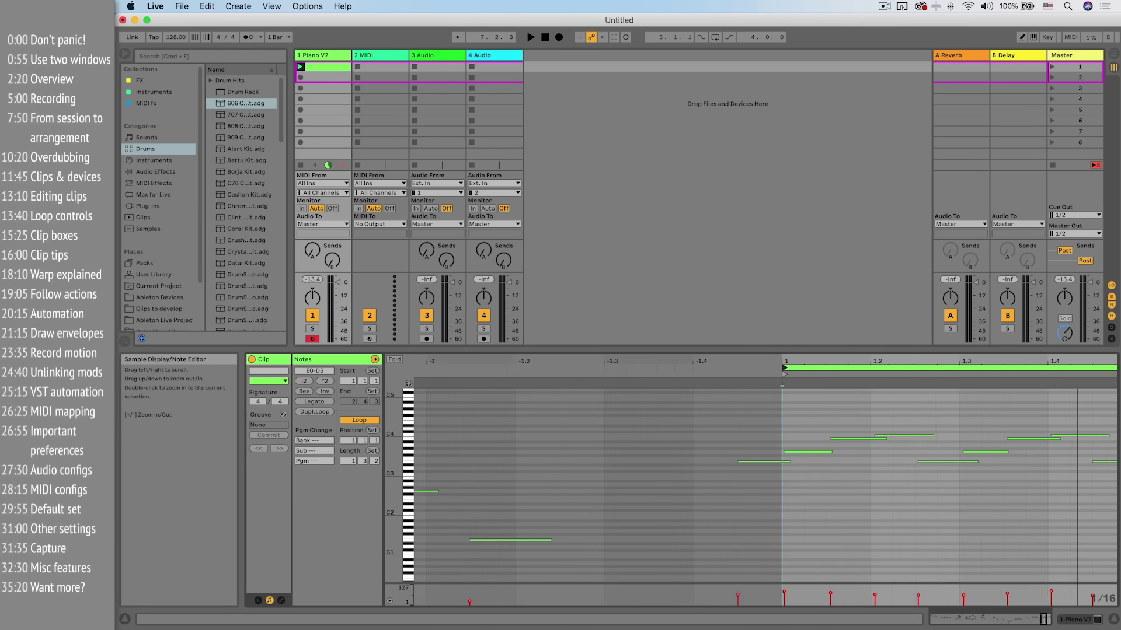
pyautogui.moveTo(438, 379); pyautogui.dragTo(438, 369)
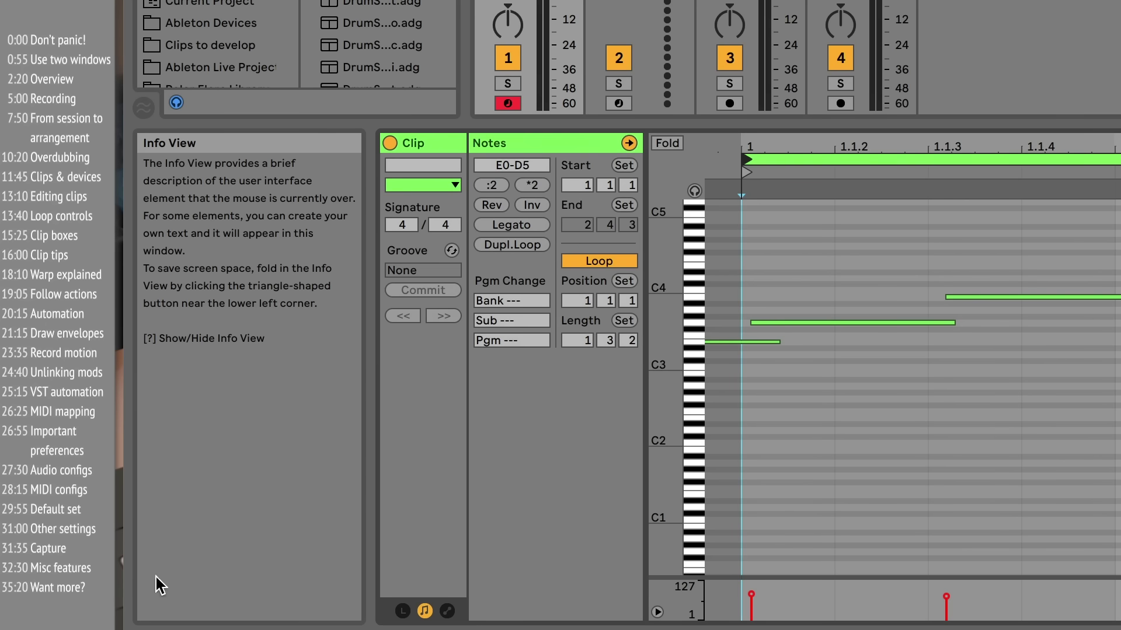
# - Hide the Info View and show it again
pyautogui.click(146, 628)
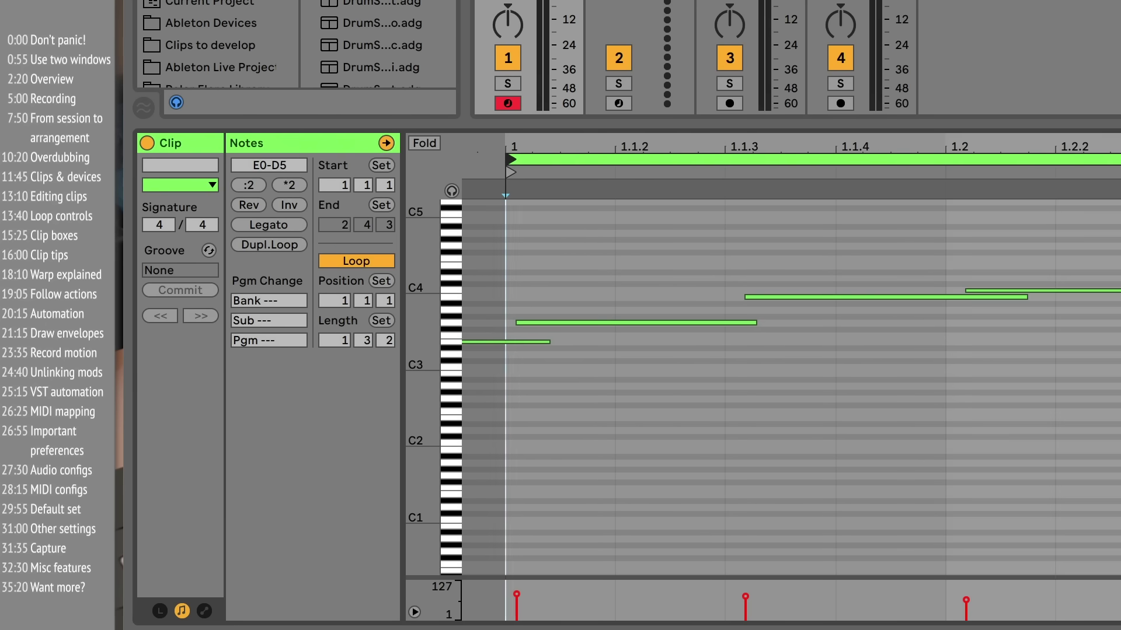
pyautogui.click(146, 628)
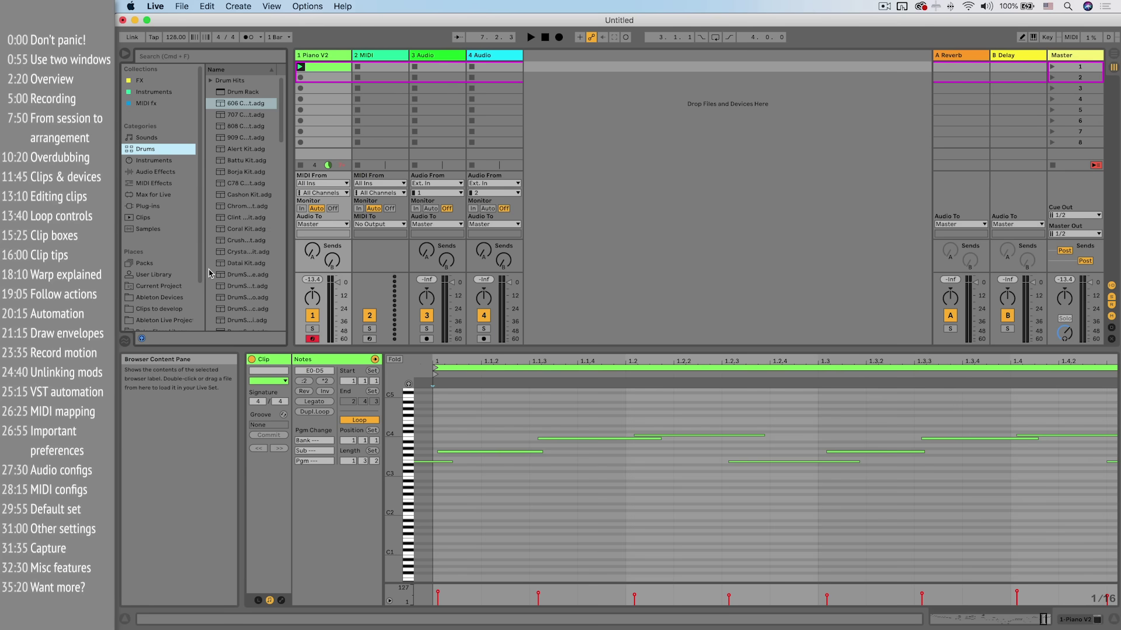
# - Start hot-swapping presets for the Reverb device on return track A and widen the browser to read the preset names
pyautogui.click(956, 54)
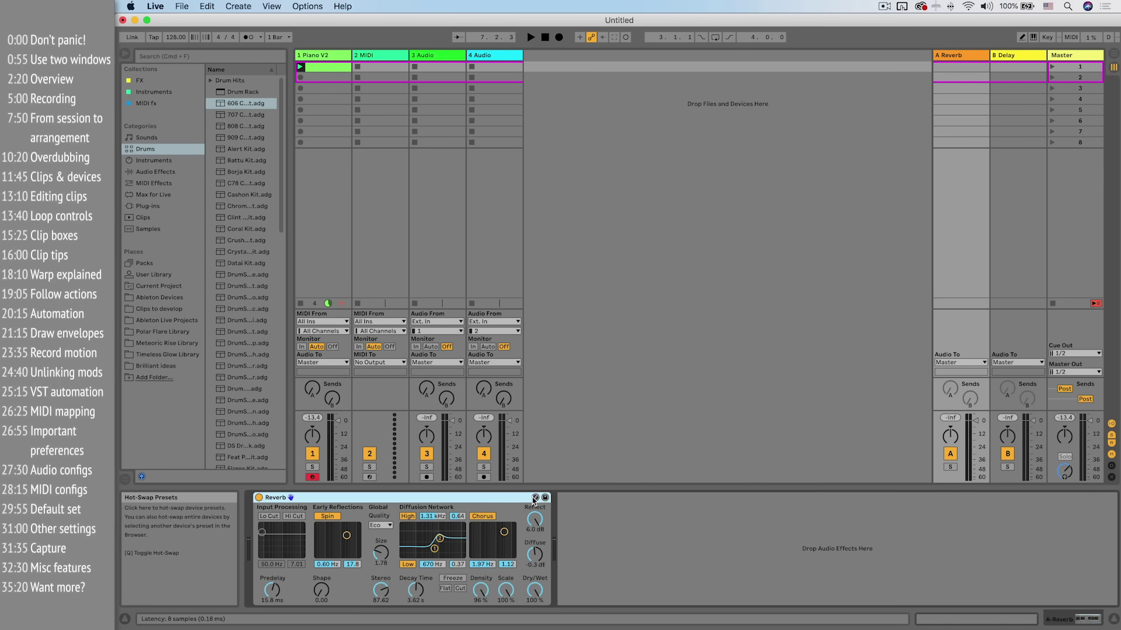
pyautogui.click(290, 497)
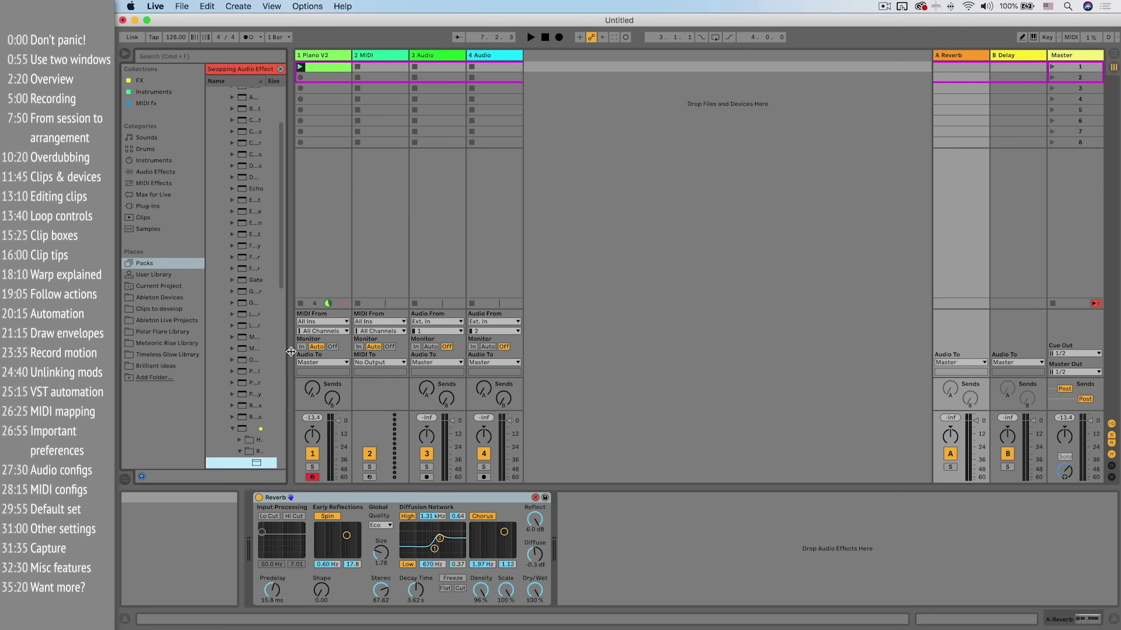
pyautogui.moveTo(288, 356); pyautogui.dragTo(440, 356)
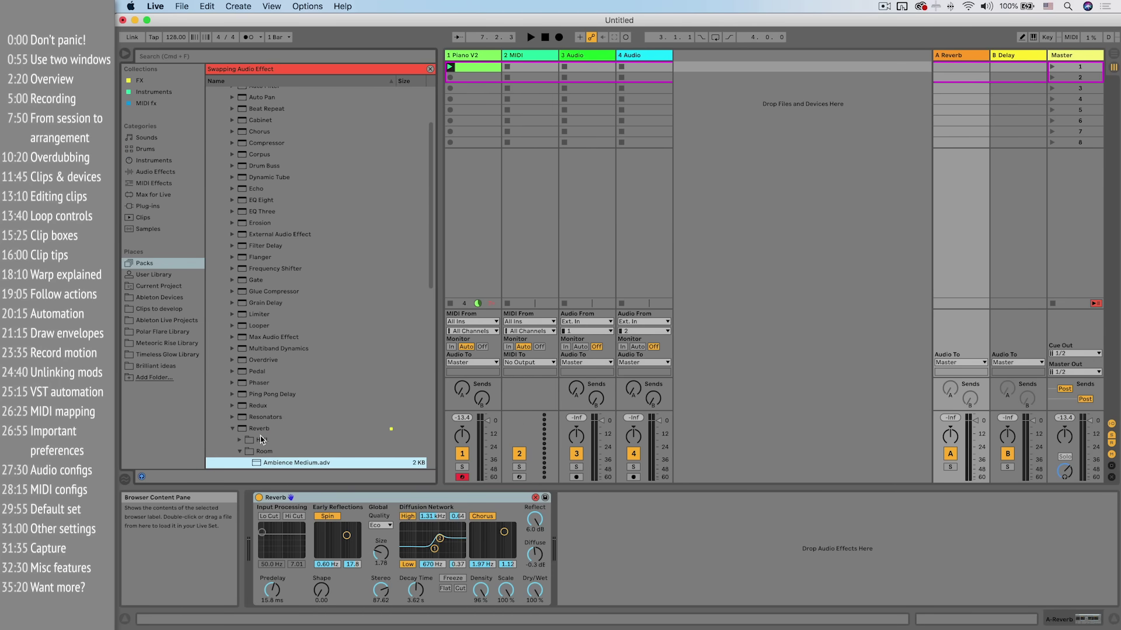
# - Swap through the Room reverb presets from Ambience to Concrete Chamber, keep Concrete Chamber loaded and leave hot-swap mode
pyautogui.scroll(-5, 264, 444)
pyautogui.click(282, 349)
pyautogui.click(283, 361)
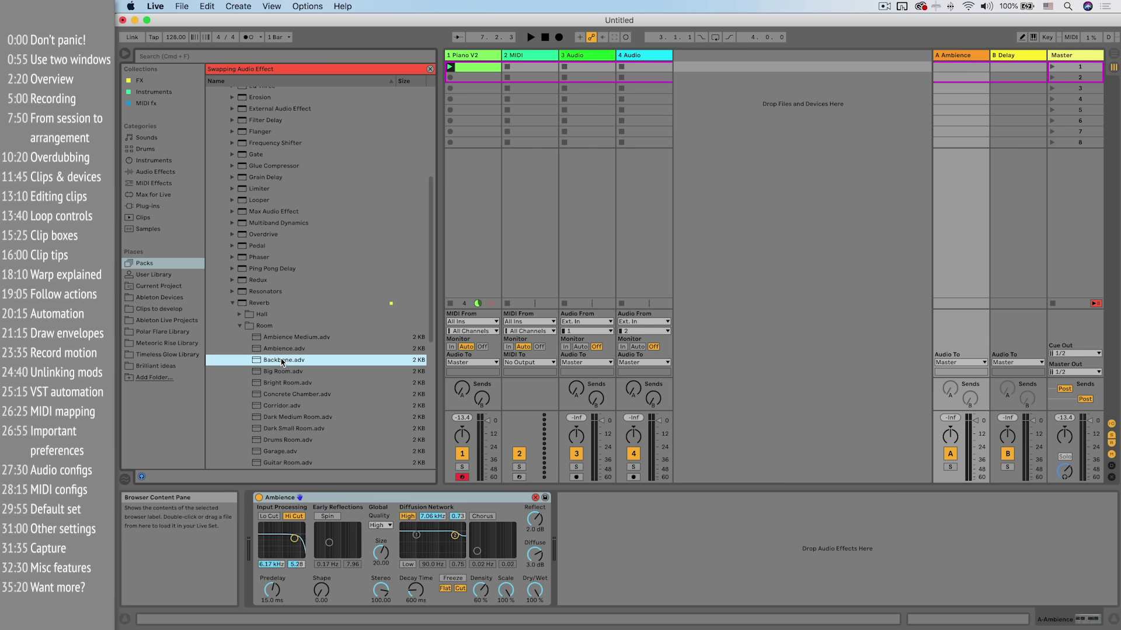
pyautogui.click(278, 372)
pyautogui.click(277, 382)
pyautogui.click(278, 395)
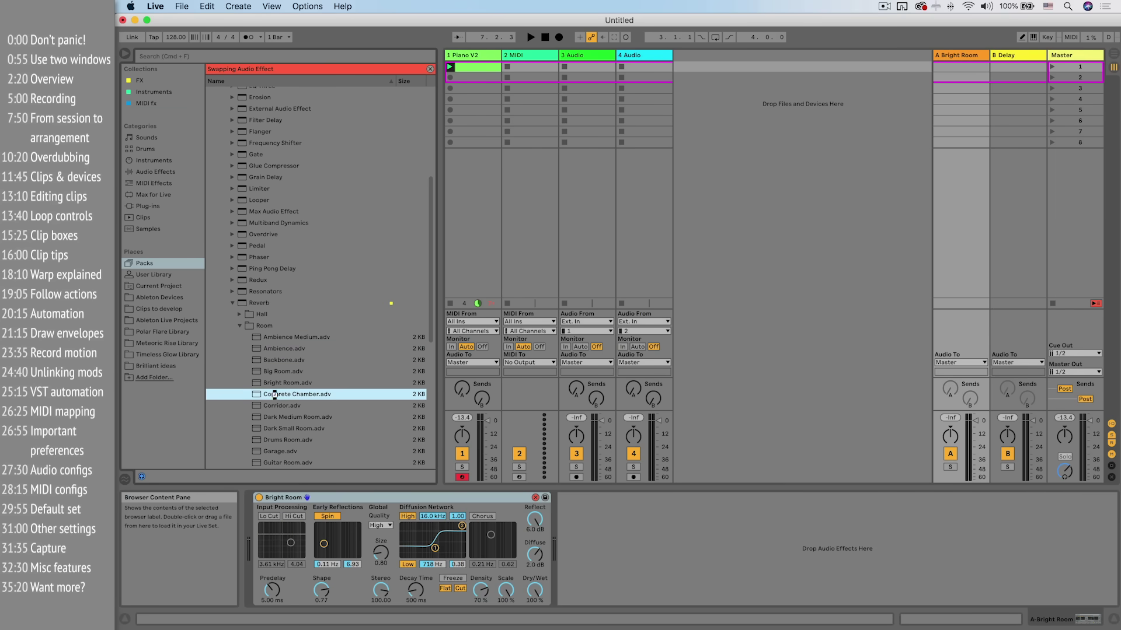
pyautogui.press('Escape')
# - Open the recent set Lil Jam without saving the changes to the untitled set
pyautogui.click(182, 6)
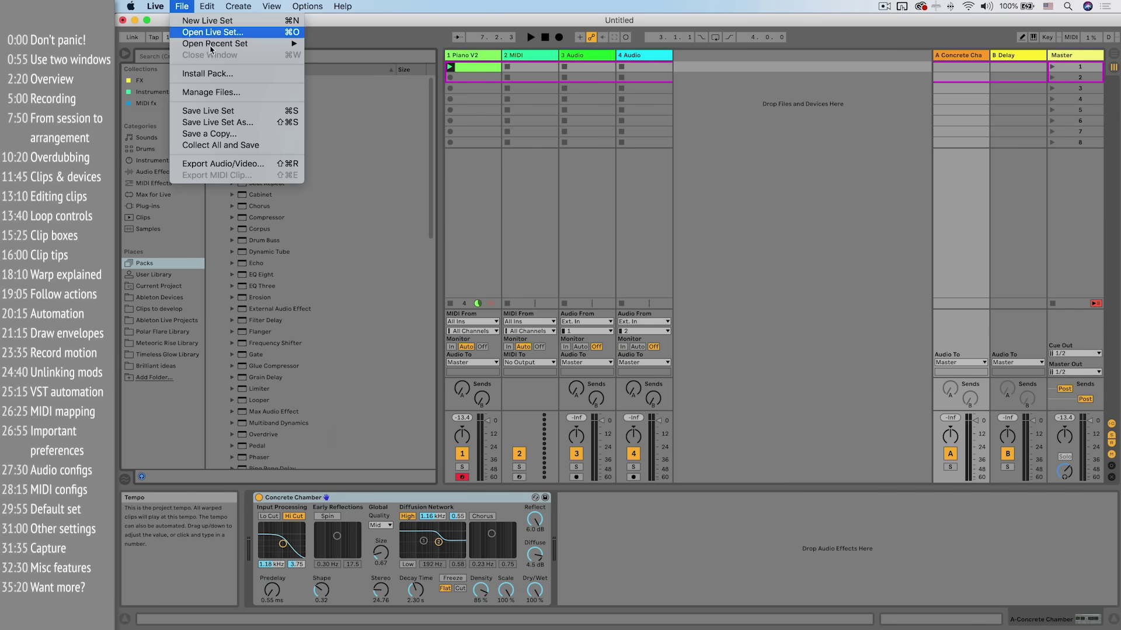
pyautogui.moveTo(246, 45)
pyautogui.click(362, 43)
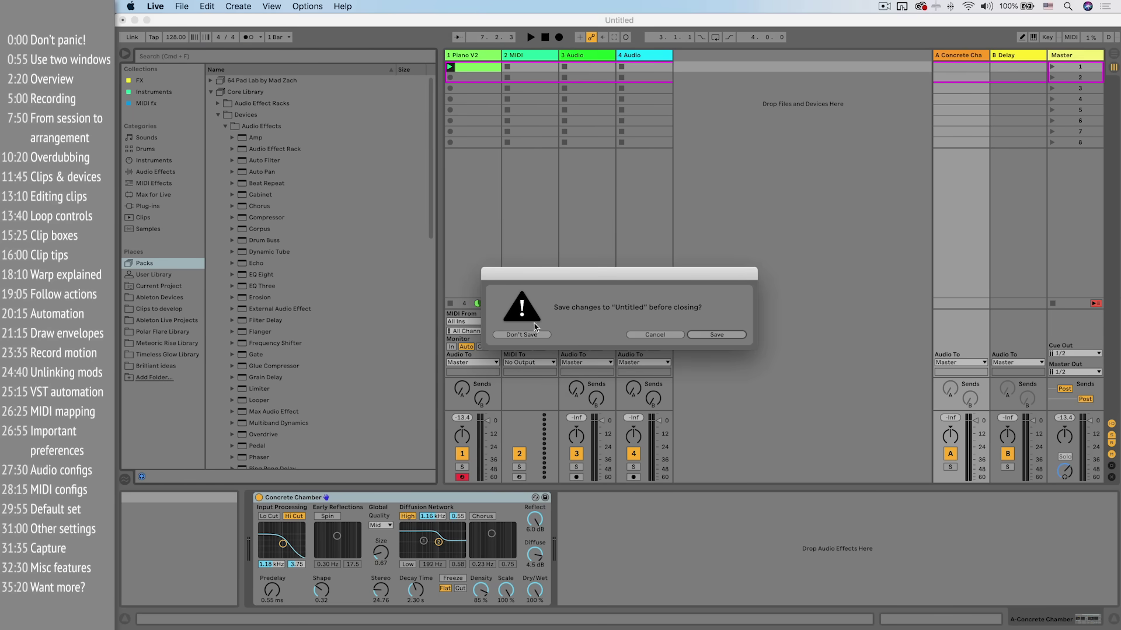
pyautogui.click(531, 334)
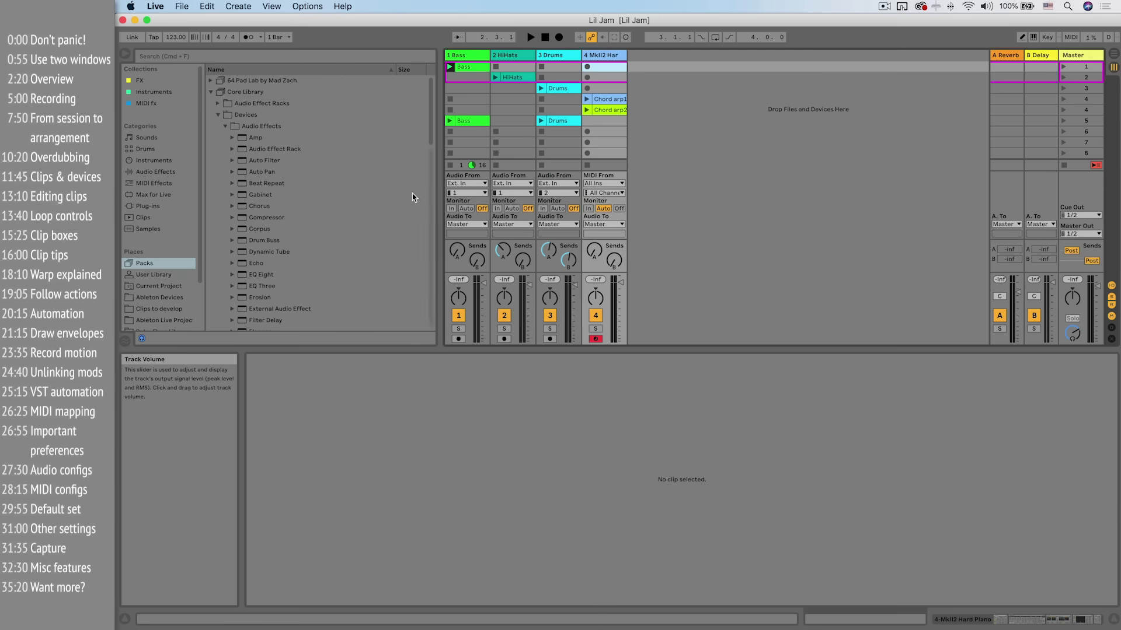
# - Deactivate the Chord arp1 clip, the upper Drums clip, the HiHats clip and the upper Bass clip
pyautogui.click(494, 77)
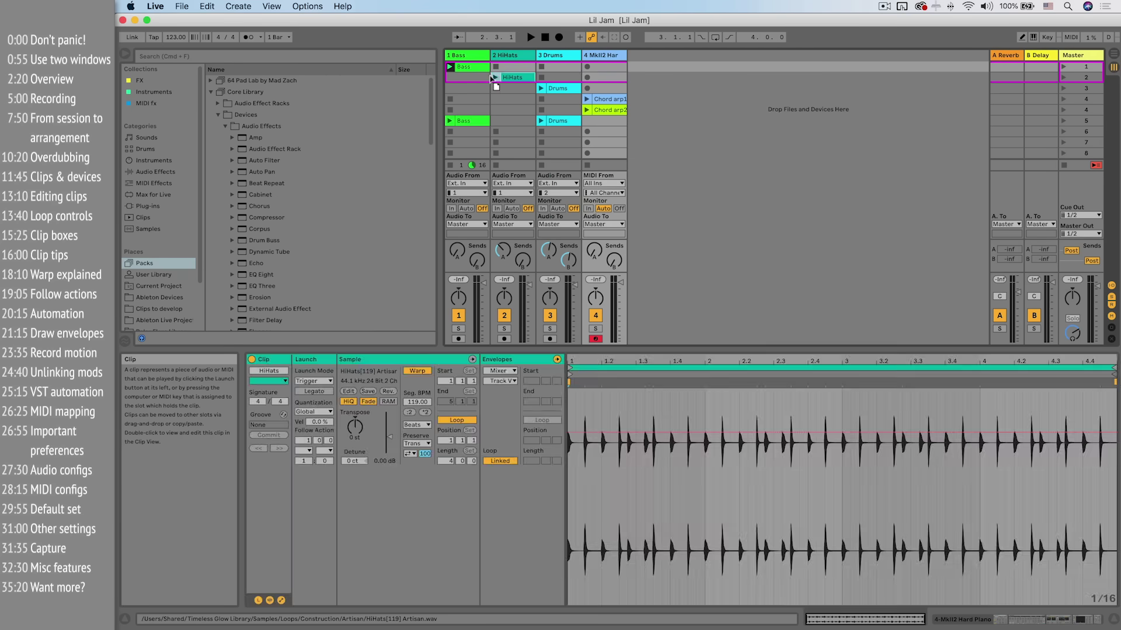
pyautogui.click(512, 88)
pyautogui.click(557, 88)
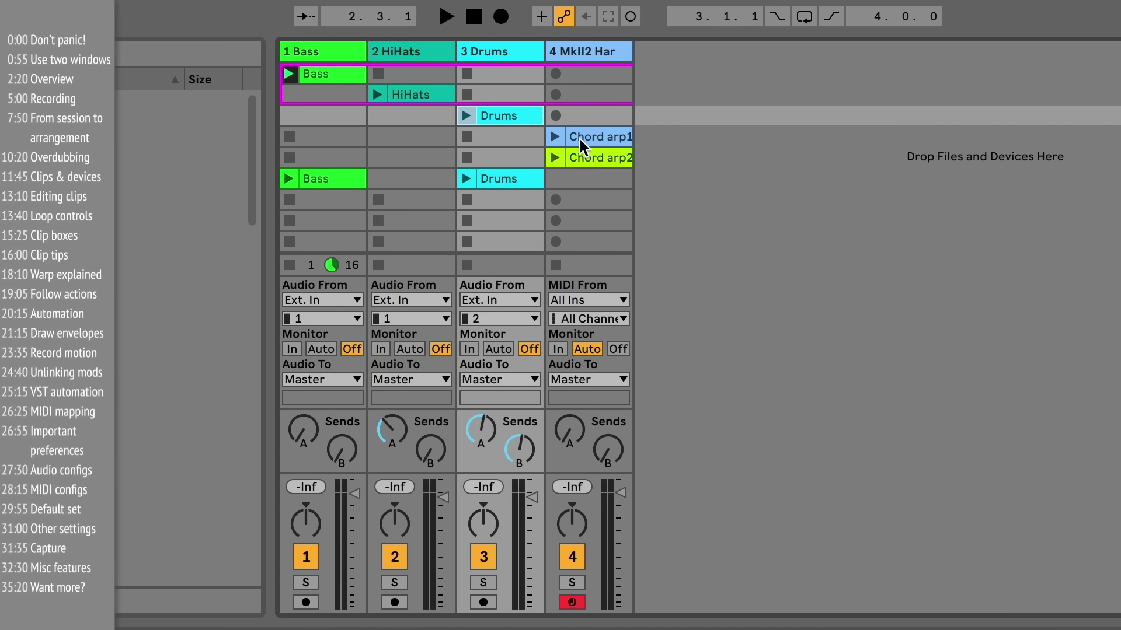
pyautogui.click(581, 137)
pyautogui.click(518, 119)
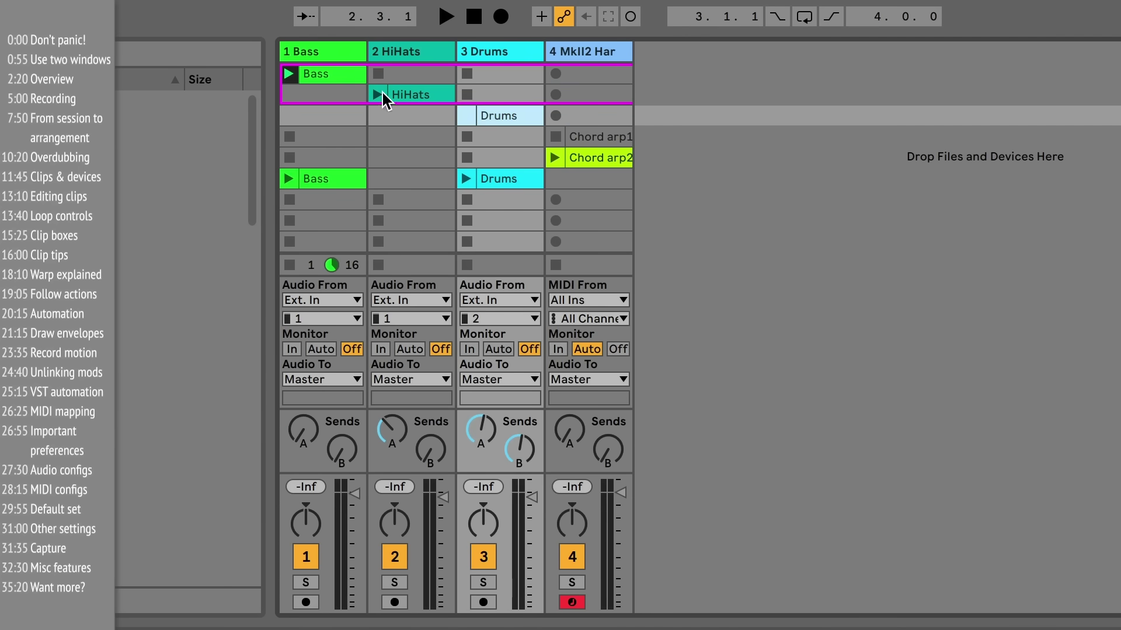
pyautogui.click(401, 92)
pyautogui.click(339, 74)
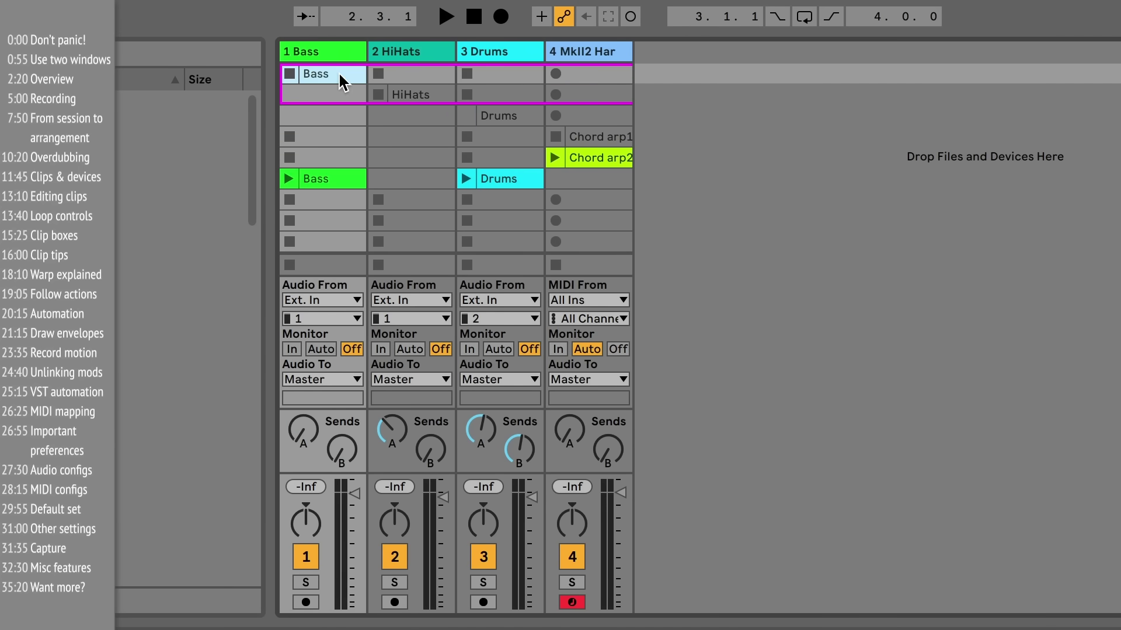
# - Reactivate the upper Drums clip, the HiHats clip and the upper Bass clip
pyautogui.click(511, 124)
pyautogui.click(427, 93)
pyautogui.press('0')
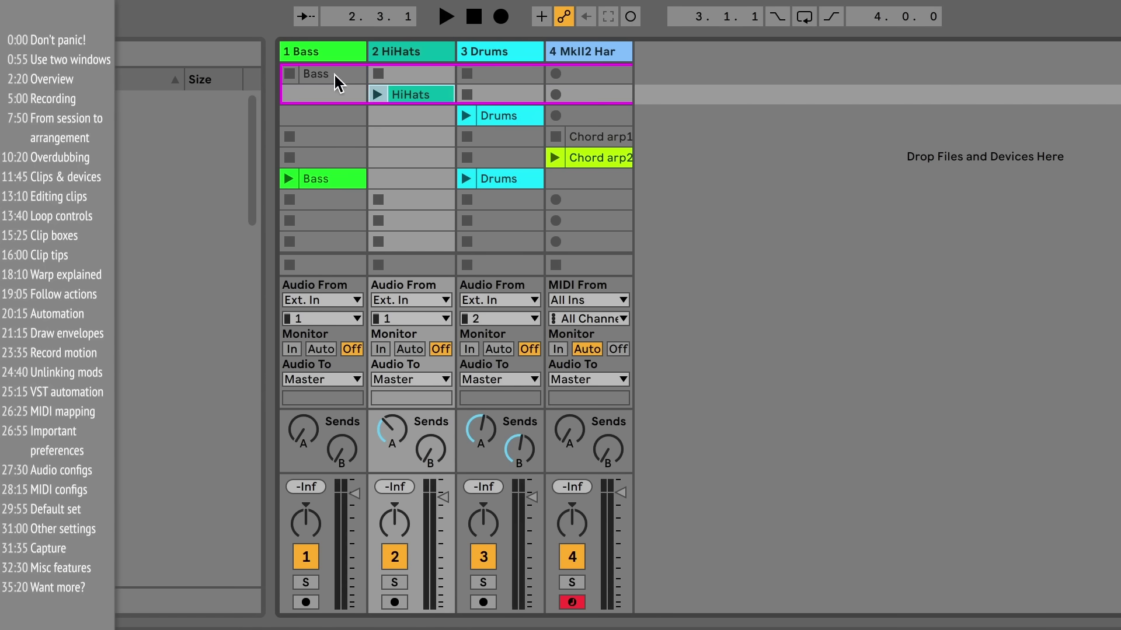
pyautogui.click(333, 72)
pyautogui.press('0')
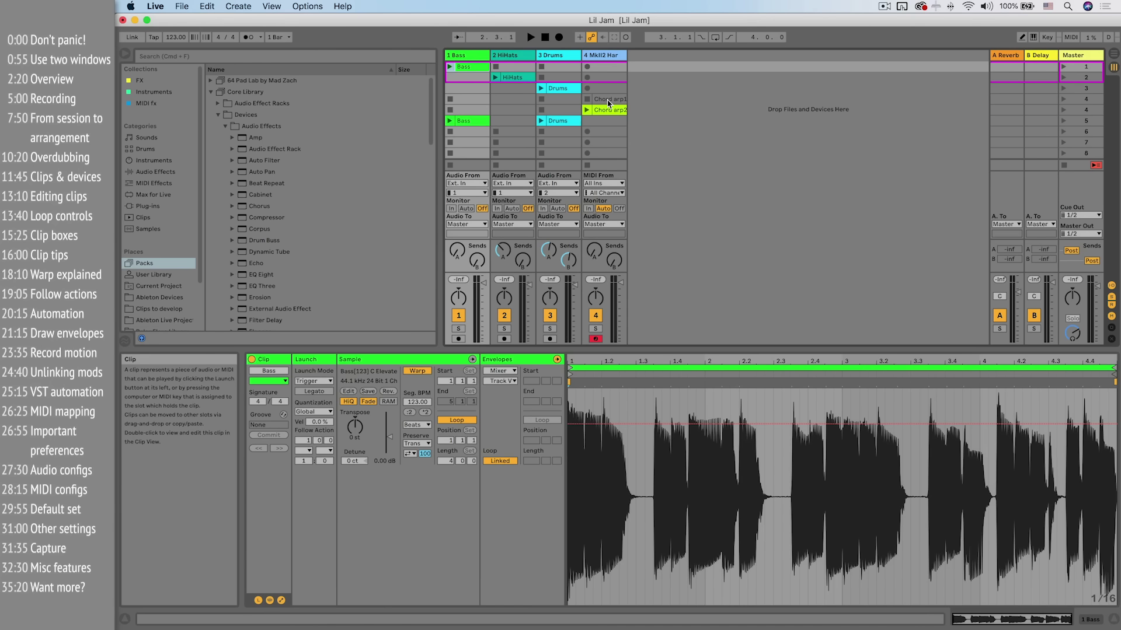
# - Open the Chord arp1 clip and deactivate its G3 note and the notes below it down to C3
pyautogui.click(595, 137)
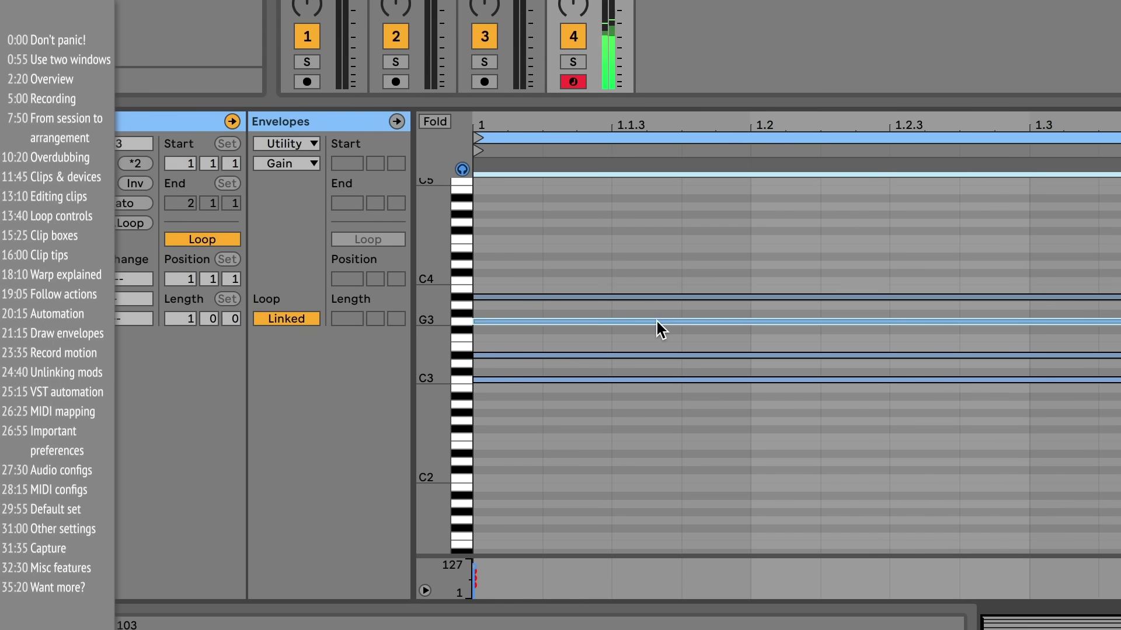
pyautogui.click(638, 461)
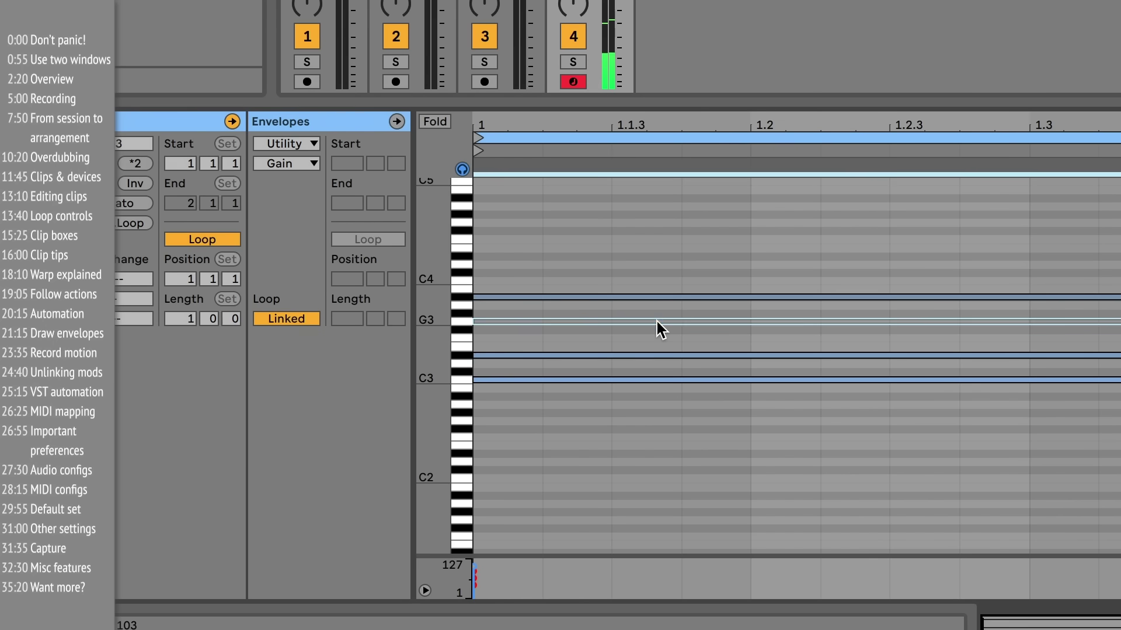
pyautogui.click(664, 355)
pyautogui.click(683, 381)
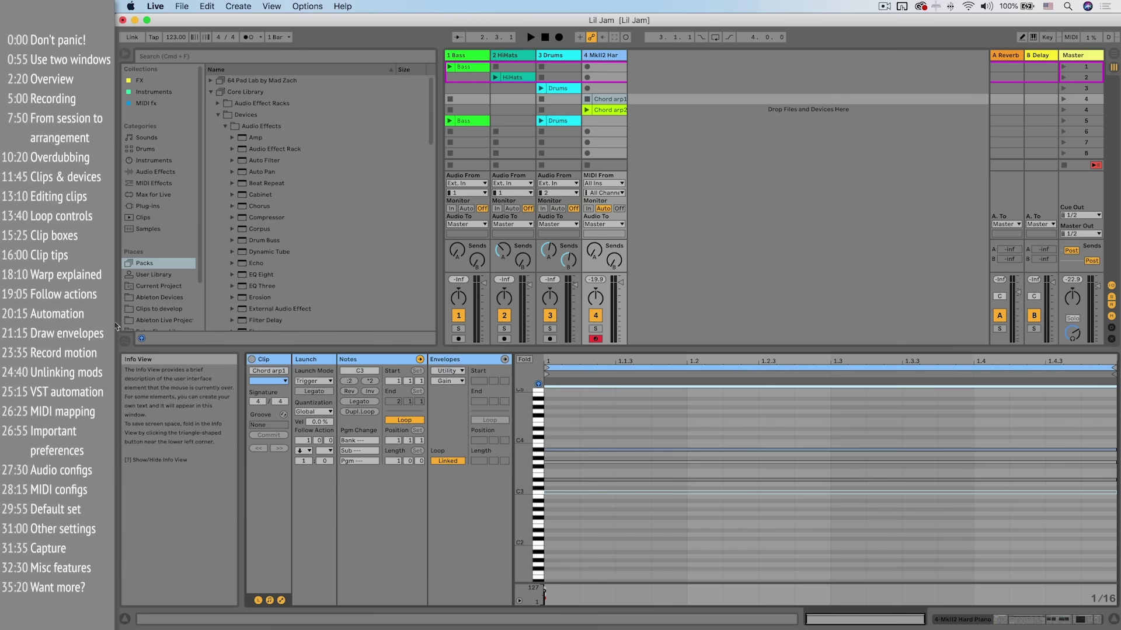
# - Save the Chord arp2 clip into the Brilliant Ideas folder in the browser's places
pyautogui.scroll(-3, 209, 315)
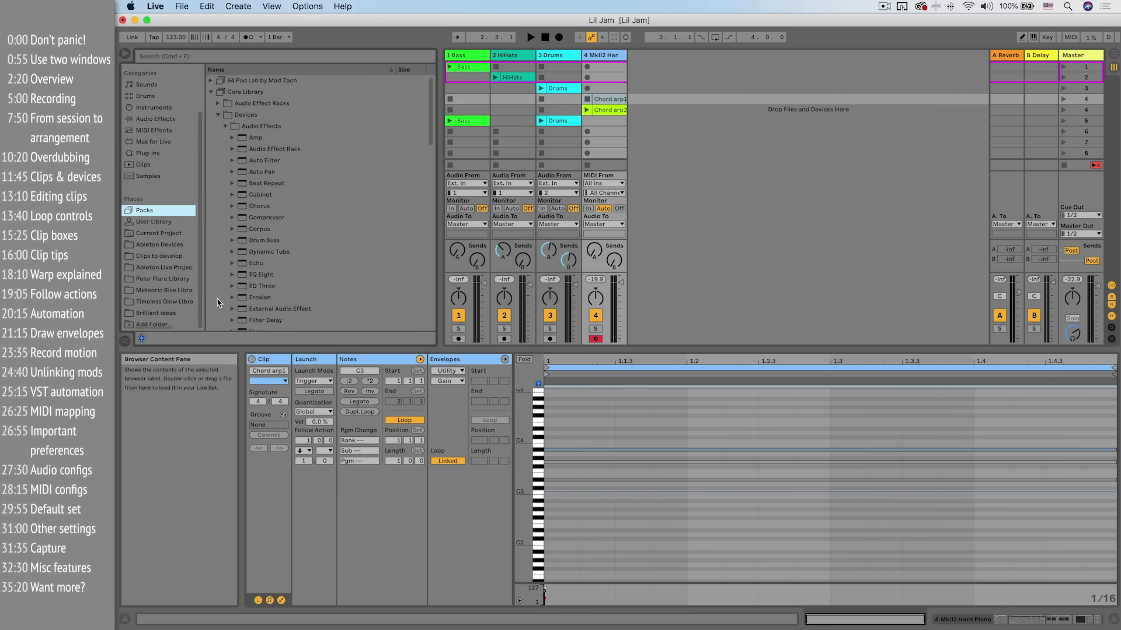
pyautogui.moveTo(607, 109); pyautogui.dragTo(518, 113)
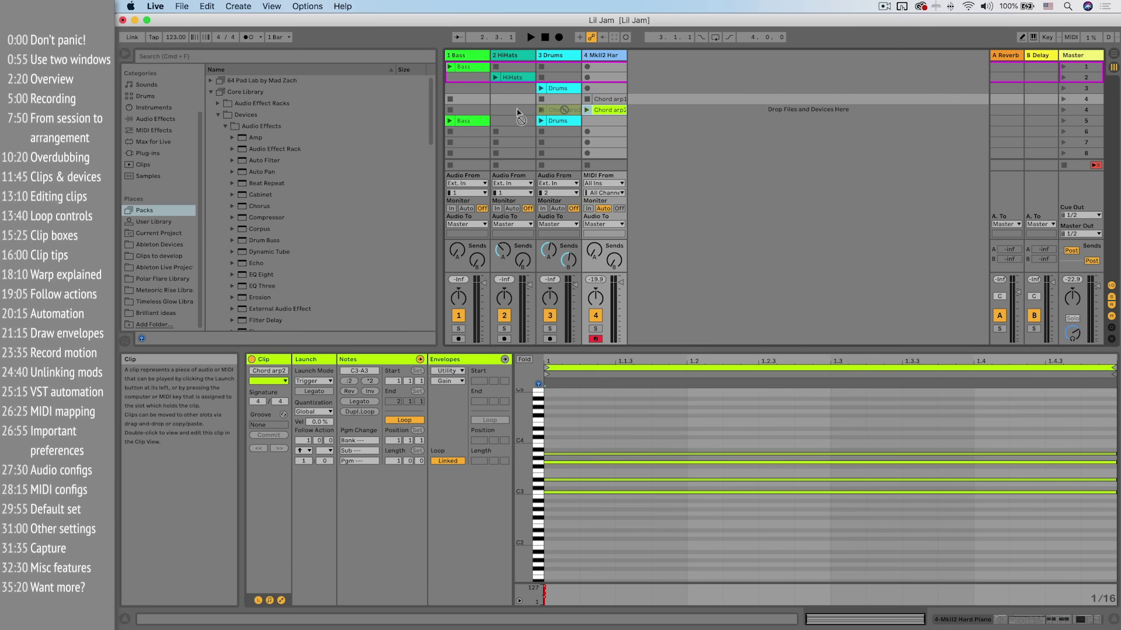
pyautogui.moveTo(216, 239); pyautogui.dragTo(163, 314)
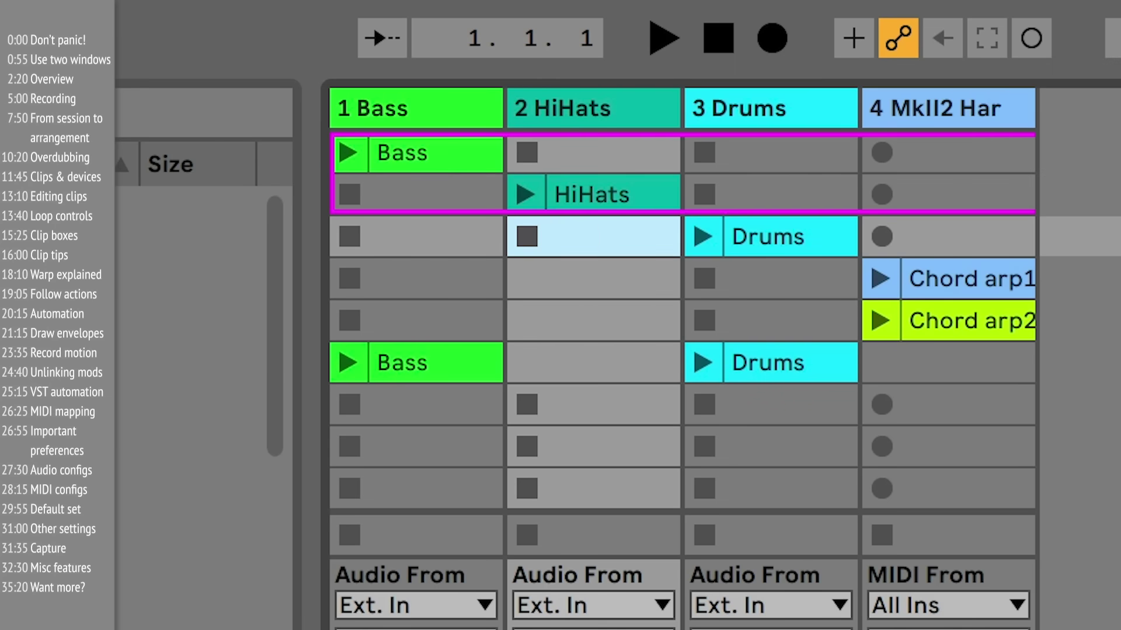
# - Launch the first scene with the Bass clip, launch the second scene with the HiHats clip, and stop playback
pyautogui.click(347, 153)
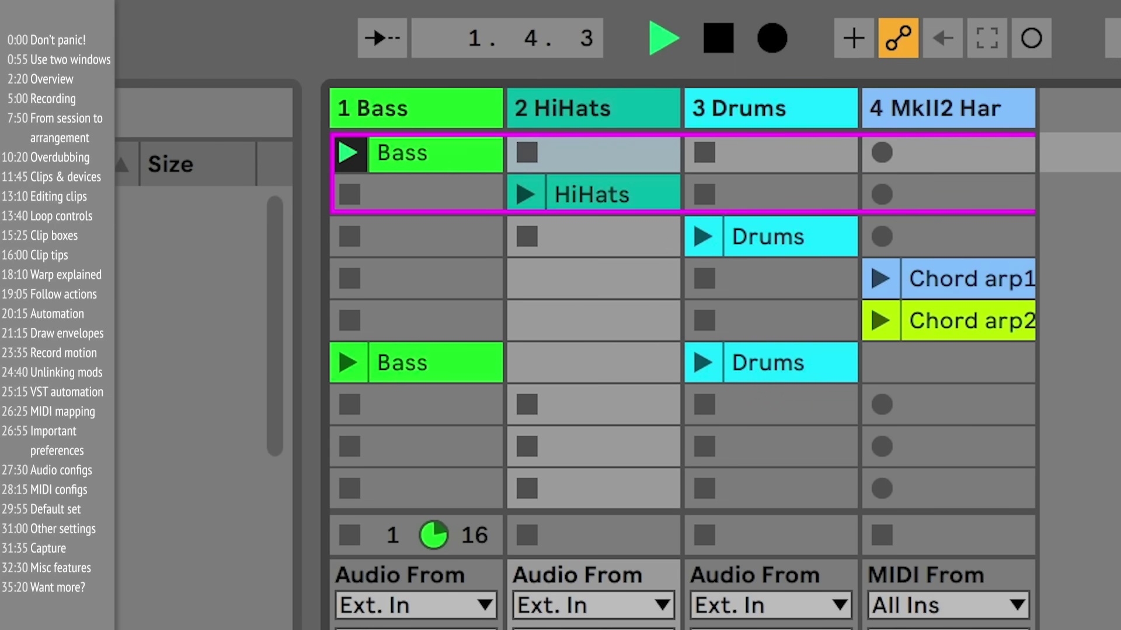
pyautogui.press('Down')
pyautogui.press('Return')
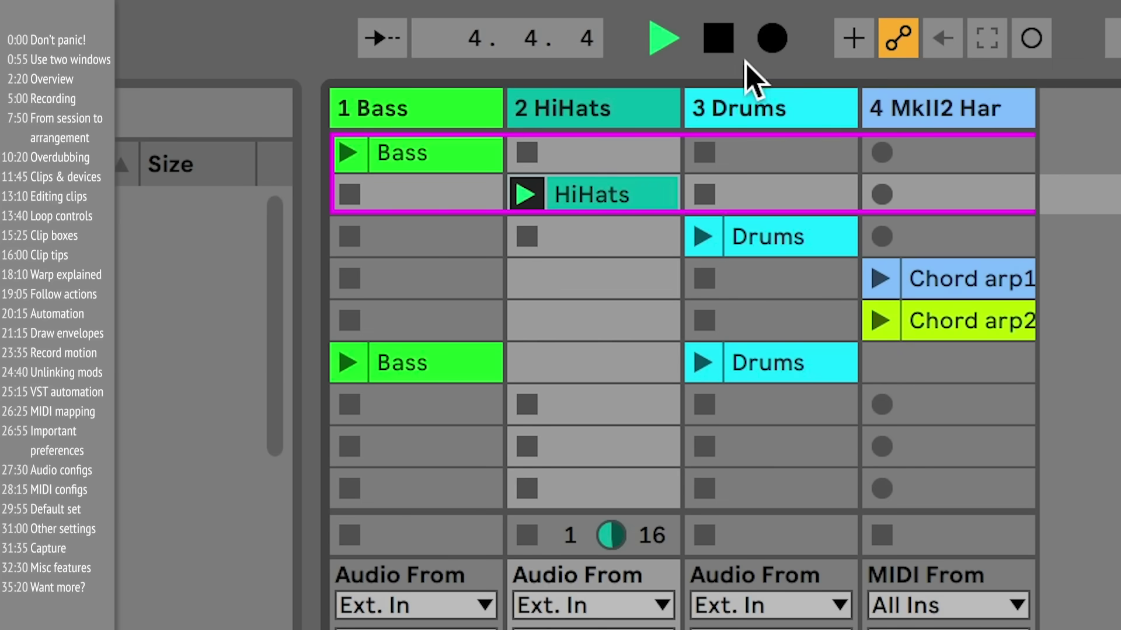
pyautogui.click(723, 38)
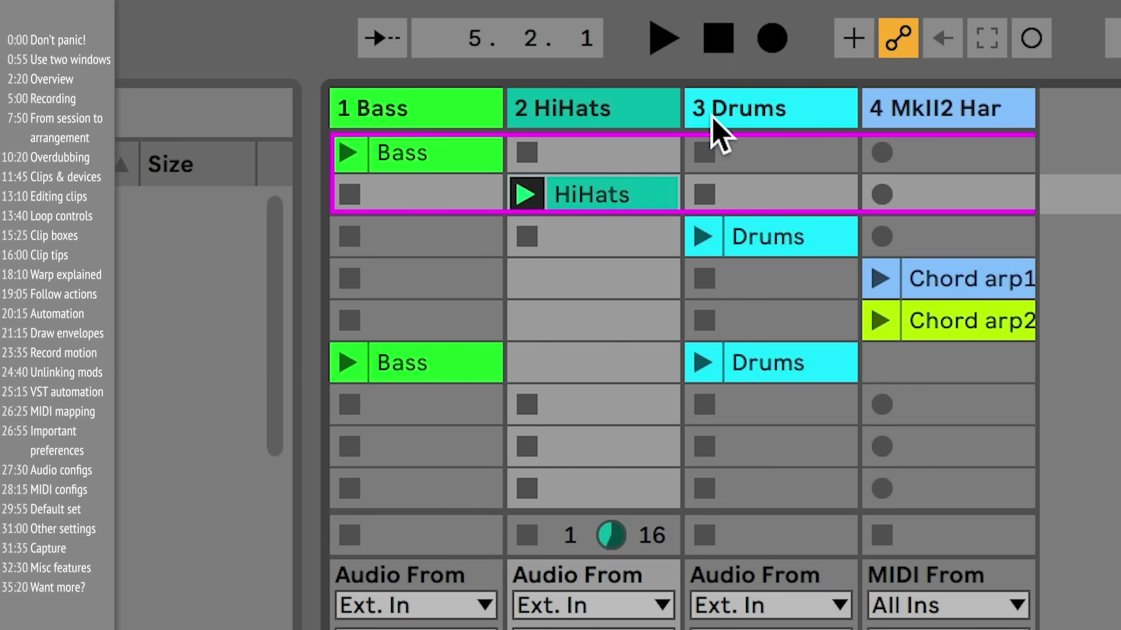
# - Remove the stop button from the Bass track's second slot and launch the first two scenes one after the other
pyautogui.rightClick(441, 159)
pyautogui.click(402, 214)
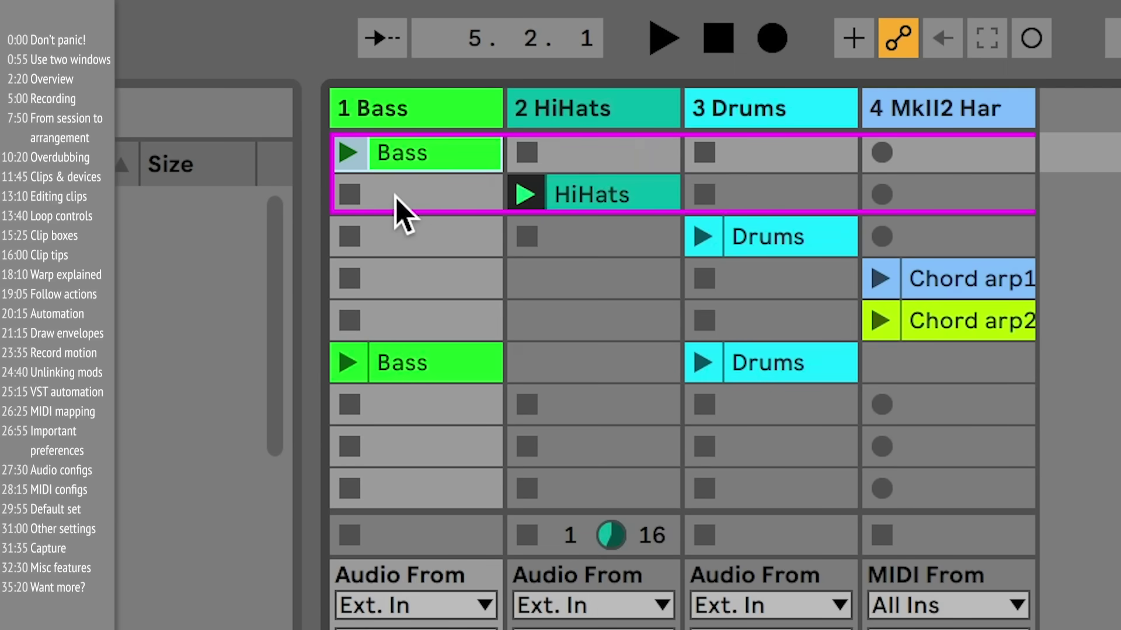
pyautogui.rightClick(397, 200)
pyautogui.click(462, 283)
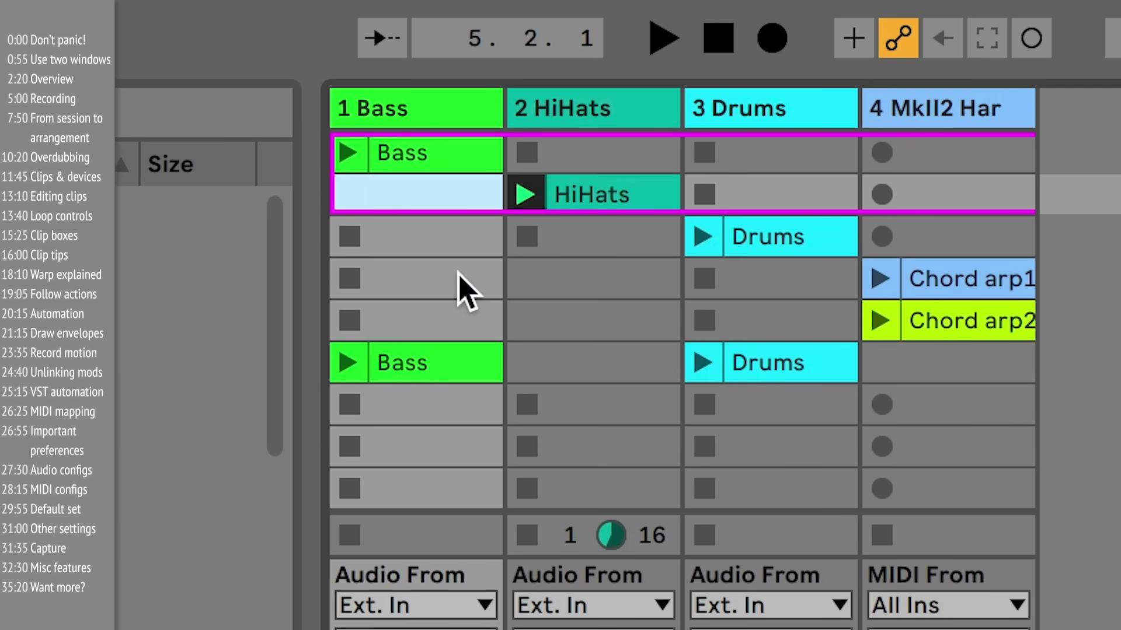
pyautogui.click(1119, 153)
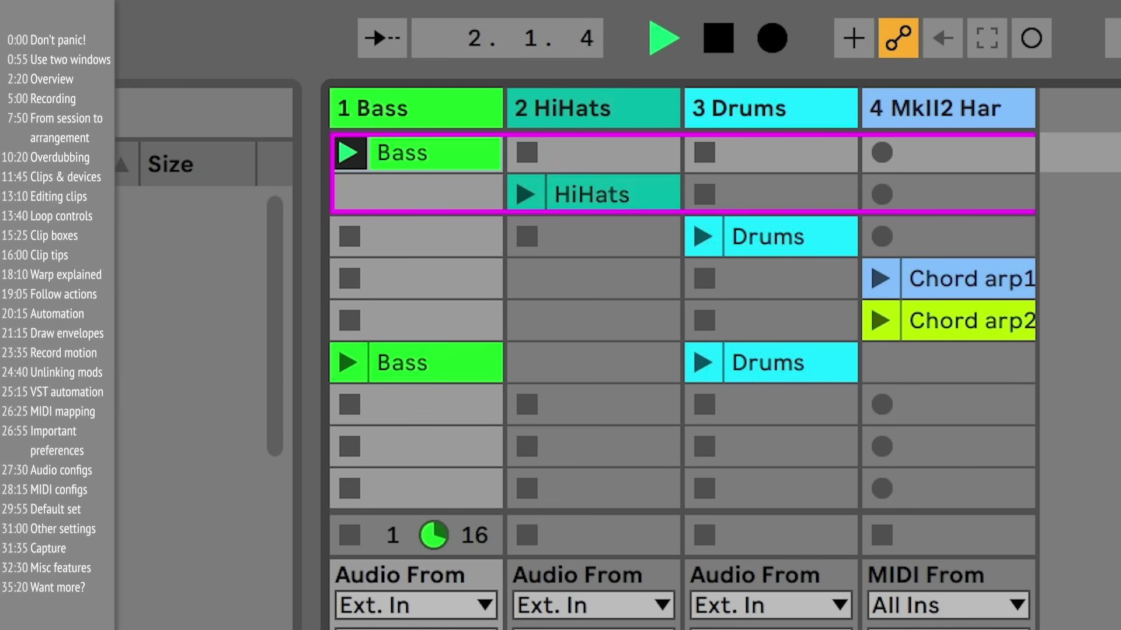
pyautogui.click(1119, 195)
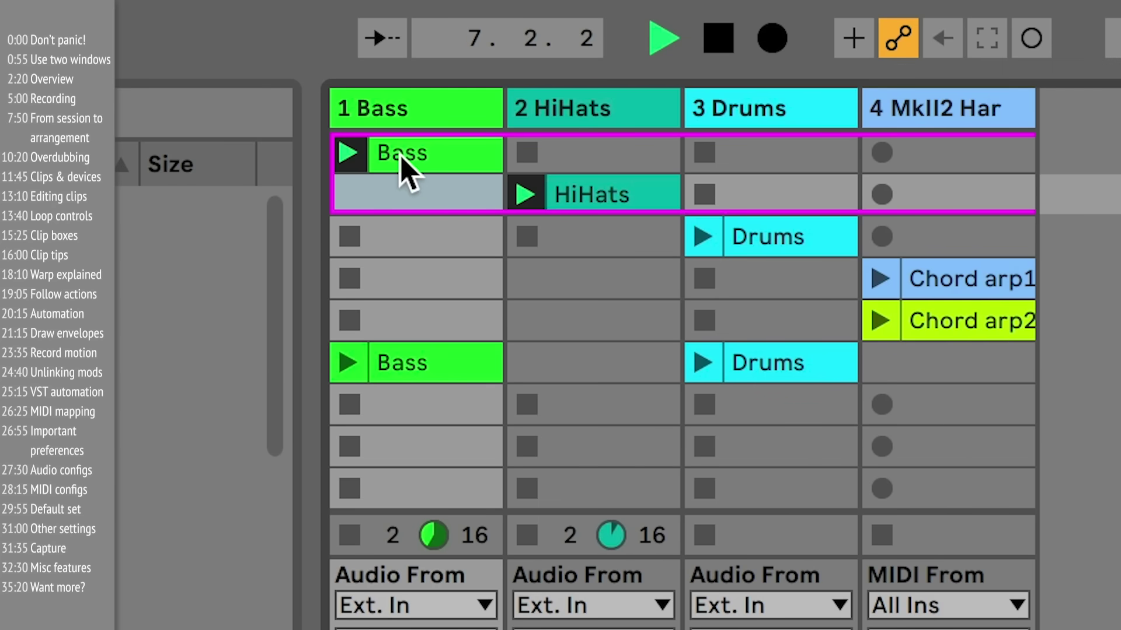
# - Remove the stop buttons from the third-row slots of the Bass and HiHats tracks
pyautogui.rightClick(405, 238)
pyautogui.click(473, 311)
pyautogui.rightClick(566, 242)
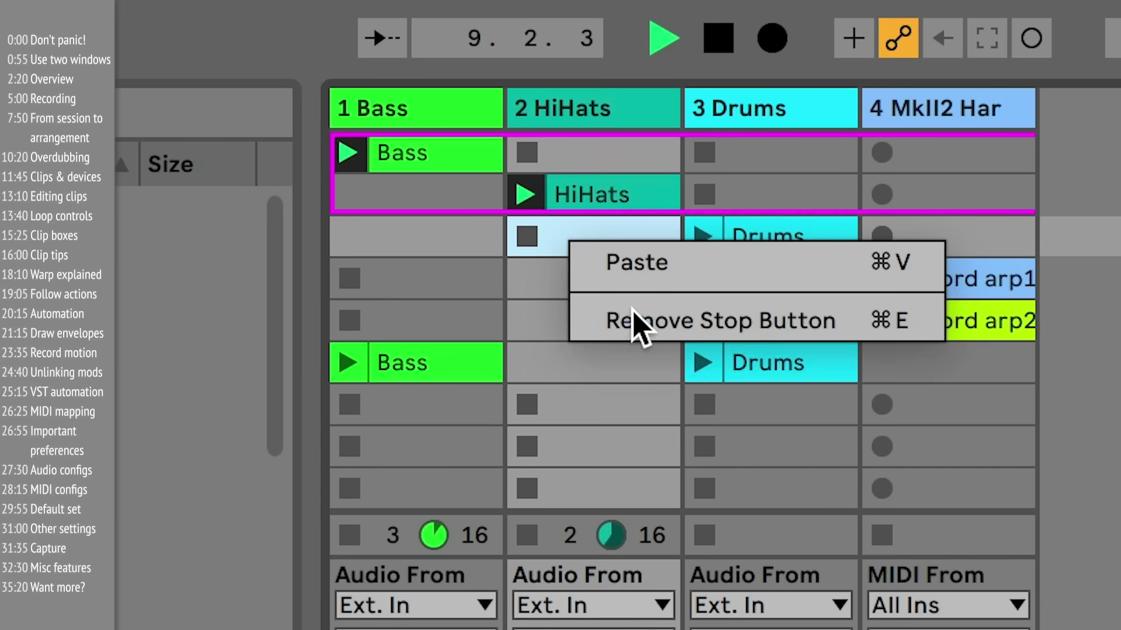
pyautogui.click(638, 319)
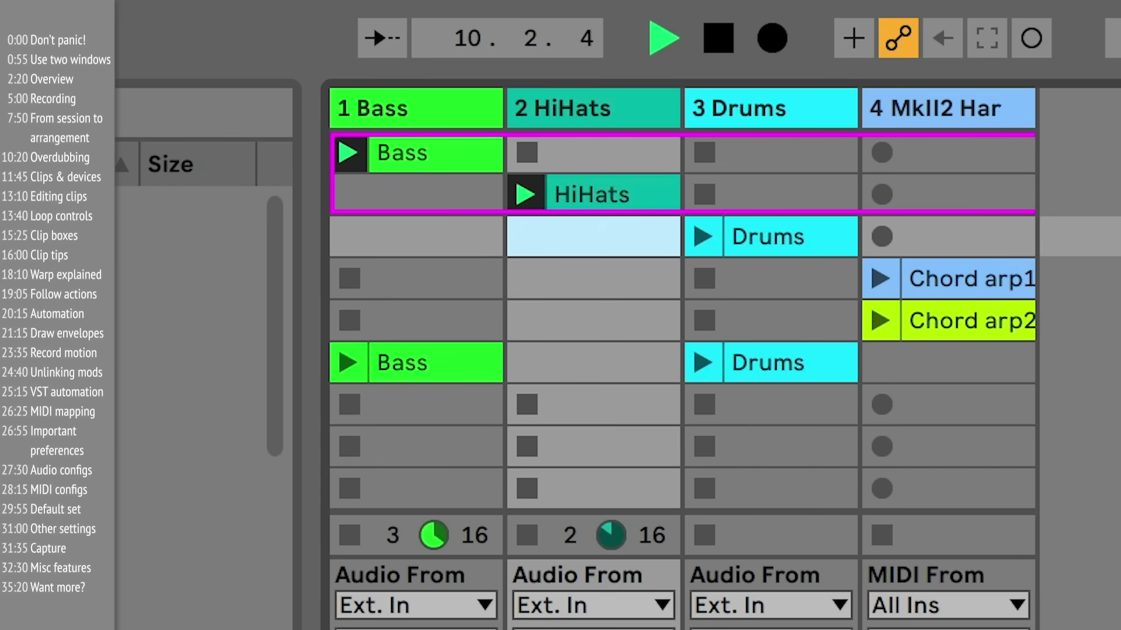